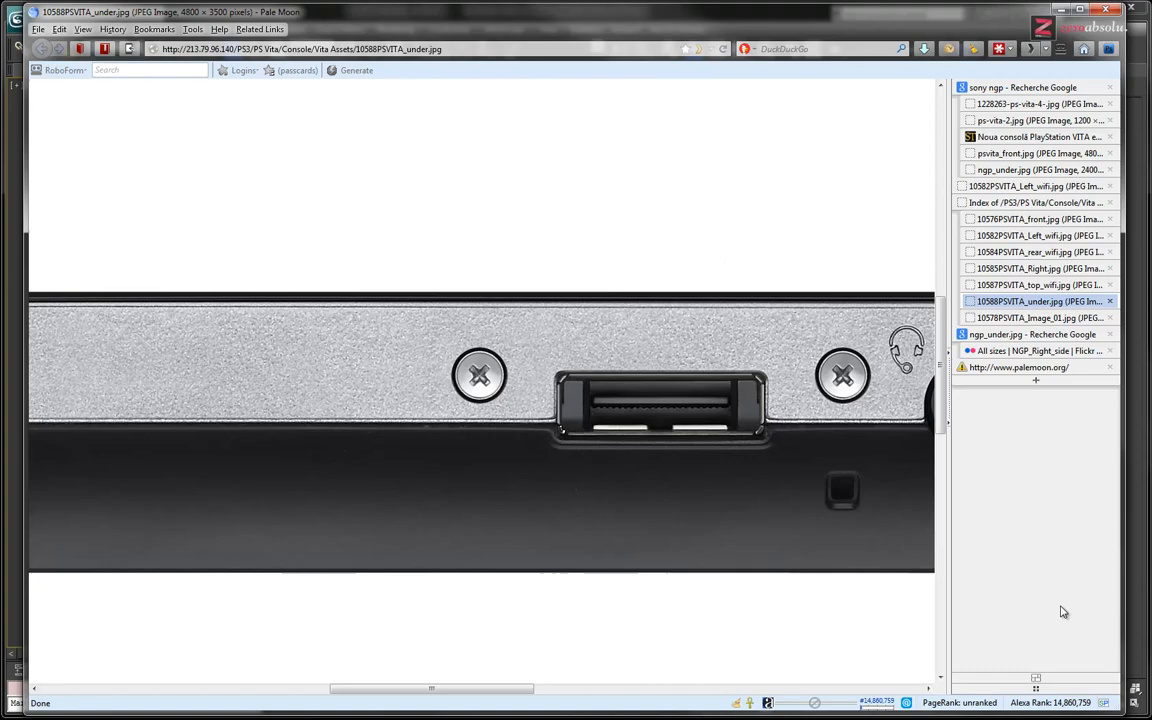
Step: Switch to 3ds Max and set the viewport showing the reference image to the Front view
{"action": "left_click", "coordinate": [1145, 606]}
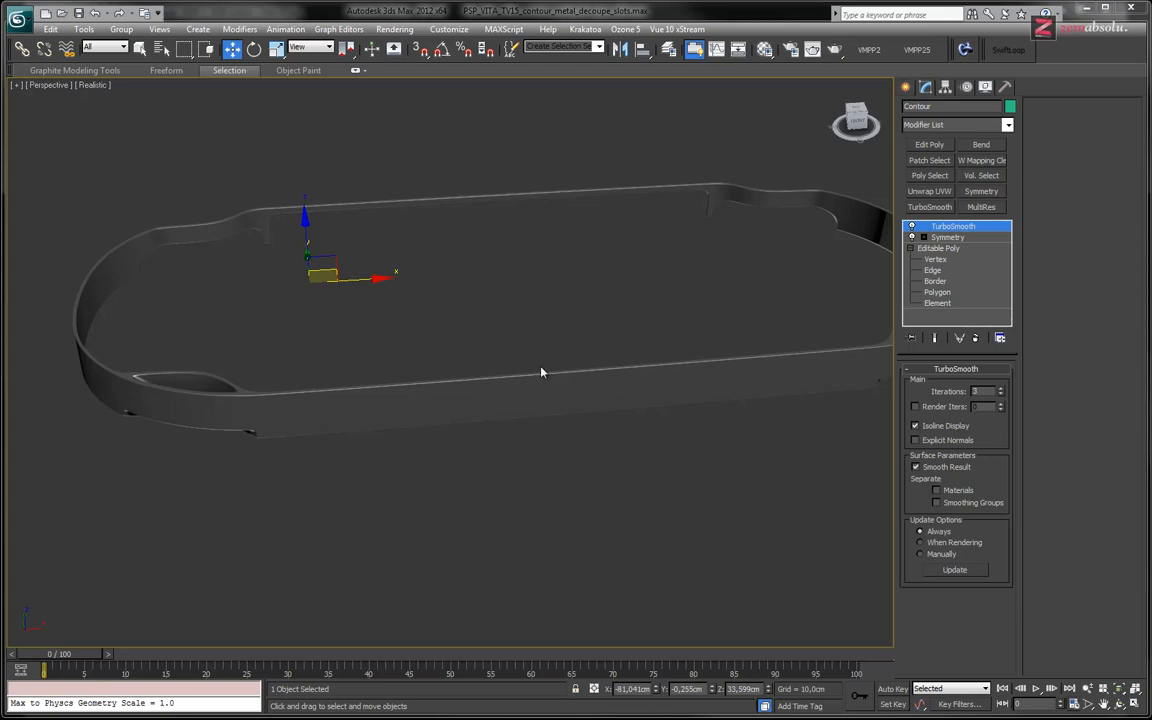
{"action": "middle_click_drag", "start_coordinate": [527, 341], "coordinate": [483, 355], "text": "alt"}
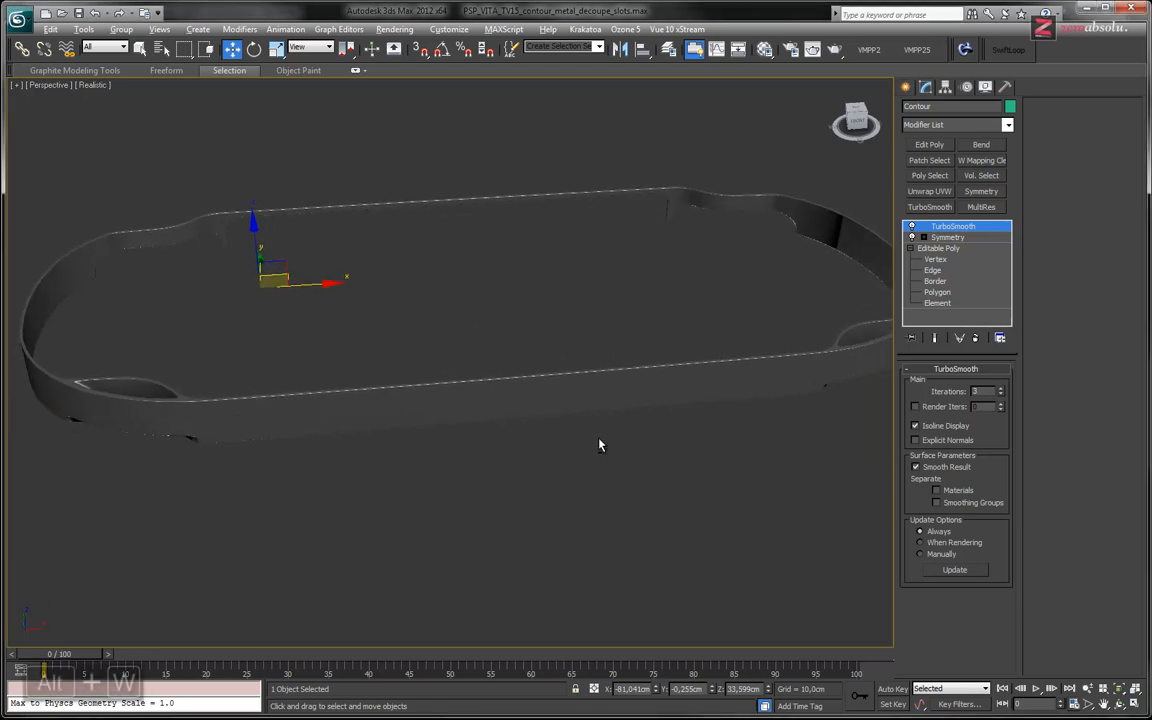
{"action": "key", "text": "alt+w"}
{"action": "middle_click_drag", "start_coordinate": [630, 219], "coordinate": [744, 253]}
{"action": "key", "text": "alt+w"}
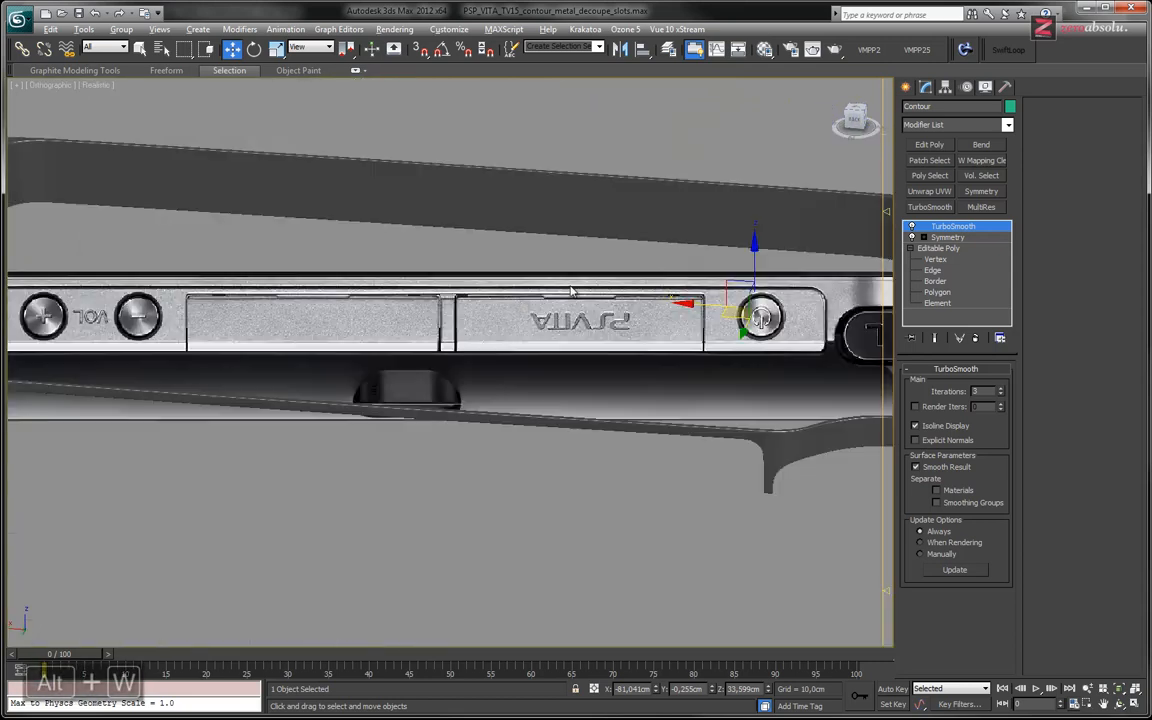
{"action": "middle_click_drag", "start_coordinate": [456, 300], "coordinate": [522, 318]}
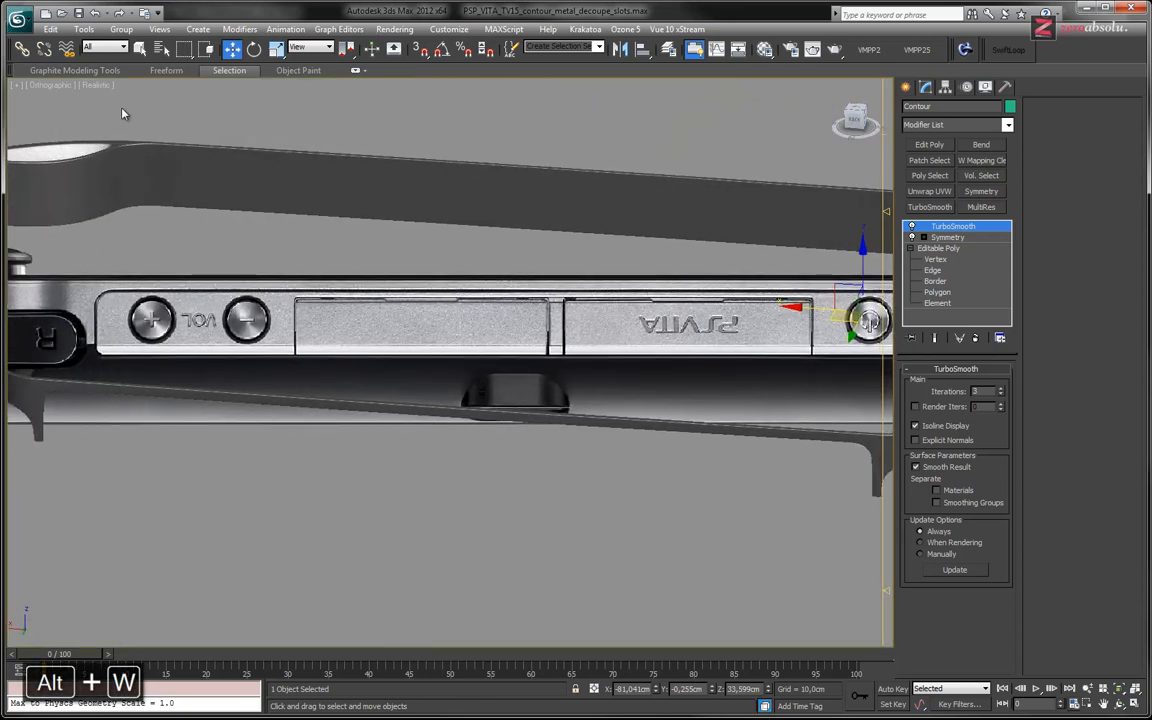
{"action": "left_click", "coordinate": [37, 86]}
{"action": "left_click", "coordinate": [66, 180]}
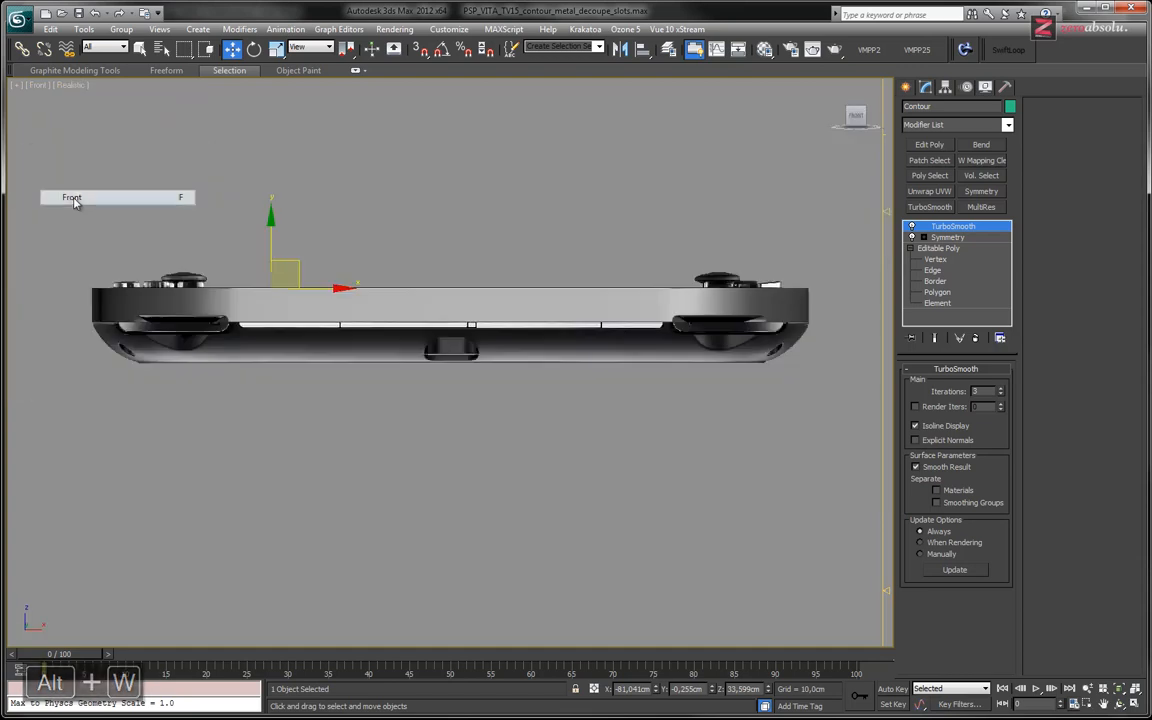
Step: Turn on edged faces in the Front view and compare the Contour frame with the background reference in wireframe
{"action": "key", "text": "F4"}
{"action": "mouse_move", "coordinate": [437, 322]}
{"action": "middle_mouse_down"}
{"action": "mouse_move", "coordinate": [445, 348]}
{"action": "mouse_move", "coordinate": [471, 363]}
{"action": "middle_mouse_up"}
{"action": "scroll", "coordinate": [445, 348], "scroll_direction": "up", "scroll_amount": 5}
{"action": "key", "text": "F3"}
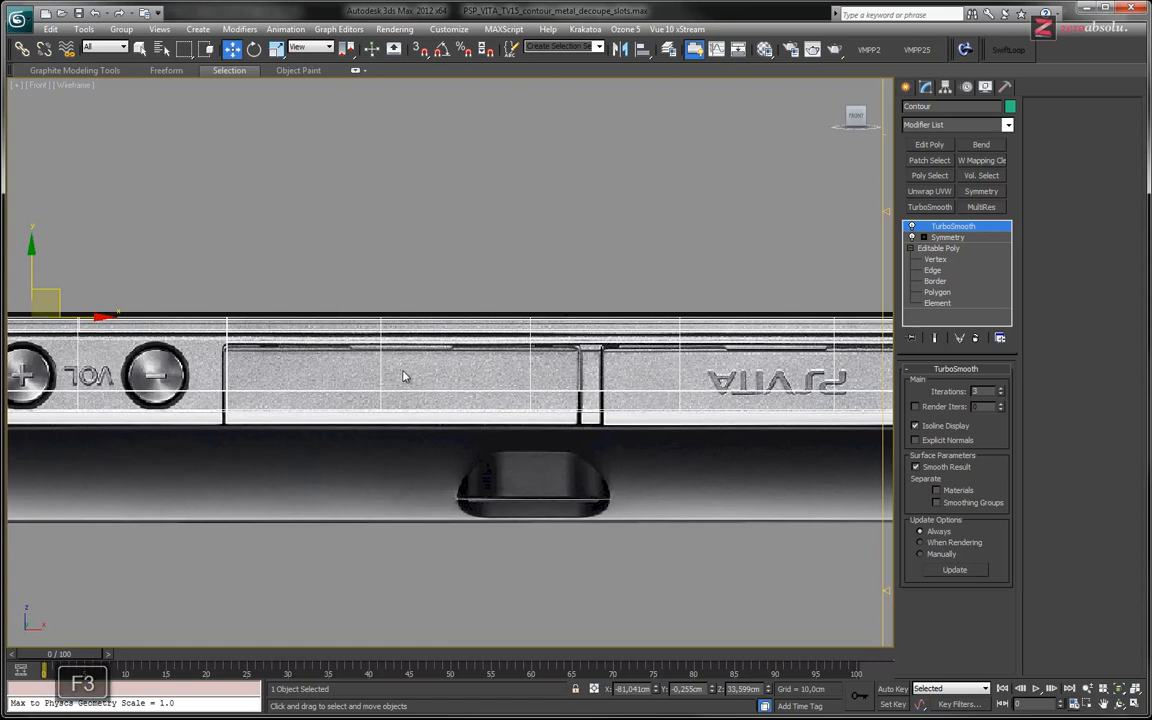
{"action": "key", "text": "F3"}
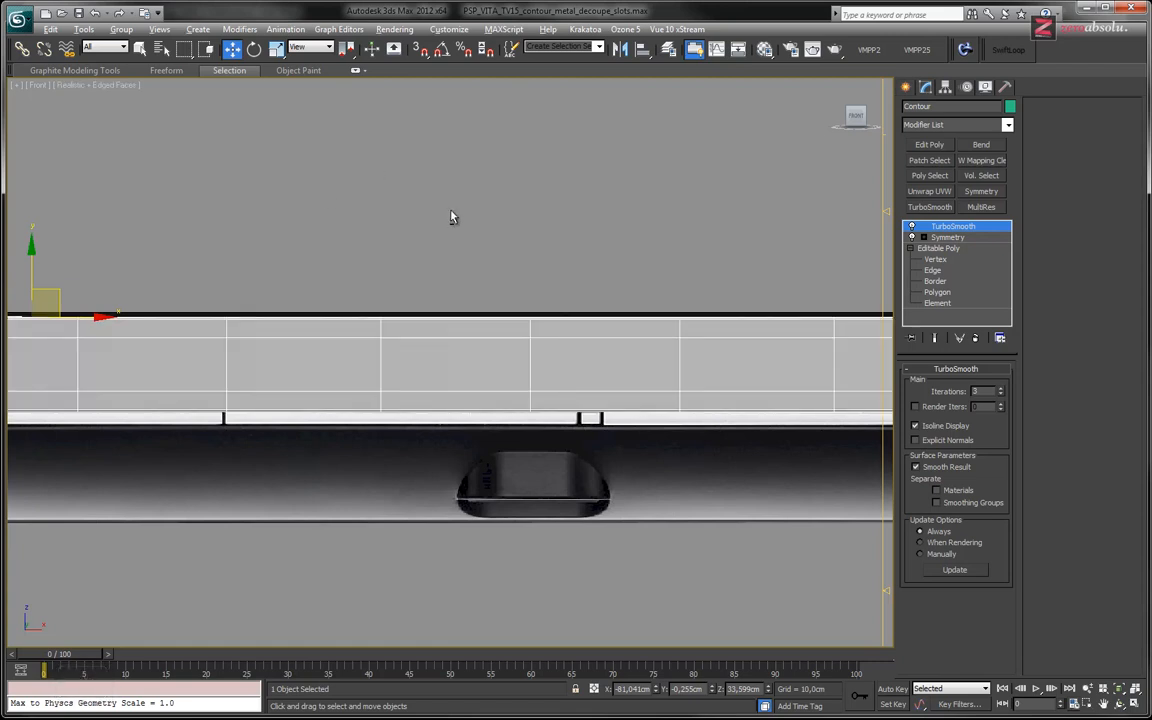
Step: Replace the Front viewport background with the PS Vita underside image, keeping the Match Bitmap aspect ratio
{"action": "key", "text": "alt+b"}
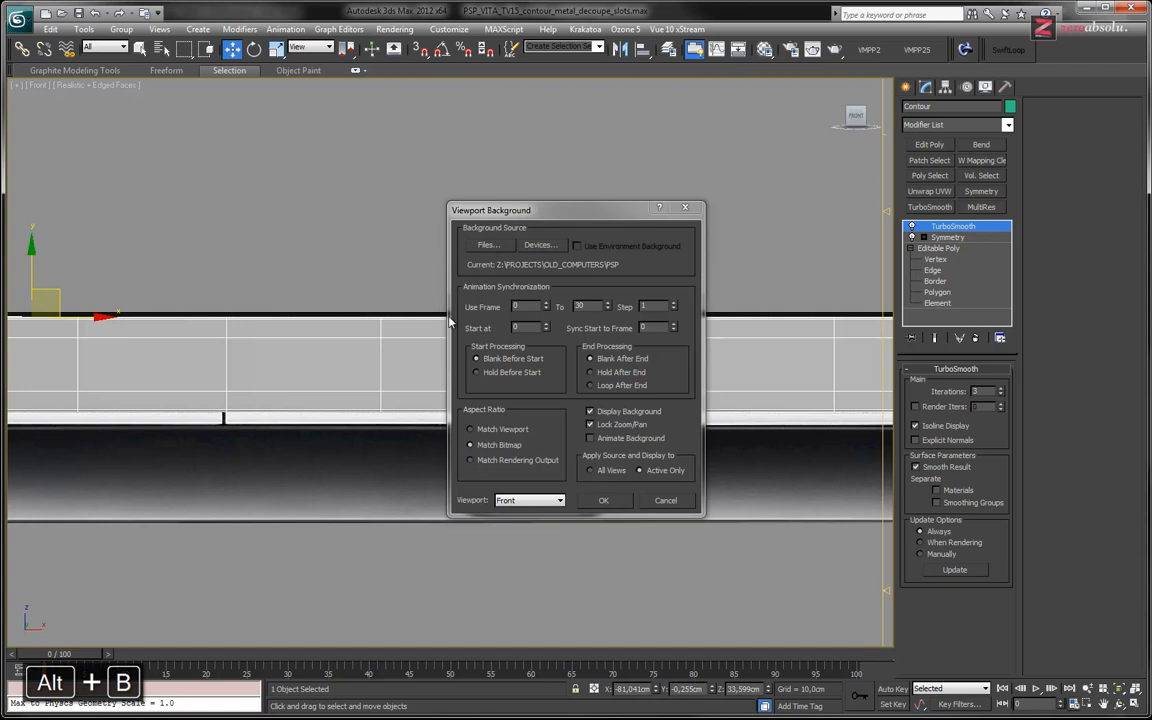
{"action": "left_click", "coordinate": [488, 245]}
{"action": "double_click", "coordinate": [357, 282]}
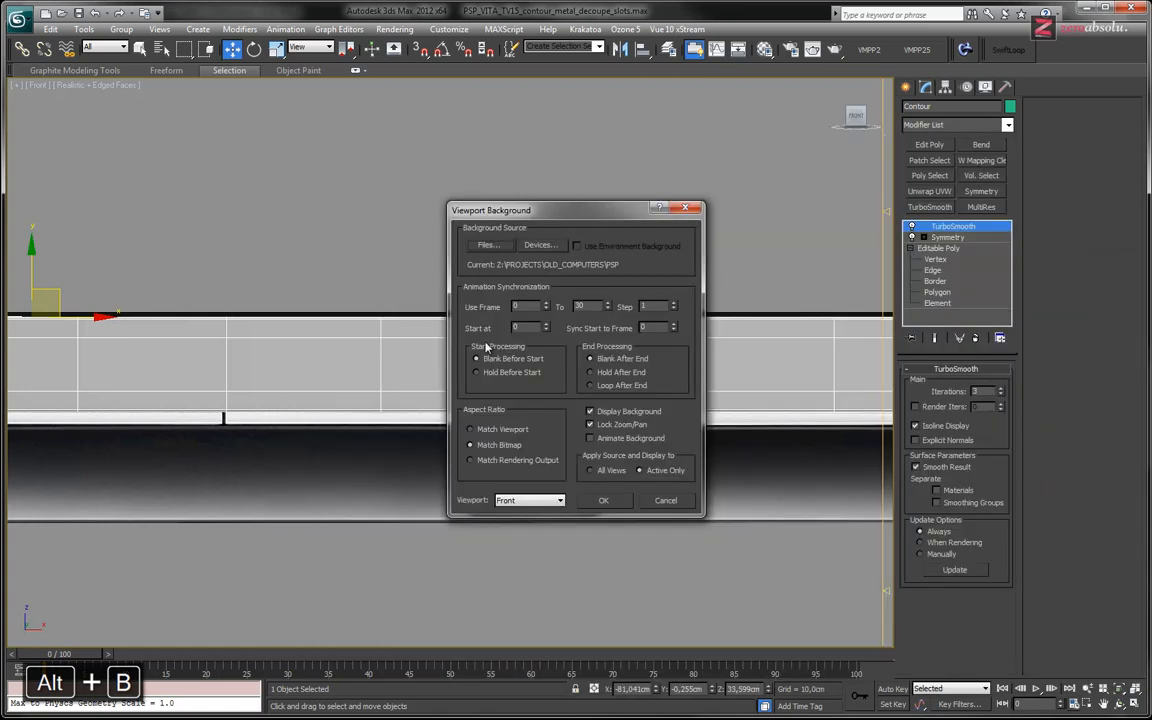
{"action": "left_click", "coordinate": [606, 502]}
{"action": "middle_click_drag", "start_coordinate": [543, 356], "coordinate": [509, 355]}
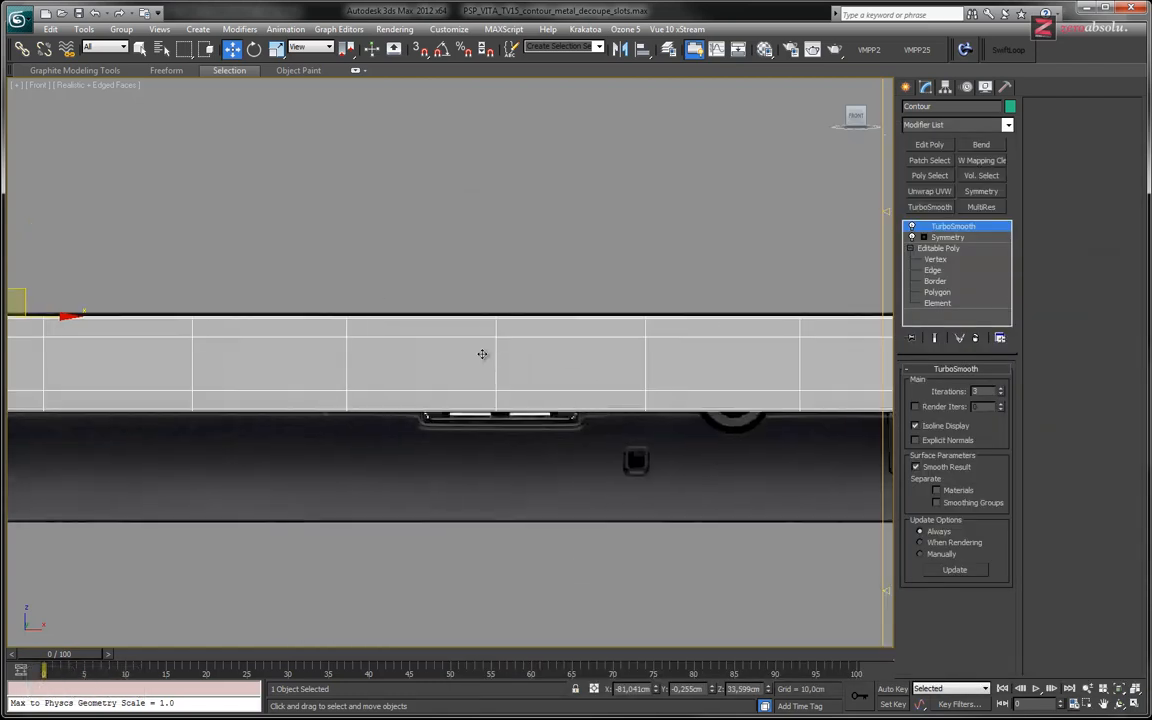
Step: Display the Front view in wireframe and check the Contour mesh against the screws and connector slot in the reference
{"action": "key", "text": "F3"}
{"action": "middle_click_drag", "start_coordinate": [406, 390], "coordinate": [478, 393]}
{"action": "scroll", "coordinate": [434, 383], "scroll_direction": "up", "scroll_amount": 3}
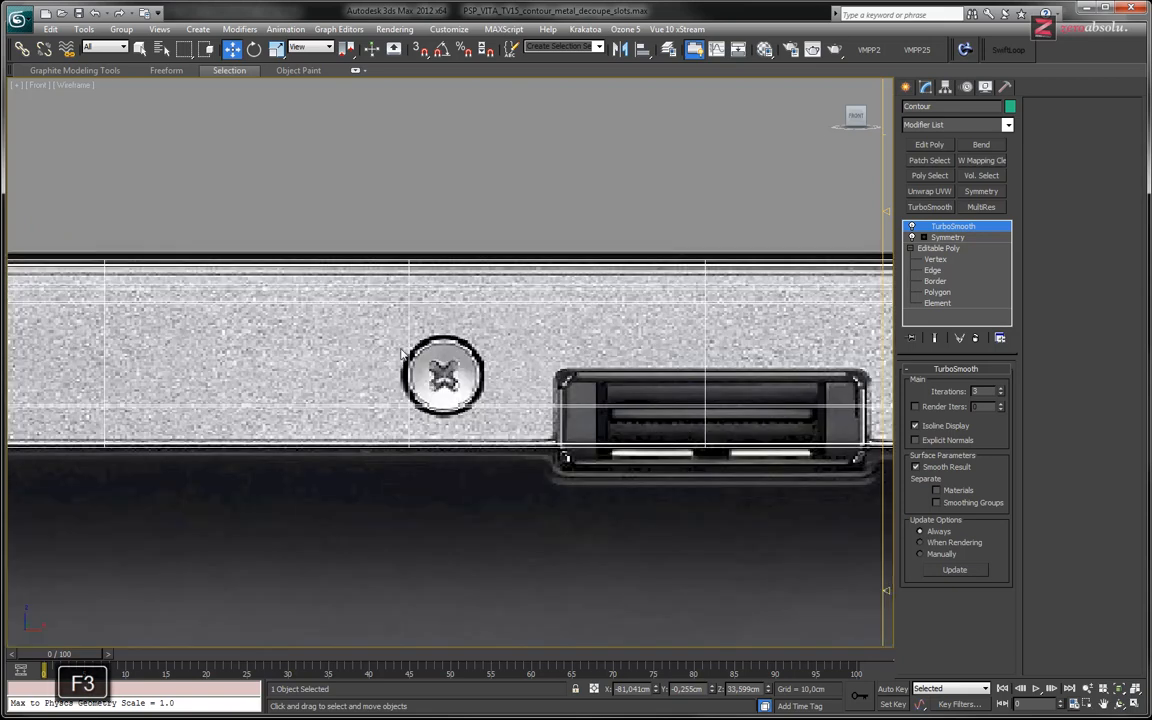
{"action": "key", "text": "F3"}
{"action": "key", "text": "F3"}
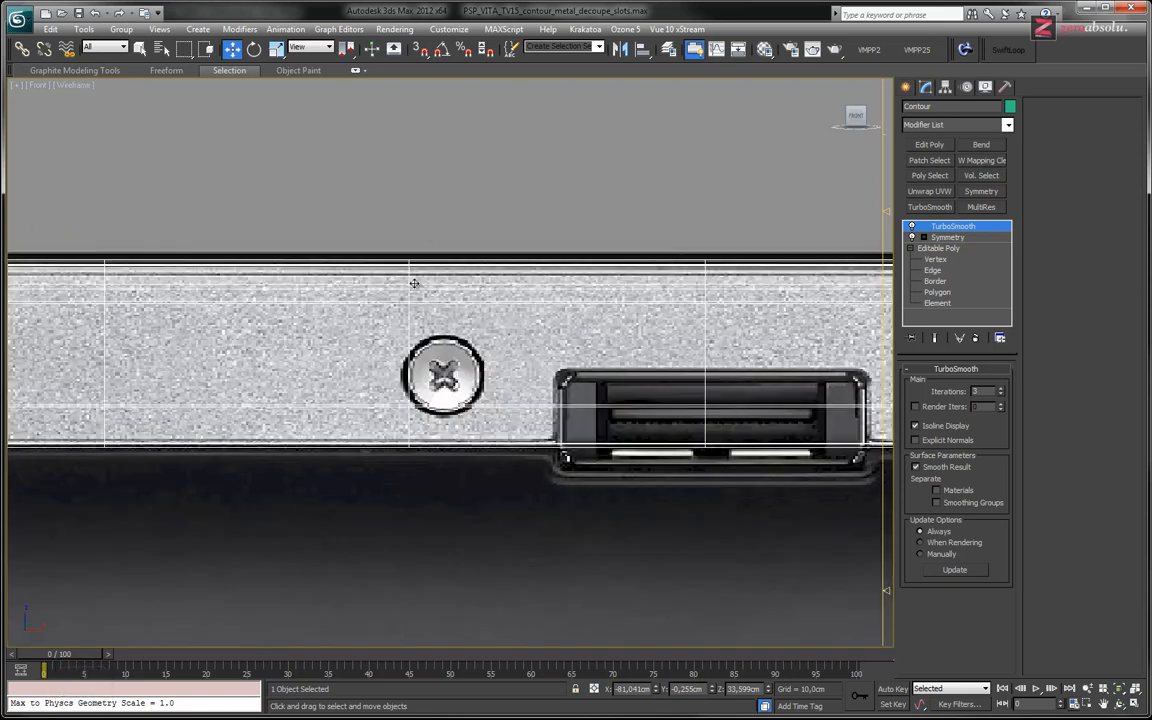
{"action": "middle_click_drag", "start_coordinate": [403, 380], "coordinate": [490, 515]}
{"action": "scroll", "coordinate": [568, 369], "scroll_direction": "down", "scroll_amount": 3}
{"action": "key", "text": "F3"}
{"action": "key", "text": "F3"}
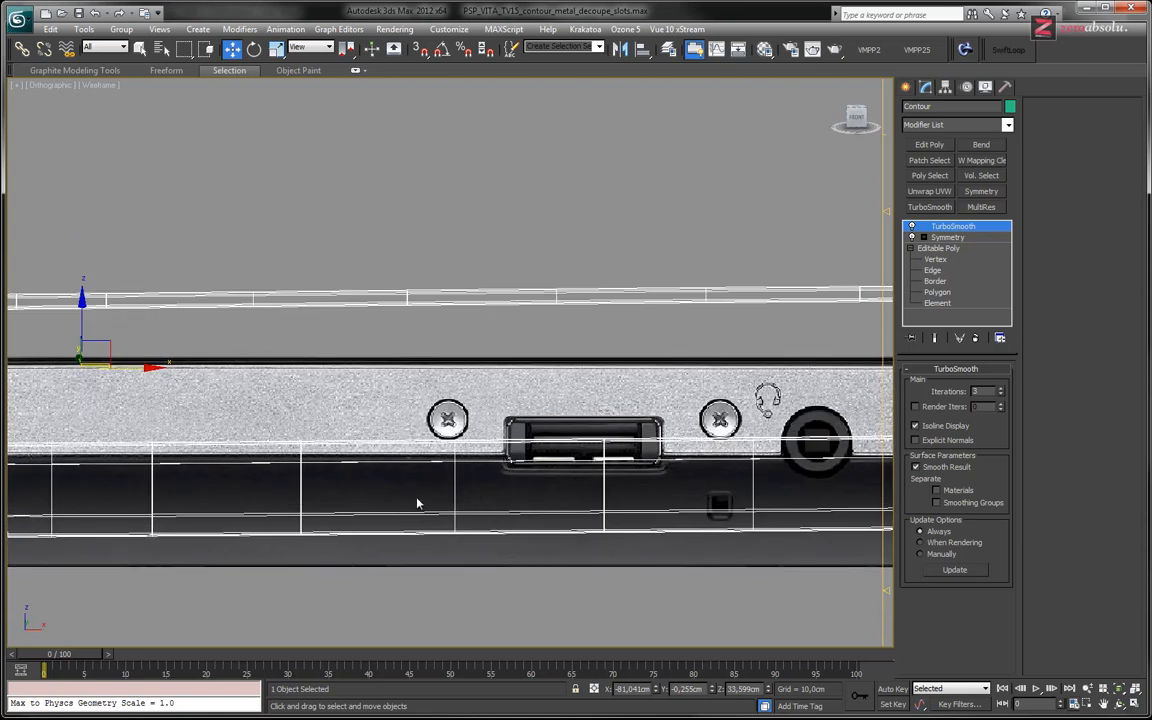
{"action": "key", "text": "f"}
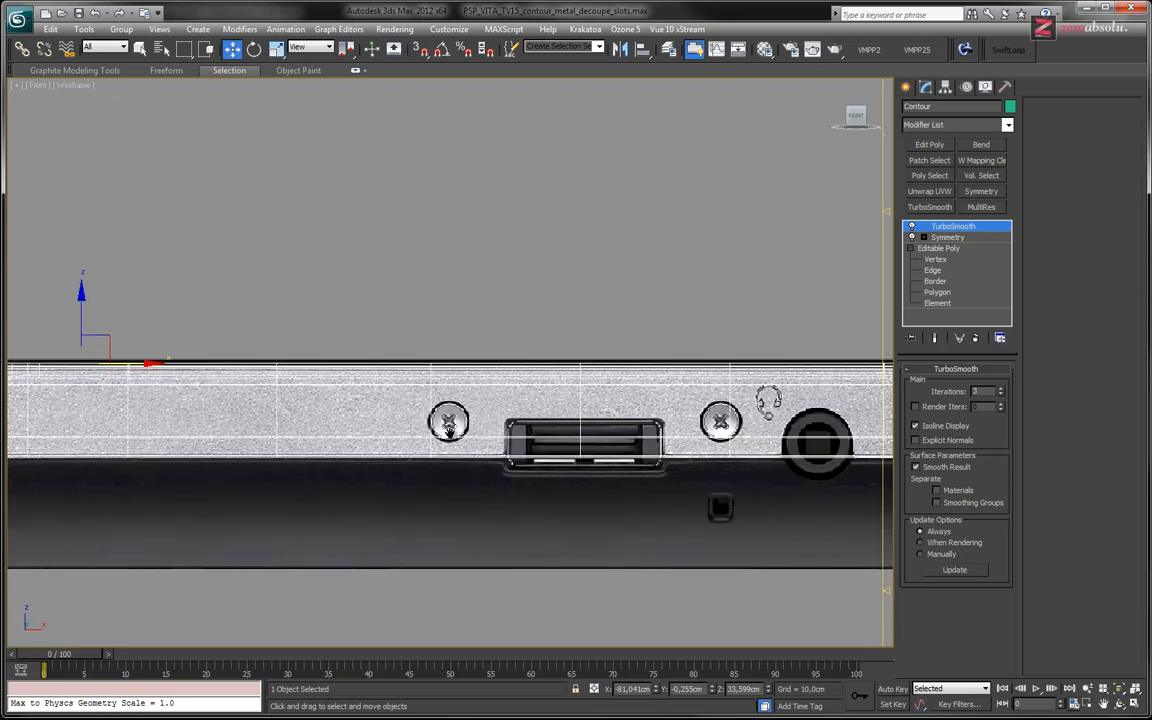
{"action": "middle_click_drag", "start_coordinate": [449, 432], "coordinate": [541, 412]}
{"action": "middle_click_drag", "start_coordinate": [420, 419], "coordinate": [471, 419]}
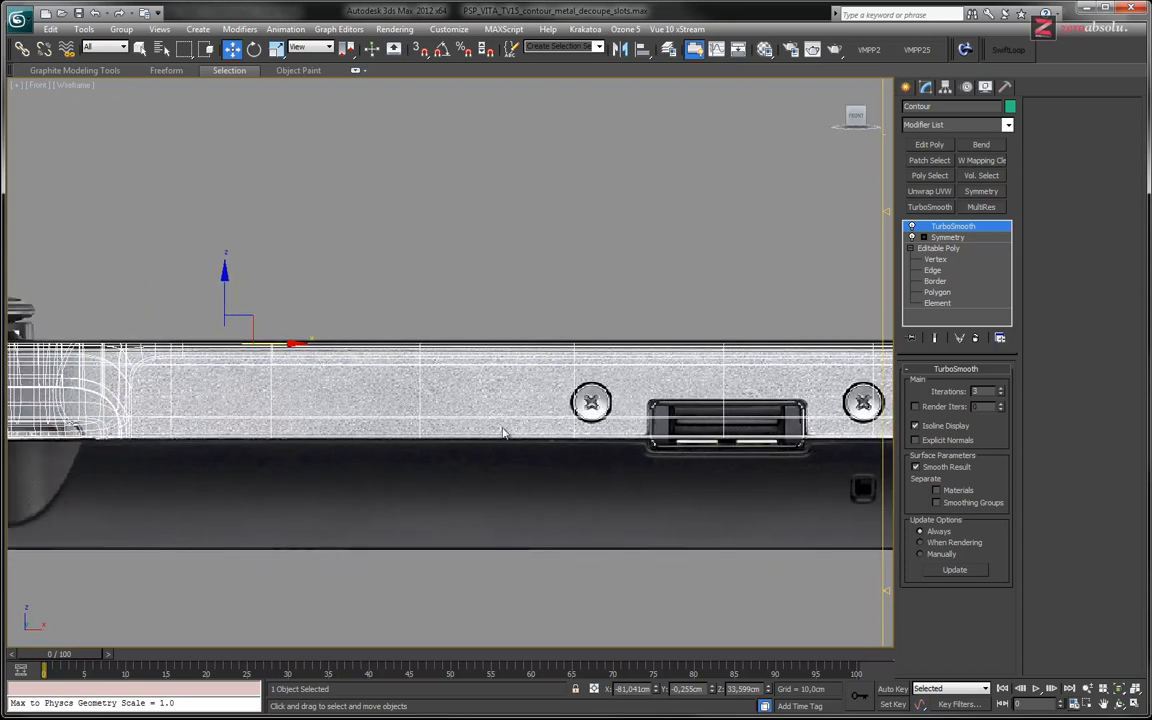
{"action": "scroll", "coordinate": [424, 419], "scroll_direction": "down", "scroll_amount": 3}
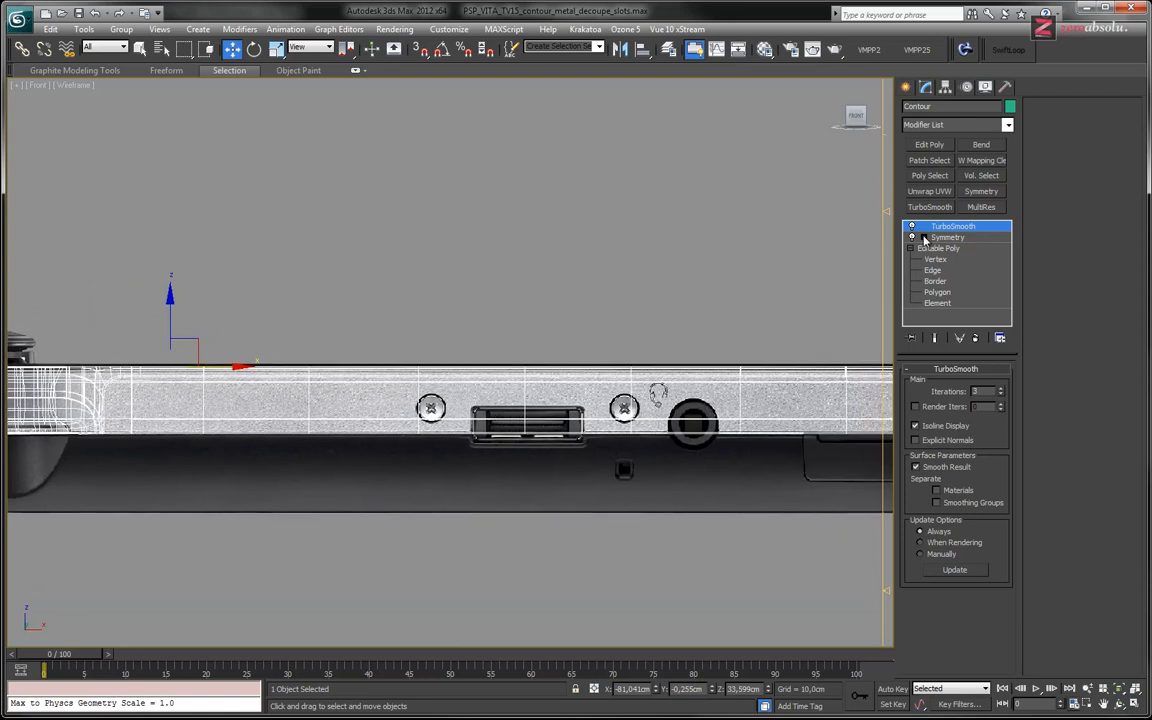
Step: Disable Symmetry, hide the end result, and move the vertex column crossing the left screw to just left of the screw
{"action": "left_click", "coordinate": [911, 237]}
{"action": "left_click", "coordinate": [936, 260]}
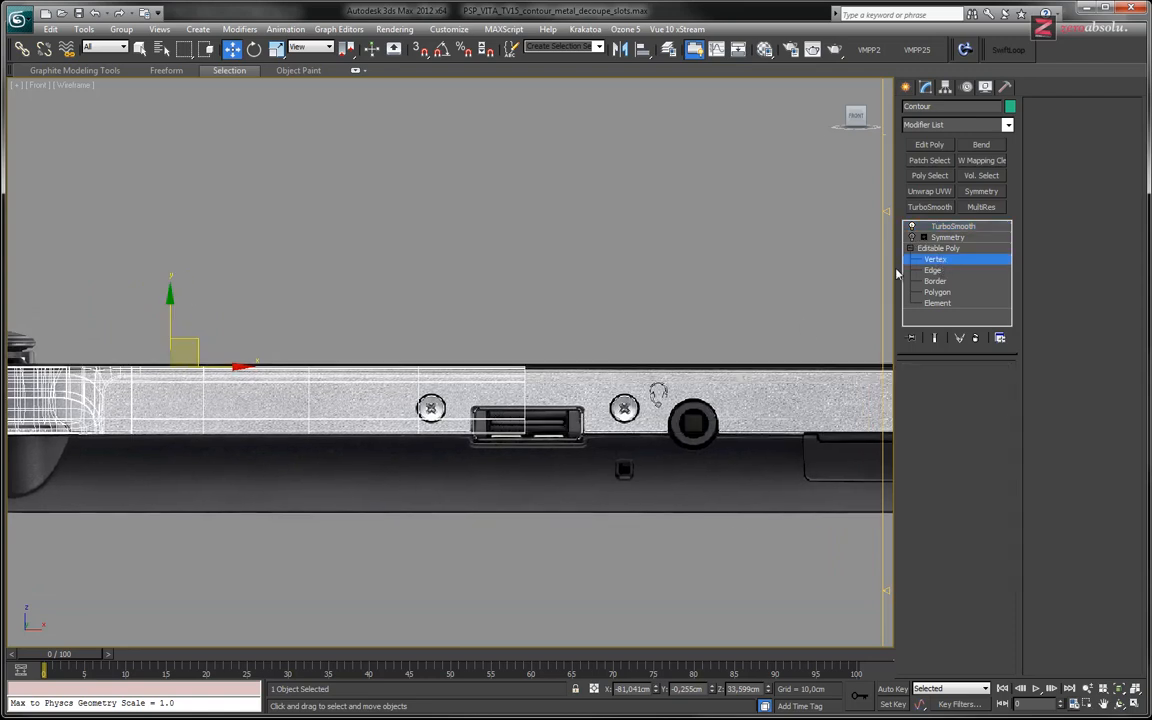
{"action": "middle_click_drag", "start_coordinate": [421, 422], "coordinate": [484, 413]}
{"action": "scroll", "coordinate": [484, 414], "scroll_direction": "up", "scroll_amount": 4}
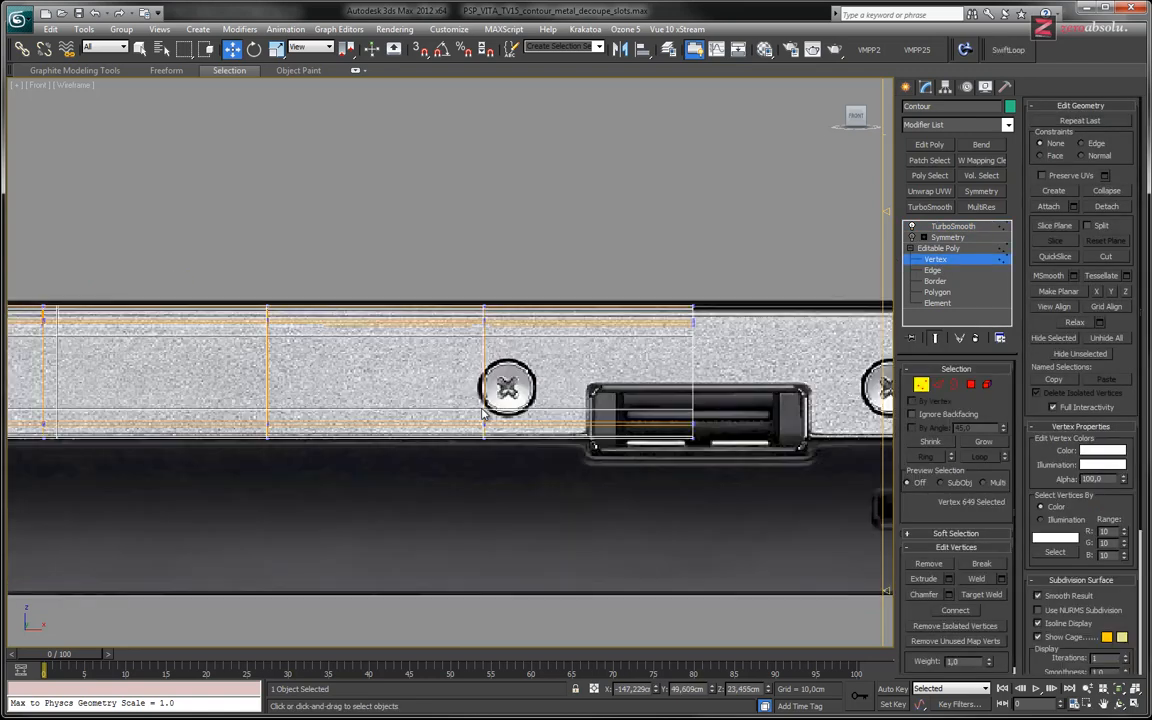
{"action": "left_click", "coordinate": [934, 339]}
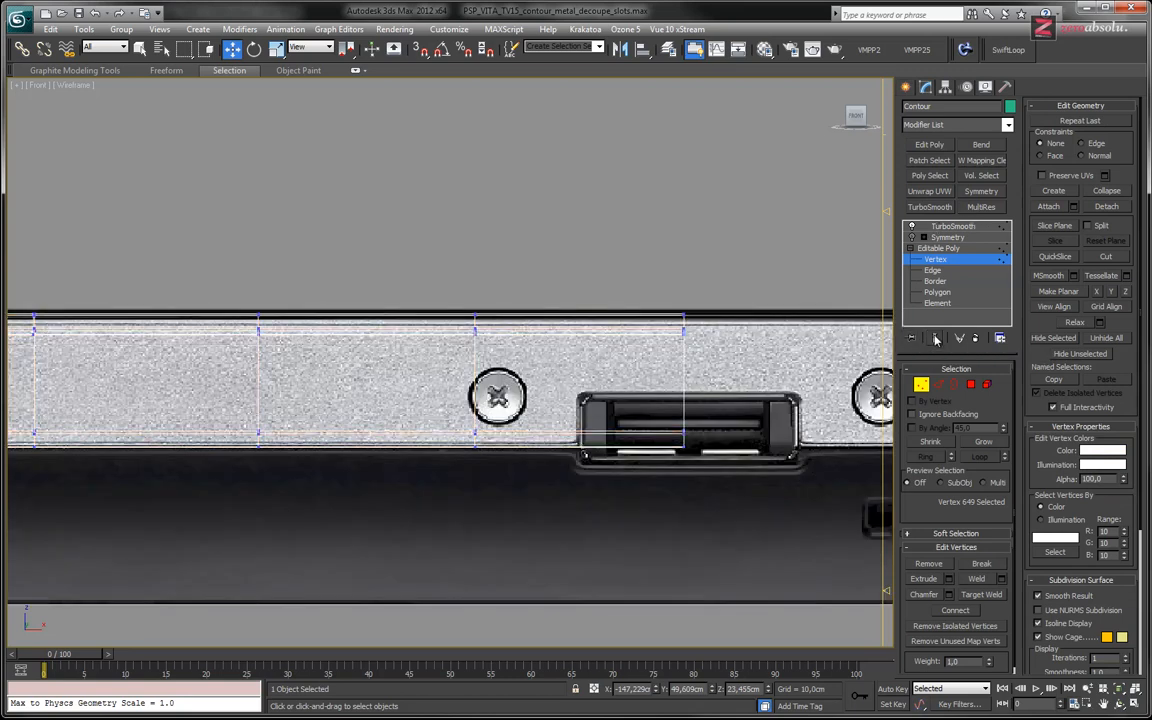
{"action": "left_click_drag", "start_coordinate": [453, 284], "coordinate": [504, 465]}
{"action": "left_click_drag", "start_coordinate": [527, 360], "coordinate": [495, 357]}
Step: Insert two vertical edge loops with SwiftLoop, one between the left screw and connector and one at the connector slot's left edge
{"action": "left_click", "coordinate": [1008, 49]}
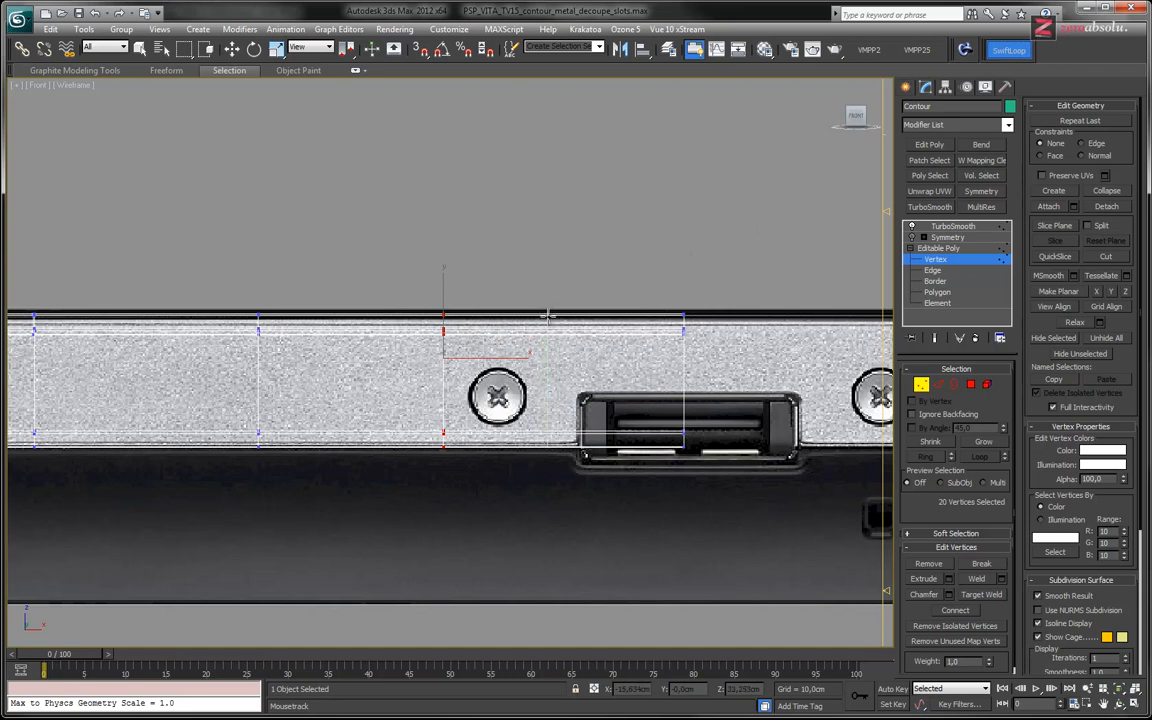
{"action": "left_click", "coordinate": [549, 316]}
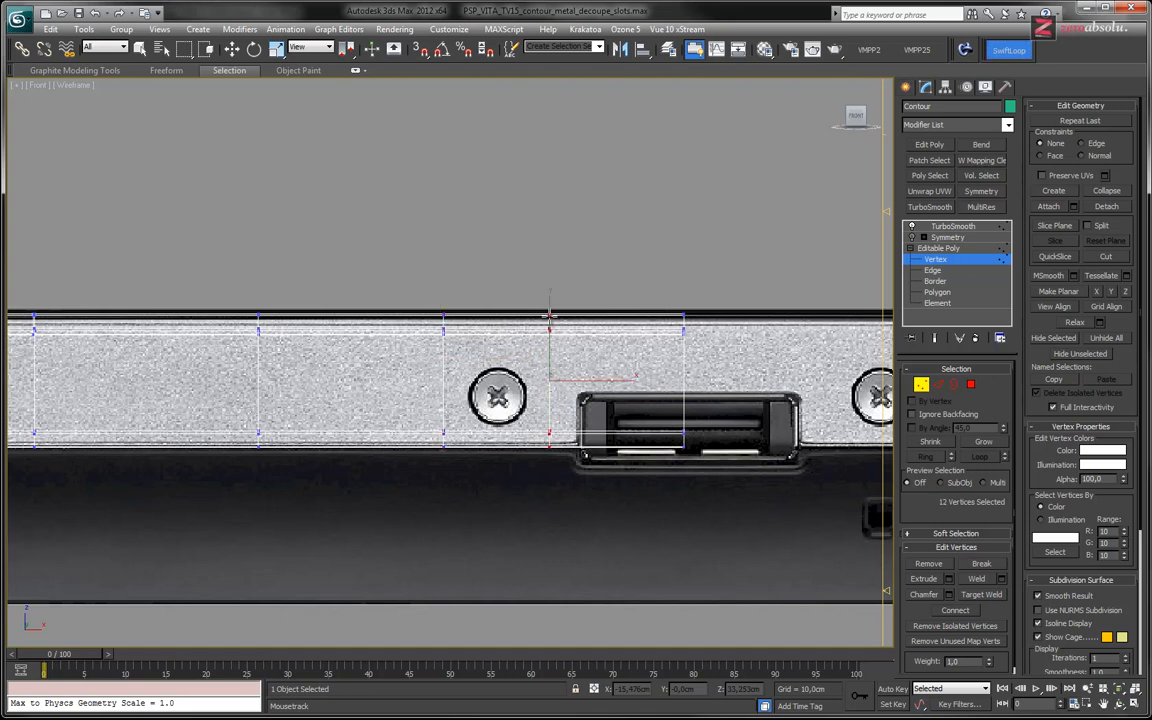
{"action": "middle_click_drag", "start_coordinate": [496, 394], "coordinate": [460, 398]}
{"action": "scroll", "coordinate": [463, 398], "scroll_direction": "up", "scroll_amount": 3}
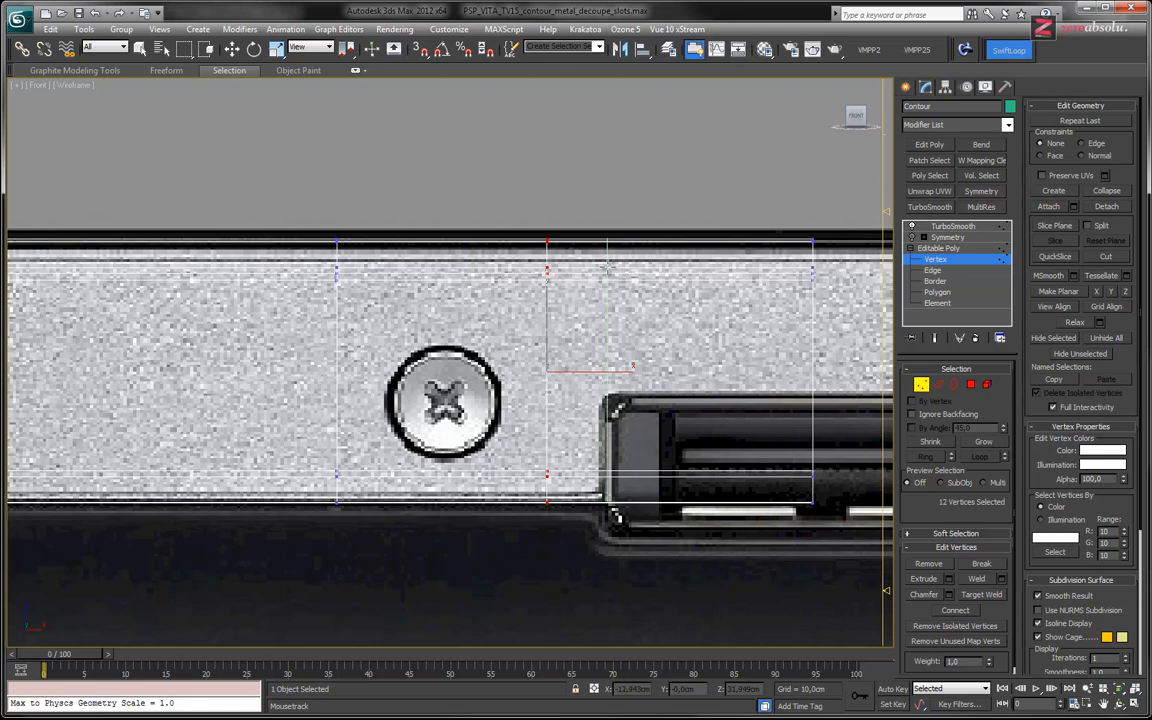
{"action": "left_click", "coordinate": [601, 272]}
{"action": "middle_click_drag", "start_coordinate": [601, 272], "coordinate": [495, 342]}
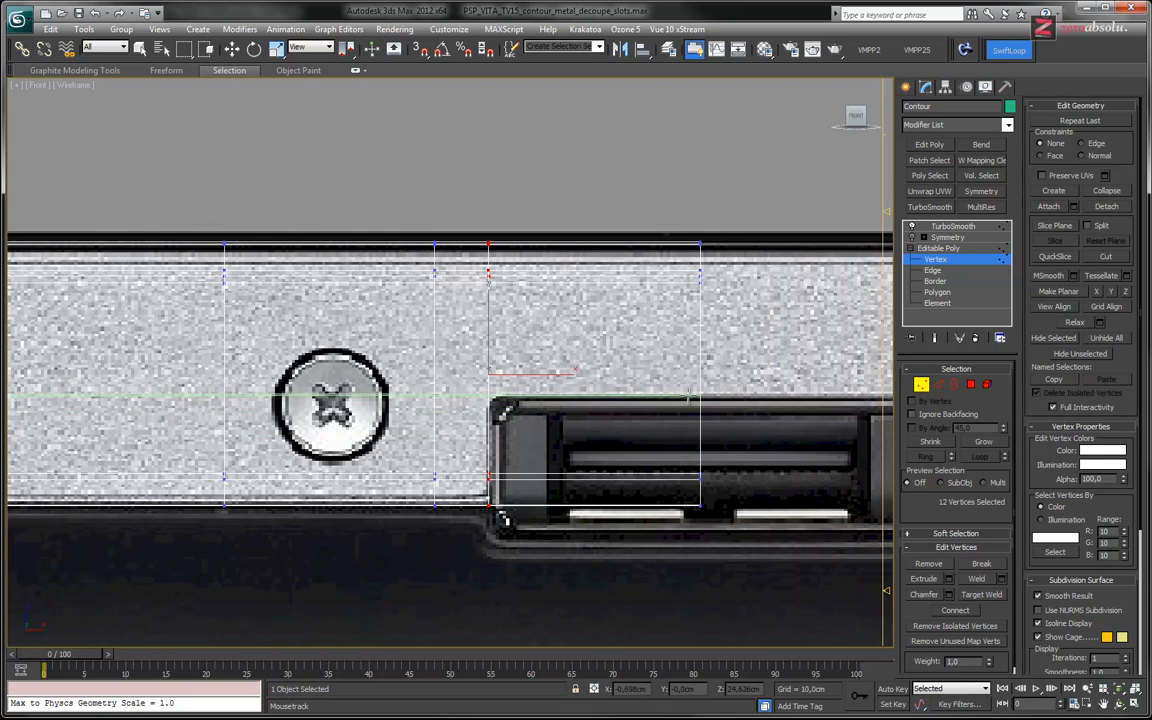
Step: Examine the inserted loops and a possible horizontal loop path from an oblique view and the Front view, and leave SwiftLoop
{"action": "middle_click_drag", "start_coordinate": [589, 386], "coordinate": [642, 411]}
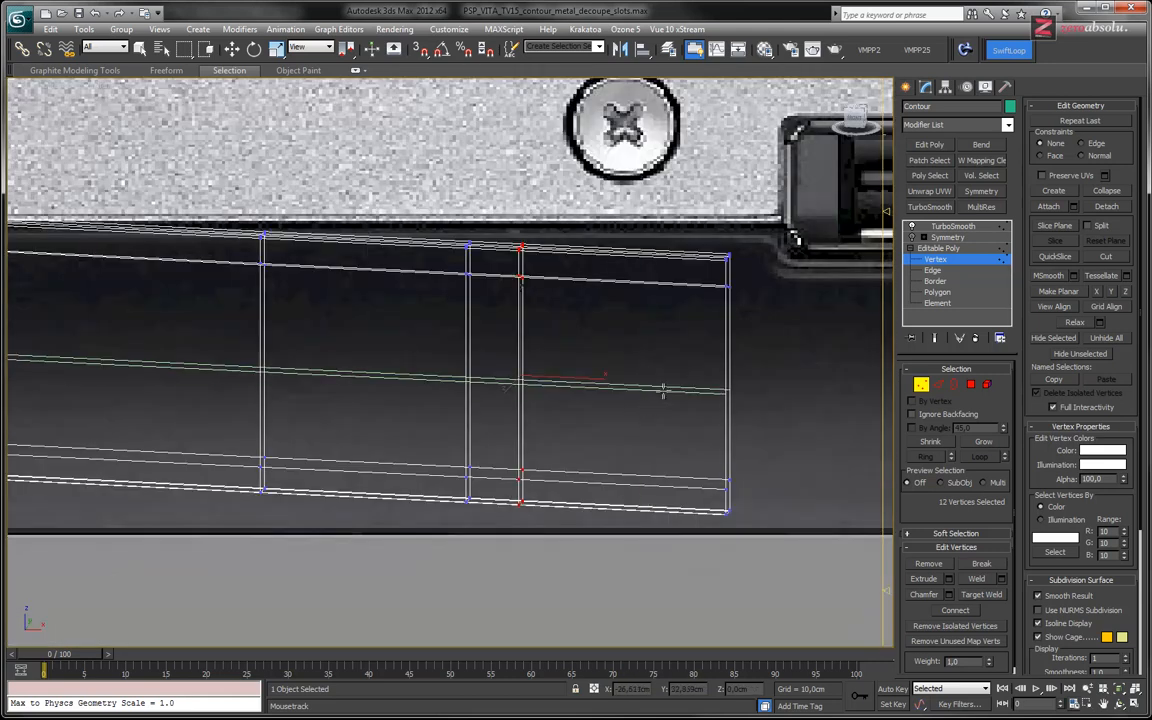
{"action": "scroll", "coordinate": [718, 388], "scroll_direction": "down", "scroll_amount": 5}
{"action": "scroll", "coordinate": [718, 388], "scroll_direction": "down", "scroll_amount": 5}
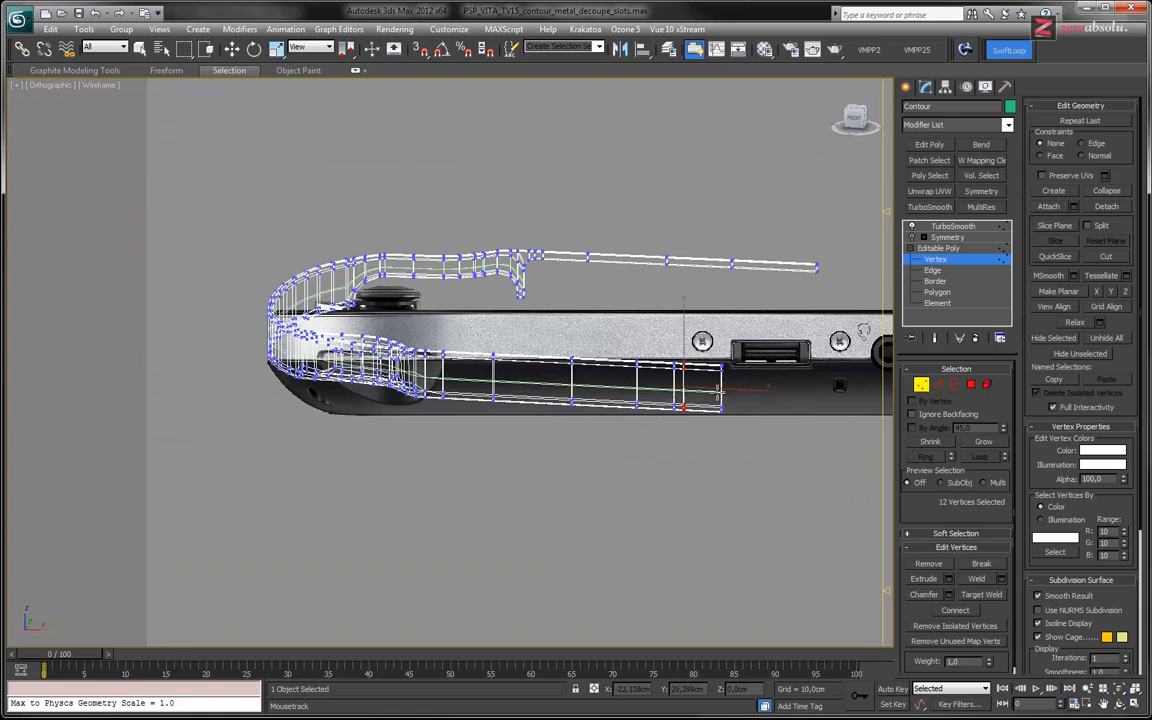
{"action": "scroll", "coordinate": [718, 390], "scroll_direction": "up", "scroll_amount": 5}
{"action": "scroll", "coordinate": [710, 386], "scroll_direction": "down", "scroll_amount": 4}
{"action": "scroll", "coordinate": [674, 381], "scroll_direction": "up", "scroll_amount": 4}
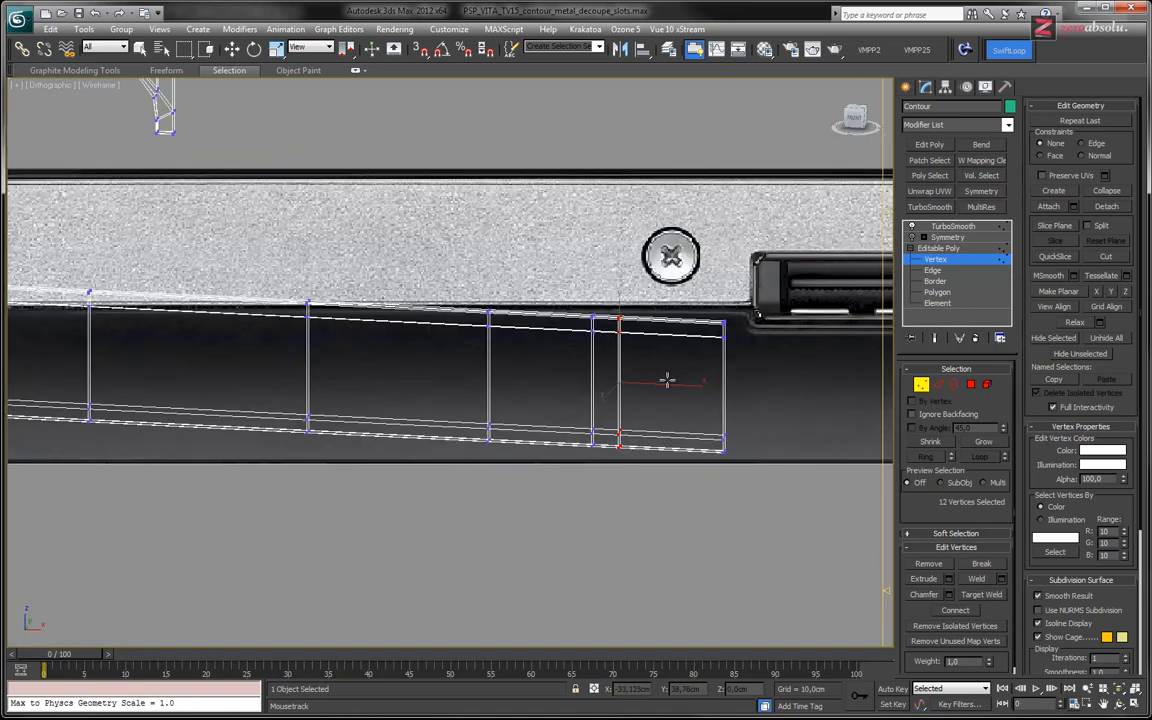
{"action": "scroll", "coordinate": [660, 360], "scroll_direction": "up", "scroll_amount": 3}
{"action": "key", "text": "f"}
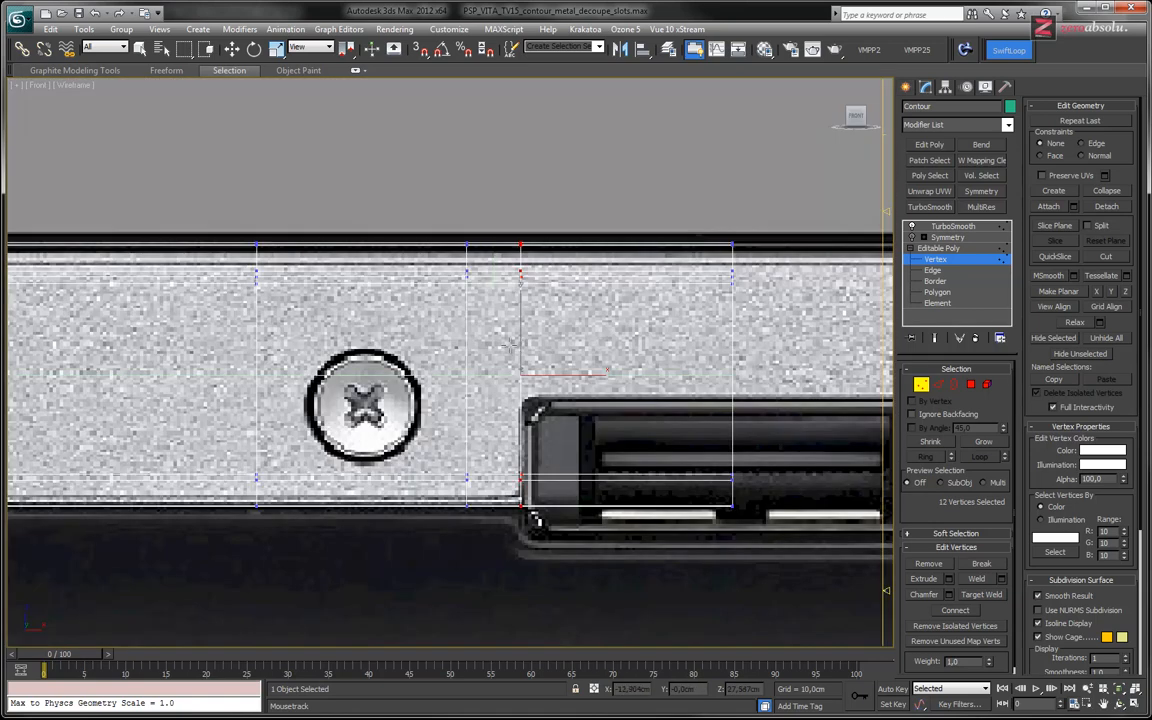
{"action": "middle_click_drag", "start_coordinate": [522, 345], "coordinate": [584, 362]}
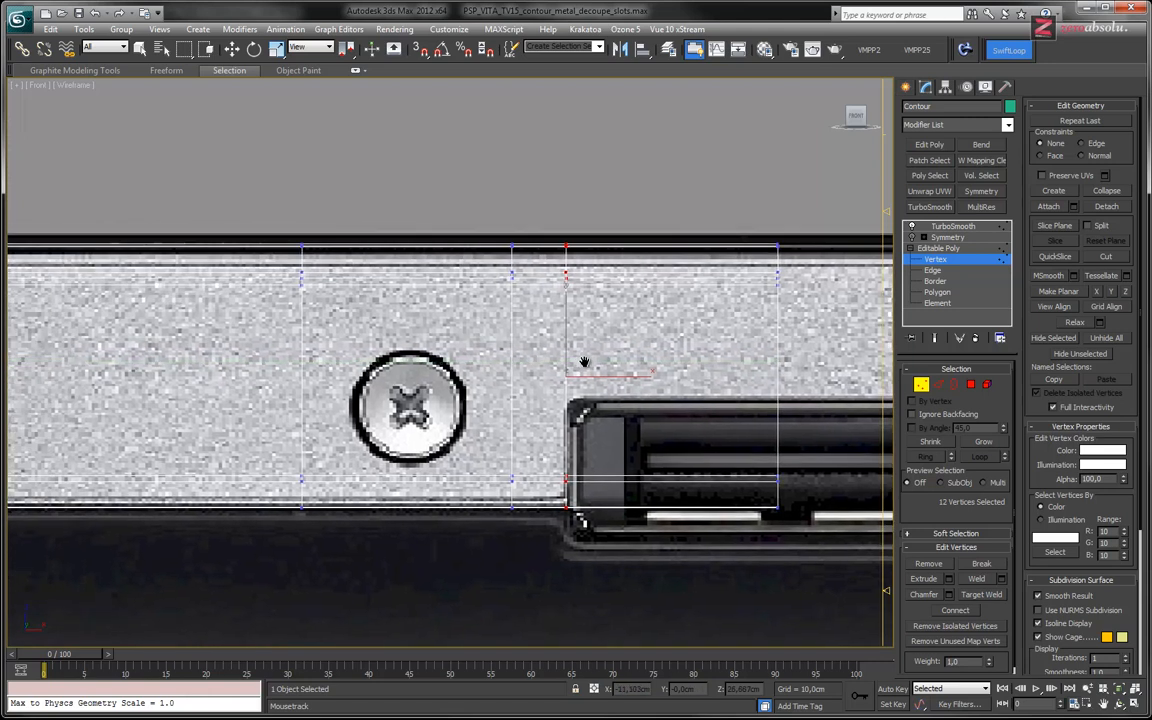
{"action": "key", "text": "w"}
{"action": "left_click_drag", "start_coordinate": [775, 402], "coordinate": [778, 402]}
Step: Connect the vertical edges from left of the screw to the mesh's open end with 1 segment, pinch 87 and slide 0
{"action": "left_click", "coordinate": [950, 280]}
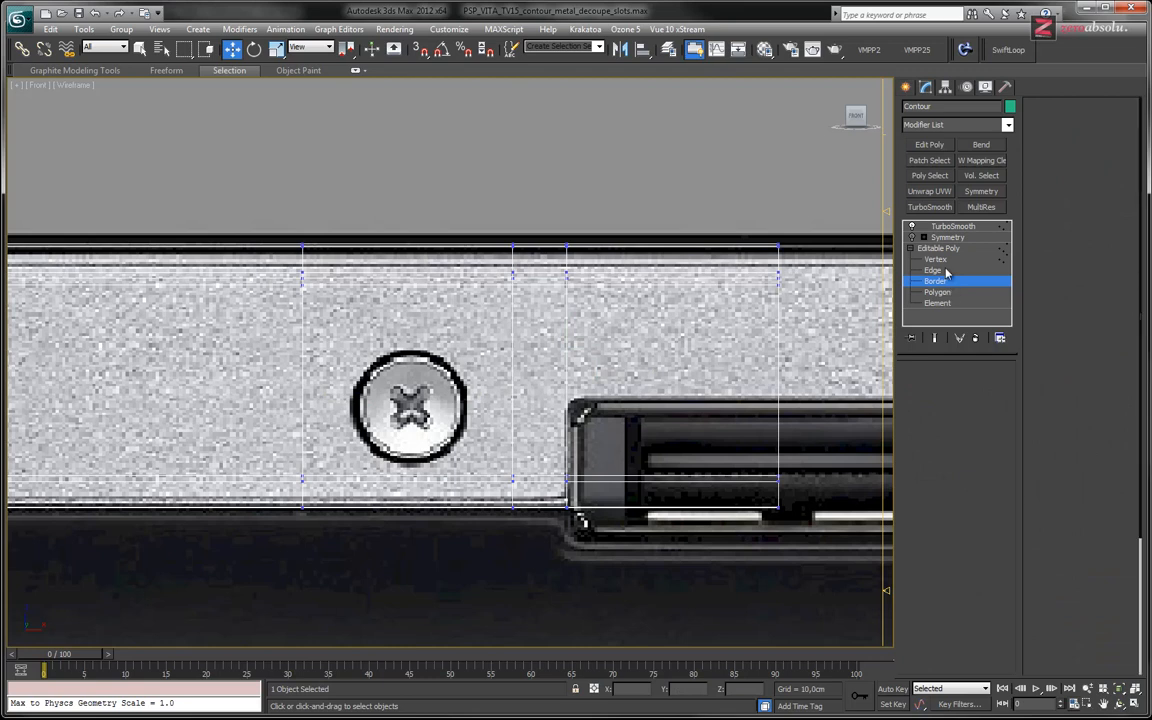
{"action": "left_click", "coordinate": [938, 270]}
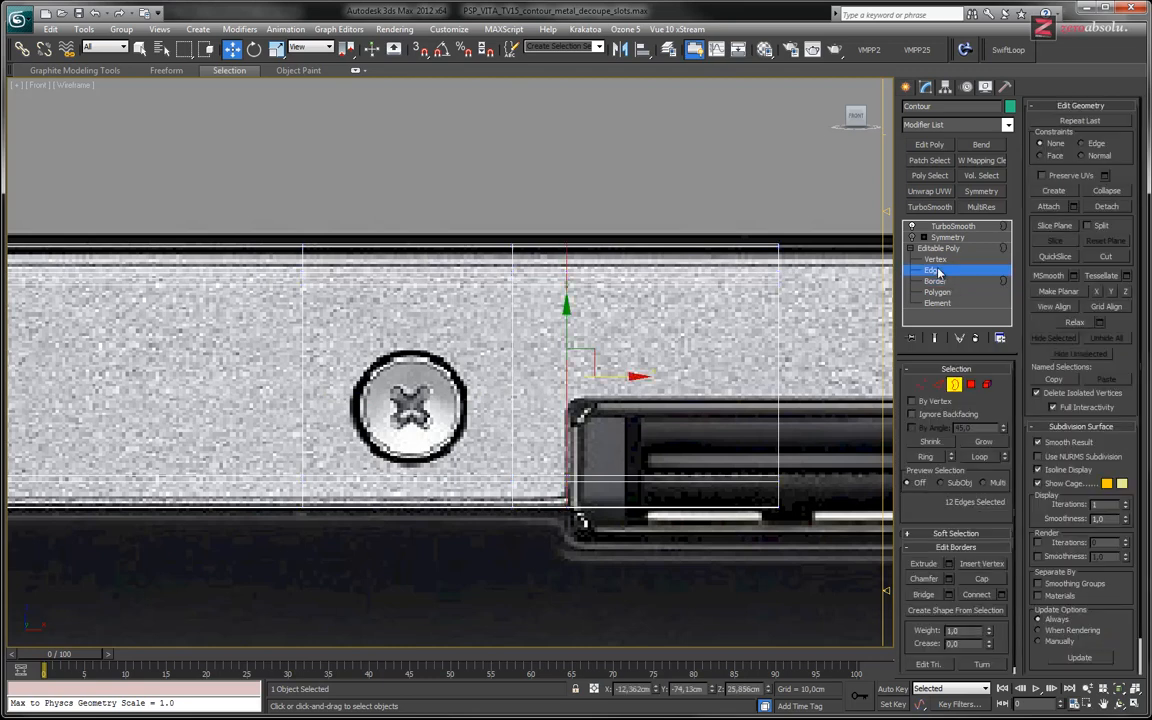
{"action": "middle_click_drag", "start_coordinate": [604, 316], "coordinate": [655, 380], "text": "alt"}
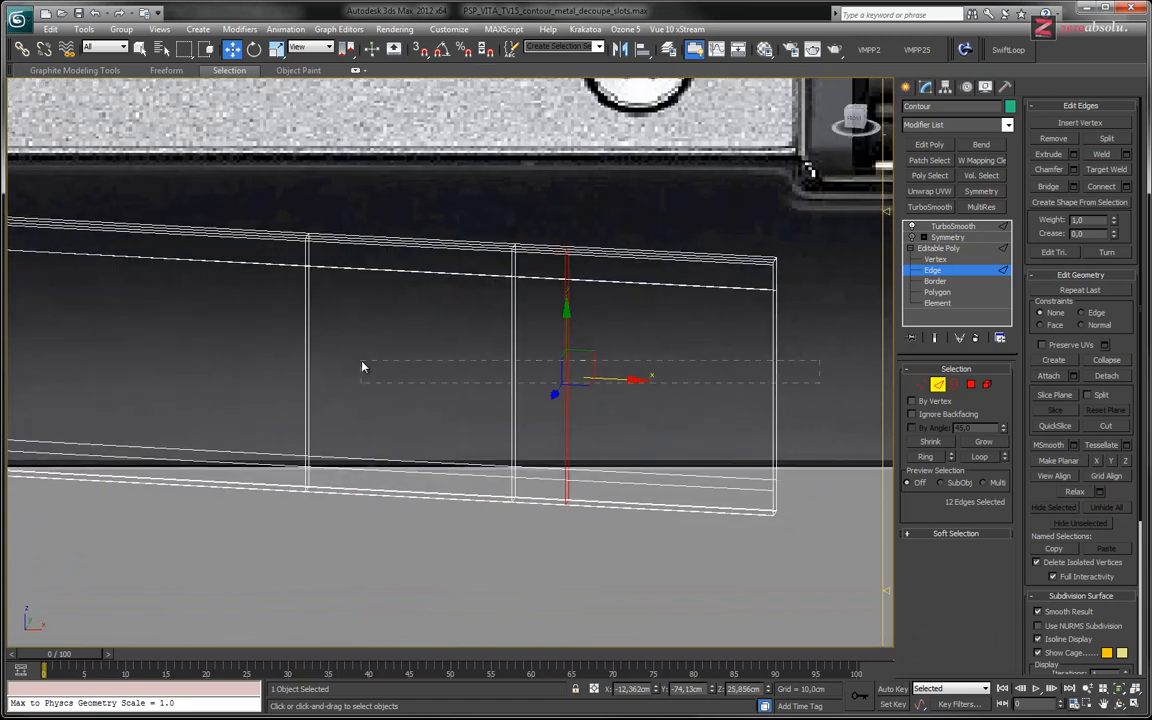
{"action": "left_click_drag", "start_coordinate": [368, 367], "coordinate": [257, 355]}
{"action": "middle_click_drag", "start_coordinate": [259, 360], "coordinate": [464, 366]}
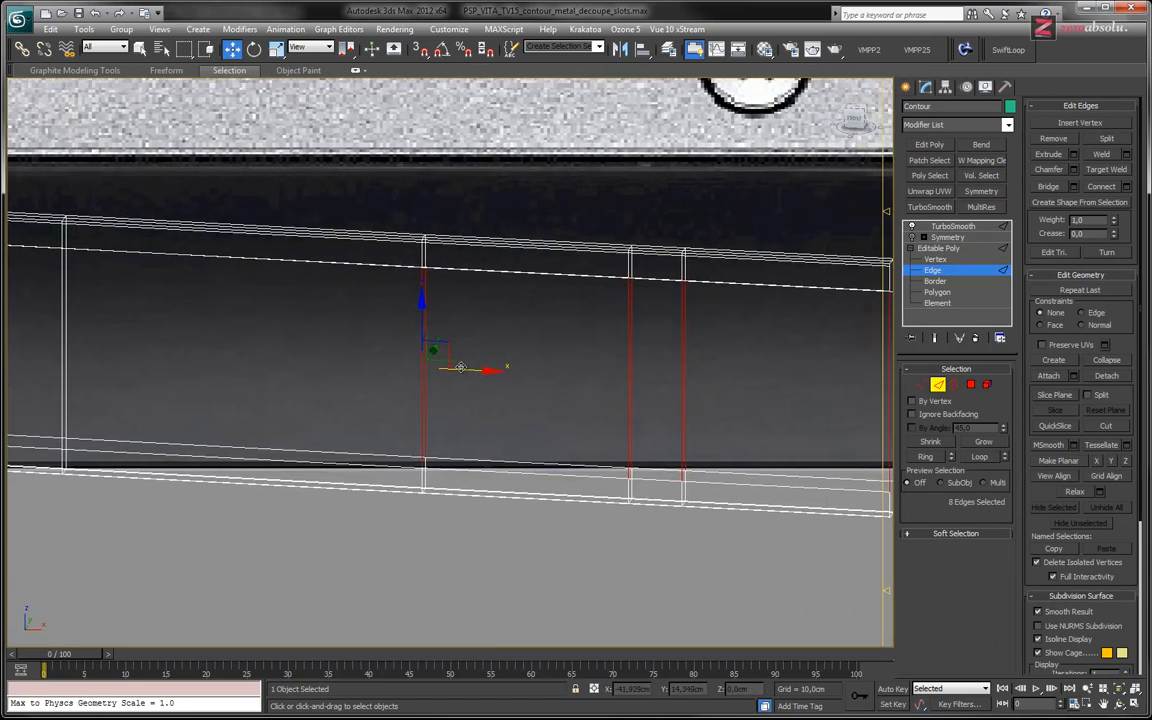
{"action": "middle_click_drag", "start_coordinate": [584, 360], "coordinate": [337, 344]}
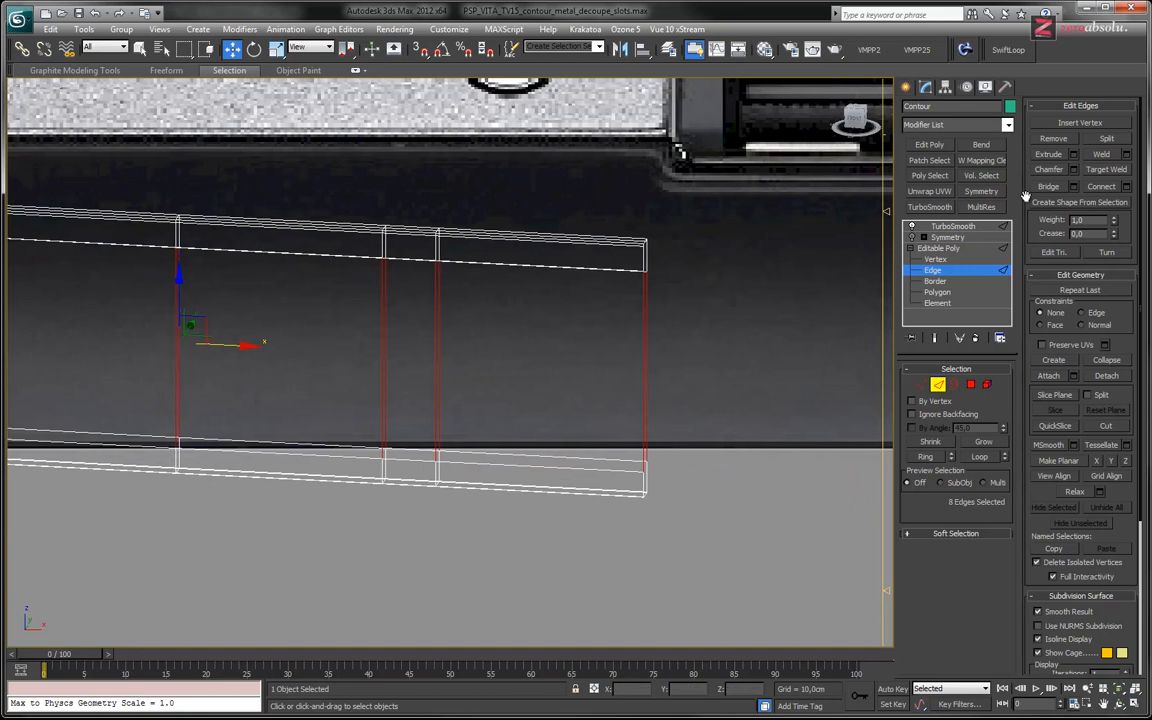
{"action": "left_click", "coordinate": [1127, 187]}
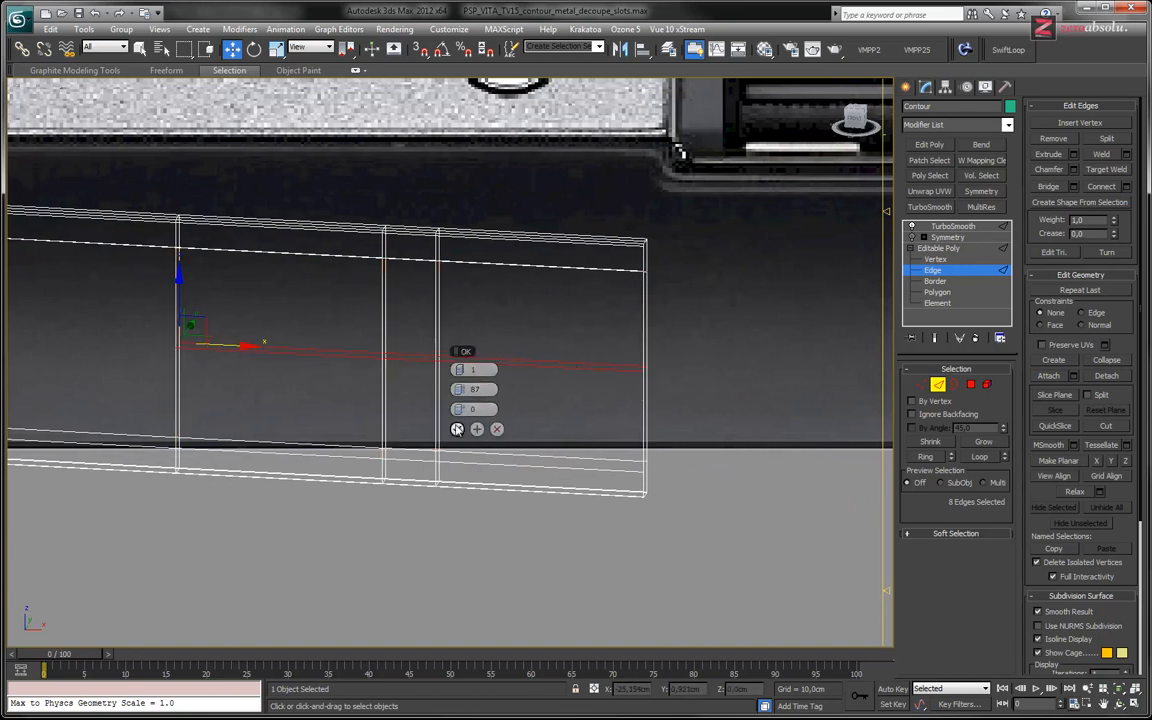
{"action": "left_click", "coordinate": [458, 430]}
{"action": "middle_click_drag", "start_coordinate": [493, 333], "coordinate": [620, 348], "text": "alt"}
{"action": "key", "text": "f"}
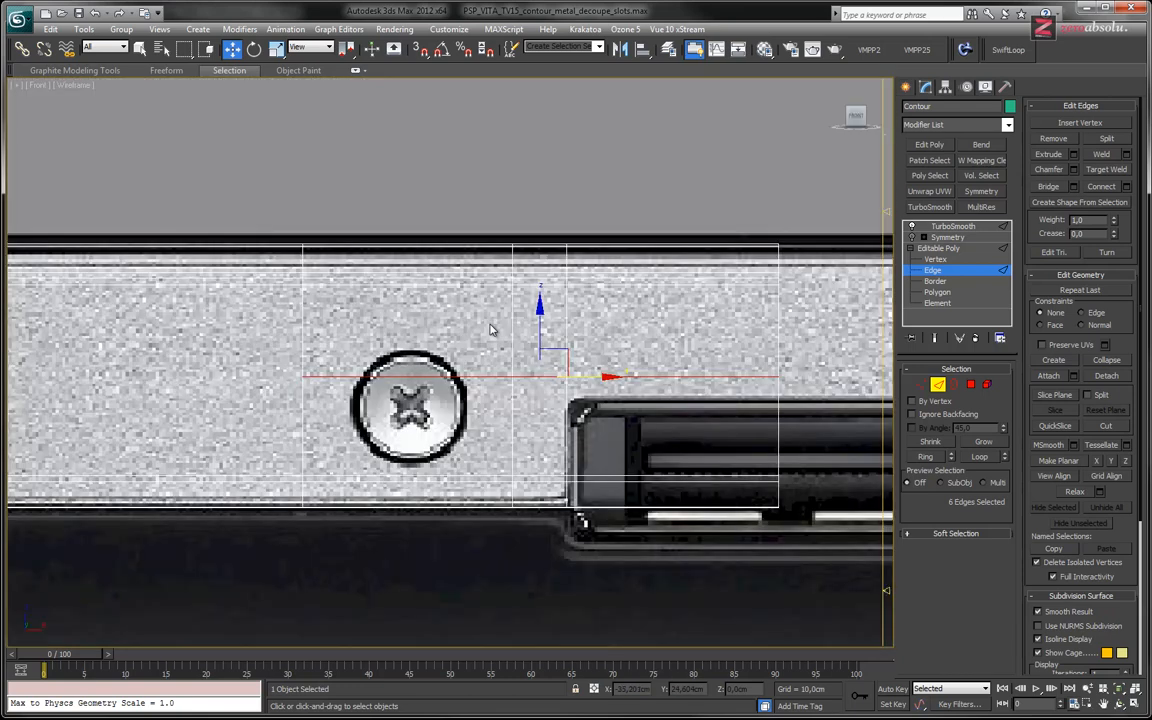
Step: Lower the new horizontal edges to the connector slot's upper edge, and lower their leftmost segment further to the screw's center
{"action": "middle_click_drag", "start_coordinate": [494, 329], "coordinate": [486, 304]}
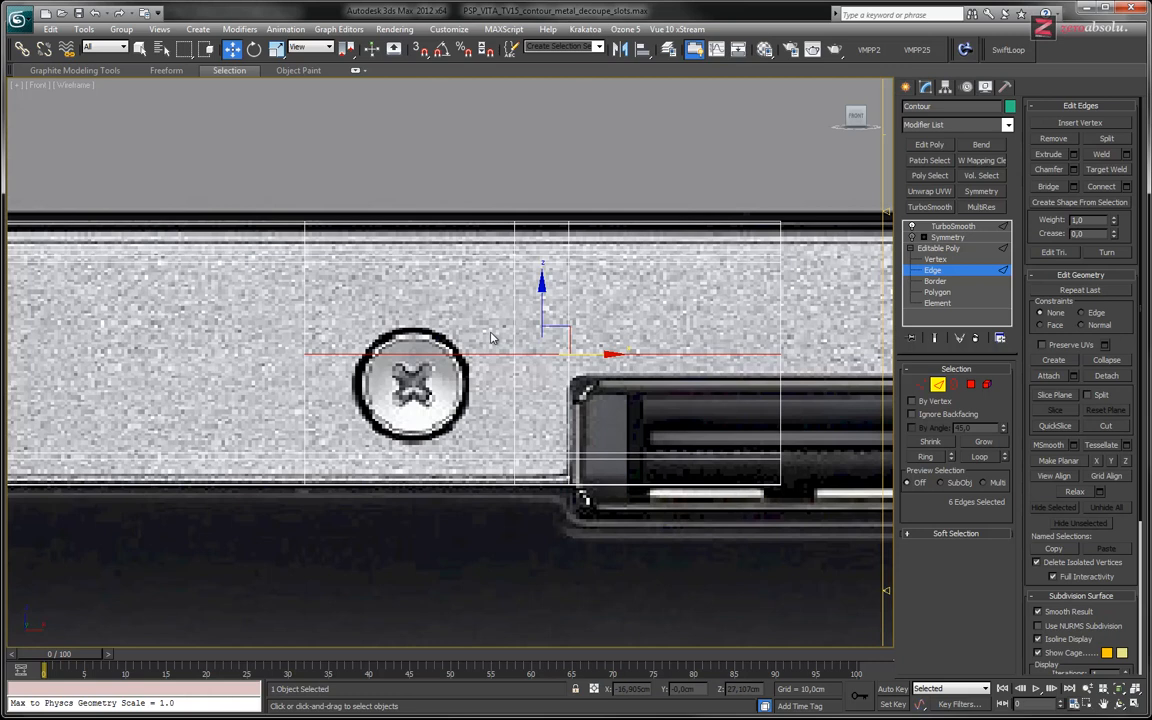
{"action": "left_click_drag", "start_coordinate": [548, 308], "coordinate": [540, 322]}
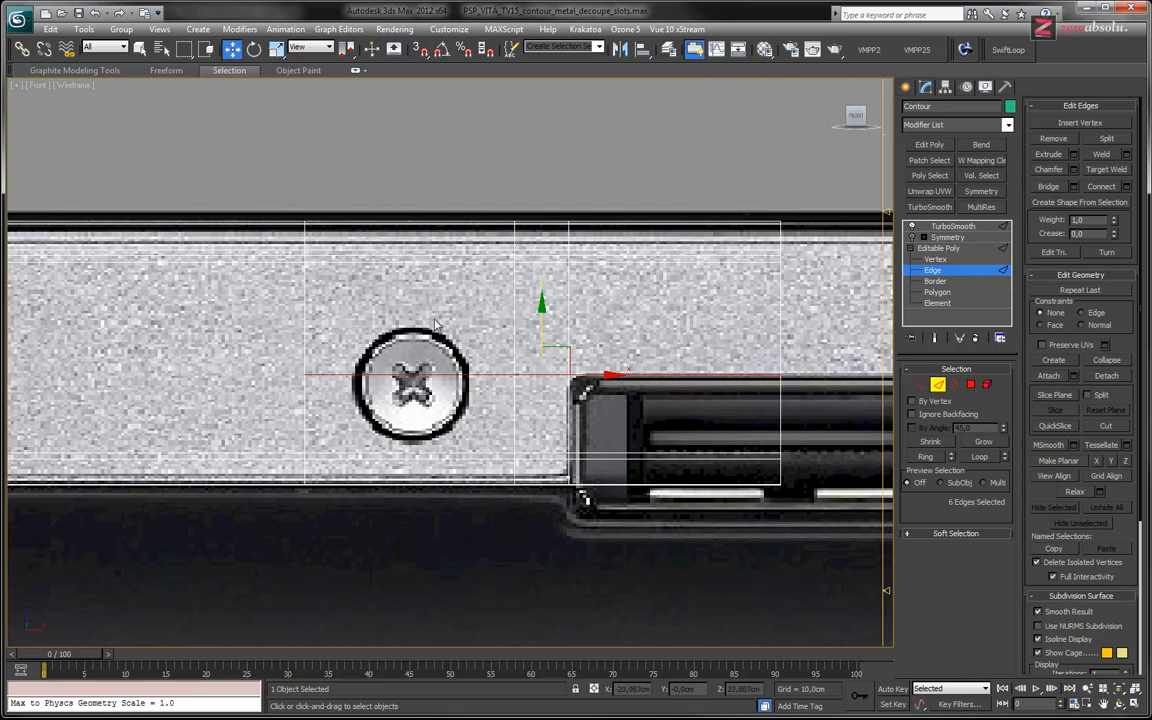
{"action": "left_click", "coordinate": [347, 374]}
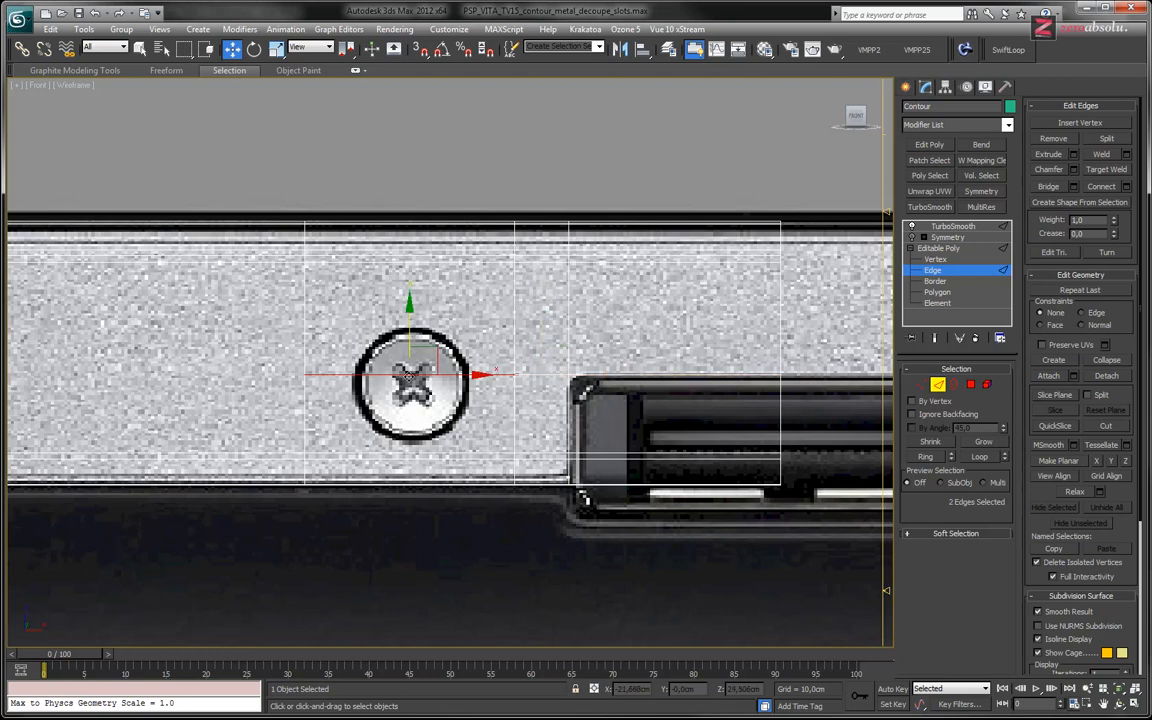
{"action": "left_click_drag", "start_coordinate": [409, 327], "coordinate": [409, 338]}
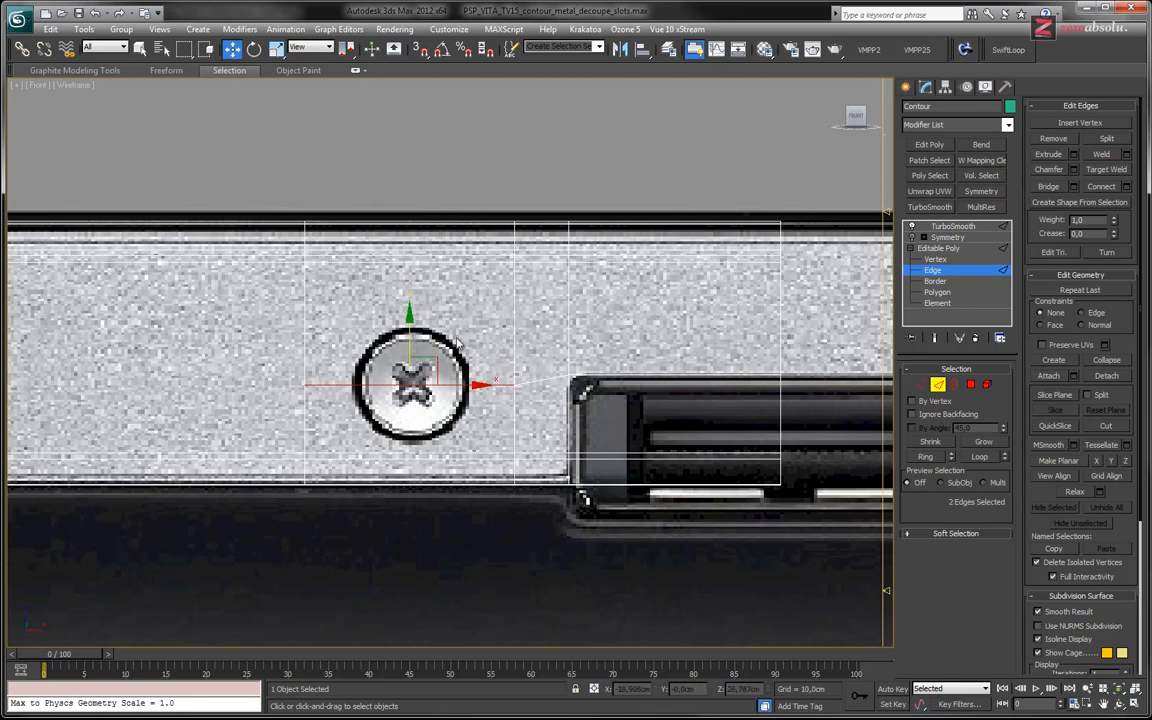
Step: Insert a vertical edge loop through the screw's center with SwiftLoop and return to the Move tool
{"action": "left_click", "coordinate": [1009, 49]}
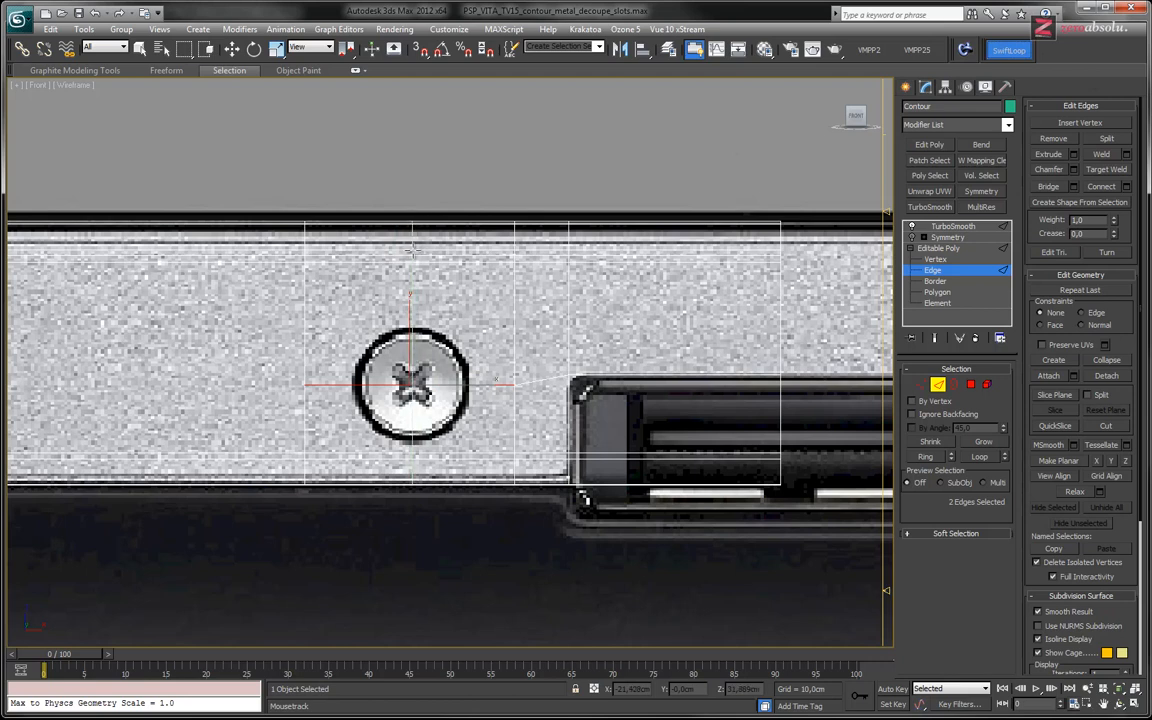
{"action": "left_click", "coordinate": [412, 250]}
{"action": "middle_click_drag", "start_coordinate": [395, 365], "coordinate": [450, 378], "text": "alt"}
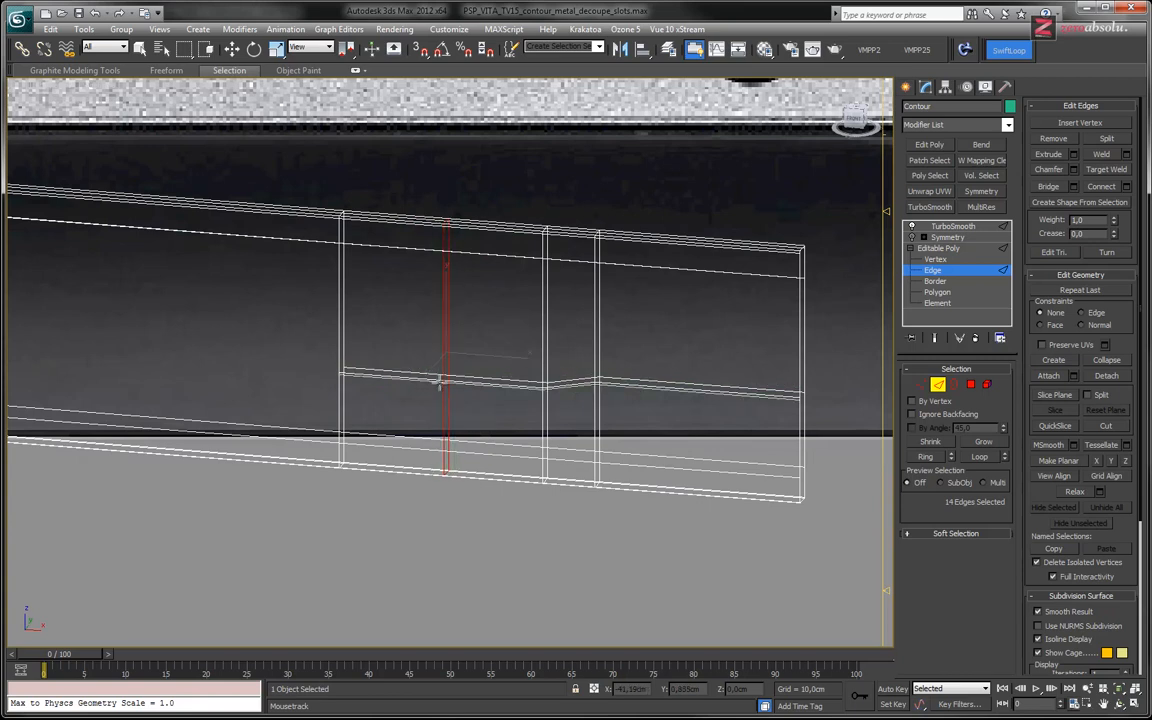
{"action": "key", "text": "w"}
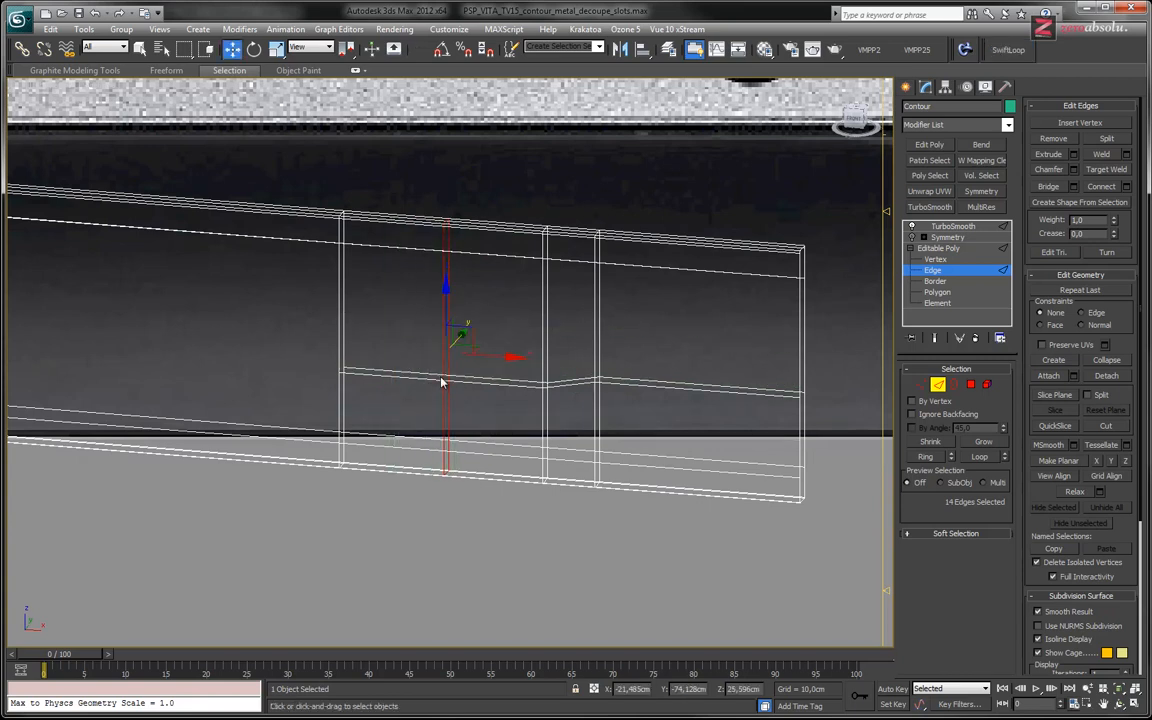
Step: Chamfer the front and back vertices at the screw's center by 3,468cm to form a diamond around the screw head
{"action": "middle_click_drag", "start_coordinate": [436, 402], "coordinate": [480, 405]}
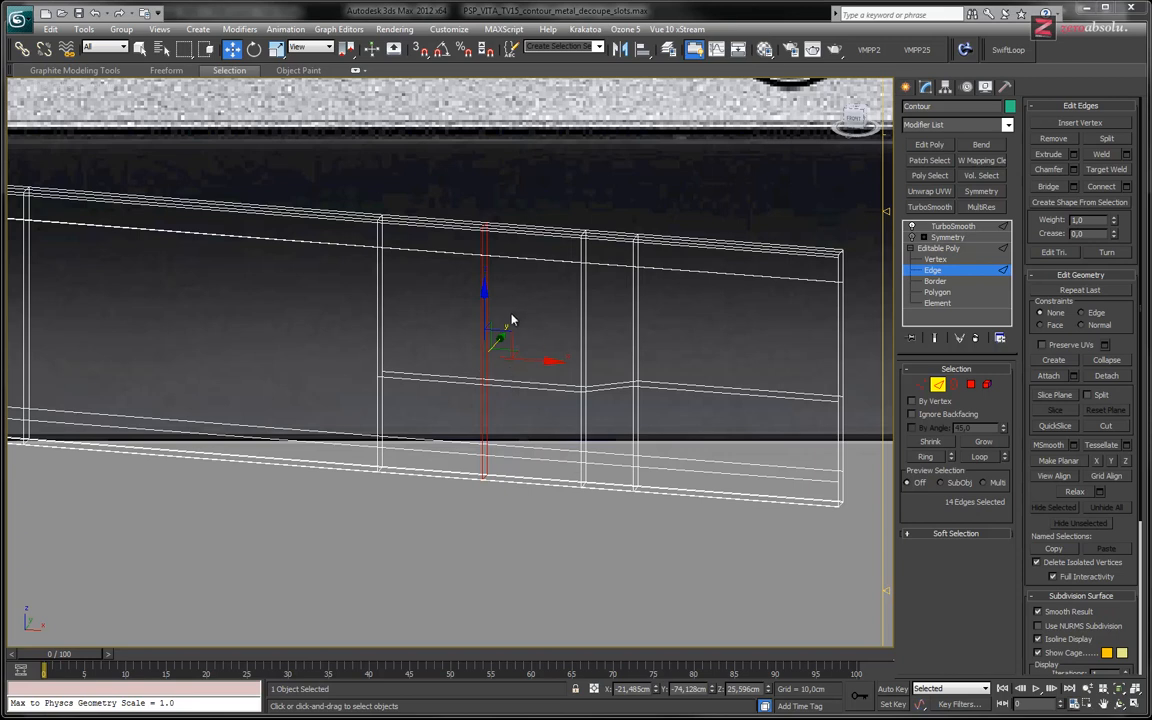
{"action": "key", "text": "f"}
{"action": "middle_click_drag", "start_coordinate": [501, 381], "coordinate": [510, 387], "text": "alt"}
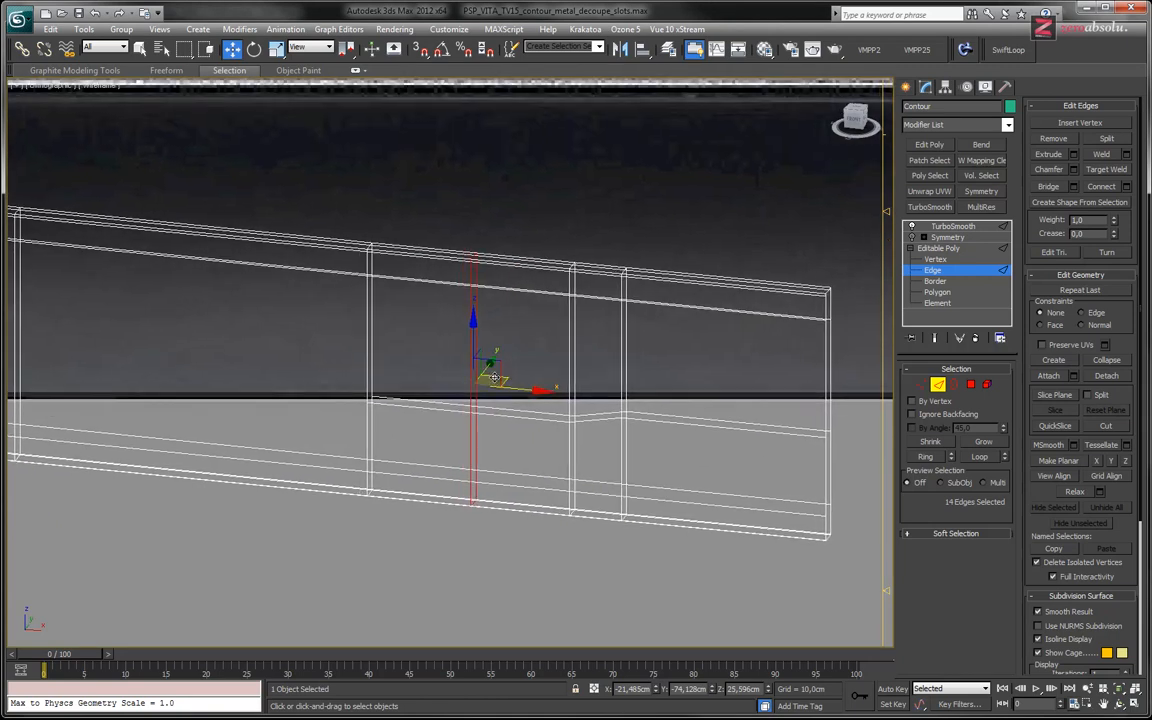
{"action": "scroll", "coordinate": [500, 385], "scroll_direction": "up", "scroll_amount": 3}
{"action": "scroll", "coordinate": [515, 350], "scroll_direction": "down", "scroll_amount": 2}
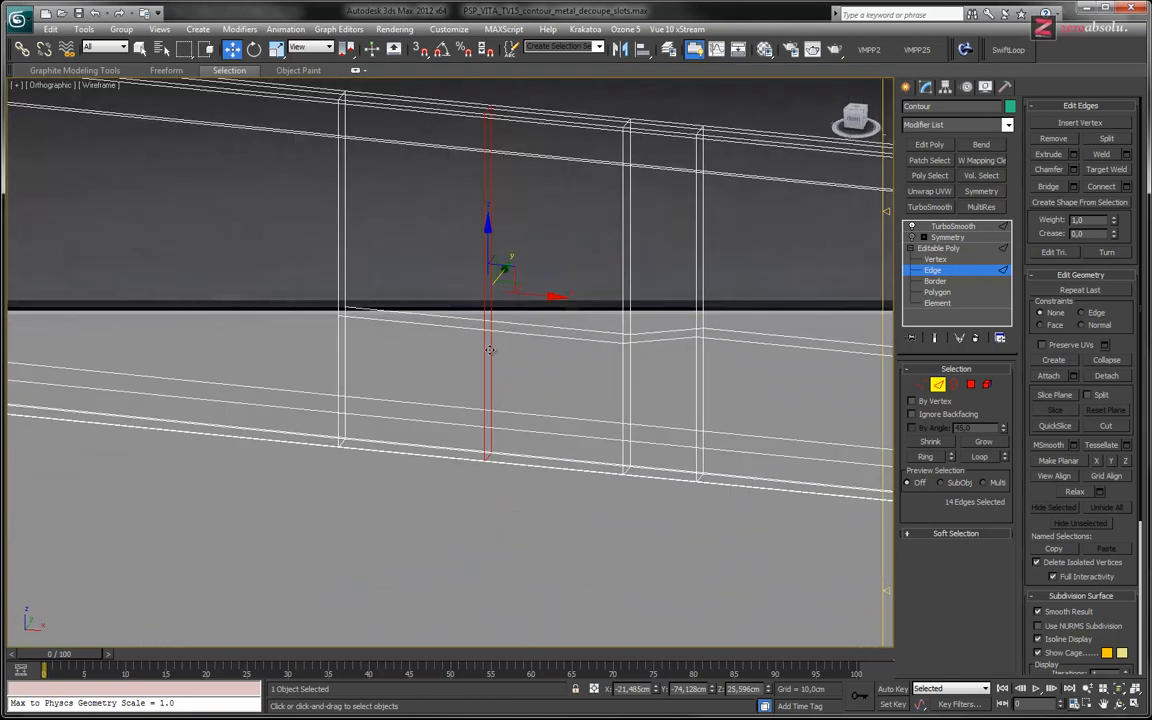
{"action": "key", "text": "1"}
{"action": "left_click", "coordinate": [489, 324]}
{"action": "middle_click_drag", "start_coordinate": [599, 339], "coordinate": [536, 289], "text": "alt"}
{"action": "scroll", "coordinate": [561, 302], "scroll_direction": "up", "scroll_amount": 3}
{"action": "scroll", "coordinate": [561, 302], "scroll_direction": "down", "scroll_amount": 3}
{"action": "key", "text": "shift+z"}
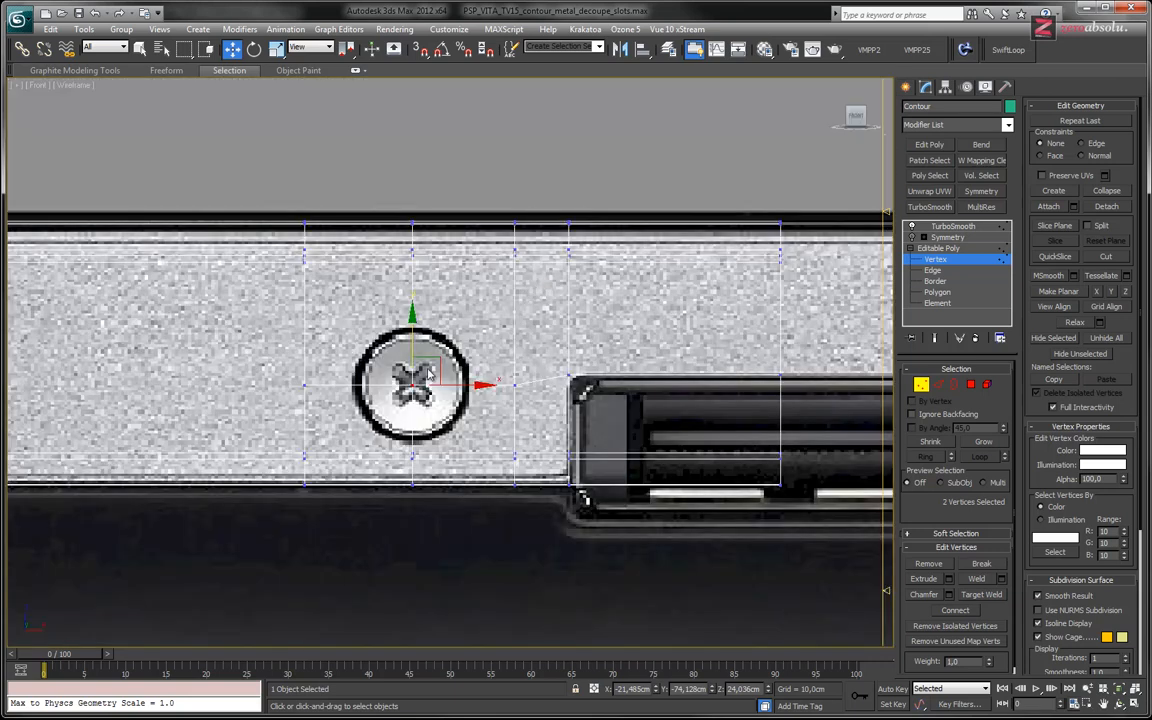
{"action": "middle_click_drag", "start_coordinate": [385, 381], "coordinate": [423, 368]}
{"action": "scroll", "coordinate": [423, 368], "scroll_direction": "up", "scroll_amount": 3}
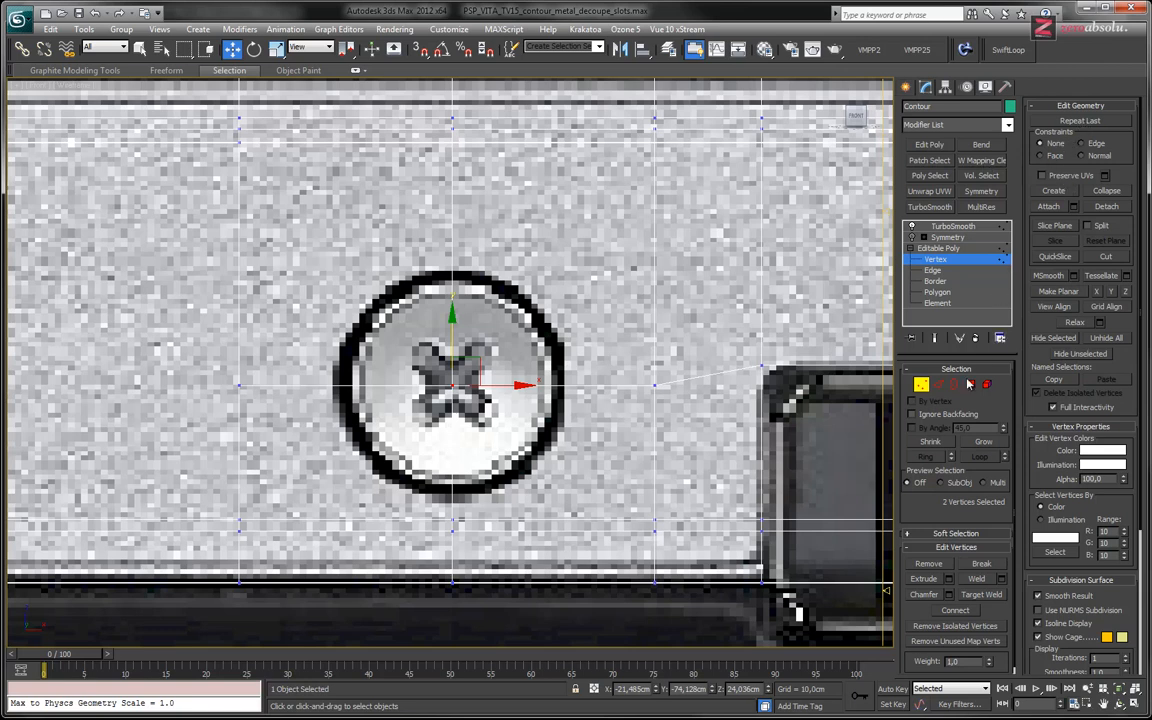
{"action": "left_click", "coordinate": [948, 594]}
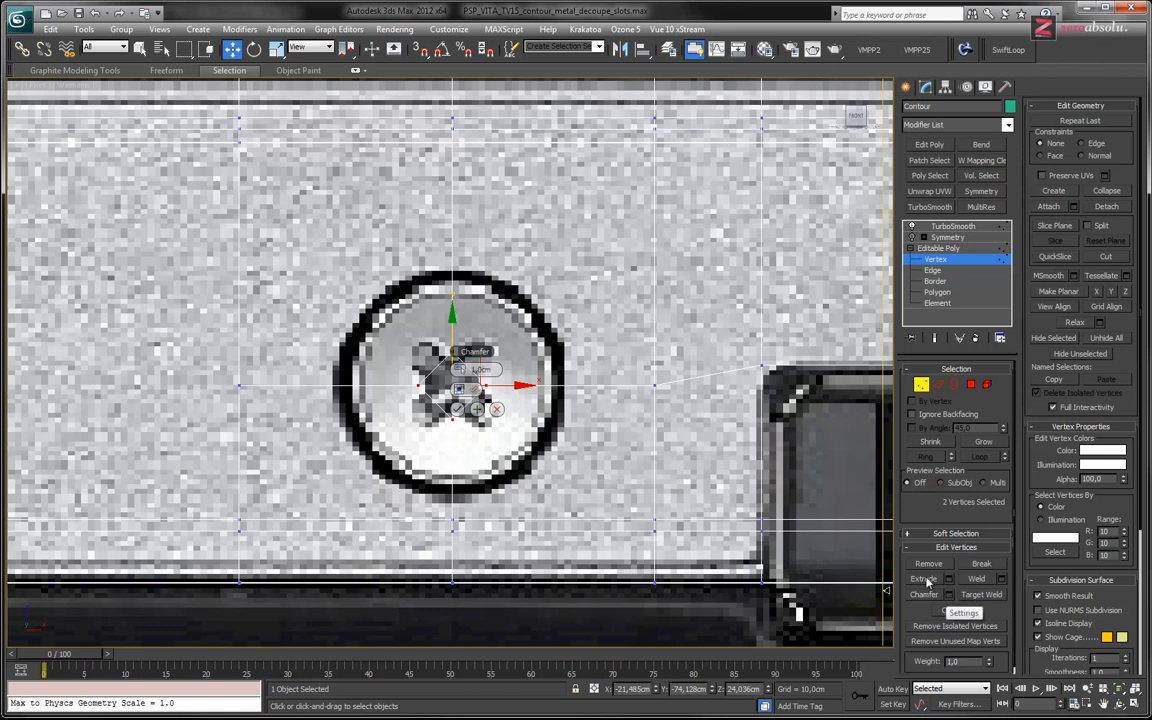
{"action": "left_click_drag", "start_coordinate": [495, 354], "coordinate": [600, 315]}
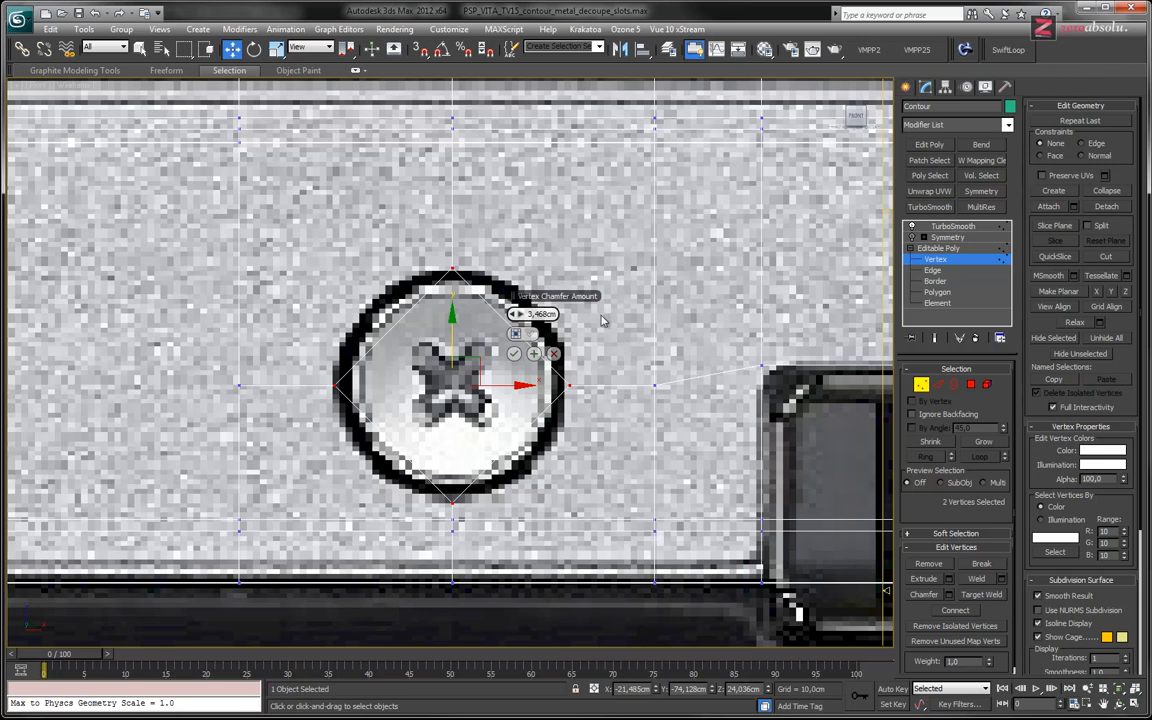
{"action": "left_click", "coordinate": [516, 356]}
Step: Examine the diamond and its surrounding polygons in shaded view at polygon level
{"action": "mouse_move", "coordinate": [516, 356]}
{"action": "middle_mouse_down", "text": "alt"}
{"action": "mouse_move", "coordinate": [560, 316]}
{"action": "mouse_move", "coordinate": [526, 335]}
{"action": "mouse_move", "coordinate": [419, 334]}
{"action": "mouse_move", "coordinate": [365, 309]}
{"action": "mouse_move", "coordinate": [522, 309]}
{"action": "mouse_move", "coordinate": [585, 268]}
{"action": "mouse_move", "coordinate": [556, 320]}
{"action": "middle_mouse_up", "text": "alt"}
{"action": "key", "text": "F3"}
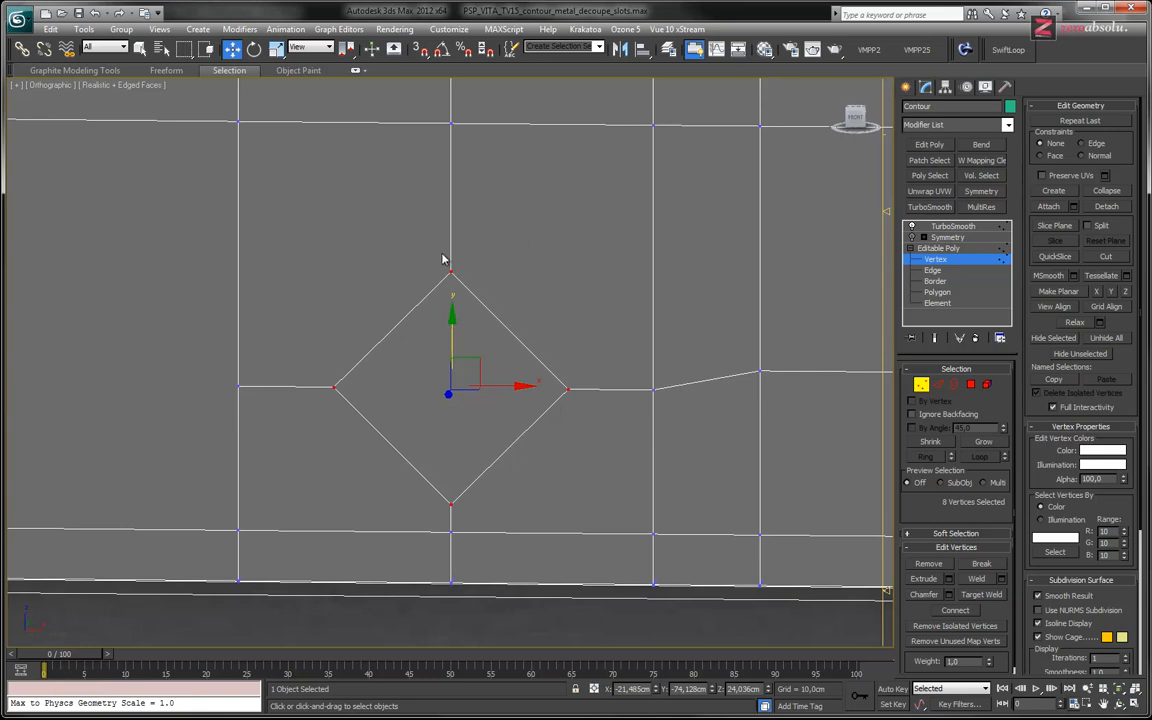
{"action": "key", "text": "4"}
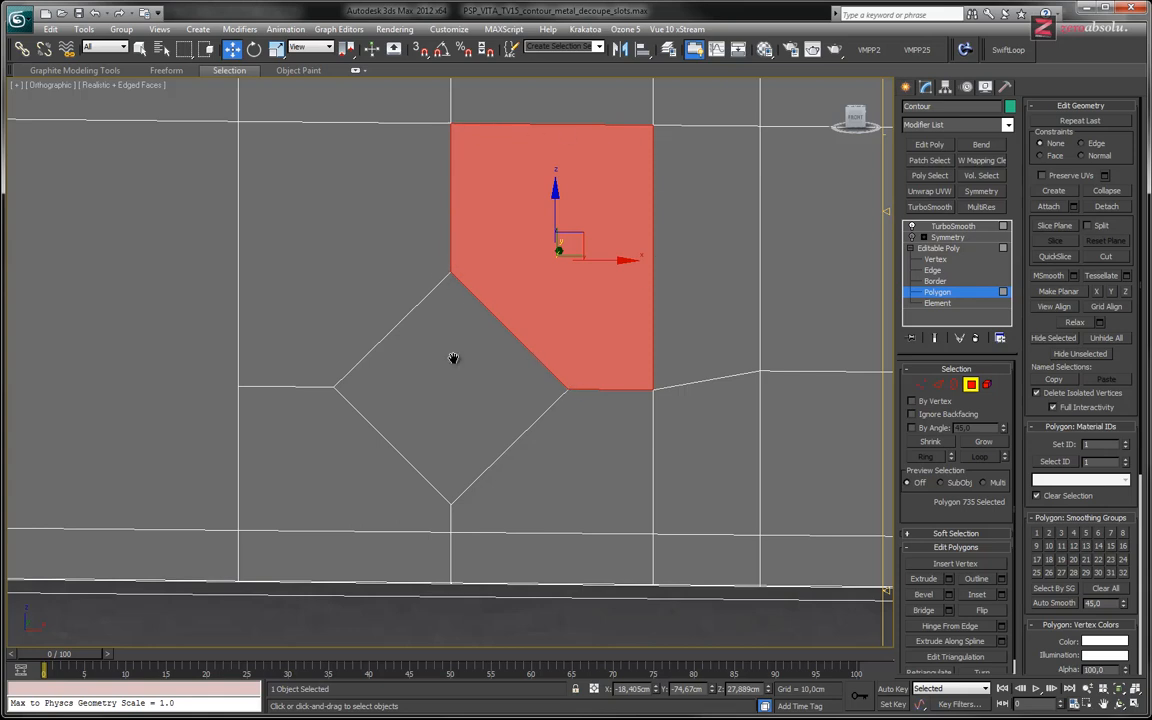
{"action": "middle_click_drag", "start_coordinate": [453, 358], "coordinate": [471, 362]}
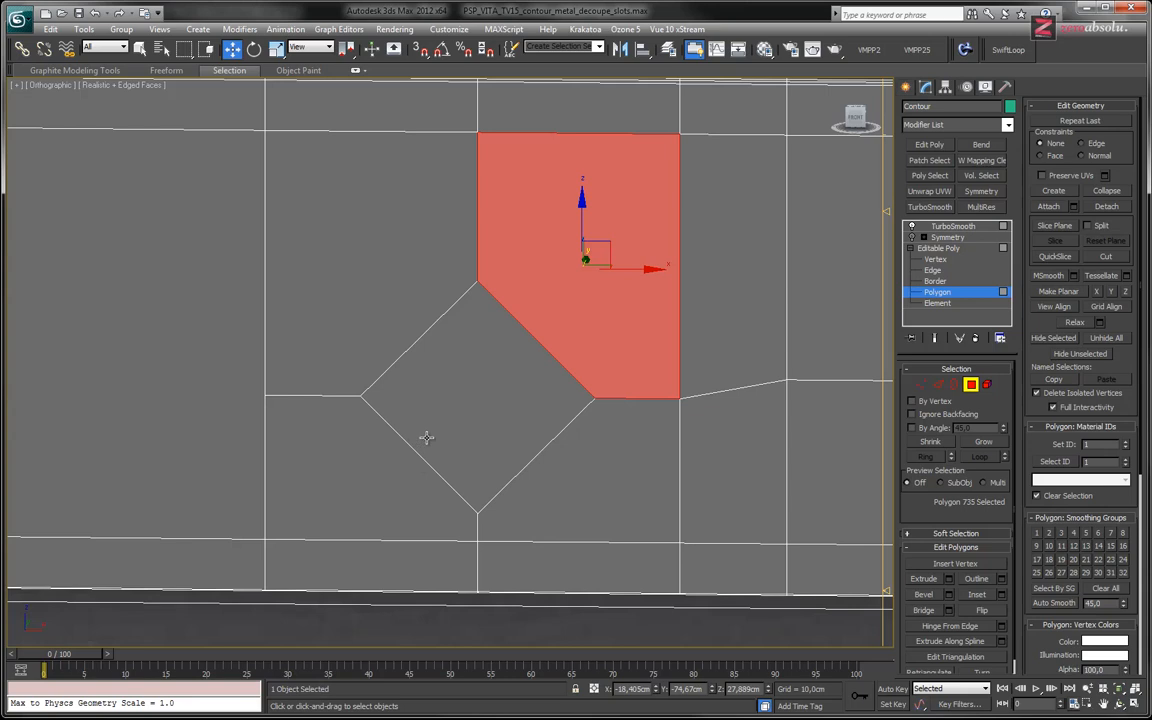
{"action": "middle_click_drag", "start_coordinate": [441, 359], "coordinate": [432, 356]}
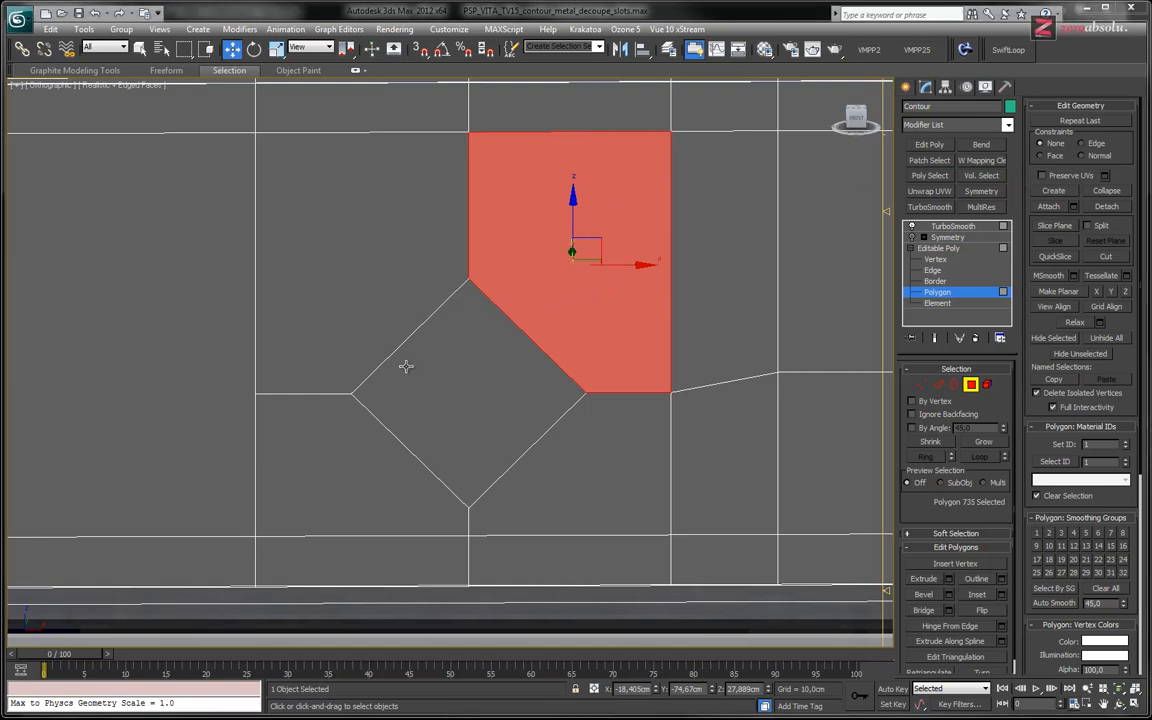
{"action": "mouse_move", "coordinate": [482, 351]}
{"action": "middle_mouse_down"}
{"action": "mouse_move", "coordinate": [482, 329]}
{"action": "mouse_move", "coordinate": [481, 343]}
{"action": "middle_mouse_up"}
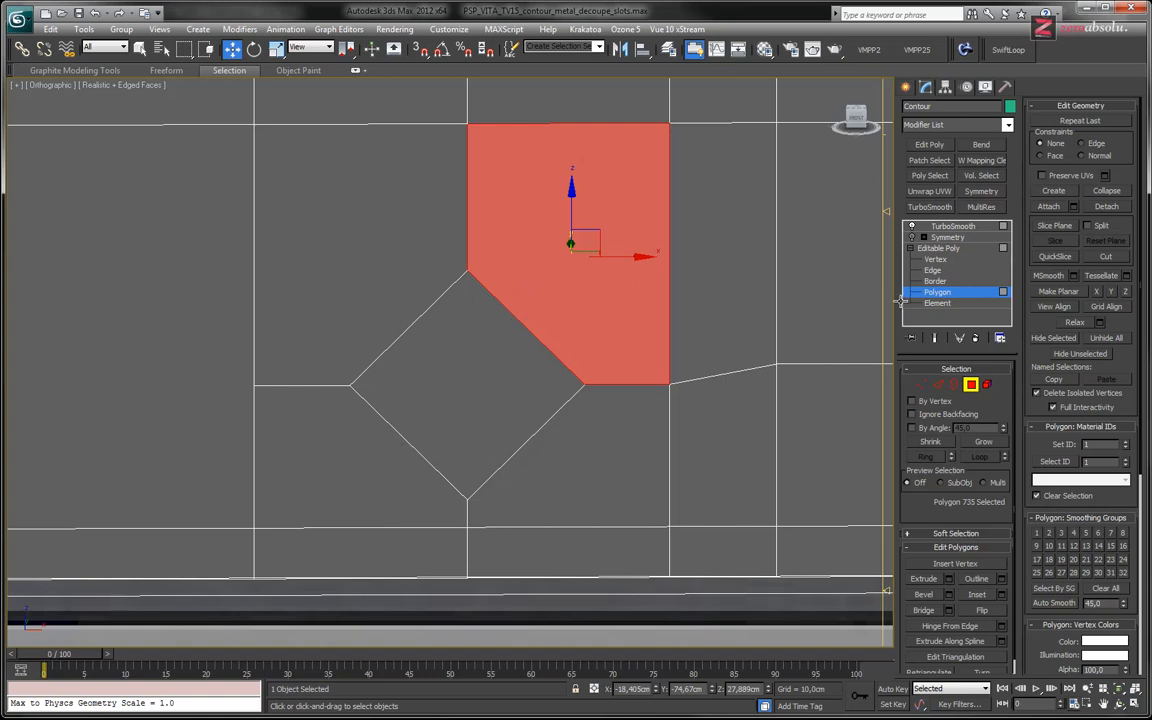
{"action": "right_click", "coordinate": [438, 345]}
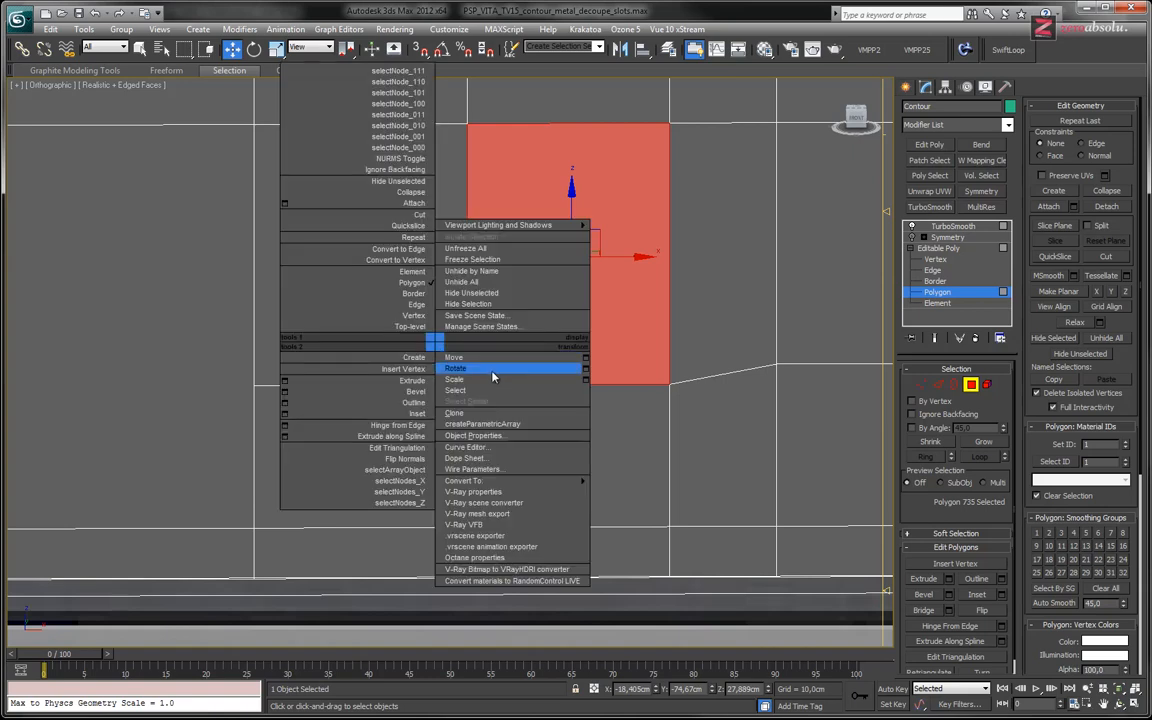
{"action": "right_click", "coordinate": [470, 320]}
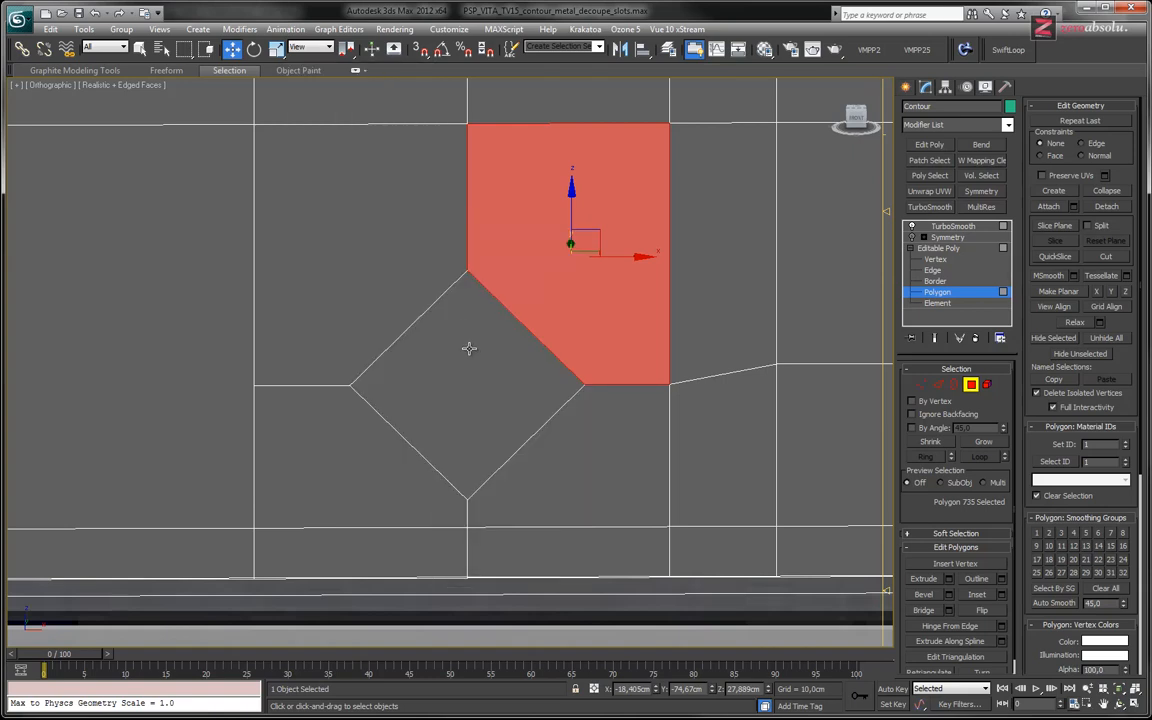
{"action": "mouse_move", "coordinate": [455, 342]}
{"action": "middle_mouse_down", "text": "alt"}
{"action": "mouse_move", "coordinate": [436, 301]}
{"action": "mouse_move", "coordinate": [491, 332]}
{"action": "mouse_move", "coordinate": [491, 358]}
{"action": "mouse_move", "coordinate": [489, 347]}
{"action": "mouse_move", "coordinate": [442, 360]}
{"action": "mouse_move", "coordinate": [470, 393]}
{"action": "mouse_move", "coordinate": [471, 343]}
{"action": "middle_mouse_up", "text": "alt"}
{"action": "key", "text": "F3"}
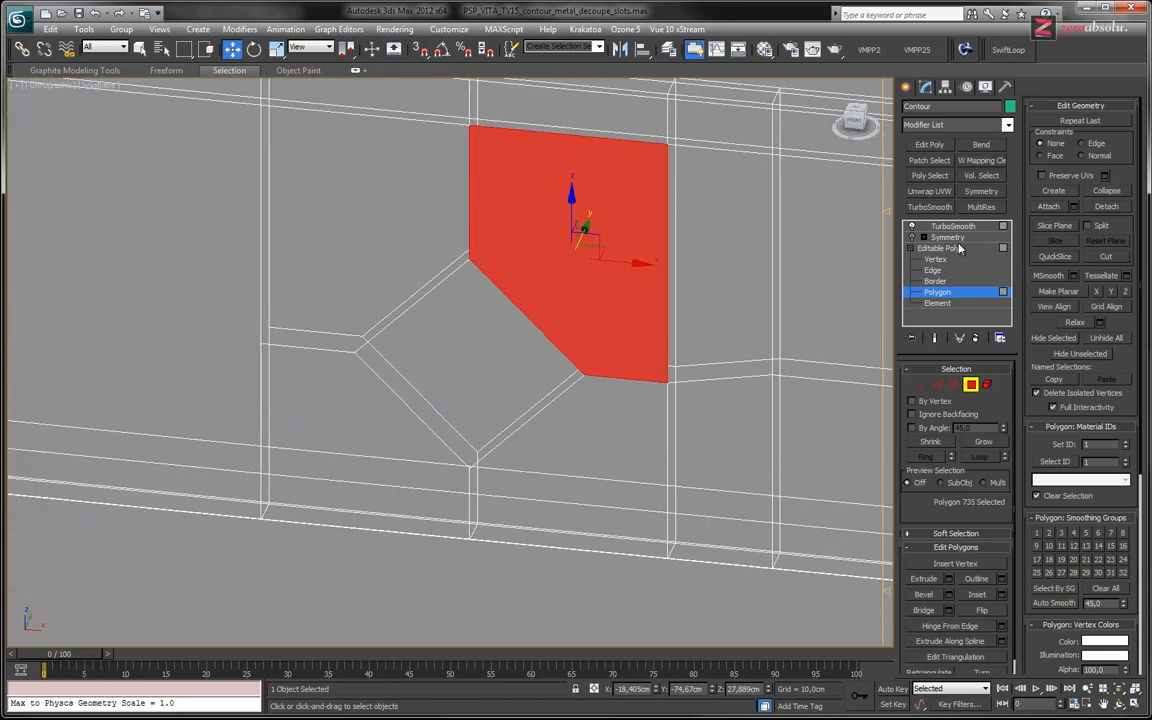
{"action": "key", "text": "2"}
{"action": "left_click_drag", "start_coordinate": [453, 312], "coordinate": [407, 292]}
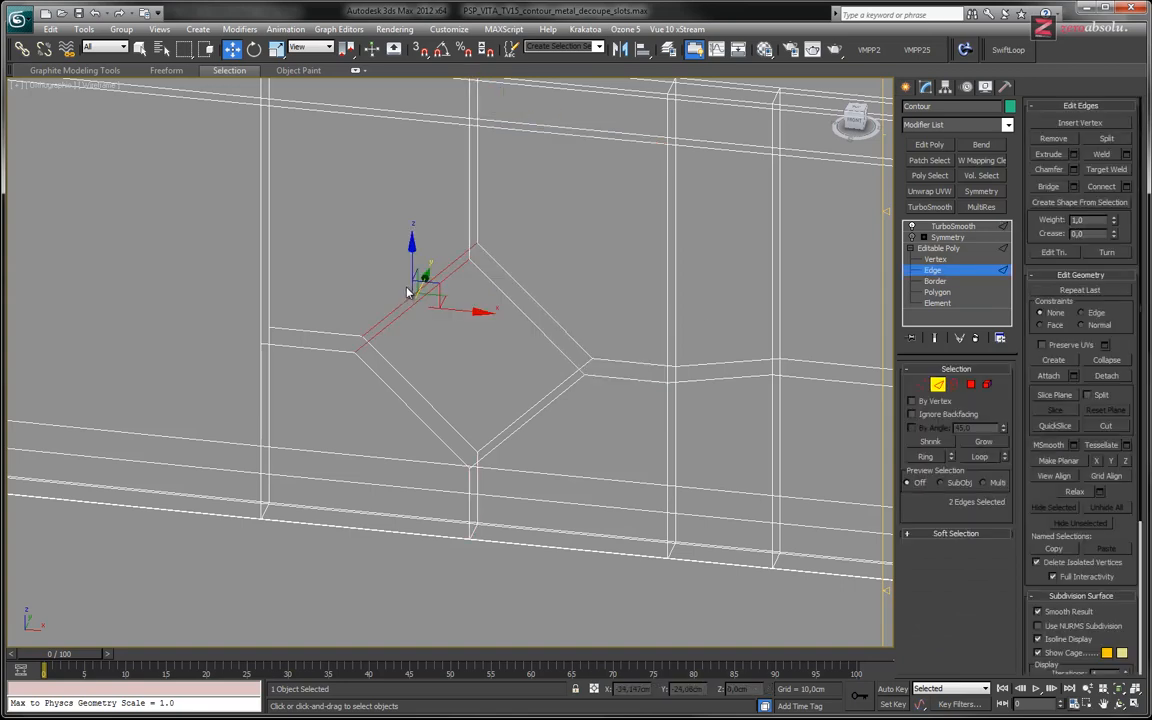
{"action": "left_click_drag", "start_coordinate": [503, 320], "coordinate": [542, 298], "text": "ctrl"}
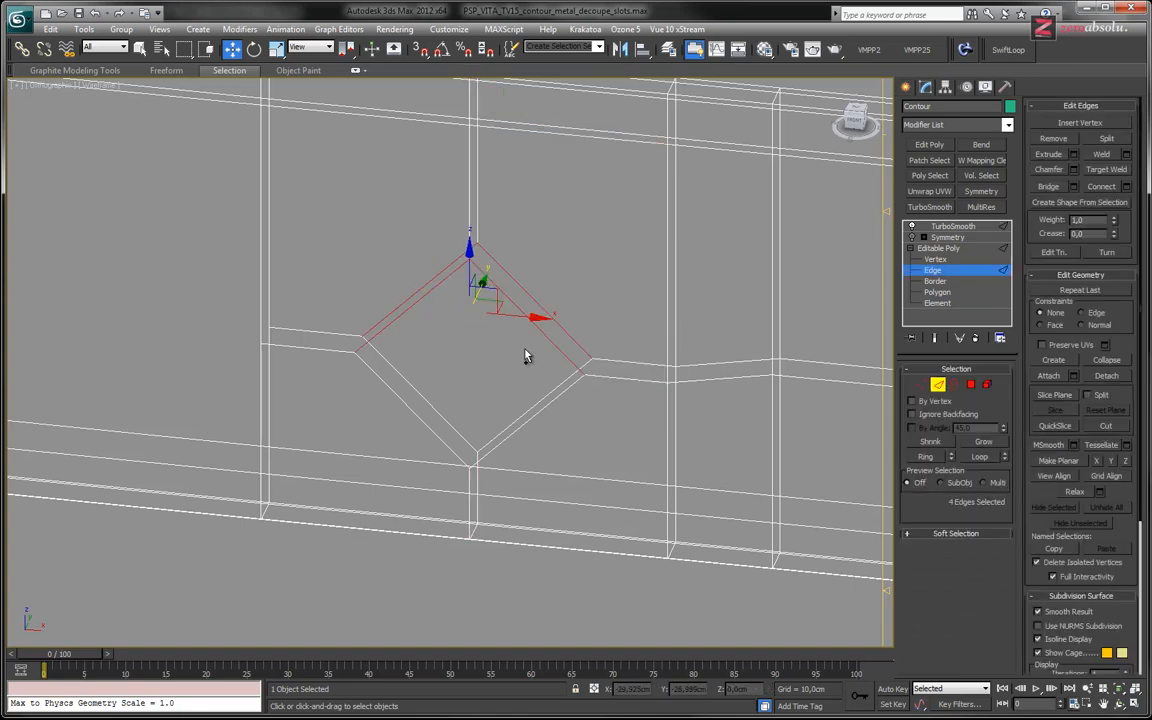
{"action": "left_click_drag", "start_coordinate": [546, 444], "coordinate": [546, 444], "text": "ctrl"}
{"action": "left_click_drag", "start_coordinate": [450, 404], "coordinate": [419, 417], "text": "ctrl"}
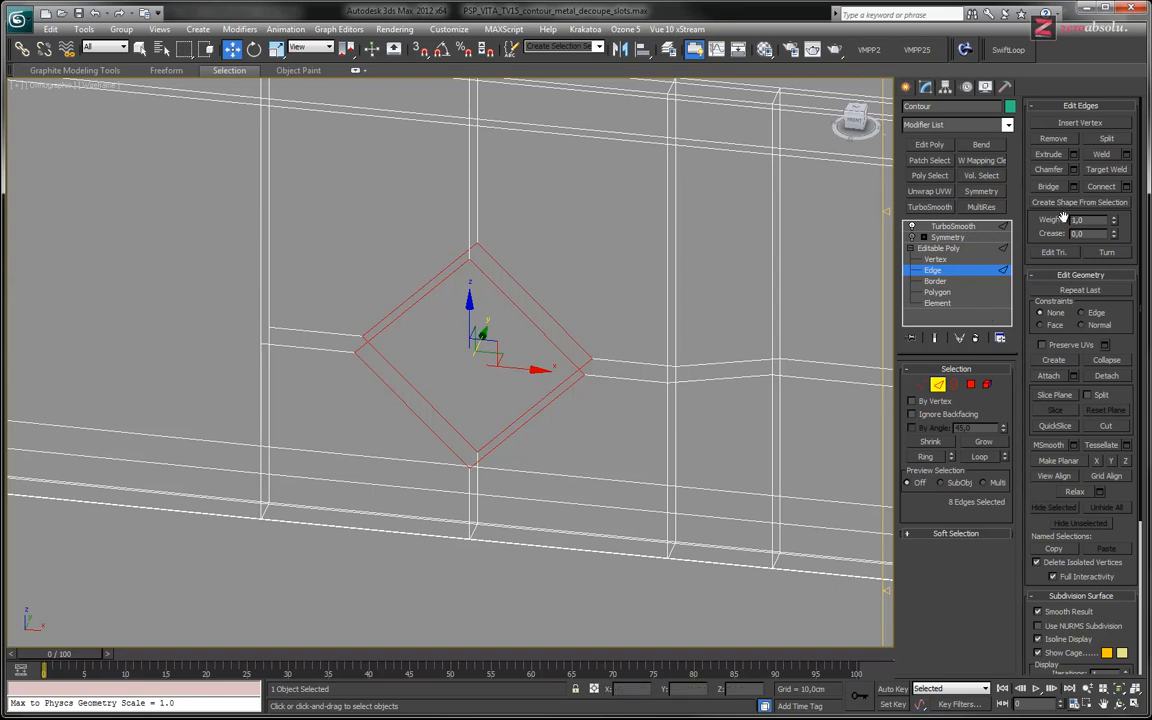
{"action": "left_click", "coordinate": [1126, 187]}
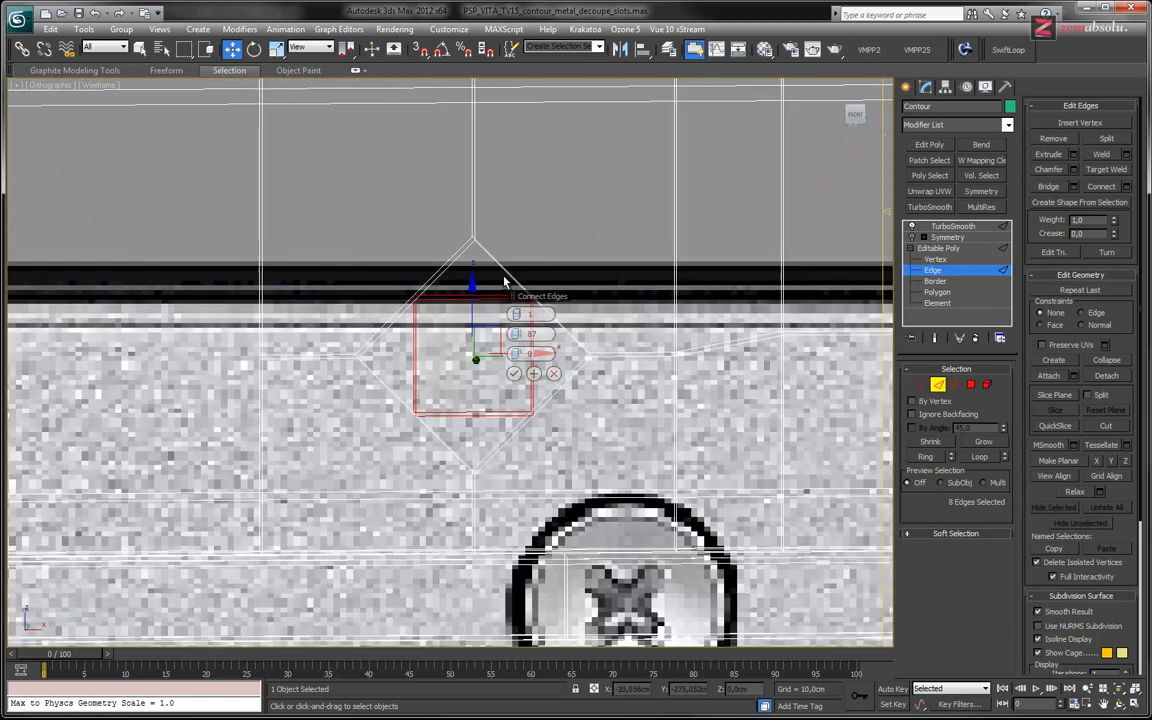
{"action": "middle_click_drag", "start_coordinate": [505, 282], "coordinate": [487, 321], "text": "alt"}
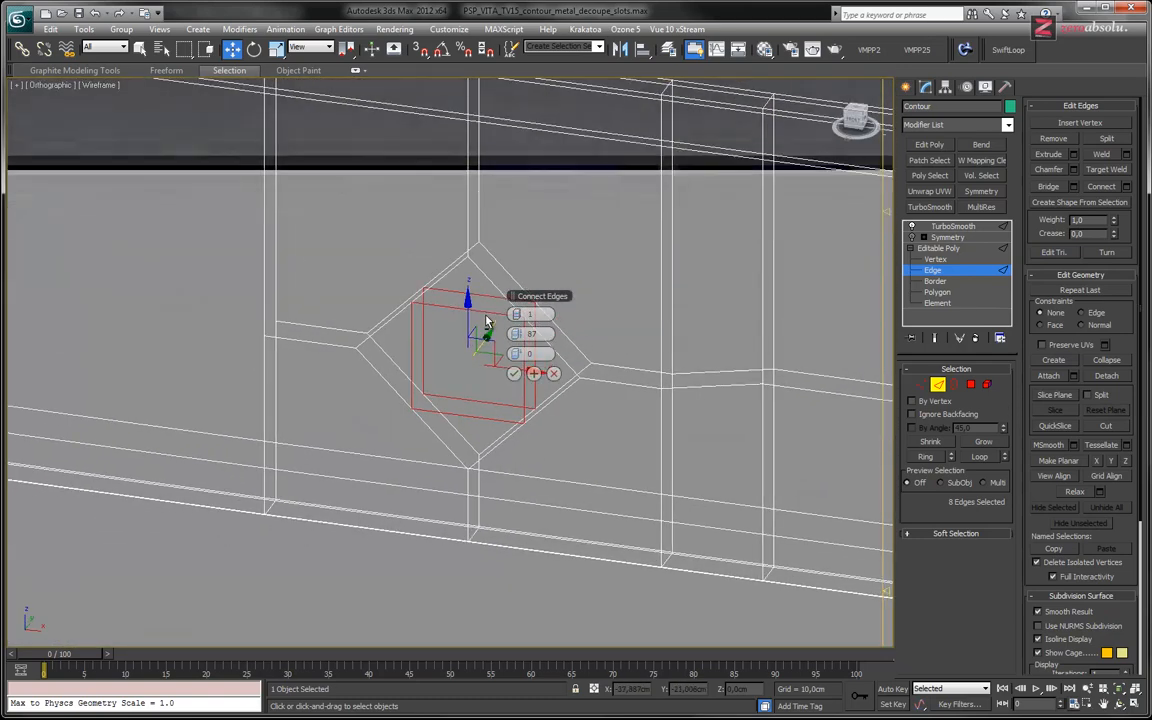
{"action": "left_click", "coordinate": [553, 373]}
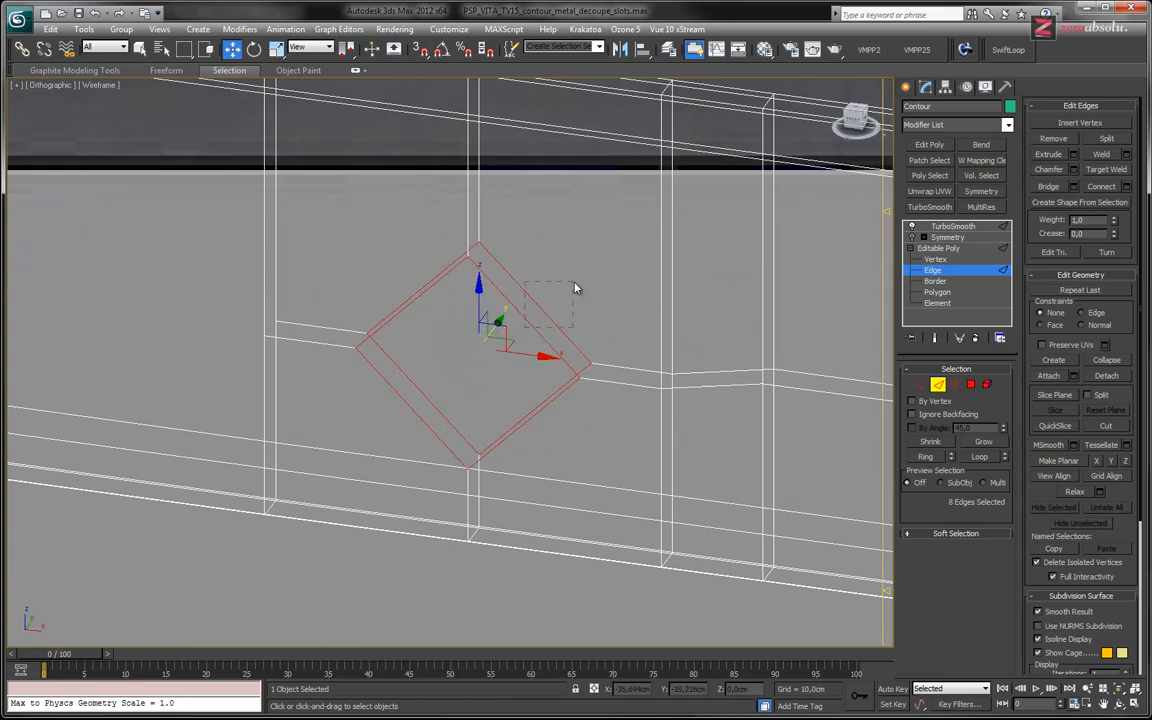
{"action": "left_click_drag", "start_coordinate": [574, 283], "coordinate": [576, 281]}
{"action": "left_click_drag", "start_coordinate": [438, 383], "coordinate": [399, 411], "text": "ctrl"}
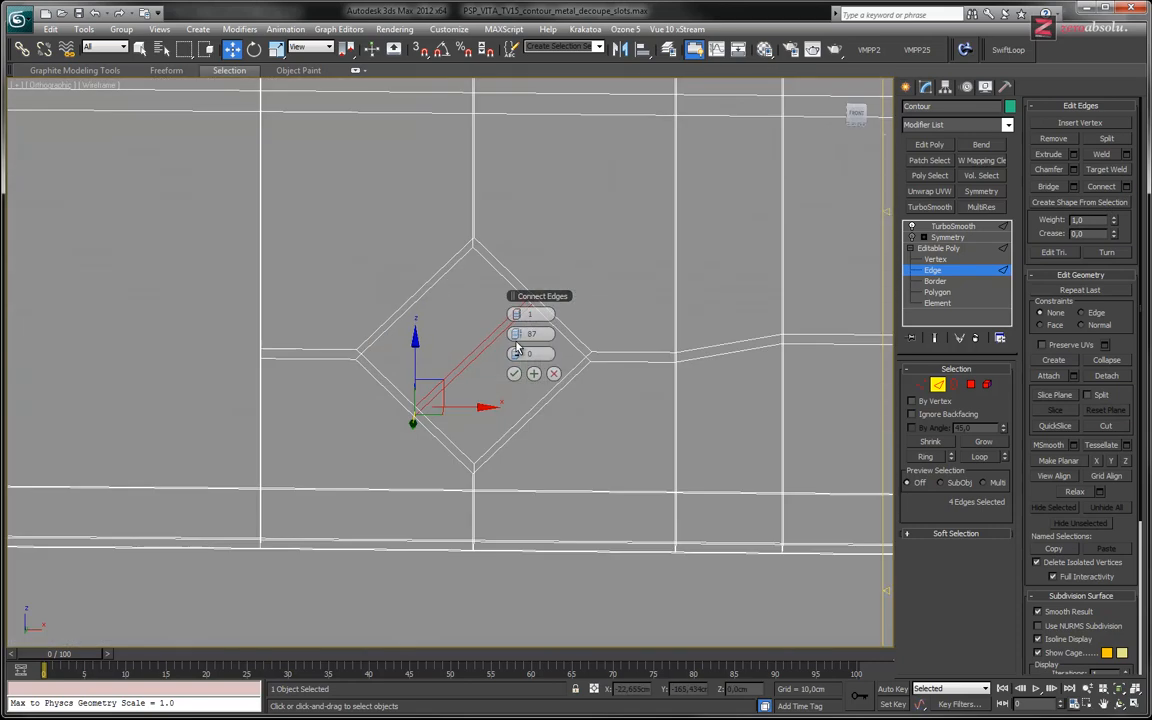
{"action": "middle_click_drag", "start_coordinate": [516, 345], "coordinate": [495, 410], "text": "alt"}
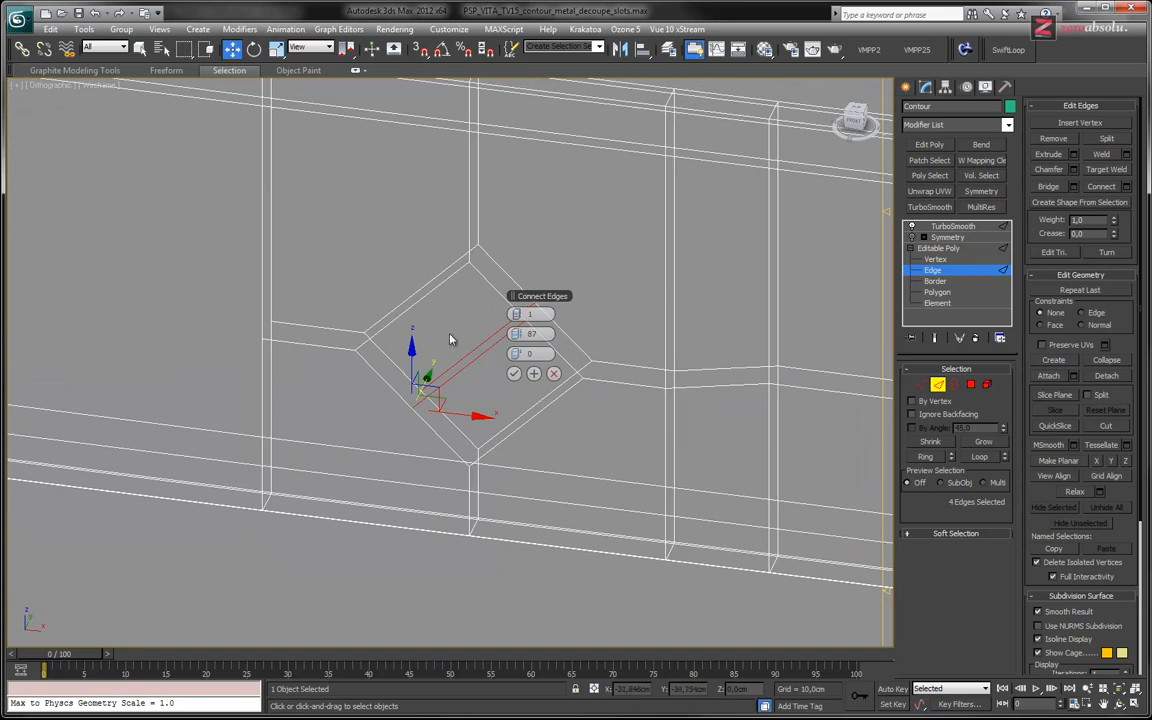
{"action": "left_click", "coordinate": [554, 373]}
Step: Delete the front and back diamond polygons at the screw position to open a hole through the contour
{"action": "middle_click_drag", "start_coordinate": [444, 376], "coordinate": [511, 388], "text": "alt"}
{"action": "key", "text": "F3"}
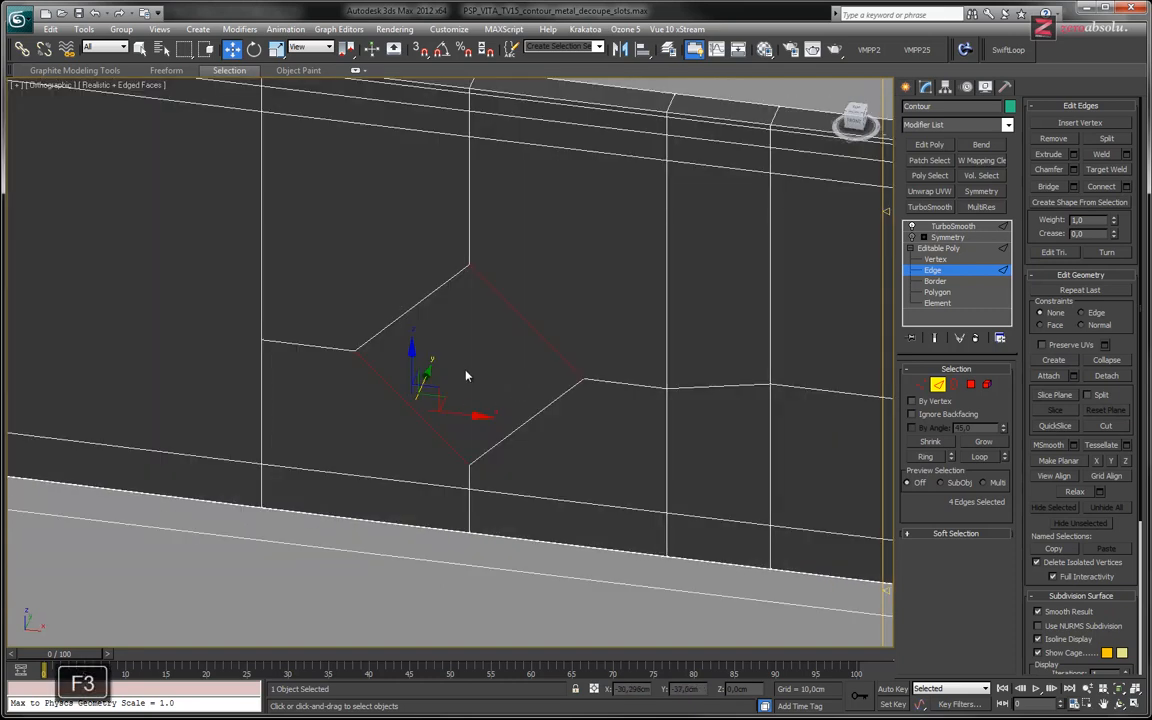
{"action": "key", "text": "4"}
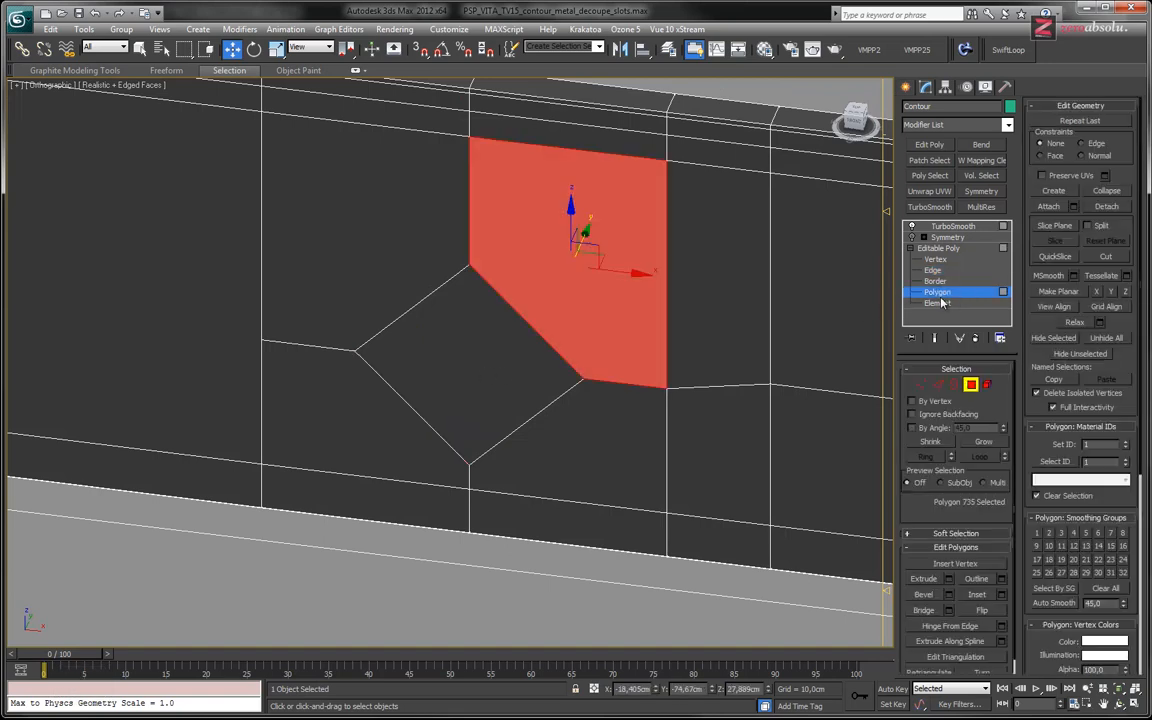
{"action": "left_click", "coordinate": [400, 328]}
{"action": "key", "text": "Delete"}
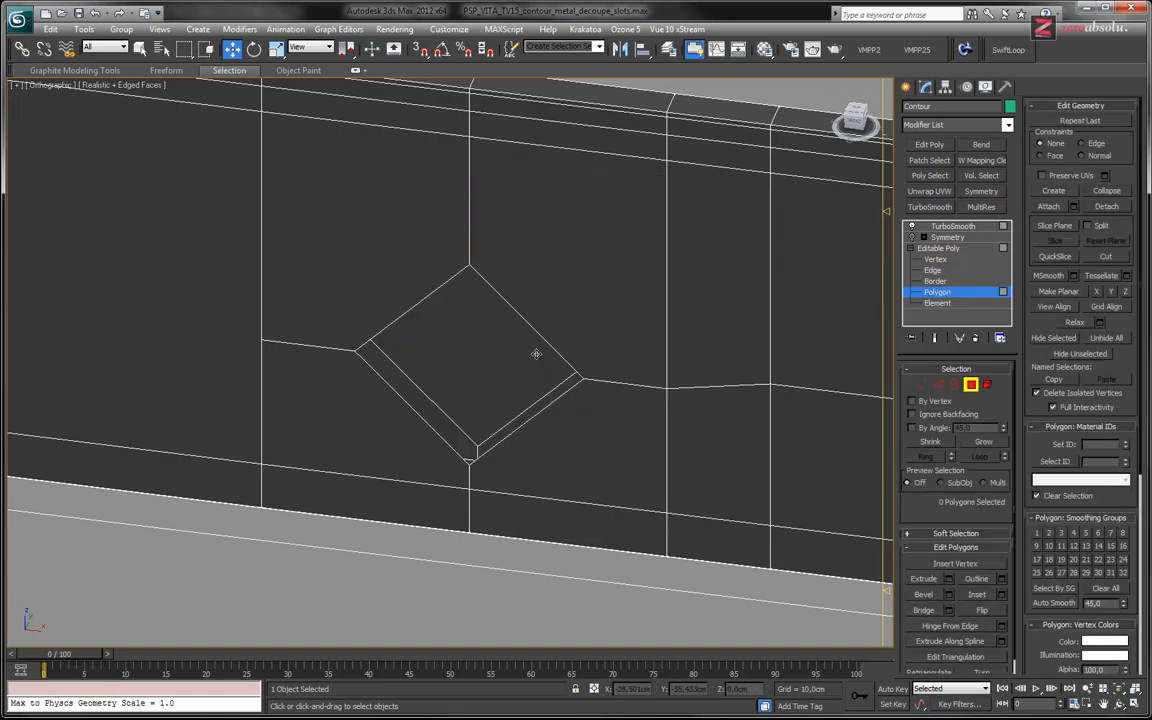
{"action": "left_click", "coordinate": [494, 364]}
{"action": "key", "text": "Delete"}
{"action": "mouse_move", "coordinate": [473, 417]}
{"action": "middle_mouse_down", "text": "alt"}
{"action": "mouse_move", "coordinate": [473, 405]}
{"action": "mouse_move", "coordinate": [473, 421]}
{"action": "middle_mouse_up", "text": "alt"}
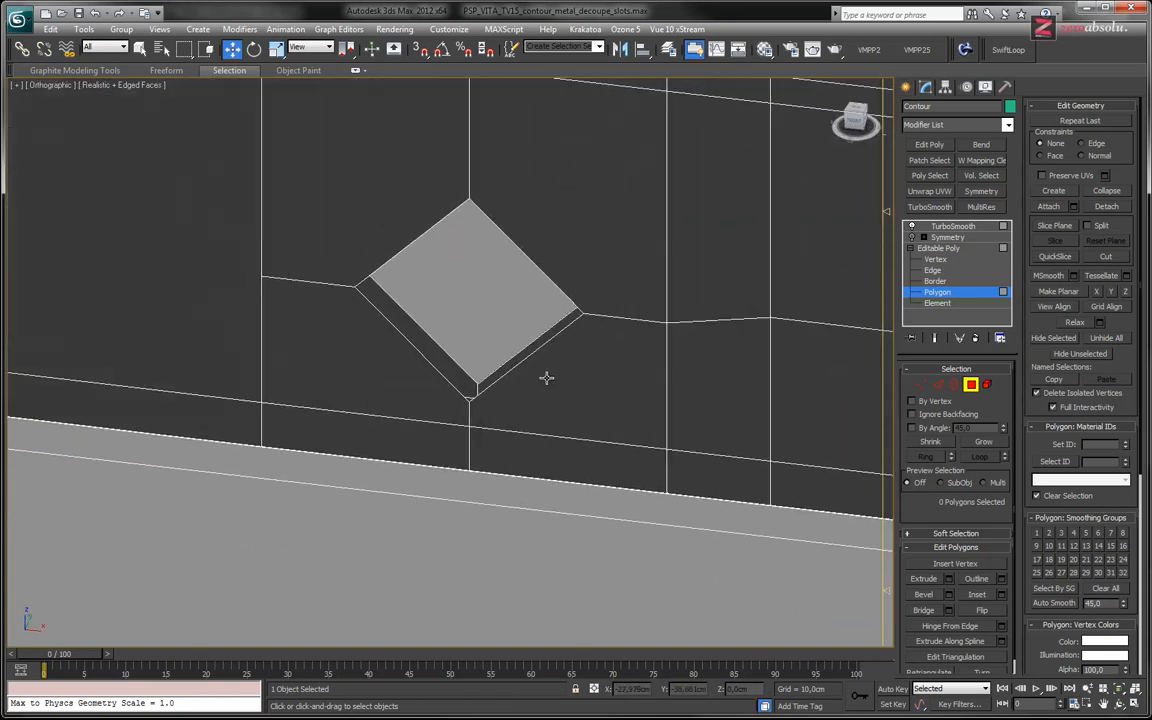
Step: Select the front and back borders of the diamond hole and bridge them to form its inner walls
{"action": "left_click", "coordinate": [940, 281]}
{"action": "left_click", "coordinate": [457, 362]}
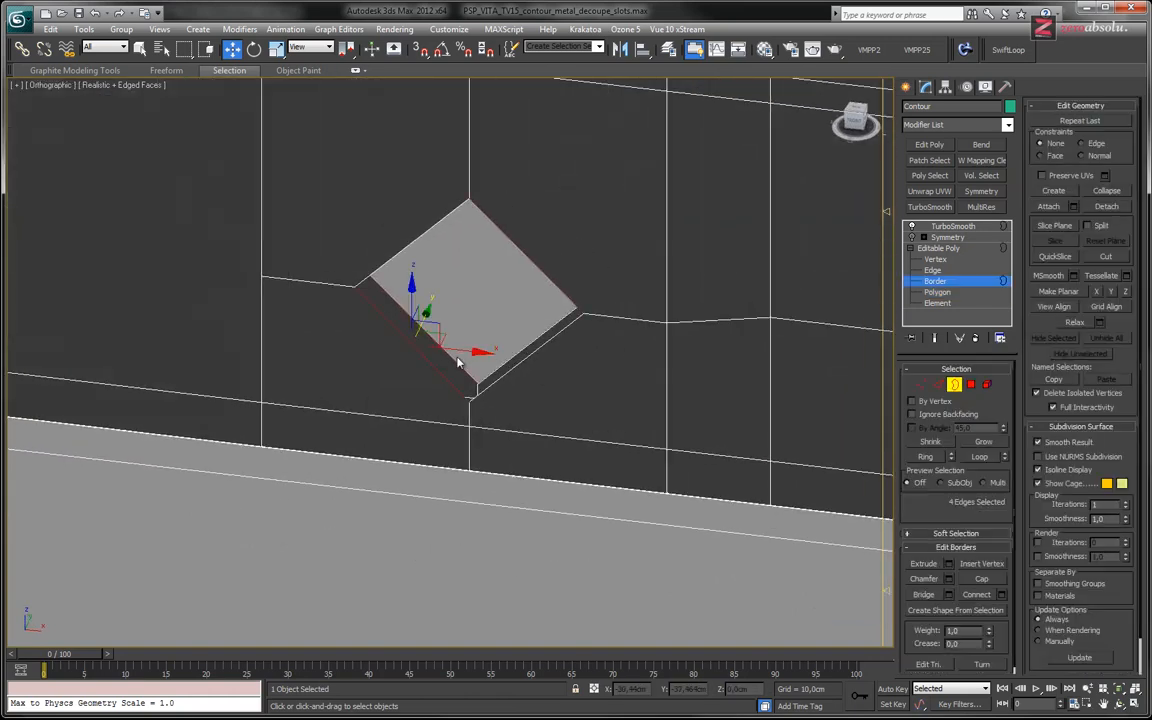
{"action": "left_click", "coordinate": [451, 358]}
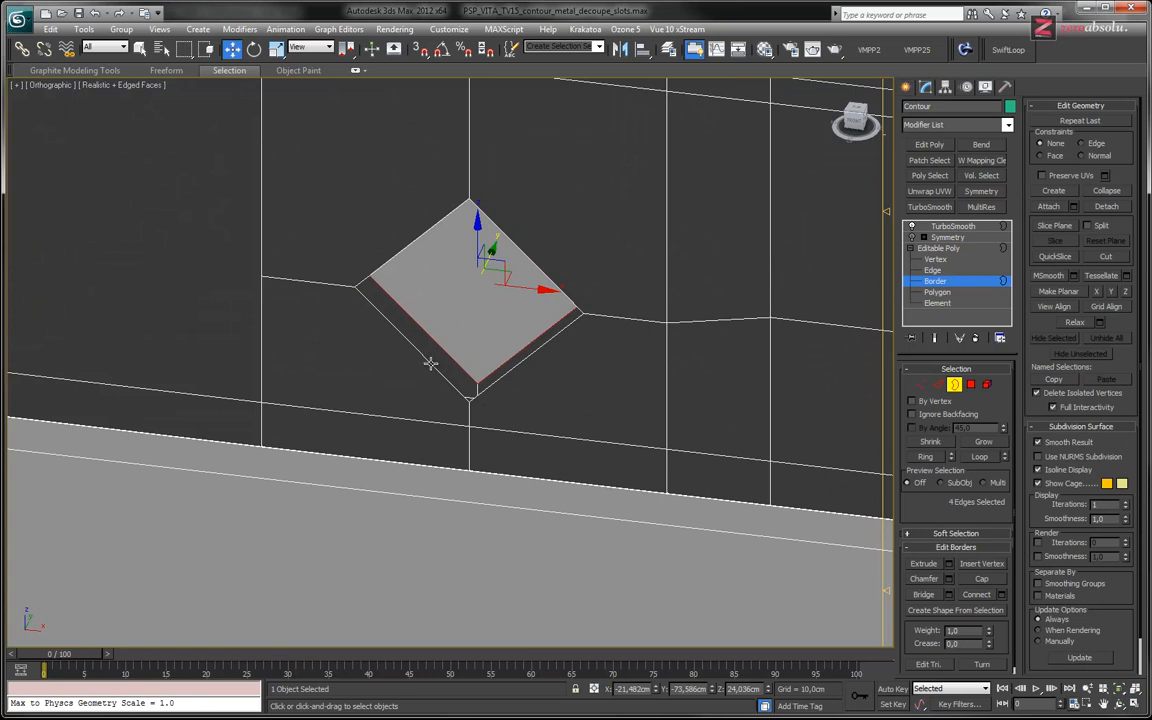
{"action": "left_click", "coordinate": [430, 364], "text": "ctrl"}
{"action": "middle_click_drag", "start_coordinate": [461, 370], "coordinate": [606, 336], "text": "alt"}
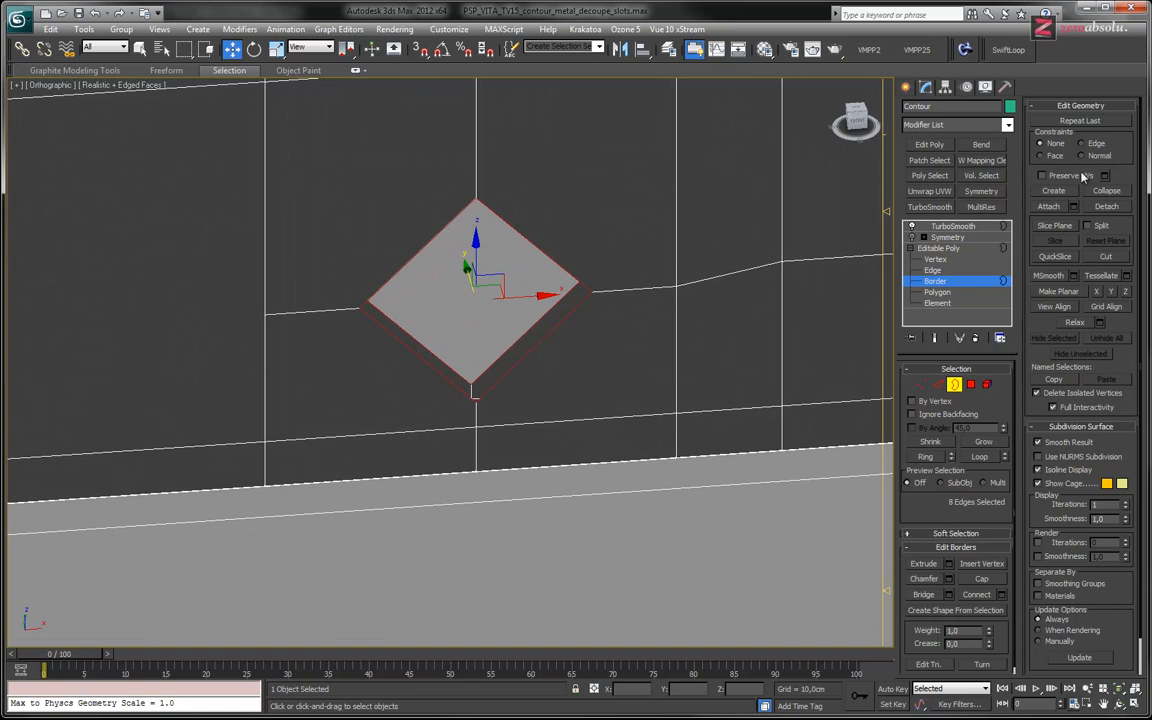
{"action": "left_click", "coordinate": [923, 594]}
{"action": "middle_click_drag", "start_coordinate": [532, 362], "coordinate": [397, 231], "text": "alt"}
{"action": "middle_click_drag", "start_coordinate": [560, 231], "coordinate": [453, 293], "text": "alt"}
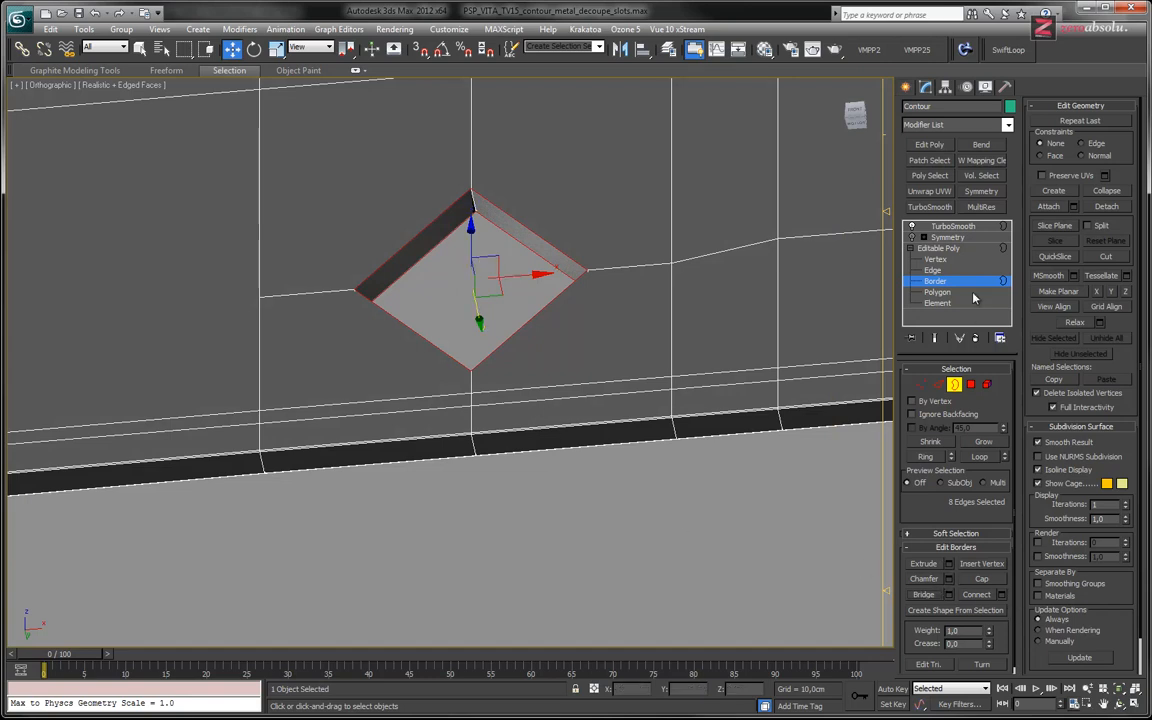
Step: Connect the eight rim edges of the diamond hole with one segment, adding an edge across the middle of each wall
{"action": "left_click", "coordinate": [938, 386]}
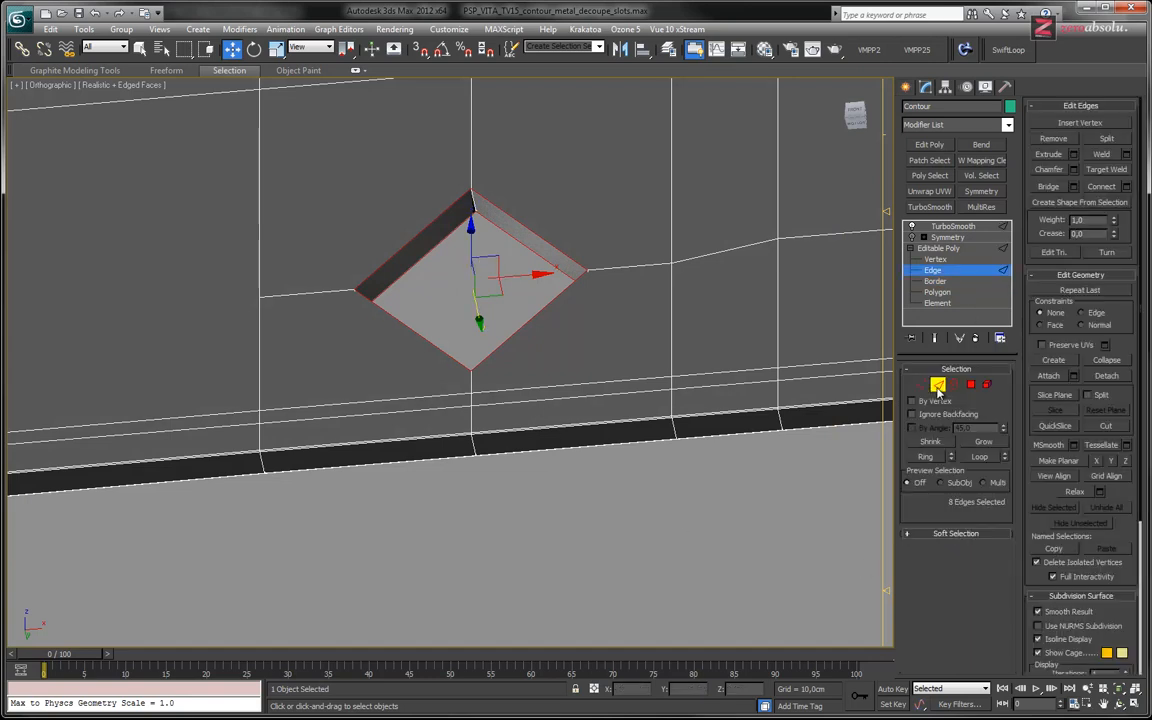
{"action": "left_click", "coordinate": [1127, 188]}
{"action": "middle_click_drag", "start_coordinate": [616, 269], "coordinate": [519, 288], "text": "alt"}
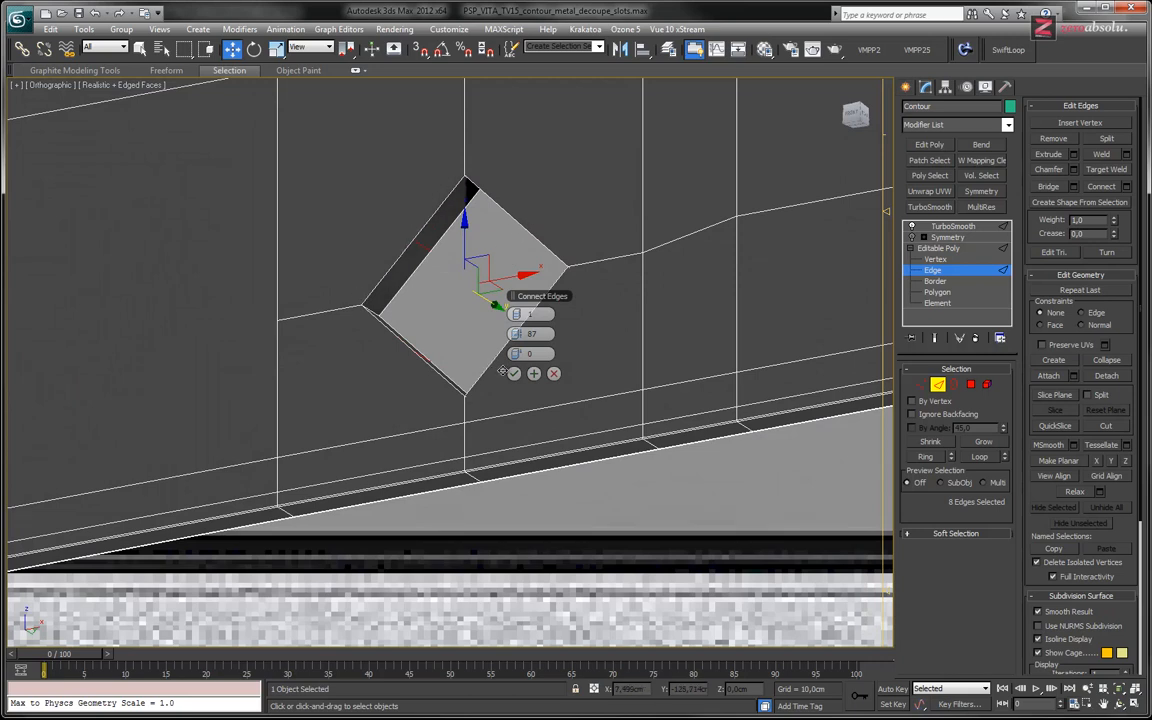
{"action": "key", "text": "Return"}
Step: Try to scale the four connecting wall edges outward in the front view
{"action": "key", "text": "f"}
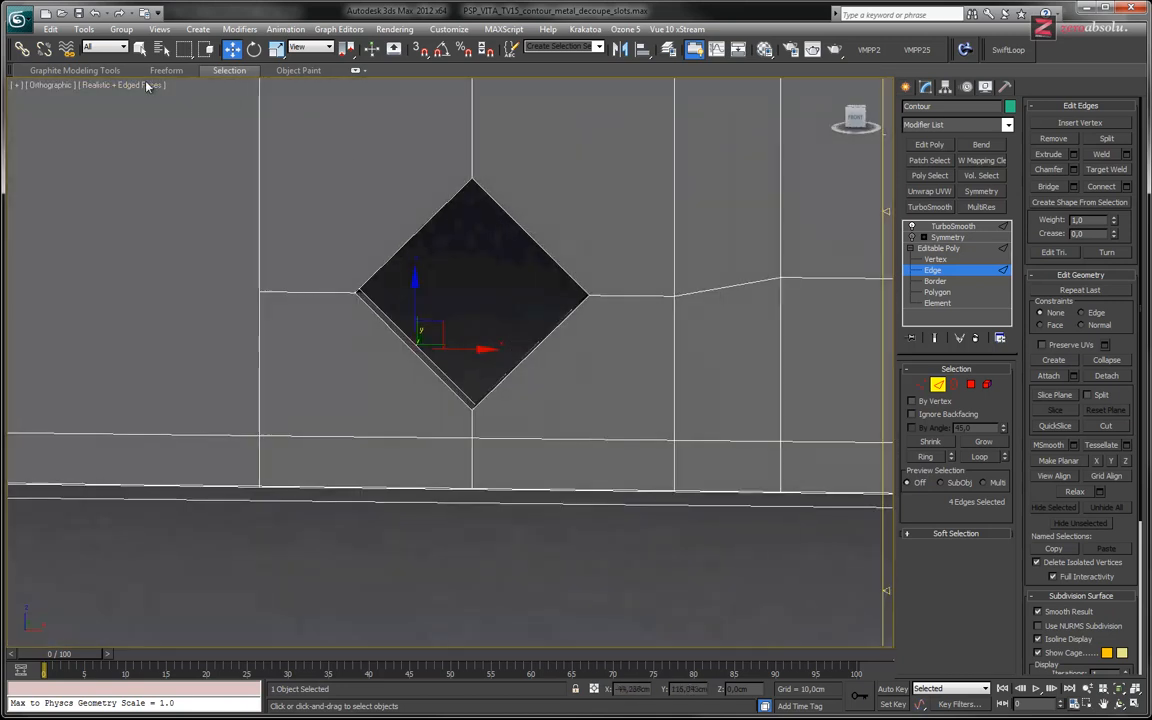
{"action": "left_click", "coordinate": [52, 87]}
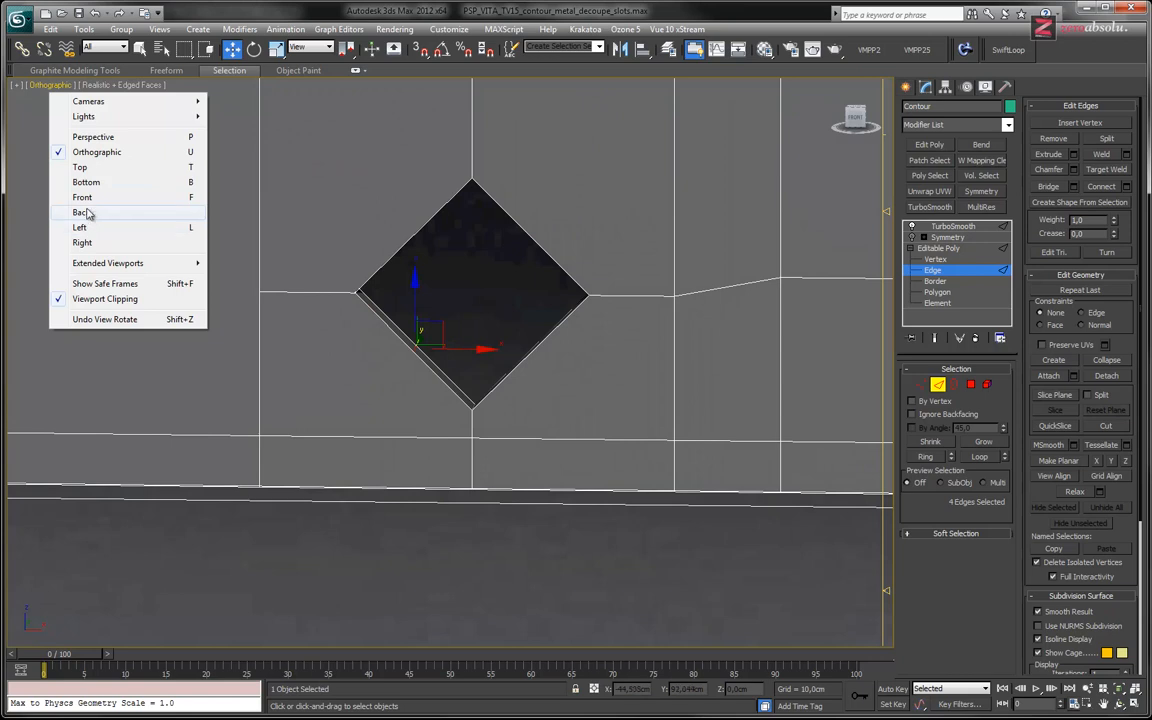
{"action": "left_click", "coordinate": [80, 196]}
{"action": "key", "text": "z"}
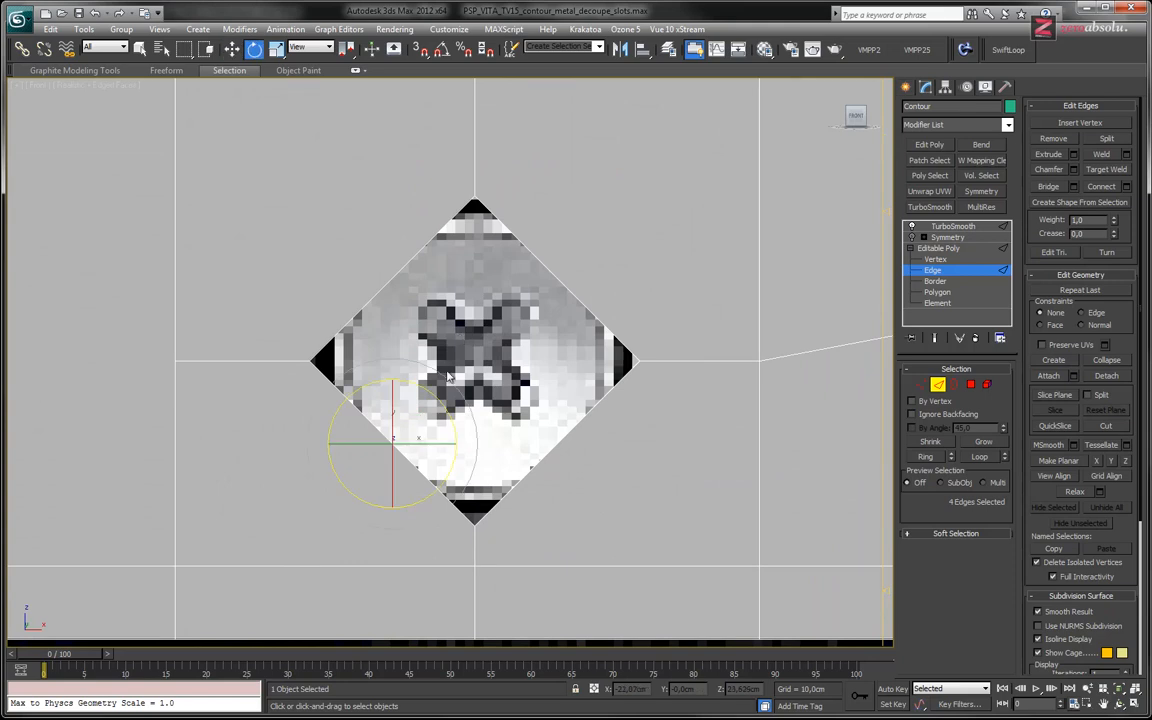
{"action": "key", "text": "r"}
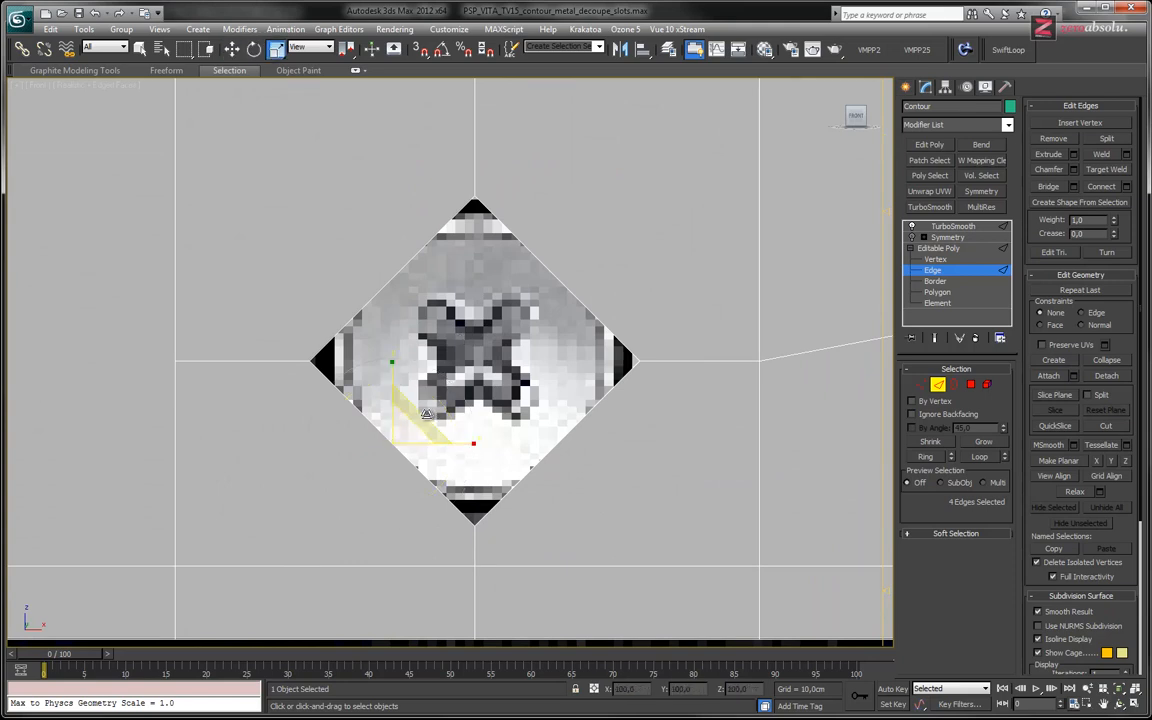
{"action": "mouse_move", "coordinate": [424, 417]}
{"action": "middle_mouse_down", "text": "alt"}
{"action": "mouse_move", "coordinate": [432, 399]}
{"action": "mouse_move", "coordinate": [401, 419]}
{"action": "mouse_move", "coordinate": [407, 427]}
{"action": "mouse_move", "coordinate": [427, 392]}
{"action": "mouse_move", "coordinate": [415, 434]}
{"action": "middle_mouse_up", "text": "alt"}
{"action": "key", "text": "f"}
{"action": "key", "text": "ctrl+z"}
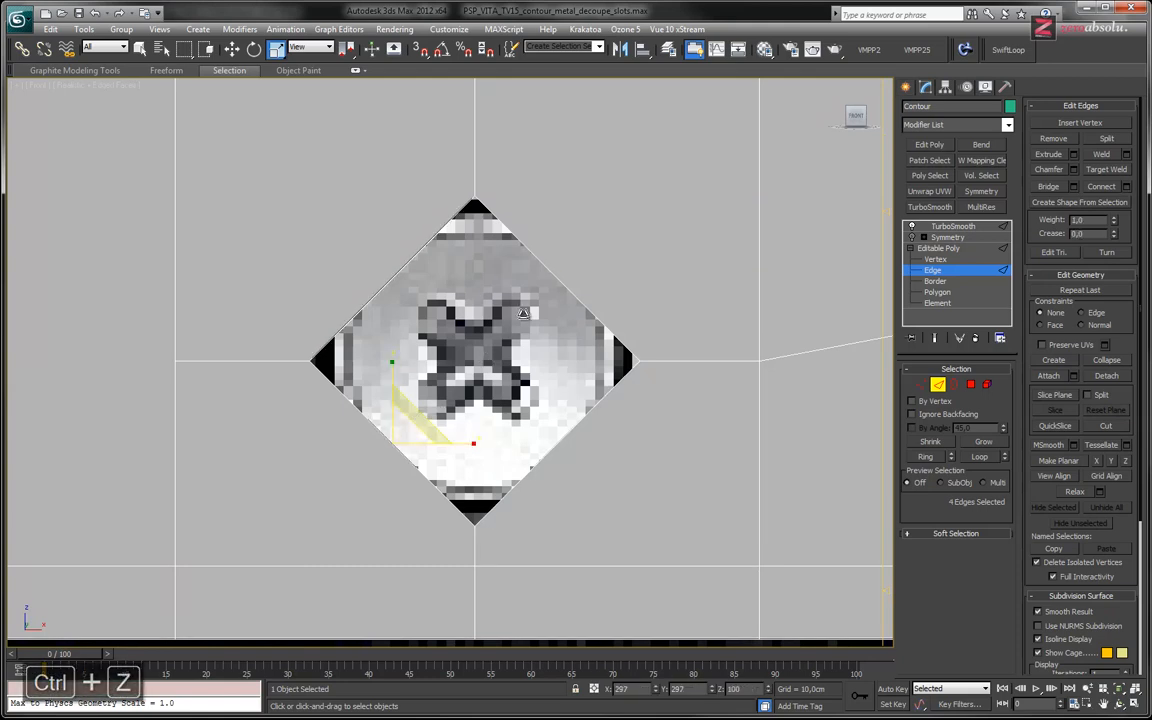
{"action": "key", "text": "ctrl+z"}
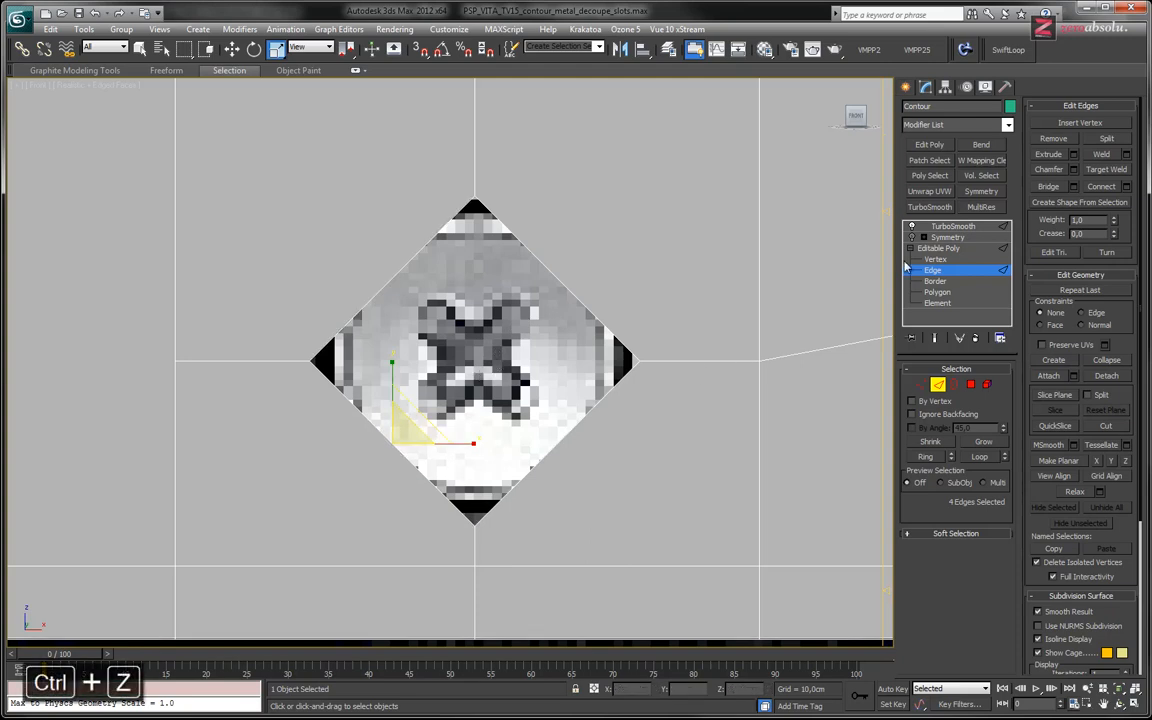
Step: Convert the wall edge selection to the eight midpoint vertices on the hole's front and back rims
{"action": "middle_click_drag", "start_coordinate": [546, 370], "coordinate": [498, 395], "text": "alt"}
{"action": "key", "text": "w"}
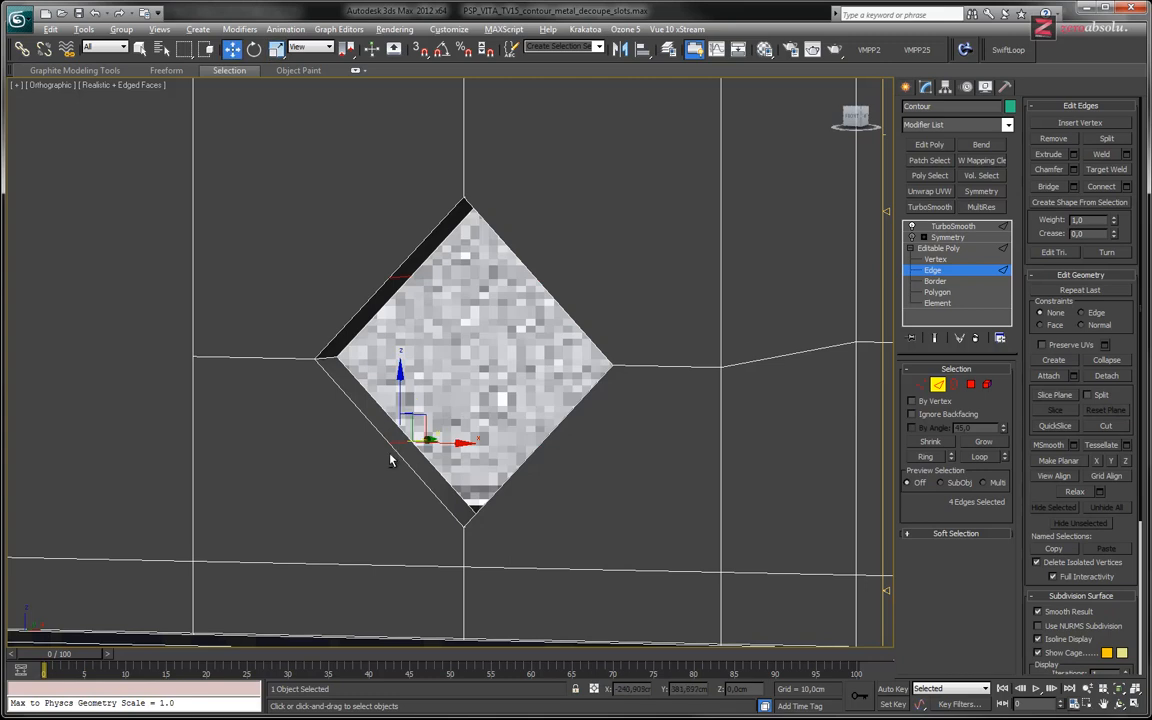
{"action": "middle_click_drag", "start_coordinate": [350, 407], "coordinate": [426, 297], "text": "alt"}
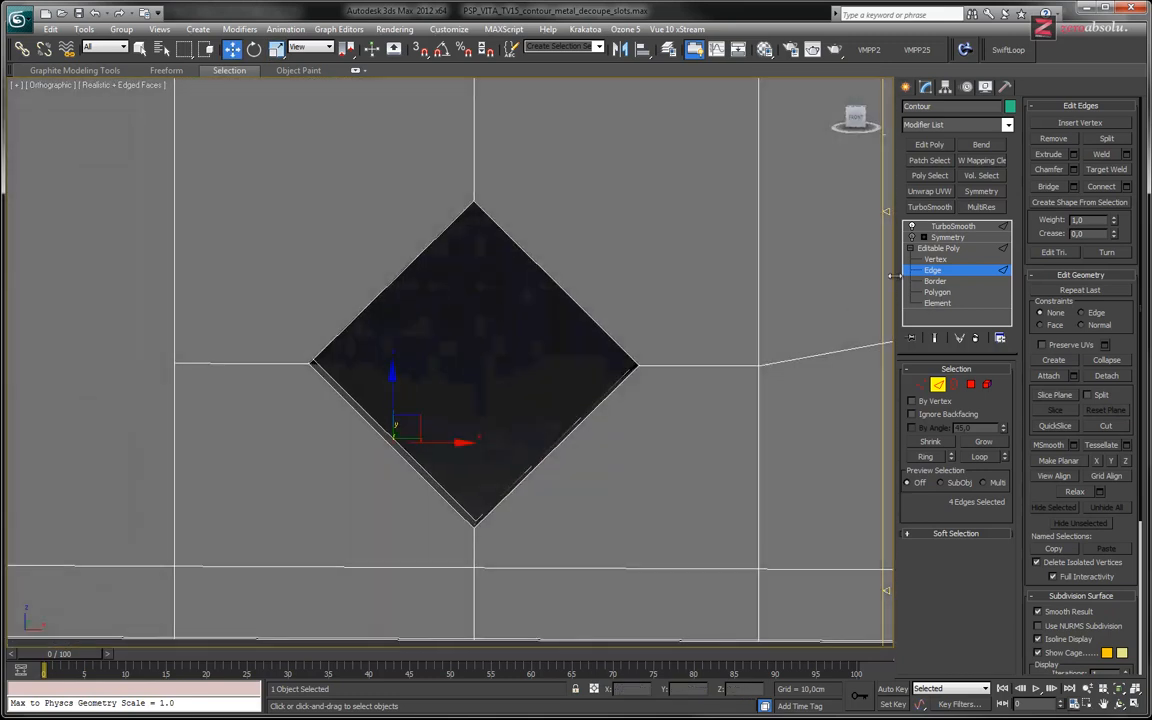
{"action": "left_click", "coordinate": [922, 386]}
{"action": "middle_click_drag", "start_coordinate": [535, 354], "coordinate": [545, 298], "text": "alt"}
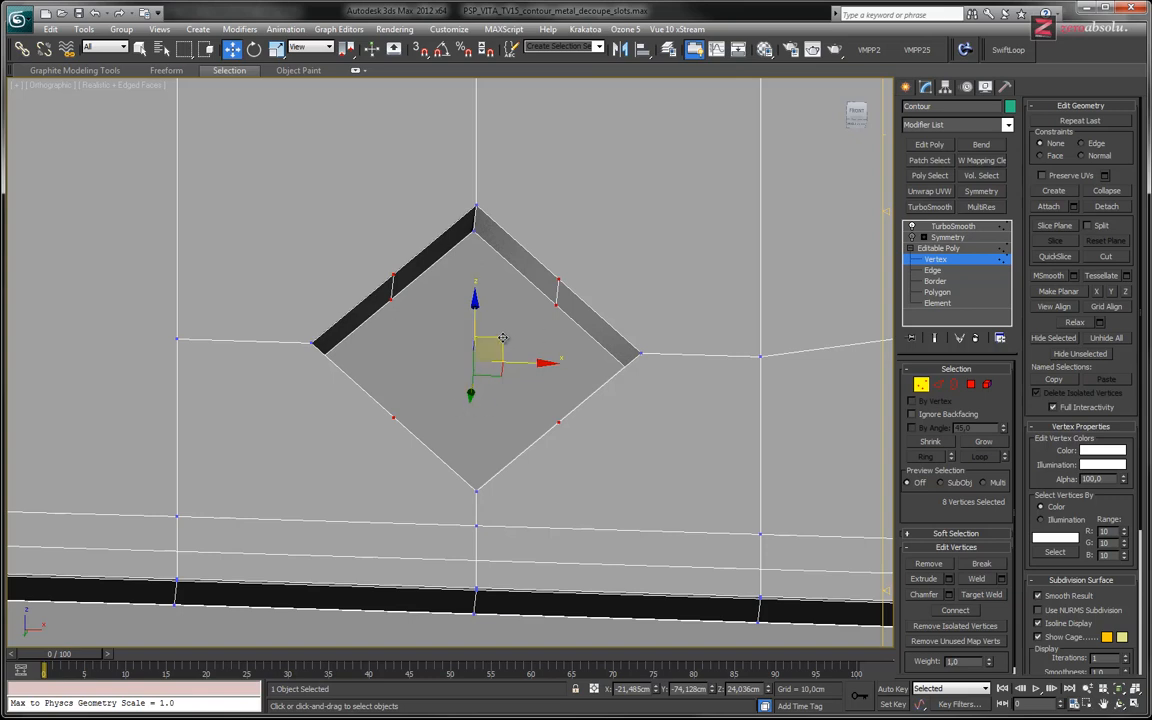
{"action": "middle_click_drag", "start_coordinate": [426, 302], "coordinate": [463, 375], "text": "alt"}
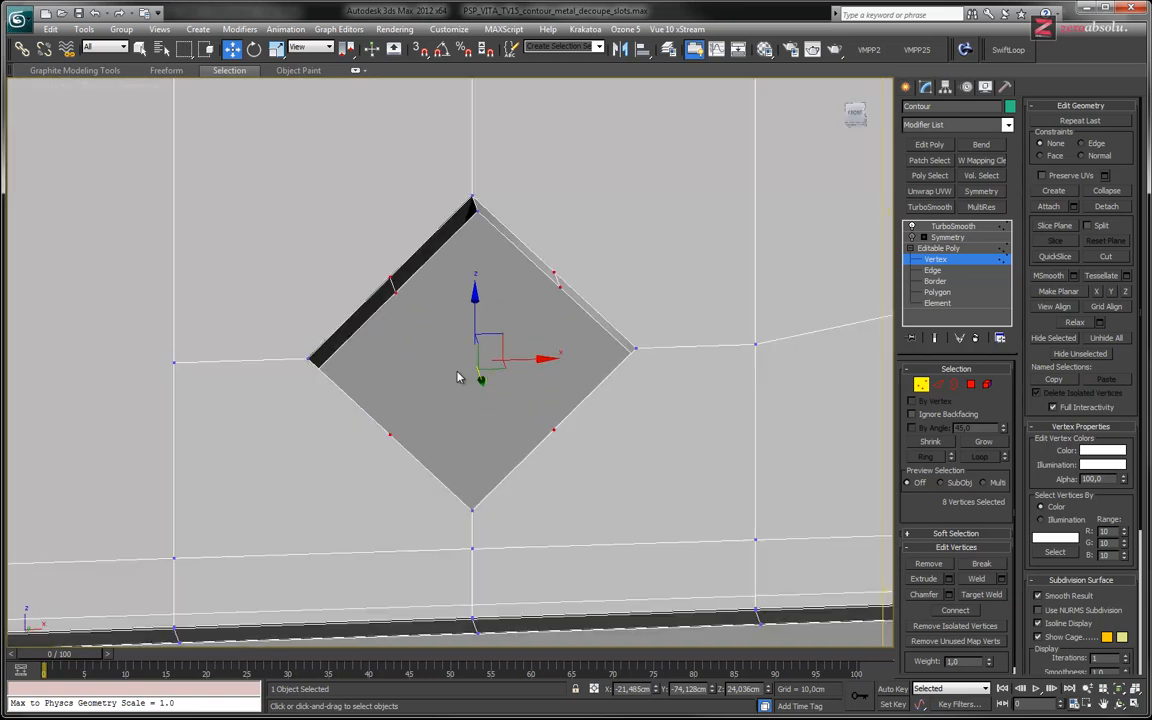
Step: Try to scale the eight midpoint vertices uniformly outward in the orthographic view
{"action": "key", "text": "r"}
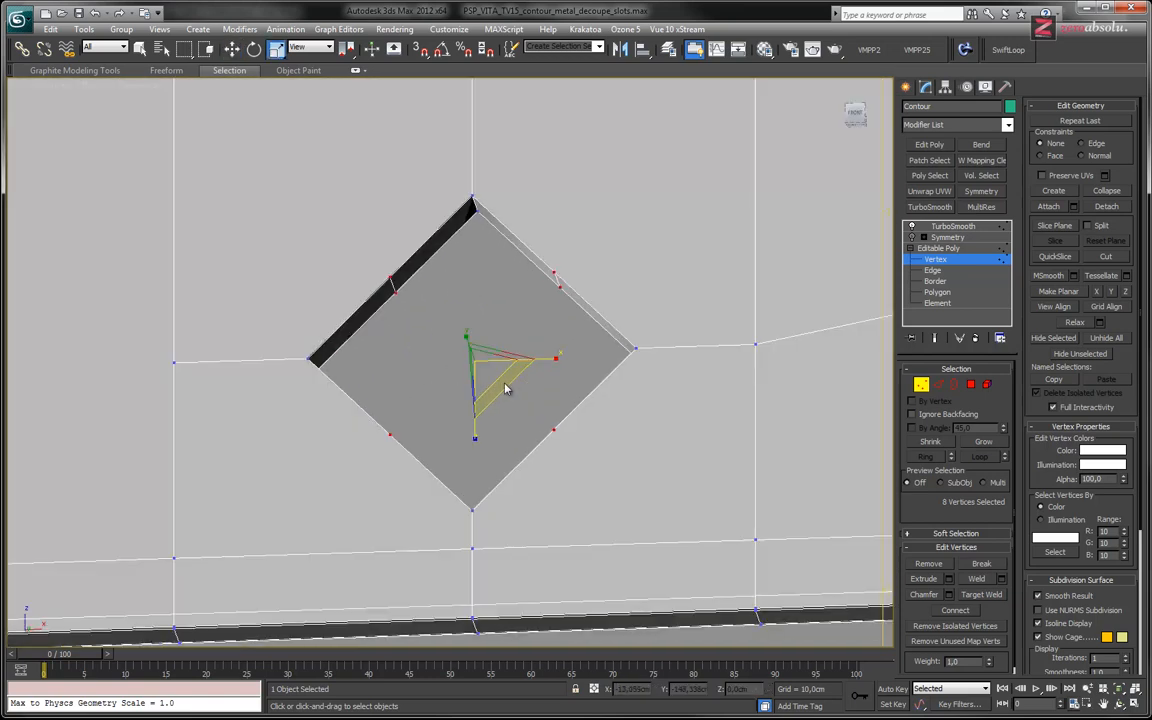
{"action": "middle_click_drag", "start_coordinate": [480, 368], "coordinate": [482, 390], "text": "alt"}
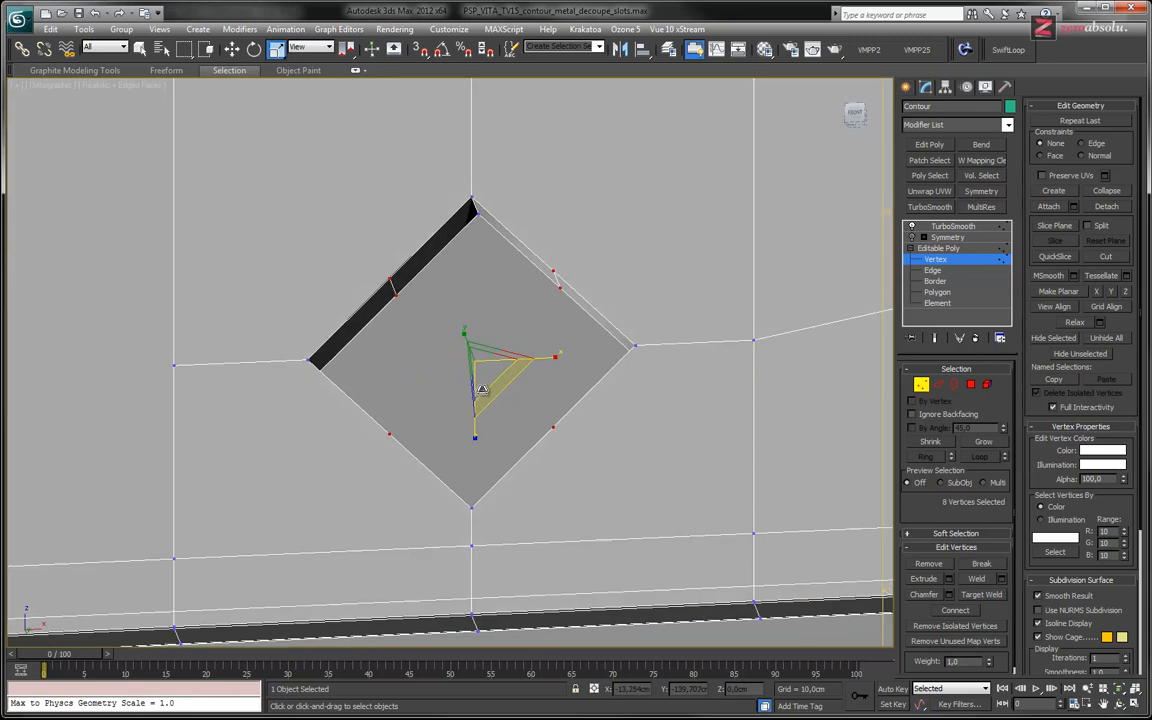
{"action": "left_click_drag", "start_coordinate": [480, 362], "coordinate": [507, 290]}
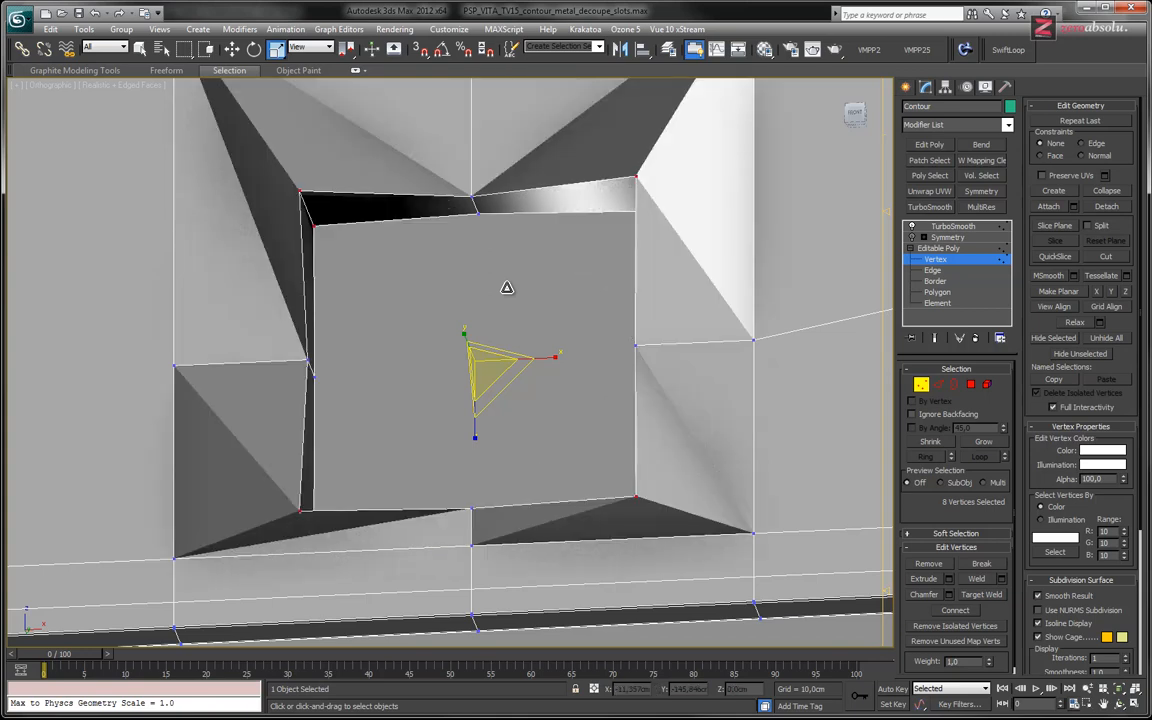
{"action": "key", "text": "ctrl+z"}
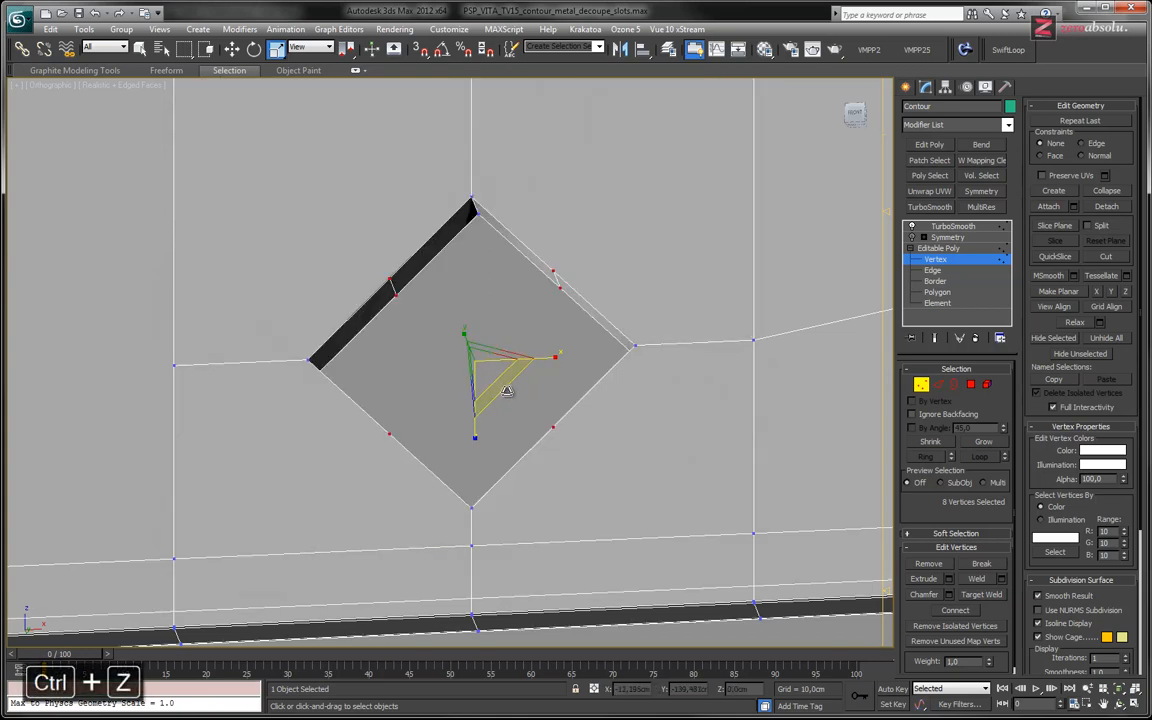
{"action": "left_click_drag", "start_coordinate": [505, 390], "coordinate": [522, 417]}
{"action": "key", "text": "ctrl+z"}
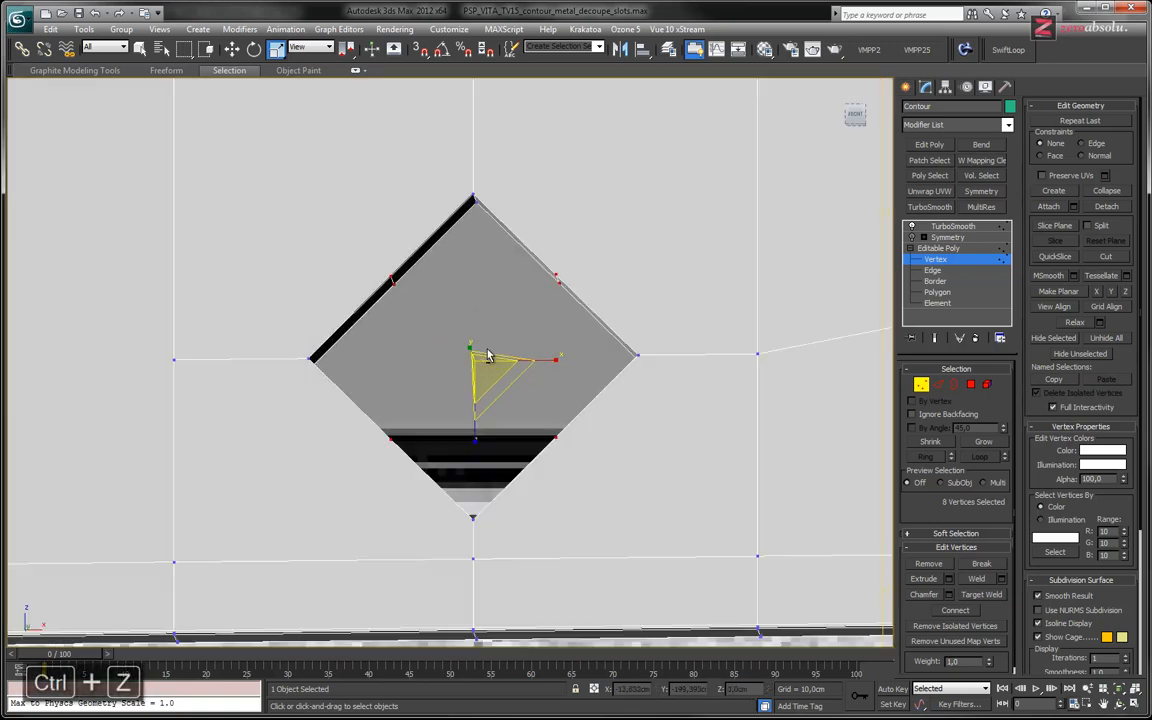
Step: Scale the eight midpoint vertices to 144% in X and Y in the front view, making the hole octagonal around the screw
{"action": "left_click", "coordinate": [58, 93]}
{"action": "left_click", "coordinate": [90, 193]}
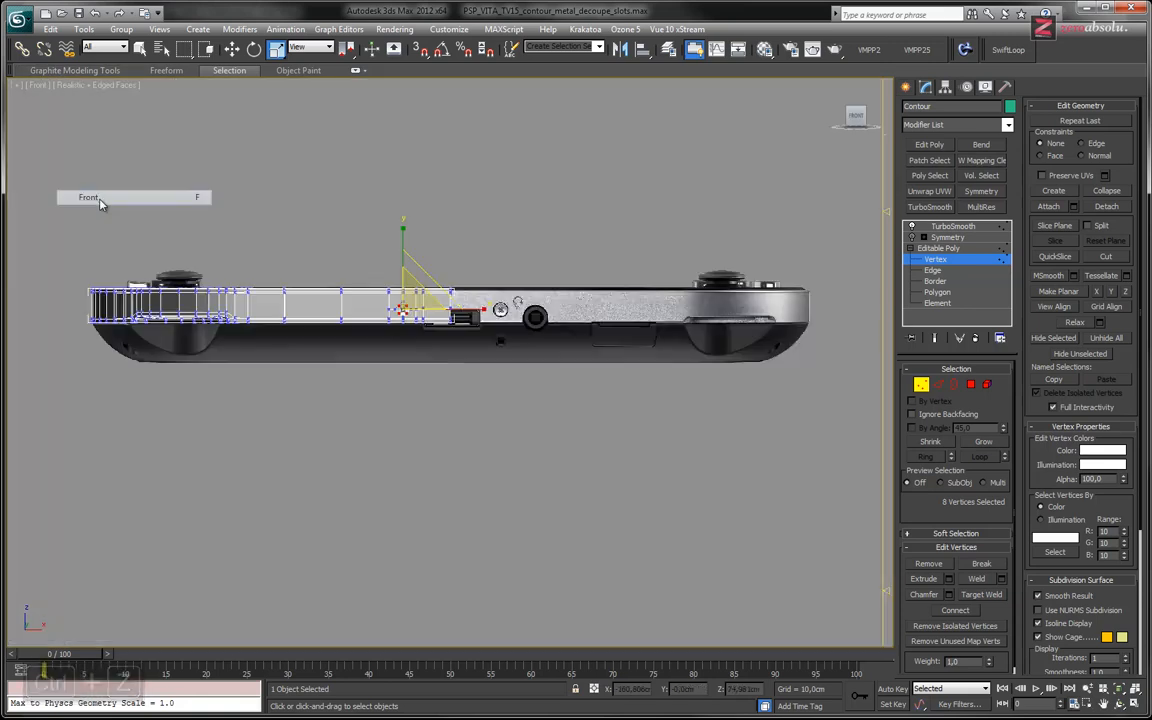
{"action": "scroll", "coordinate": [399, 305], "scroll_direction": "up", "scroll_amount": 15}
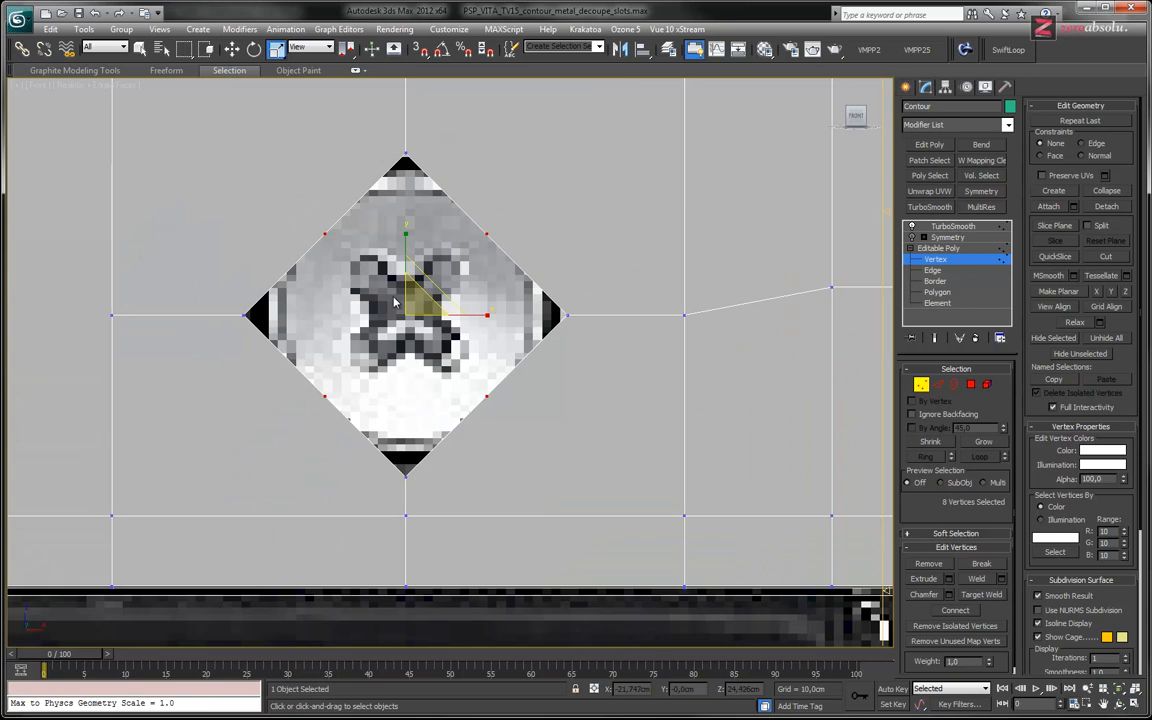
{"action": "middle_click_drag", "start_coordinate": [395, 302], "coordinate": [439, 345]}
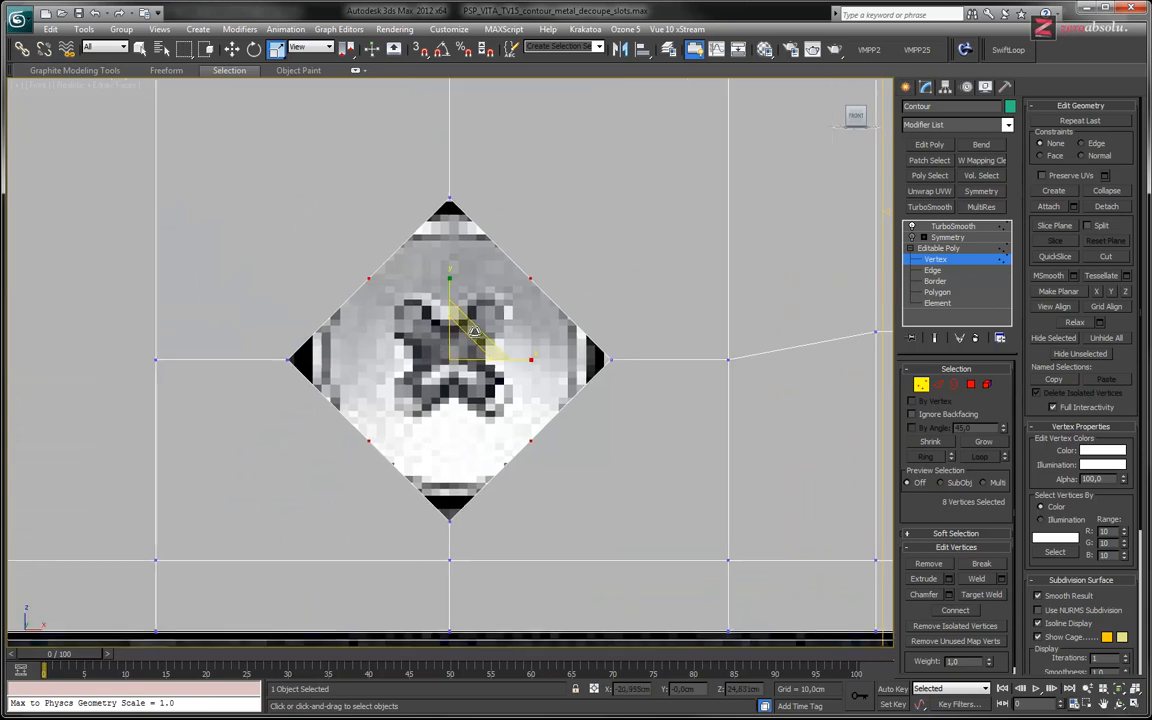
{"action": "left_click_drag", "start_coordinate": [480, 332], "coordinate": [502, 308]}
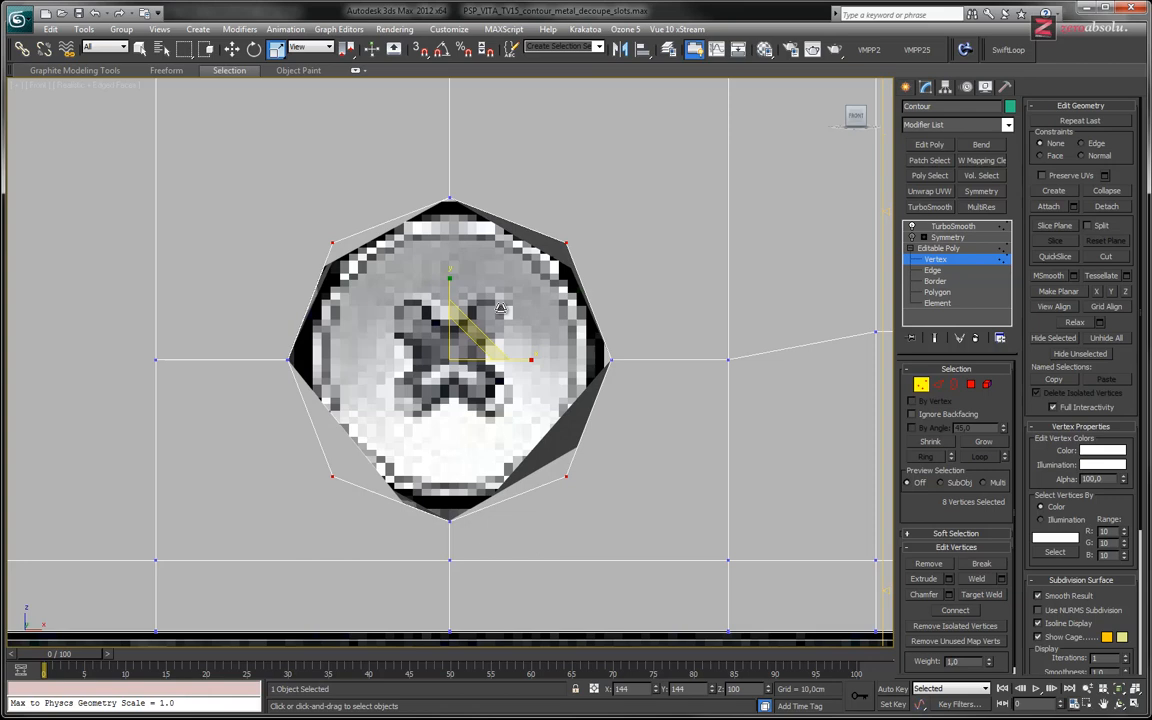
{"action": "left_click_drag", "start_coordinate": [501, 308], "coordinate": [501, 308]}
Step: Cut edges on the front face from the octagon's two upper diagonal vertices to the corners of the surrounding grid
{"action": "middle_click_drag", "start_coordinate": [495, 280], "coordinate": [475, 465]}
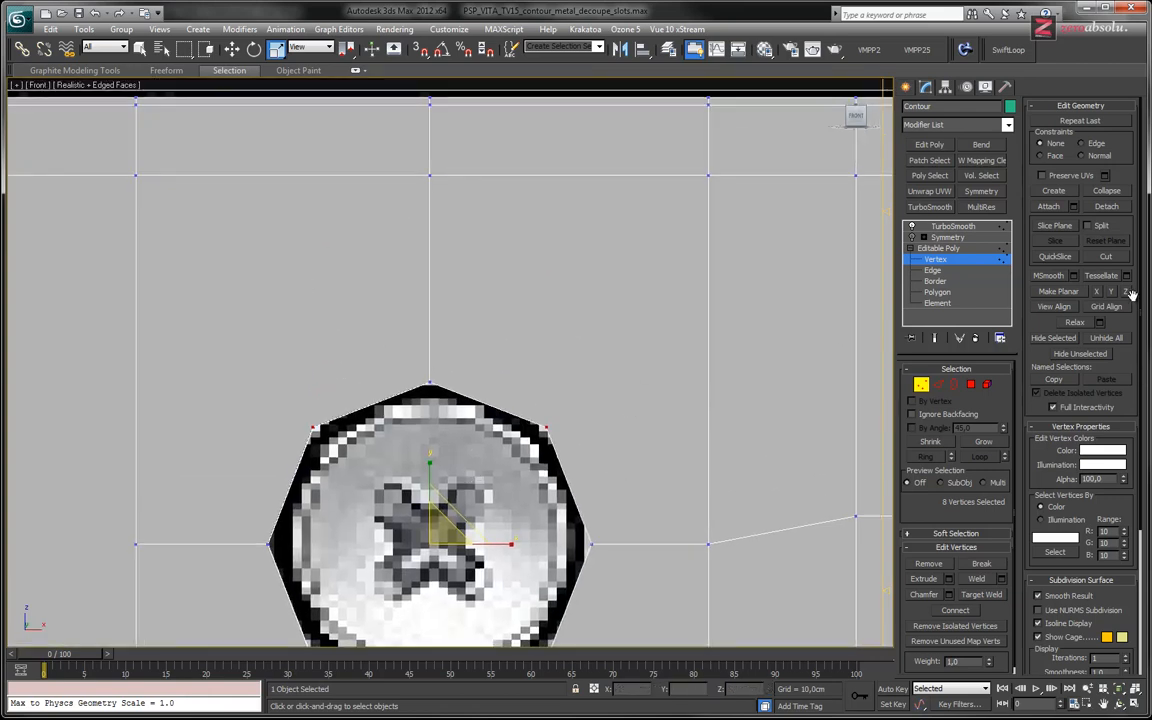
{"action": "left_click", "coordinate": [1116, 257]}
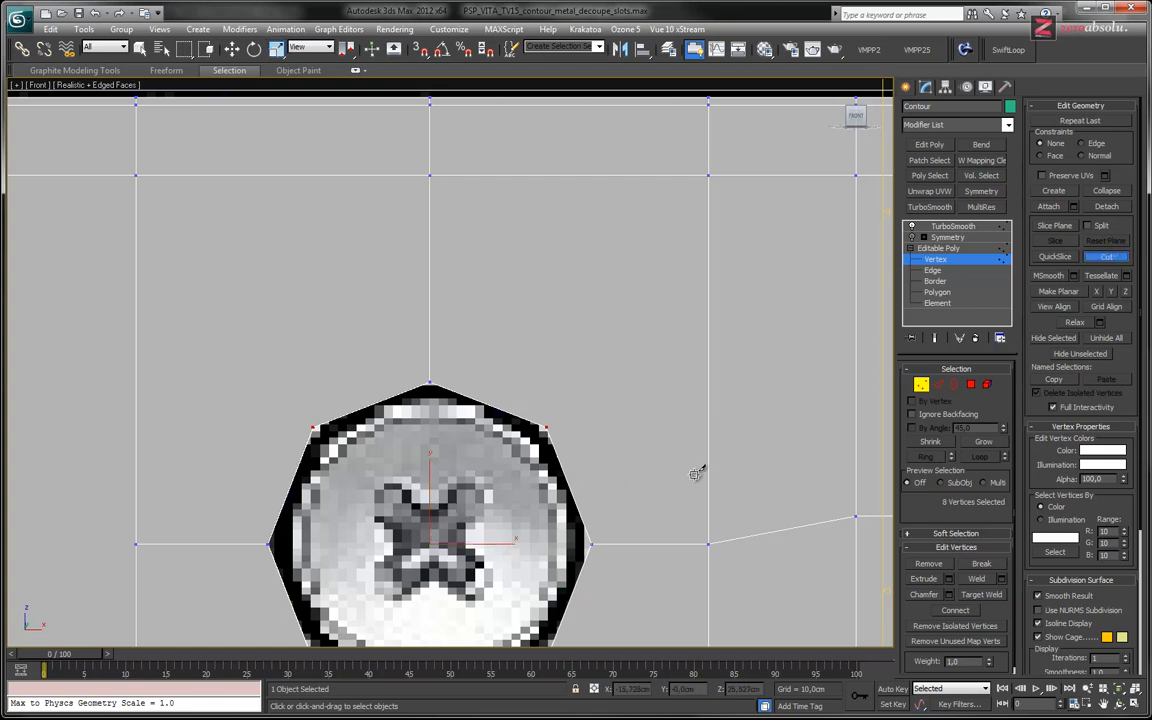
{"action": "left_click", "coordinate": [547, 427]}
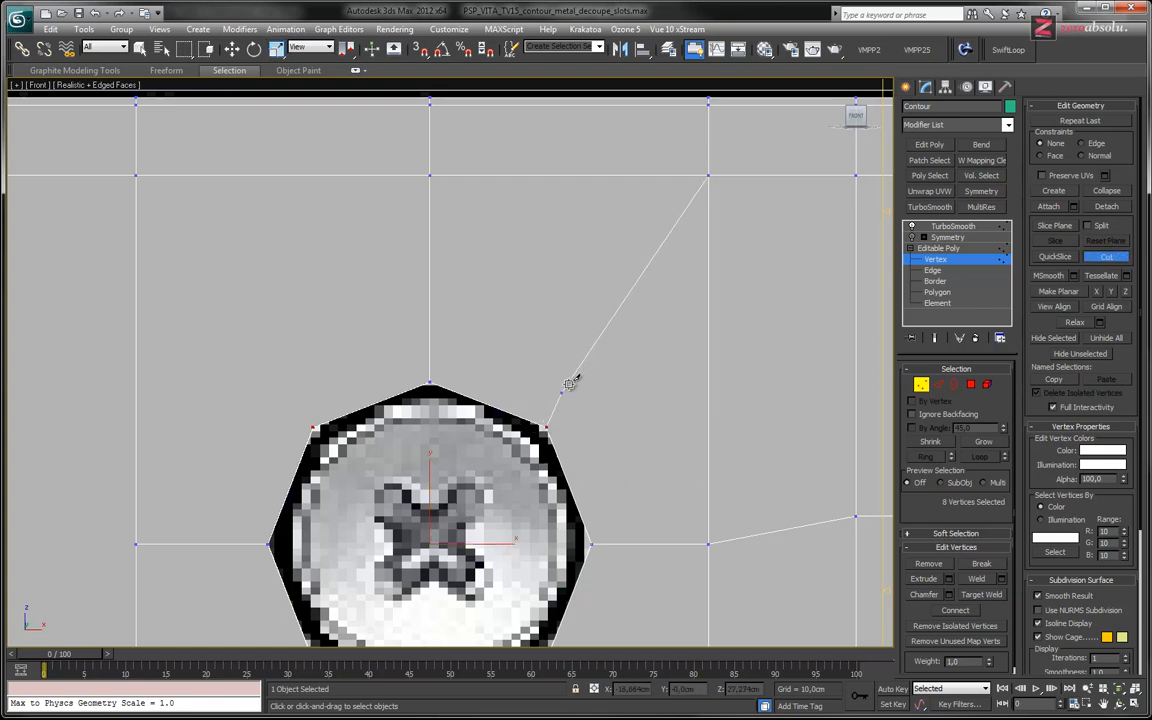
{"action": "left_click", "coordinate": [708, 175]}
{"action": "right_click", "coordinate": [333, 430]}
{"action": "left_click", "coordinate": [313, 428]}
{"action": "left_click", "coordinate": [136, 176]}
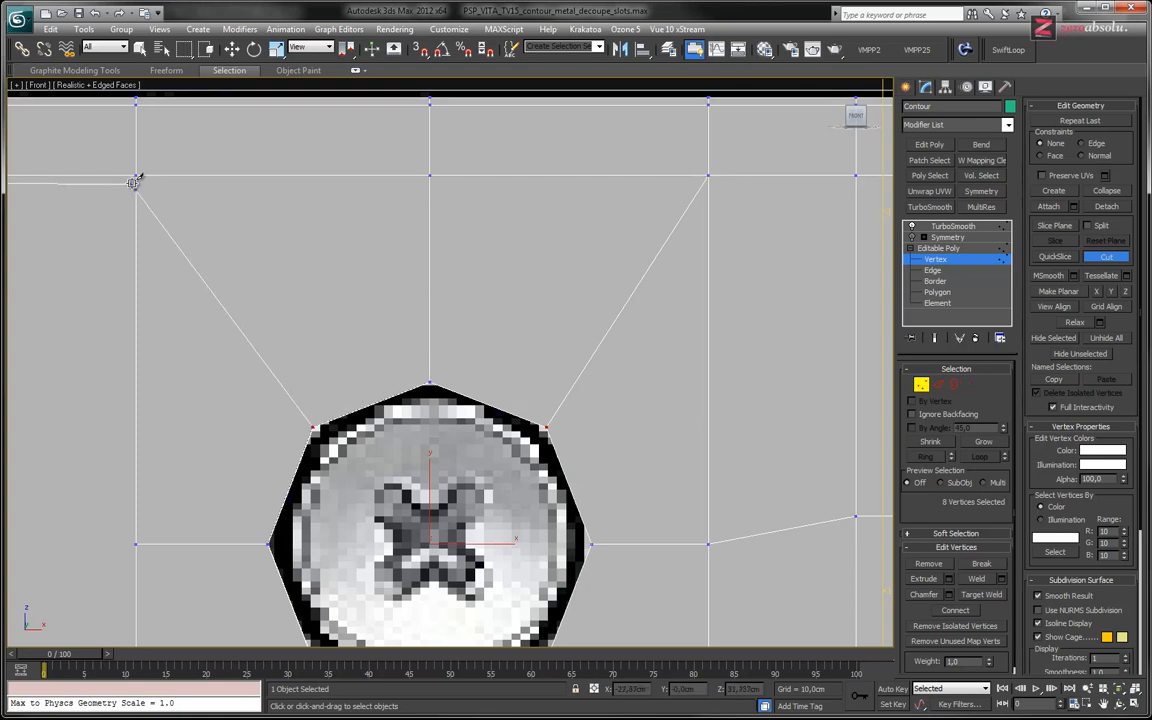
{"action": "right_click", "coordinate": [350, 390]}
Step: Cut edges on the front face from the octagon's two lower diagonal vertices to the nearest lower grid corners
{"action": "middle_click_drag", "start_coordinate": [432, 430], "coordinate": [444, 187]}
{"action": "left_click", "coordinate": [558, 418]}
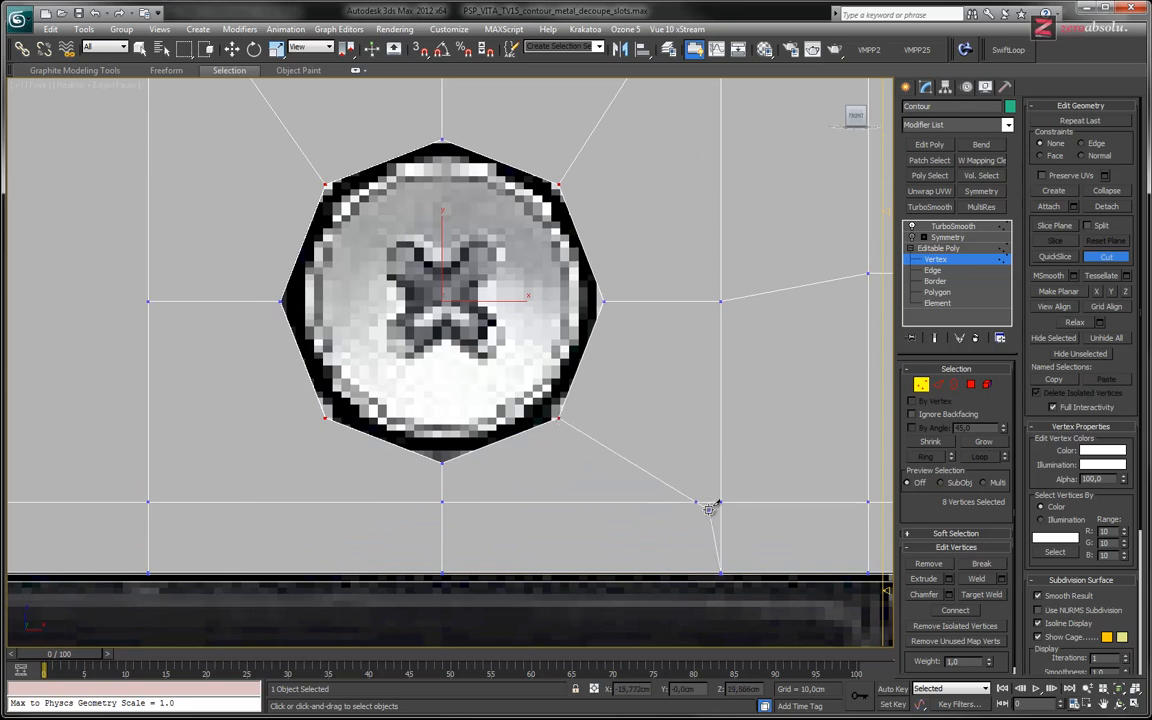
{"action": "left_click", "coordinate": [721, 501]}
{"action": "right_click", "coordinate": [342, 418]}
{"action": "left_click", "coordinate": [325, 418]}
{"action": "left_click", "coordinate": [148, 500]}
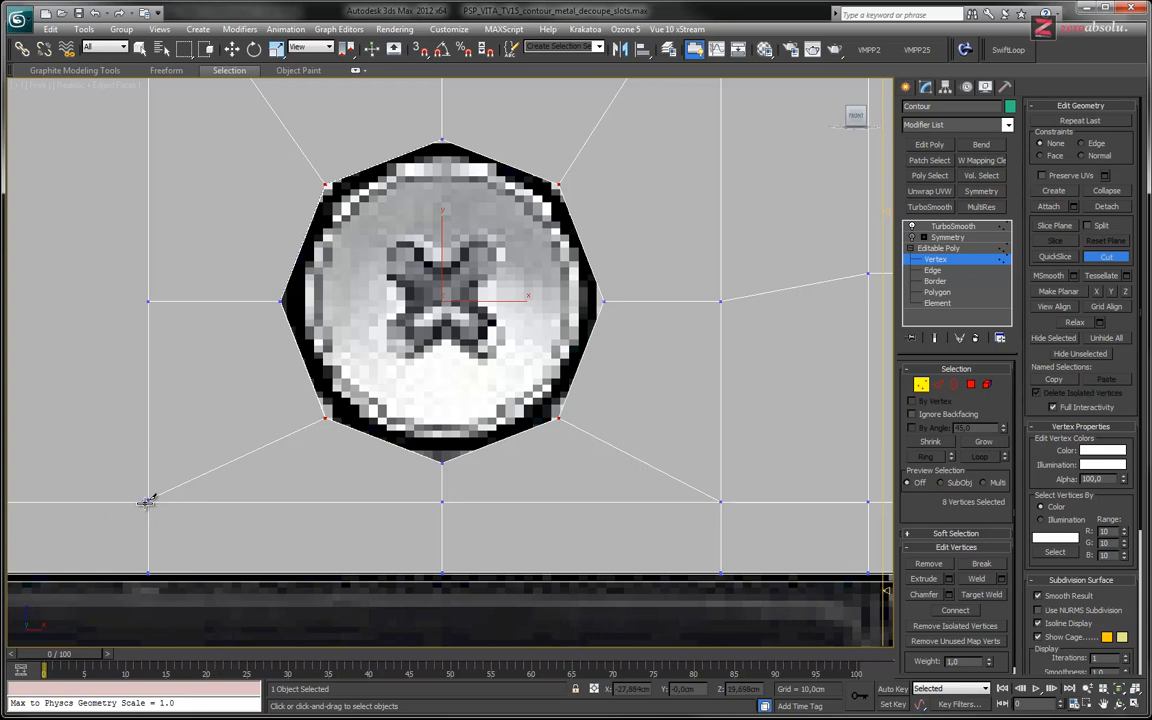
{"action": "right_click", "coordinate": [150, 498]}
Step: Cut edges on the contour's back side from the octagon's four diagonal vertices to the corners of the surrounding grid
{"action": "middle_click_drag", "start_coordinate": [467, 360], "coordinate": [418, 374]}
{"action": "left_click", "coordinate": [408, 357]}
{"action": "left_click", "coordinate": [293, 193]}
{"action": "left_click", "coordinate": [699, 192]}
{"action": "left_click", "coordinate": [574, 358]}
{"action": "left_click", "coordinate": [698, 572]}
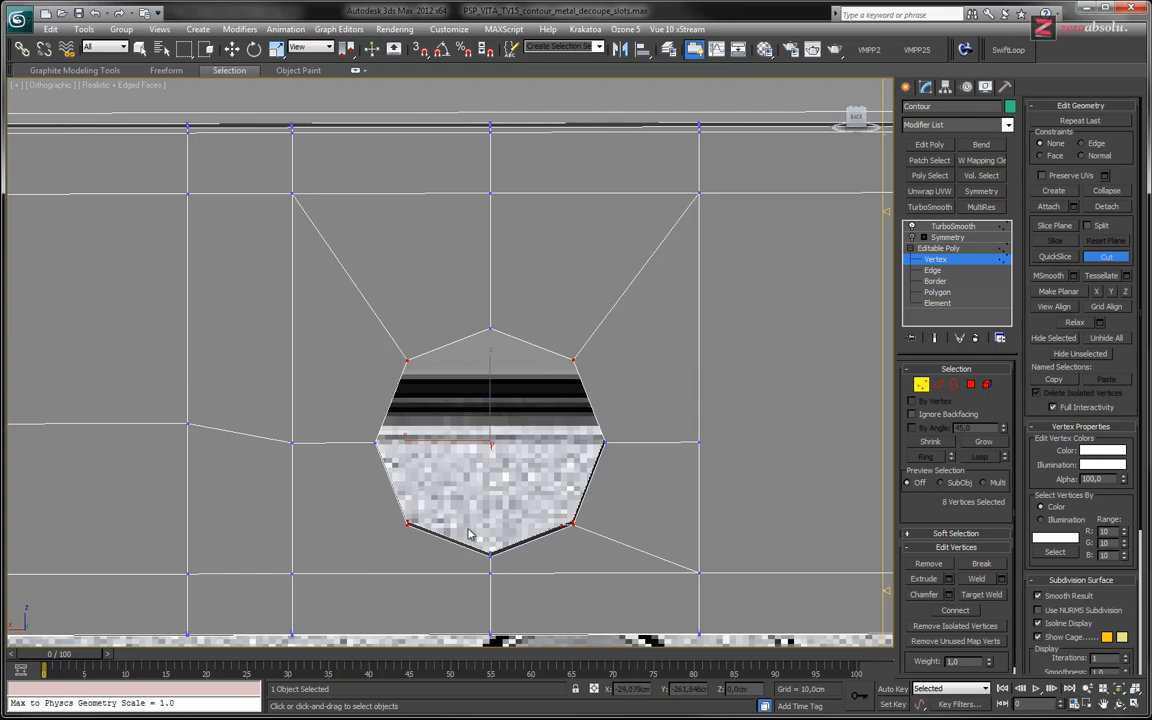
{"action": "left_click", "coordinate": [407, 523]}
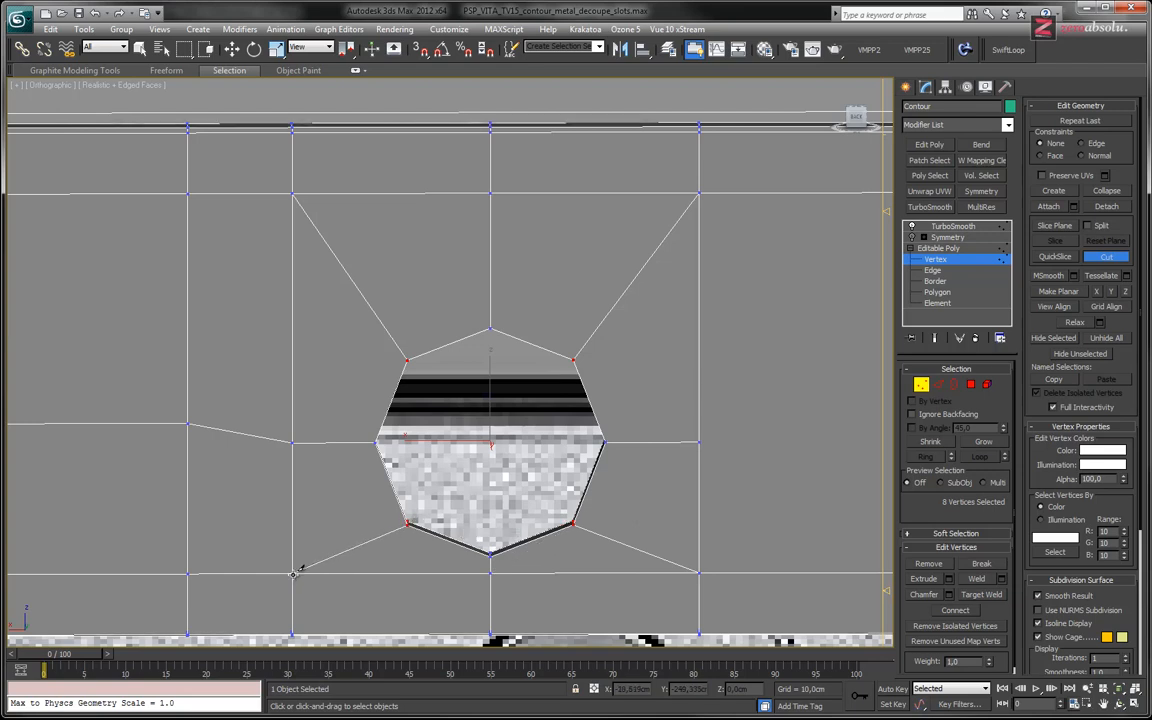
Step: Select all non-quad polygons of the contour to check the topology around the screw hole
{"action": "left_click", "coordinate": [972, 292]}
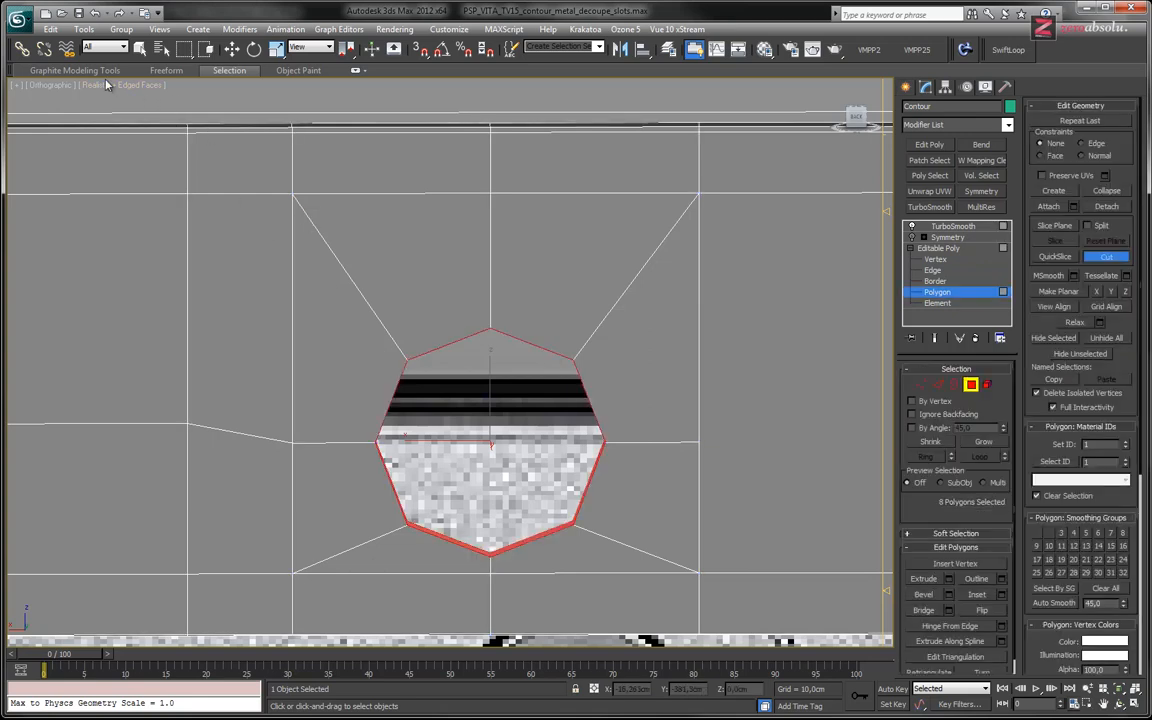
{"action": "left_click", "coordinate": [212, 68]}
{"action": "left_click", "coordinate": [56, 120]}
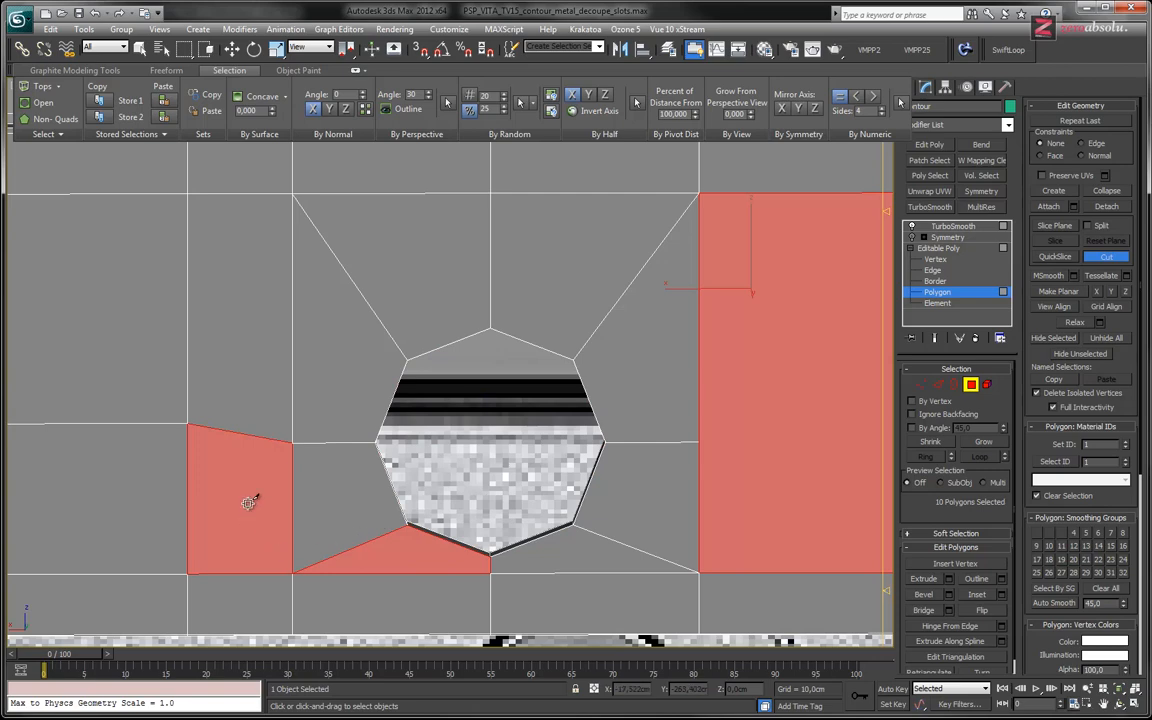
Step: Examine the highlighted non-quad polygons around the screw hole and at the lower corner of the slot cutout
{"action": "scroll", "coordinate": [441, 414], "scroll_direction": "down", "scroll_amount": 5}
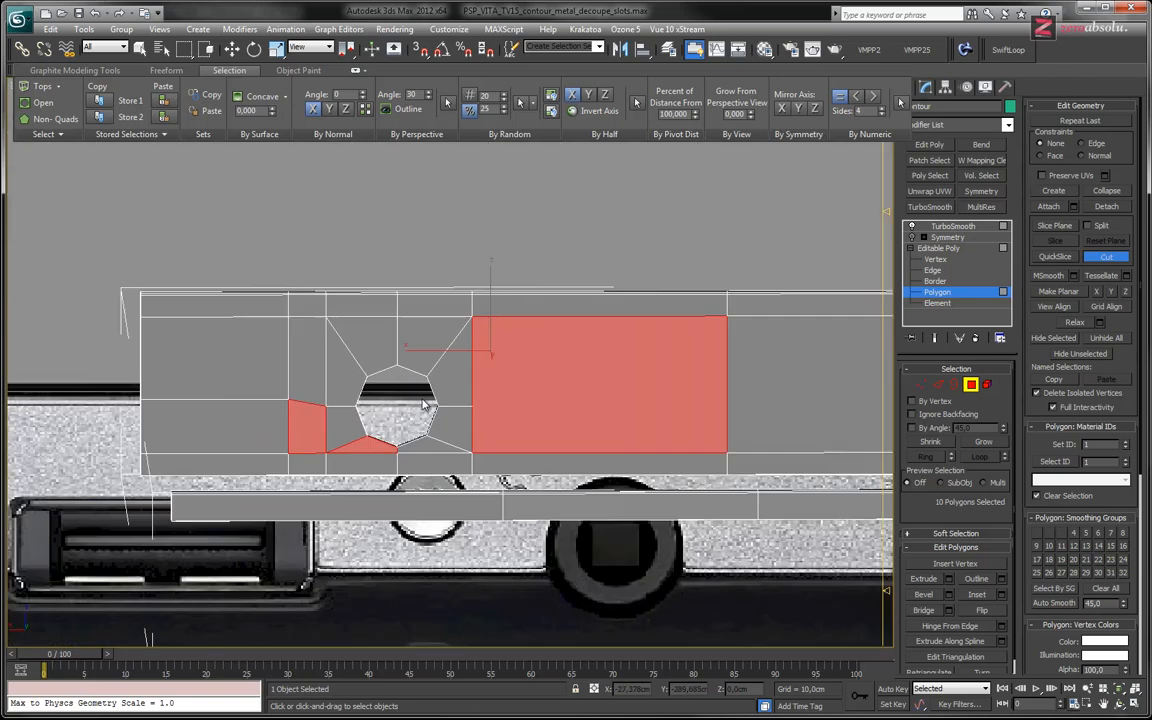
{"action": "middle_click_drag", "start_coordinate": [441, 414], "coordinate": [602, 420], "text": "alt"}
{"action": "middle_click_drag", "start_coordinate": [423, 452], "coordinate": [375, 443], "text": "alt"}
{"action": "scroll", "coordinate": [458, 456], "scroll_direction": "up", "scroll_amount": 8}
{"action": "scroll", "coordinate": [488, 418], "scroll_direction": "up", "scroll_amount": 3}
{"action": "scroll", "coordinate": [488, 418], "scroll_direction": "up", "scroll_amount": 3}
{"action": "right_click", "coordinate": [275, 499]}
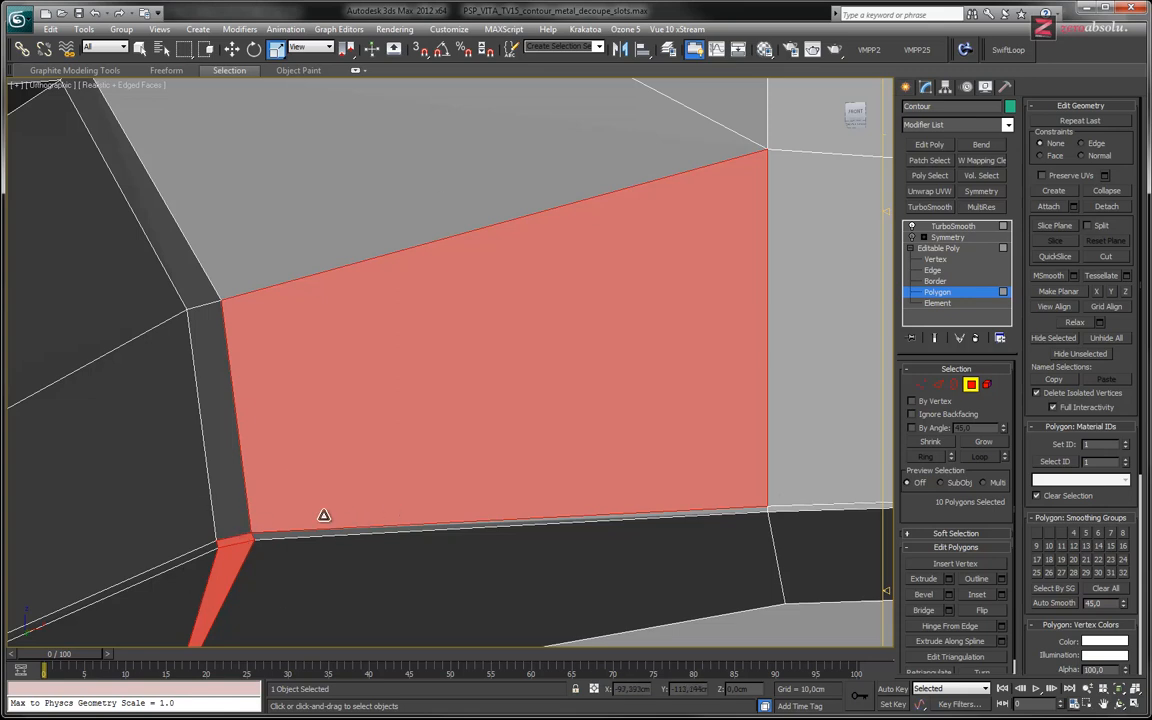
{"action": "right_click", "coordinate": [250, 540]}
{"action": "left_click", "coordinate": [258, 522]}
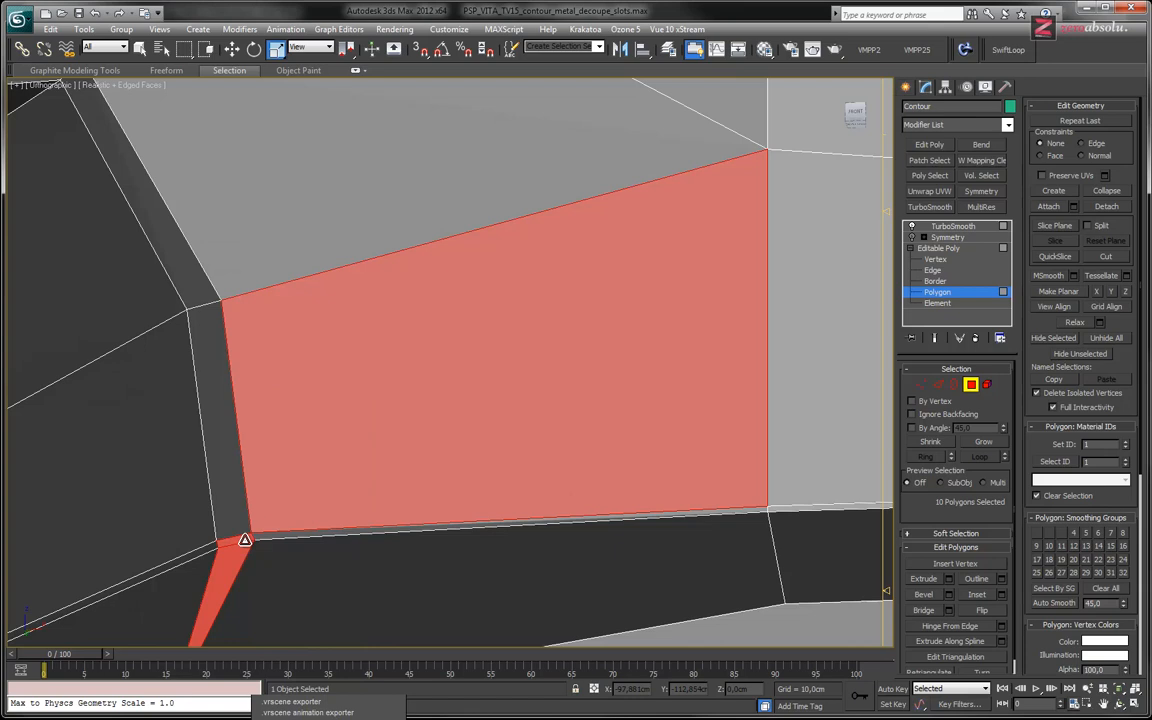
Step: Weld the two overlapping vertices at the lower corner of the slot cutout with a 0,0cm threshold
{"action": "key", "text": "1"}
{"action": "left_click", "coordinate": [250, 532]}
{"action": "key", "text": "w"}
{"action": "mouse_move", "coordinate": [251, 476]}
{"action": "left_mouse_down"}
{"action": "mouse_move", "coordinate": [258, 449]}
{"action": "mouse_move", "coordinate": [260, 480]}
{"action": "left_mouse_up"}
{"action": "key", "text": "ctrl+z"}
{"action": "middle_click_drag", "start_coordinate": [309, 545], "coordinate": [404, 541]}
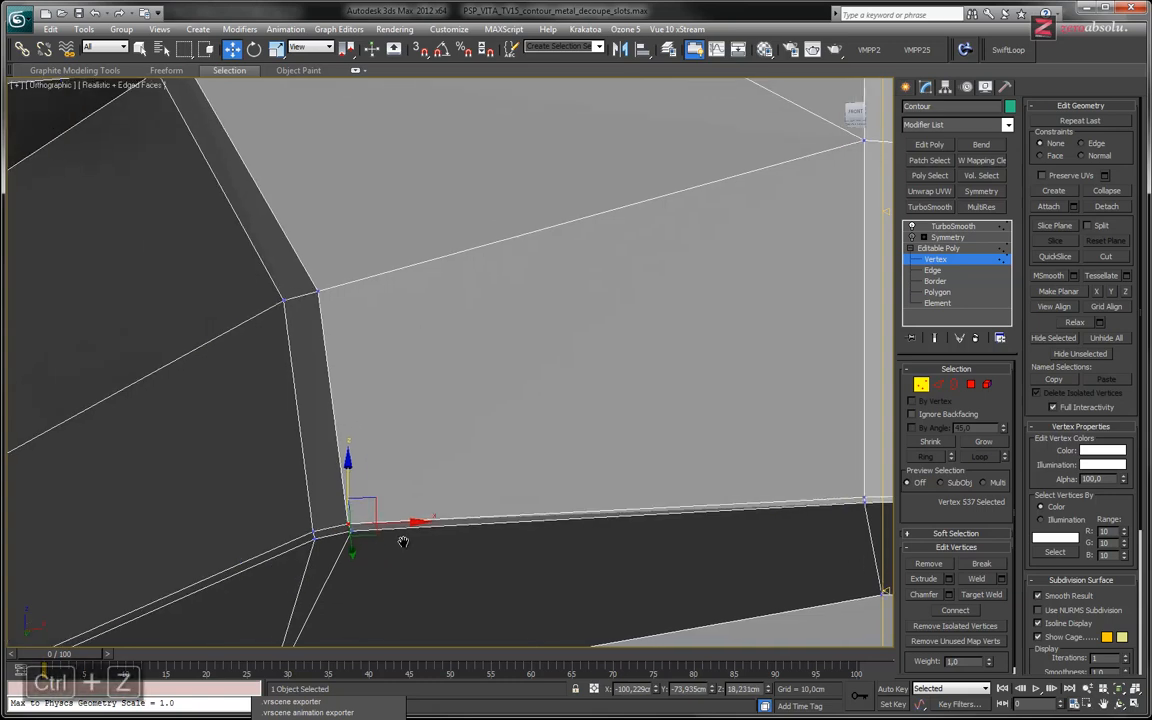
{"action": "scroll", "coordinate": [368, 544], "scroll_direction": "up", "scroll_amount": 4}
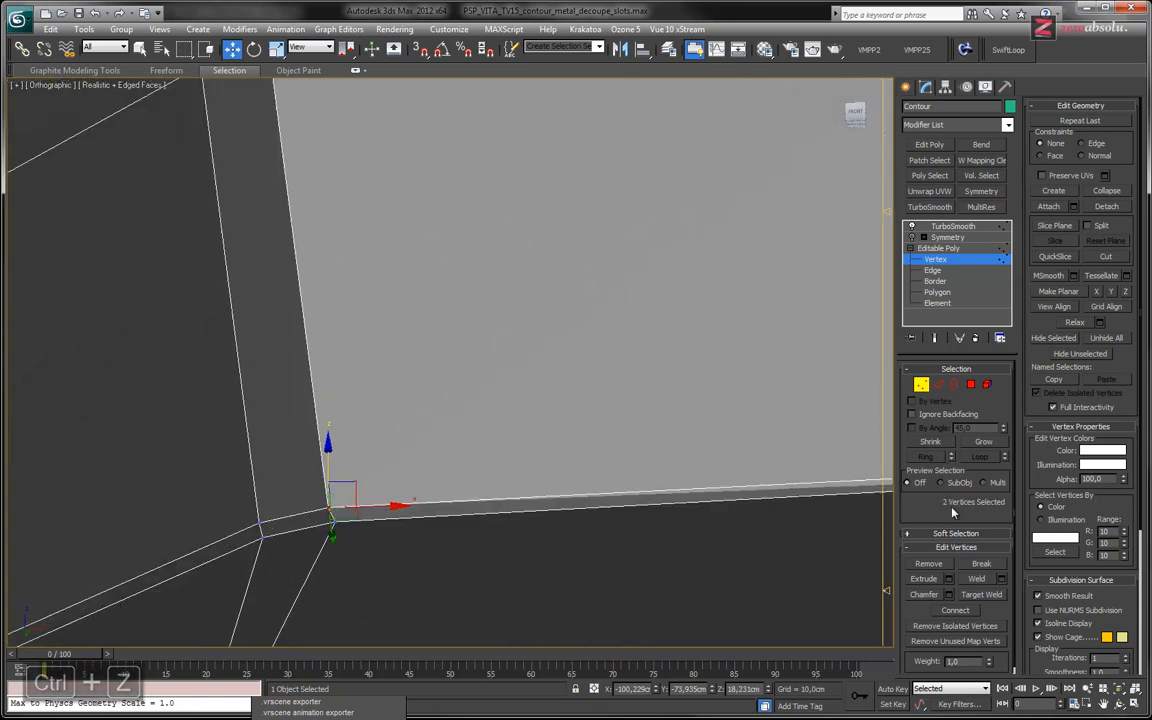
{"action": "left_click", "coordinate": [1001, 580]}
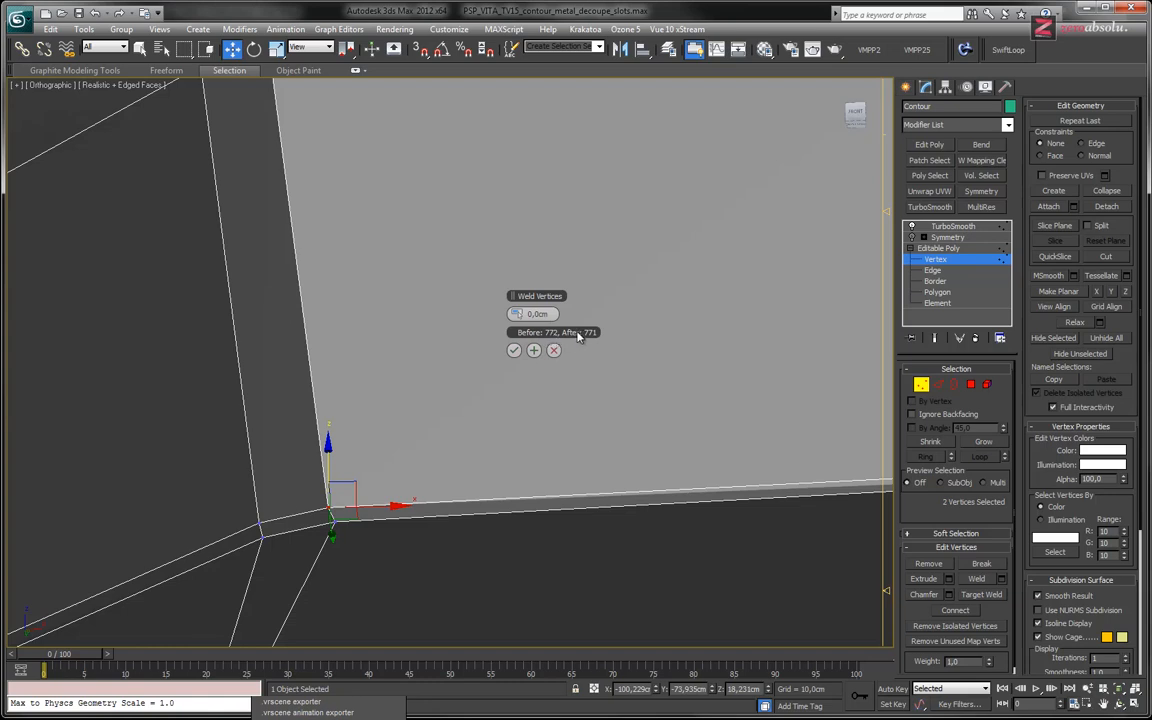
{"action": "left_click", "coordinate": [514, 350]}
Step: Reselect the contour's non-quad polygons to recheck the faces around the slot cutout's corner
{"action": "scroll", "coordinate": [594, 350], "scroll_direction": "down", "scroll_amount": 5}
{"action": "middle_click_drag", "start_coordinate": [594, 350], "coordinate": [488, 415]}
{"action": "middle_click_drag", "start_coordinate": [559, 332], "coordinate": [414, 421]}
{"action": "left_click", "coordinate": [950, 292]}
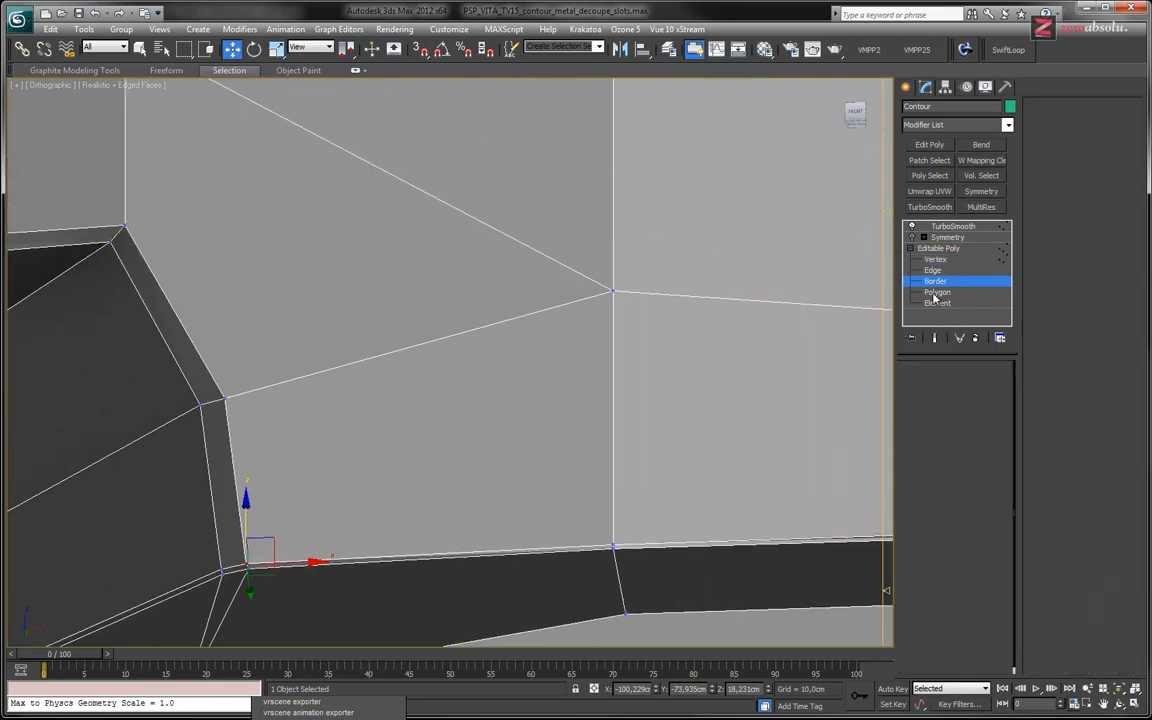
{"action": "middle_click_drag", "start_coordinate": [676, 373], "coordinate": [458, 371]}
{"action": "scroll", "coordinate": [285, 379], "scroll_direction": "down", "scroll_amount": 3}
{"action": "left_click", "coordinate": [228, 70]}
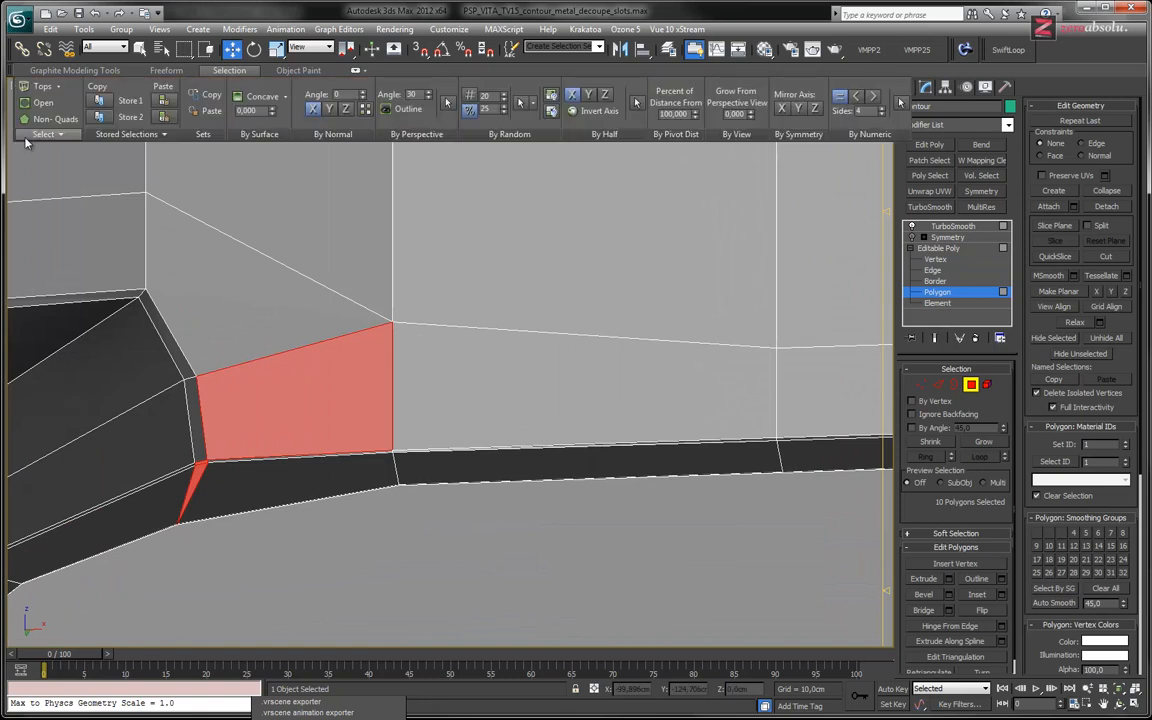
{"action": "left_click", "coordinate": [43, 119]}
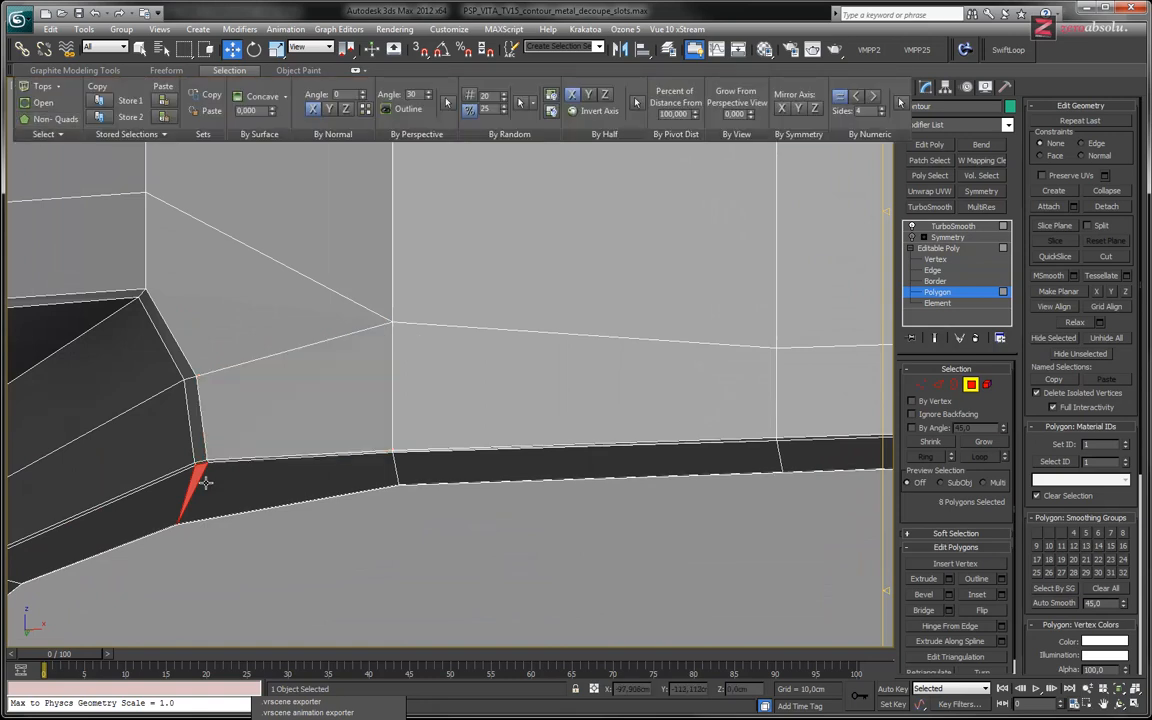
Step: Weld the overlapping vertices at the upper grid corner beside the screw hole on the contour's front side
{"action": "scroll", "coordinate": [674, 429], "scroll_direction": "up", "scroll_amount": 4}
{"action": "middle_click_drag", "start_coordinate": [283, 398], "coordinate": [340, 428]}
{"action": "scroll", "coordinate": [450, 407], "scroll_direction": "down", "scroll_amount": 4}
{"action": "middle_click_drag", "start_coordinate": [640, 373], "coordinate": [43, 439]}
{"action": "middle_click_drag", "start_coordinate": [495, 323], "coordinate": [494, 374]}
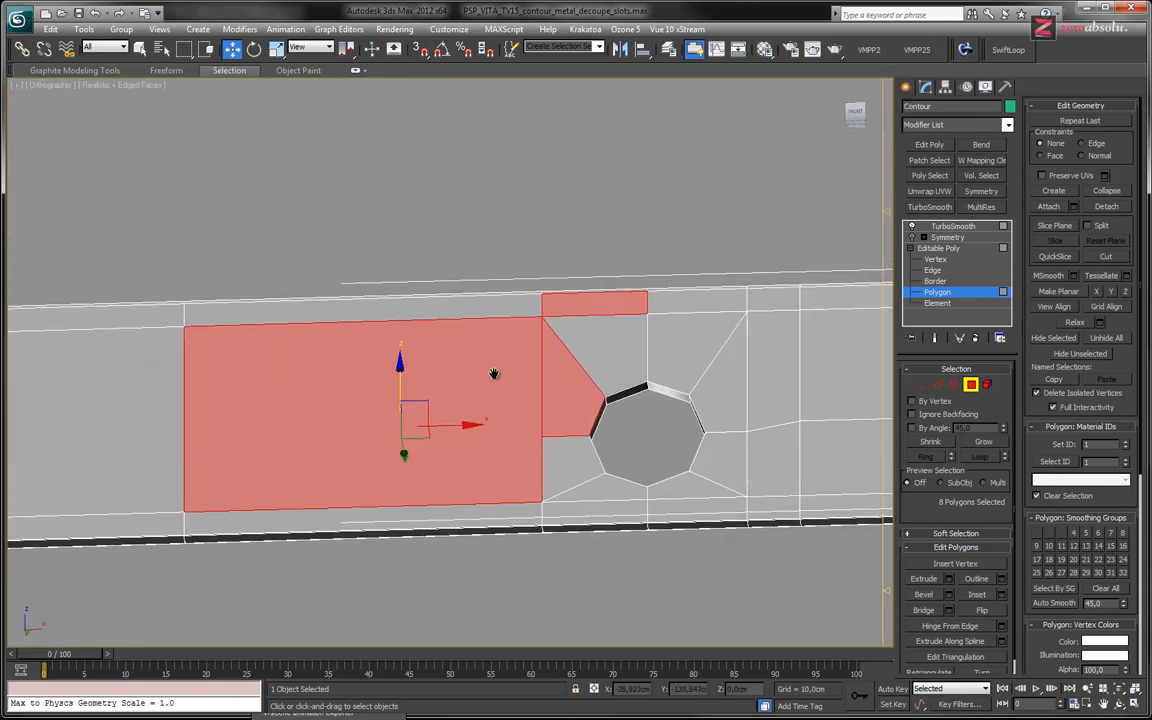
{"action": "scroll", "coordinate": [493, 374], "scroll_direction": "up", "scroll_amount": 4}
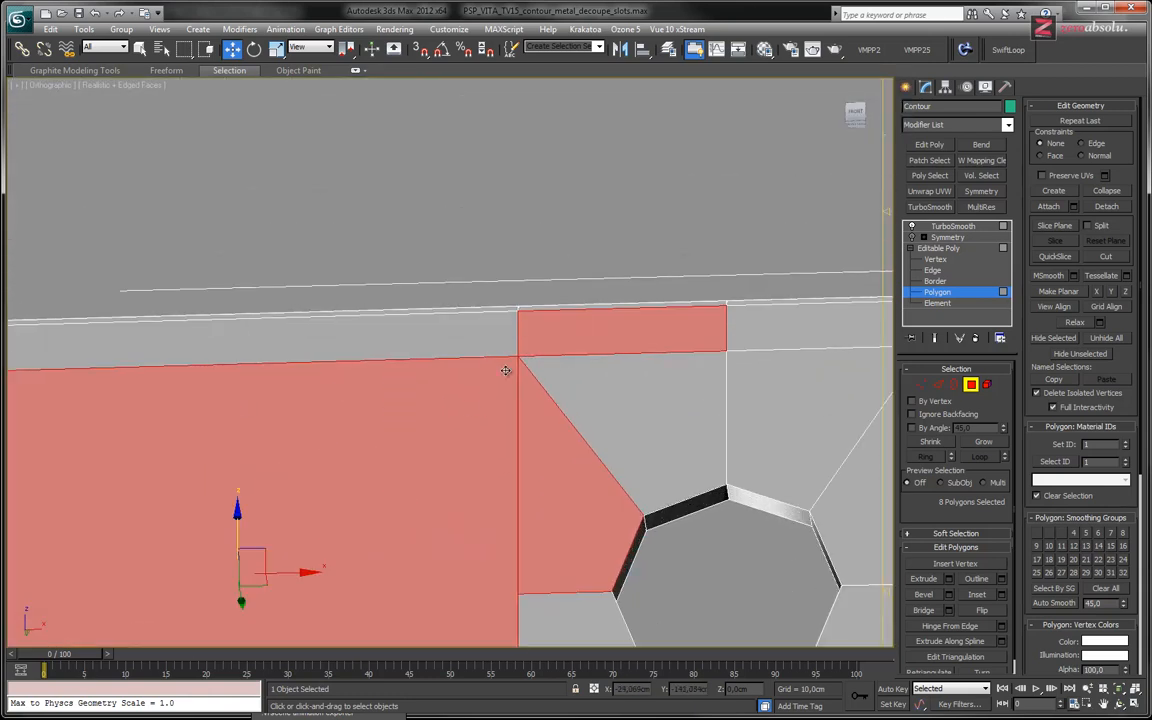
{"action": "left_click", "coordinate": [950, 260]}
{"action": "left_click", "coordinate": [517, 353]}
{"action": "key", "text": "ctrl+z"}
{"action": "middle_click_drag", "start_coordinate": [545, 384], "coordinate": [533, 438]}
{"action": "left_click_drag", "start_coordinate": [512, 412], "coordinate": [512, 416]}
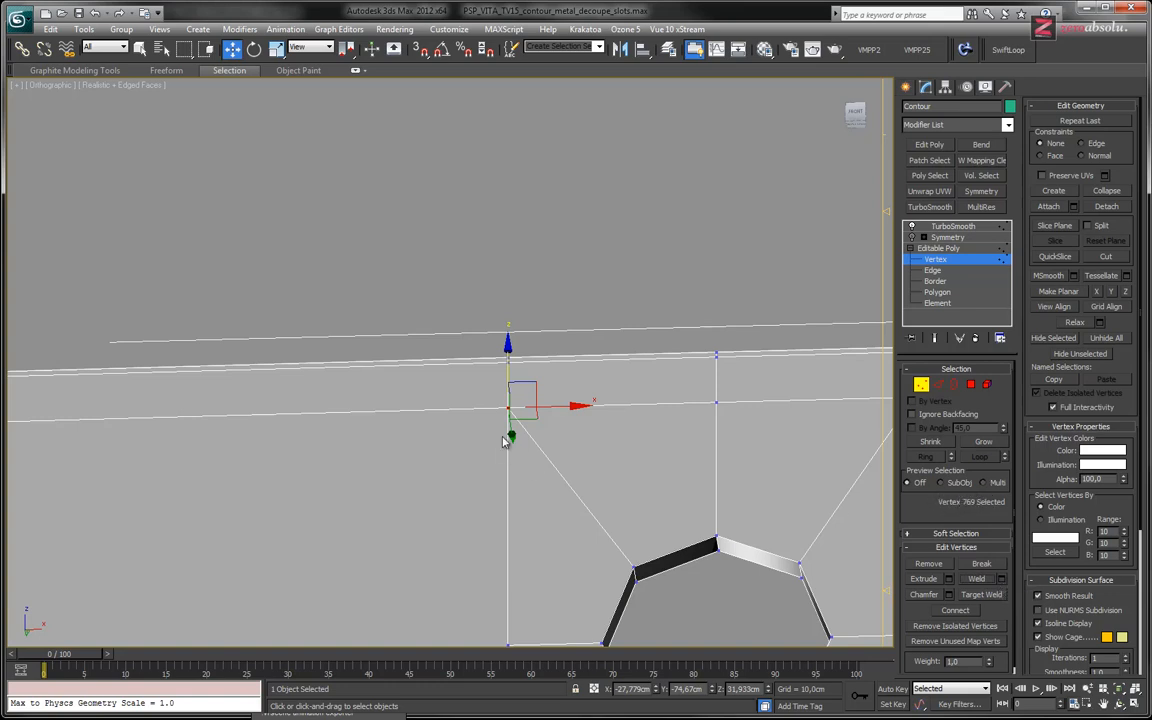
Step: Reselect all non-quad polygons to recheck the front-side faces around the screw hole
{"action": "scroll", "coordinate": [481, 366], "scroll_direction": "down", "scroll_amount": 2}
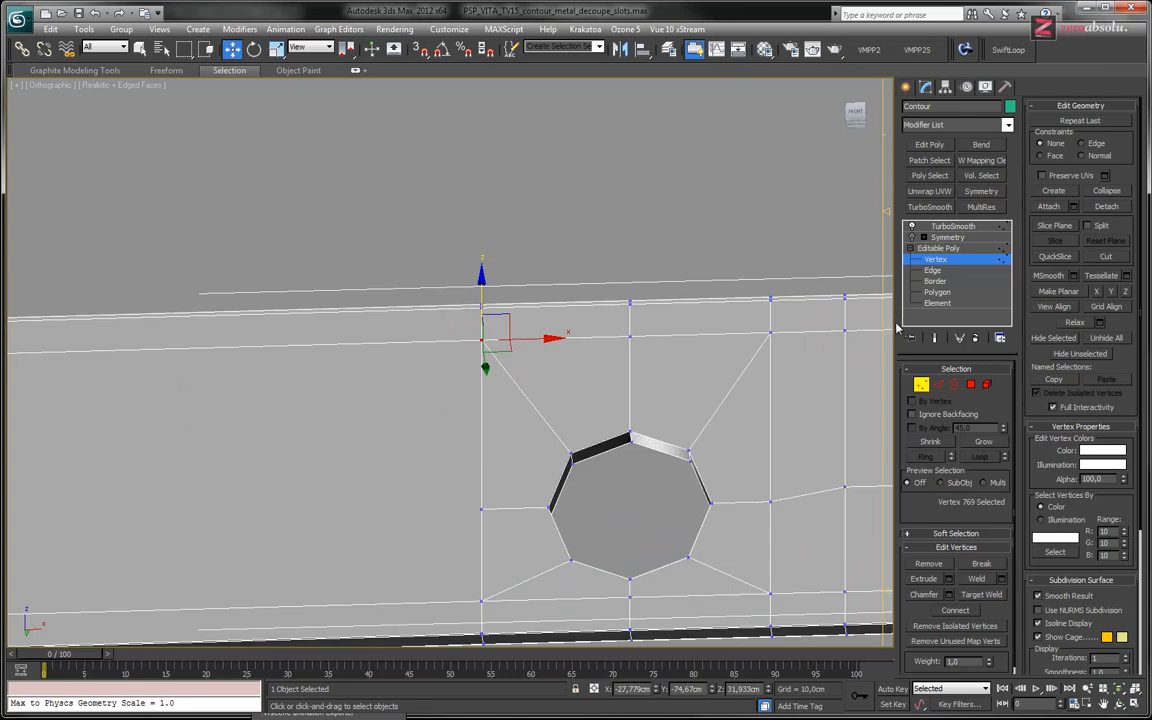
{"action": "left_click", "coordinate": [937, 293]}
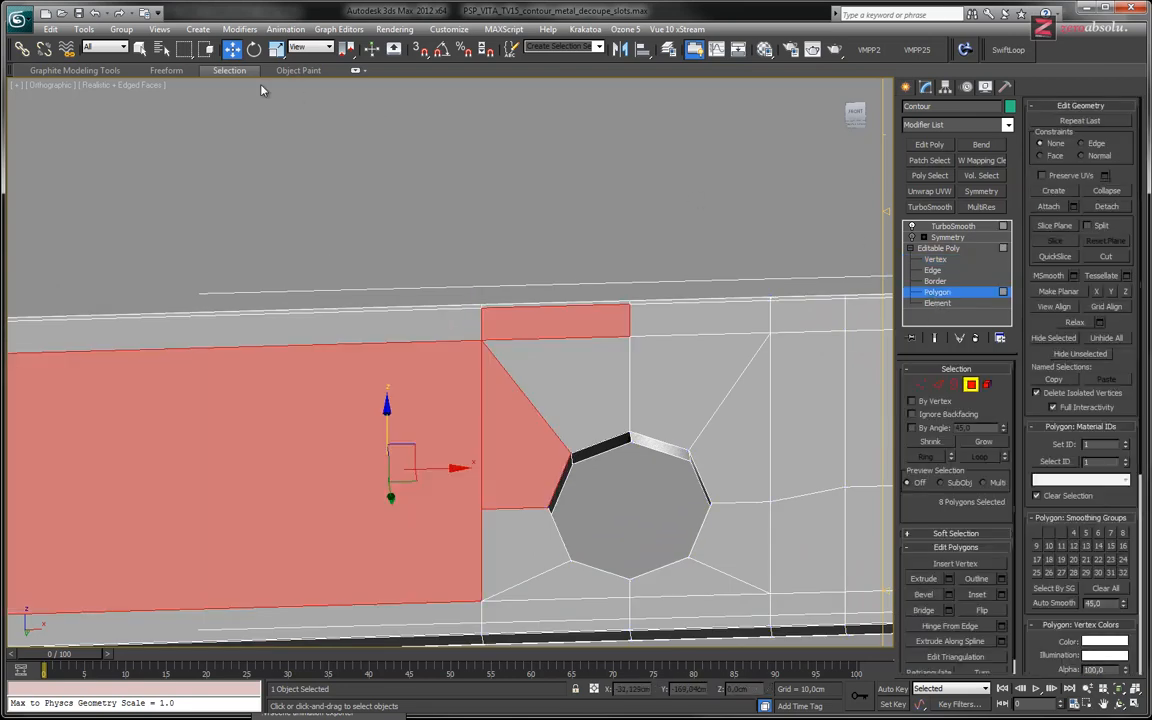
{"action": "left_click", "coordinate": [219, 76]}
{"action": "left_click", "coordinate": [42, 121]}
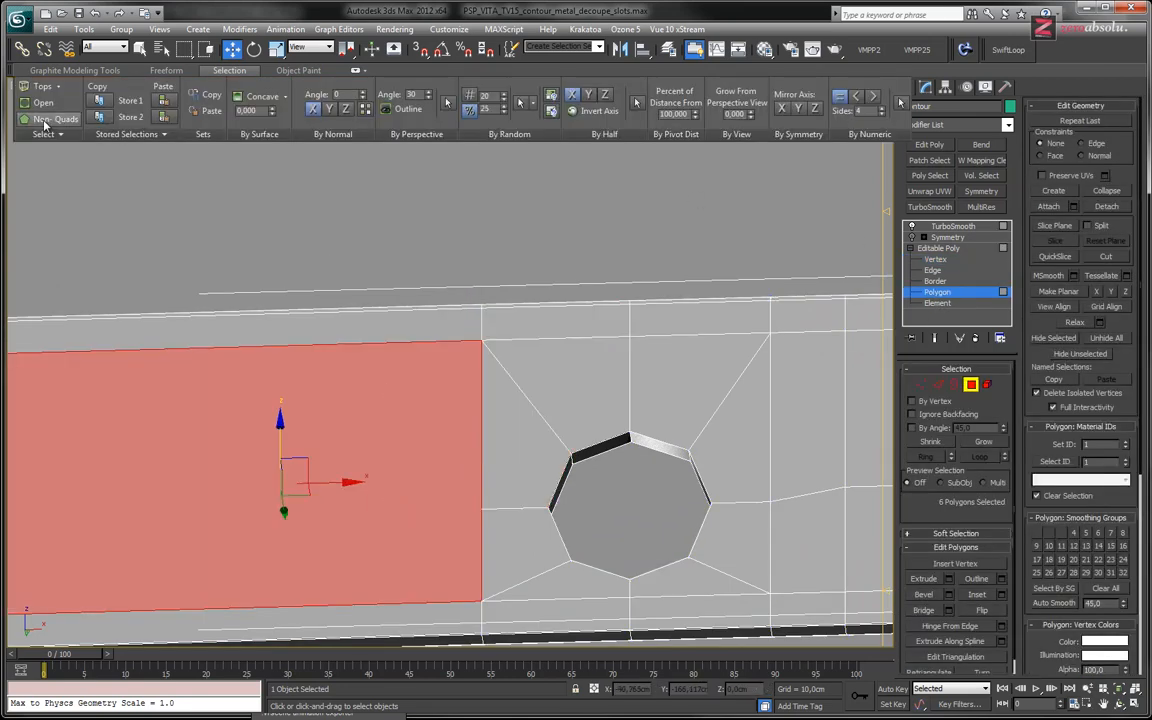
{"action": "middle_click_drag", "start_coordinate": [348, 418], "coordinate": [654, 371]}
{"action": "middle_click_drag", "start_coordinate": [527, 369], "coordinate": [474, 374]}
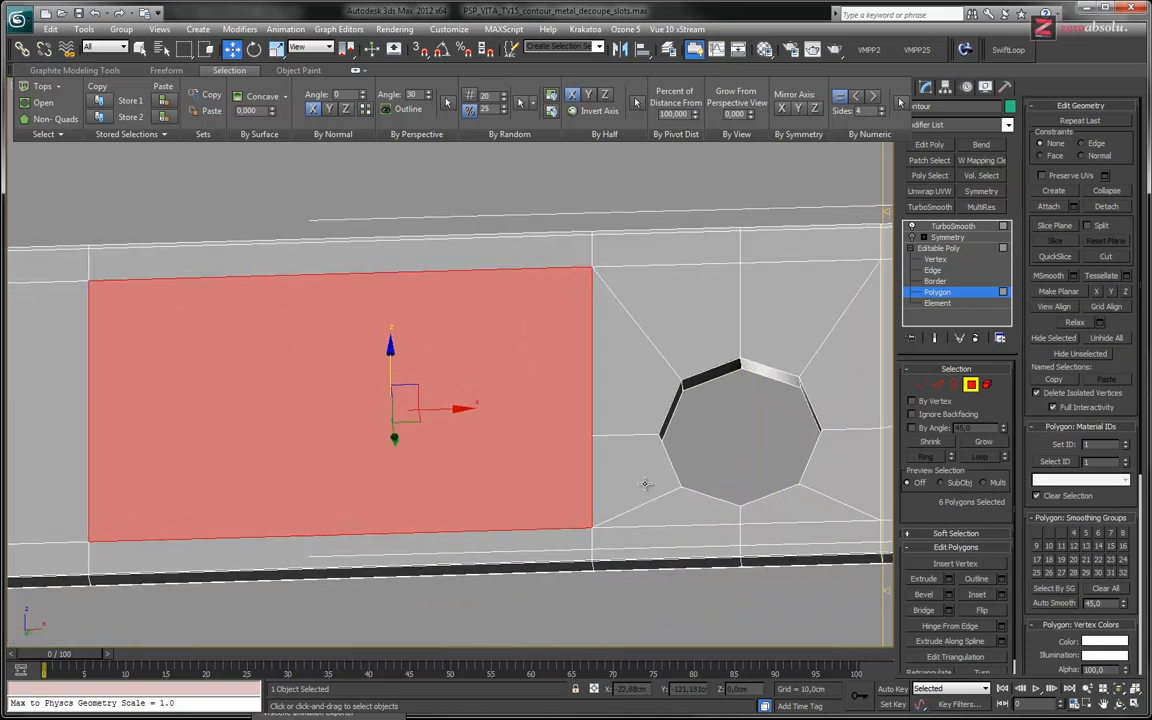
Step: Test the grid vertex level with the screw hole's centre for a duplicate by moving it vertically, and undo the move
{"action": "key", "text": "1"}
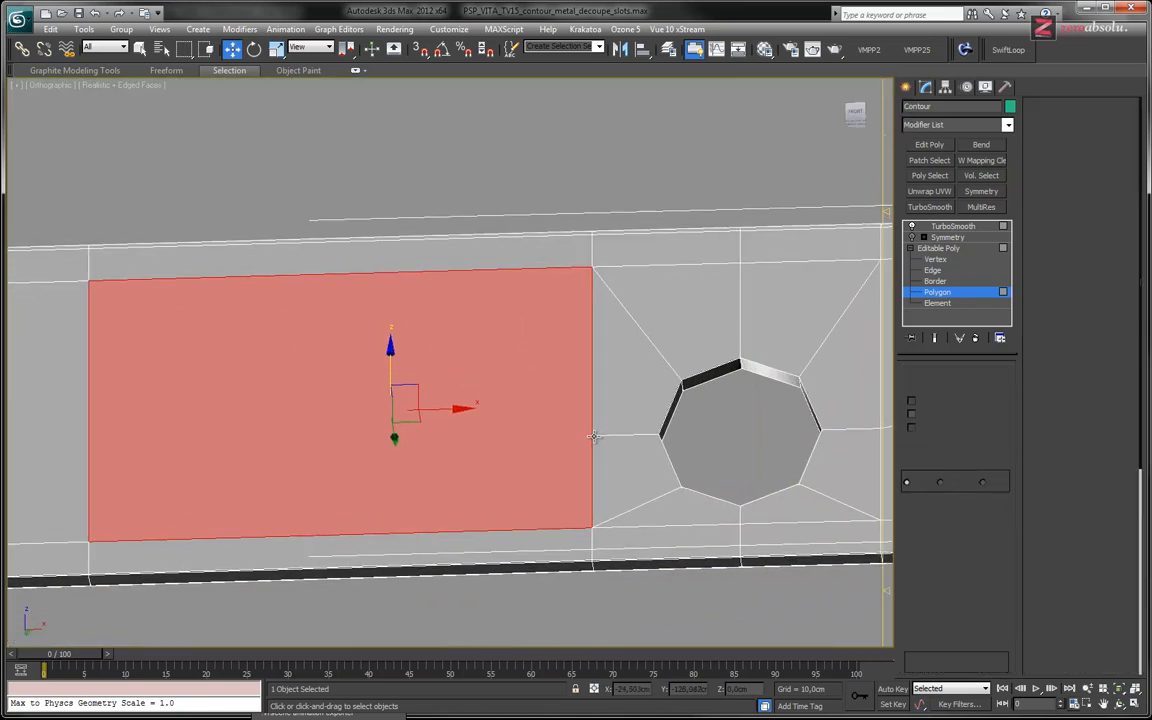
{"action": "left_click", "coordinate": [594, 433]}
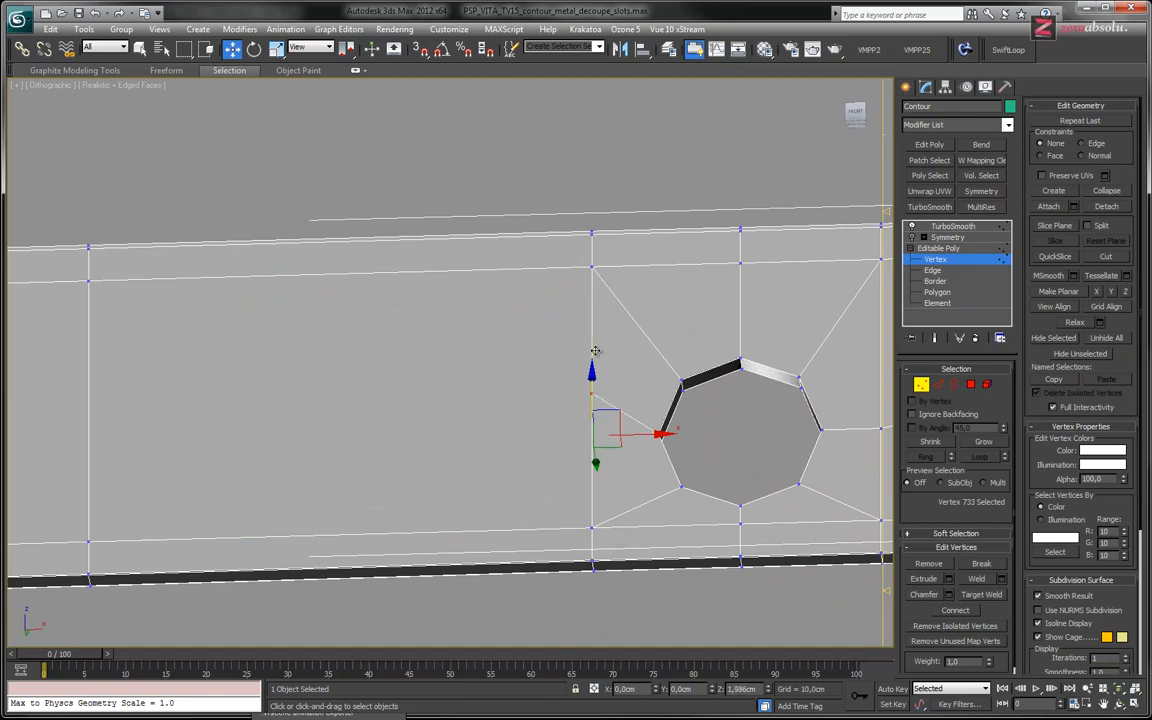
{"action": "key", "text": "ctrl+z"}
{"action": "key", "text": "ctrl+z"}
{"action": "key", "text": "ctrl+z"}
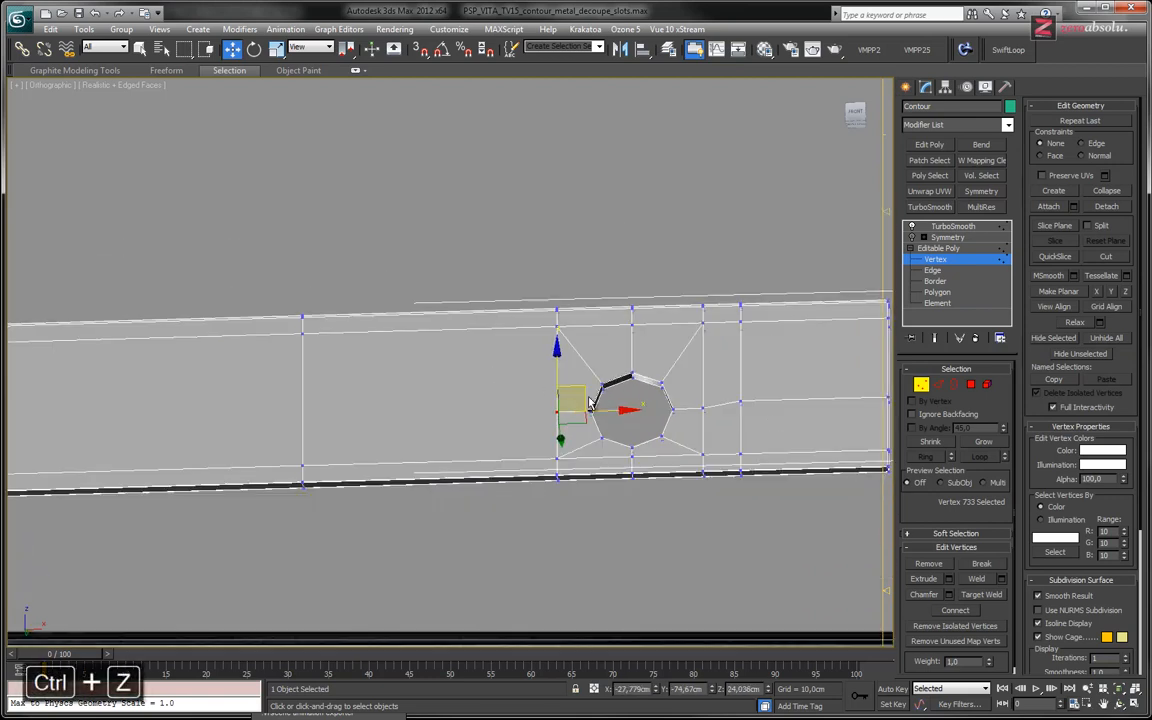
{"action": "key", "text": "ctrl+z"}
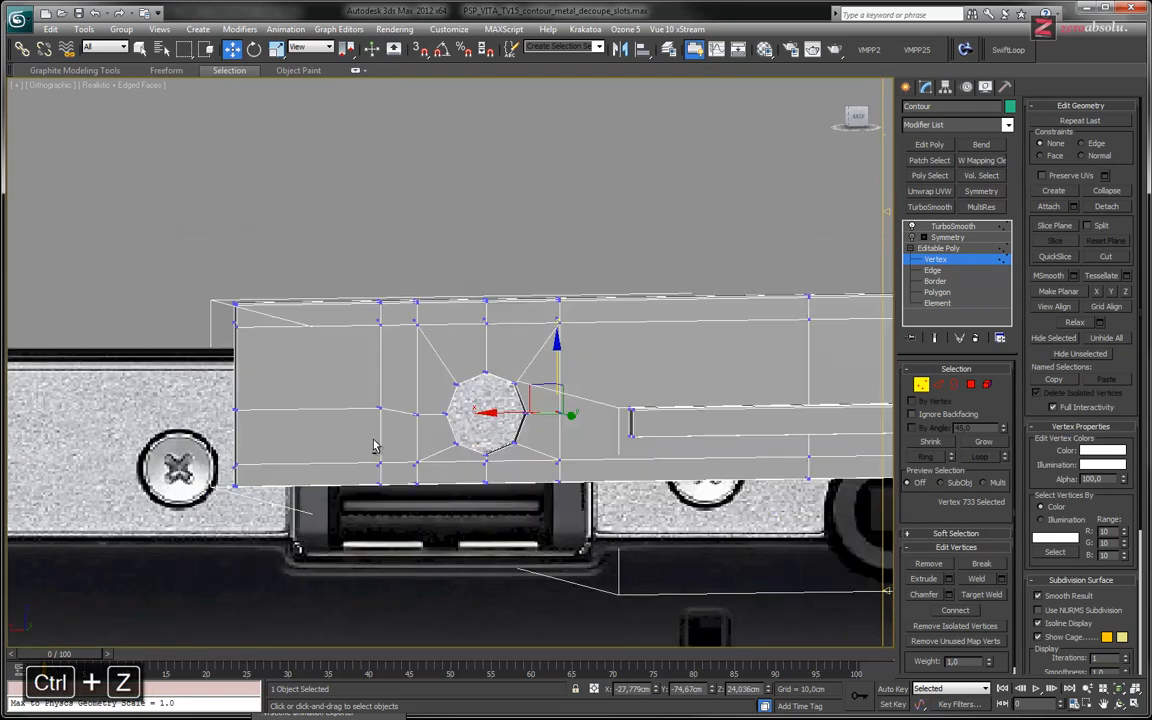
Step: Select the non-quad polygons and examine those below and beside the screw hole on the contour's back side
{"action": "left_click", "coordinate": [200, 70]}
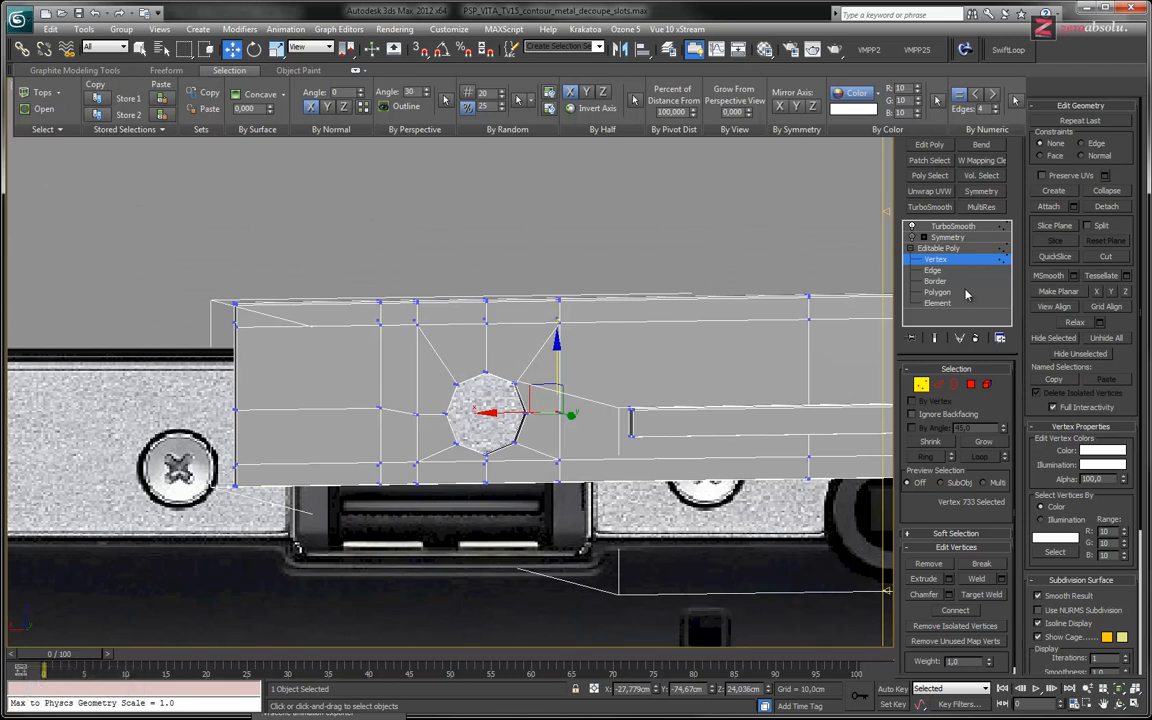
{"action": "left_click", "coordinate": [962, 292]}
{"action": "left_click", "coordinate": [44, 119]}
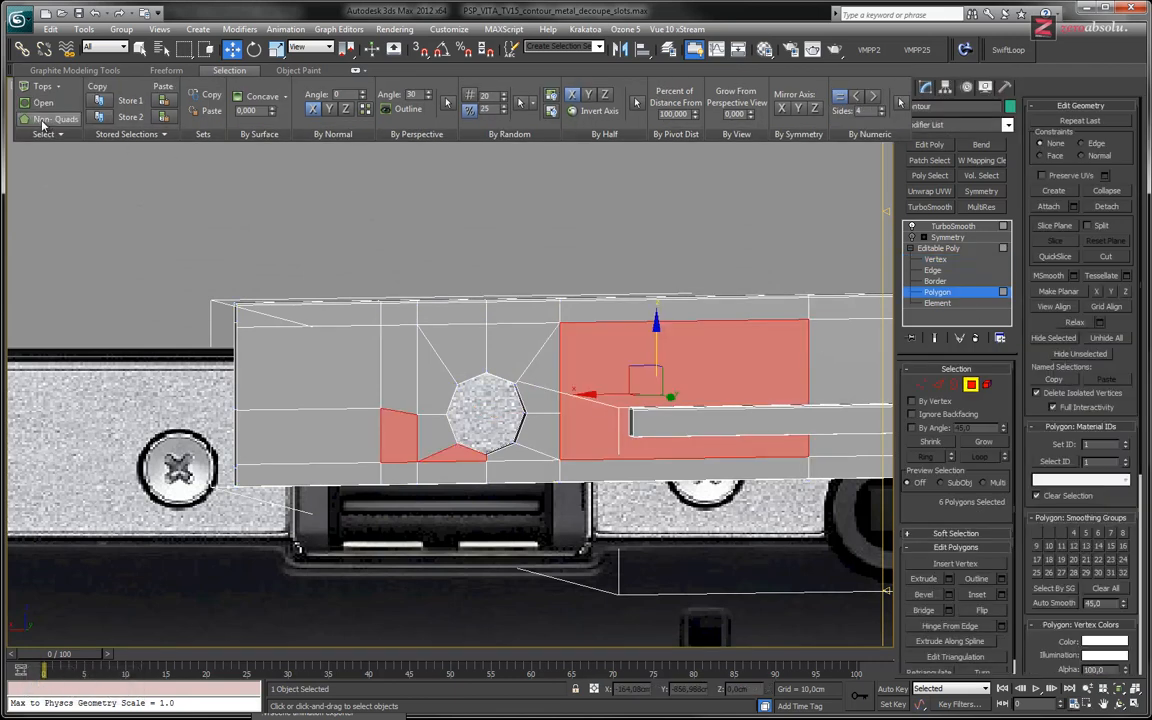
{"action": "middle_click_drag", "start_coordinate": [520, 369], "coordinate": [551, 433], "text": "alt"}
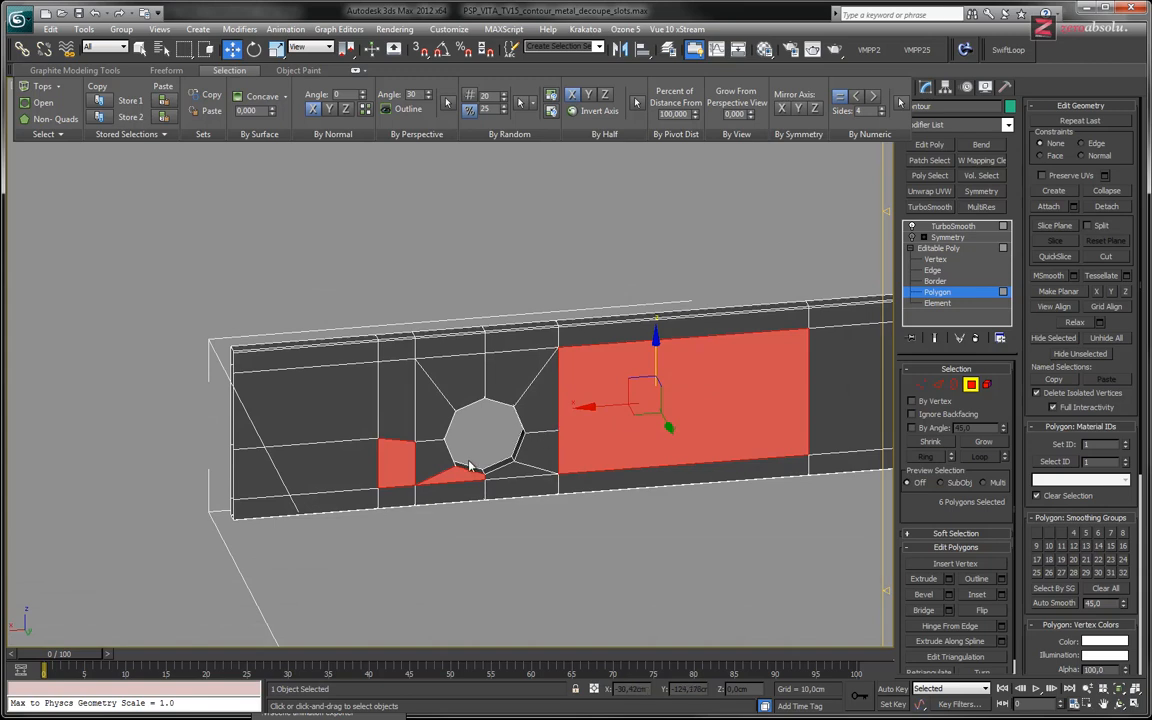
{"action": "scroll", "coordinate": [420, 480], "scroll_direction": "up", "scroll_amount": 10}
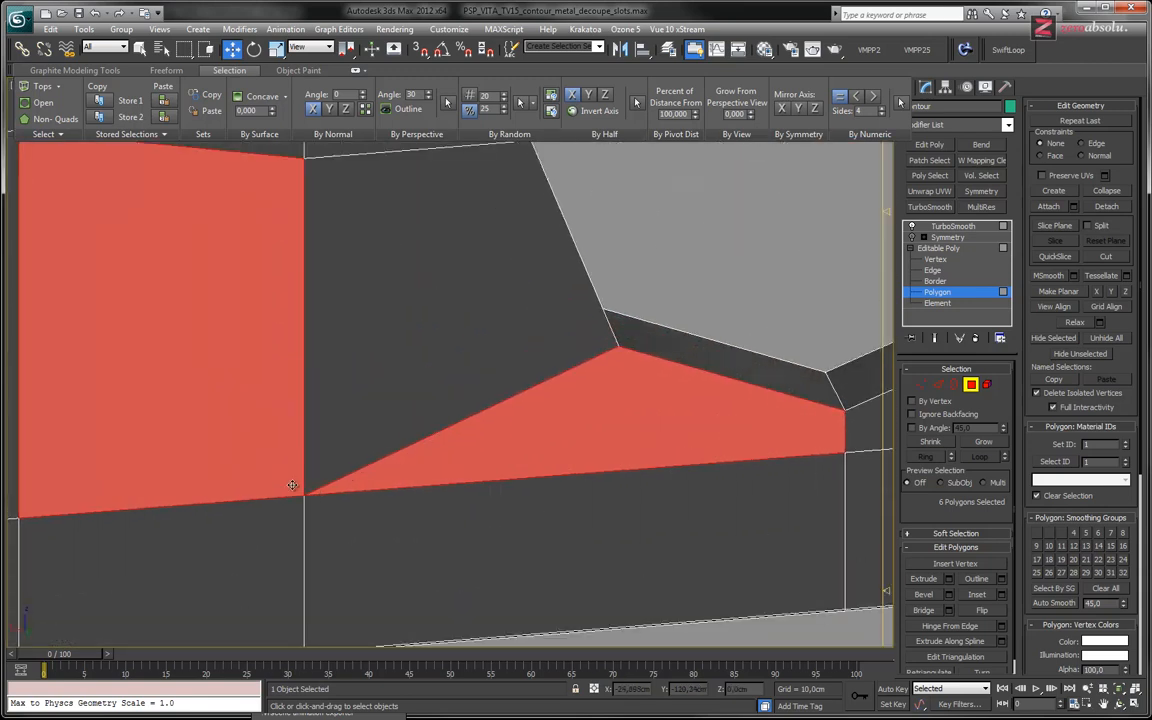
{"action": "middle_click_drag", "start_coordinate": [292, 485], "coordinate": [340, 489]}
Step: Move one of the overlapping vertices at the back side's lower grid corner beside the screw hole slightly away from its duplicate
{"action": "key", "text": "1"}
{"action": "left_click", "coordinate": [350, 497]}
{"action": "left_click_drag", "start_coordinate": [352, 425], "coordinate": [350, 430]}
{"action": "key", "text": "ctrl+z"}
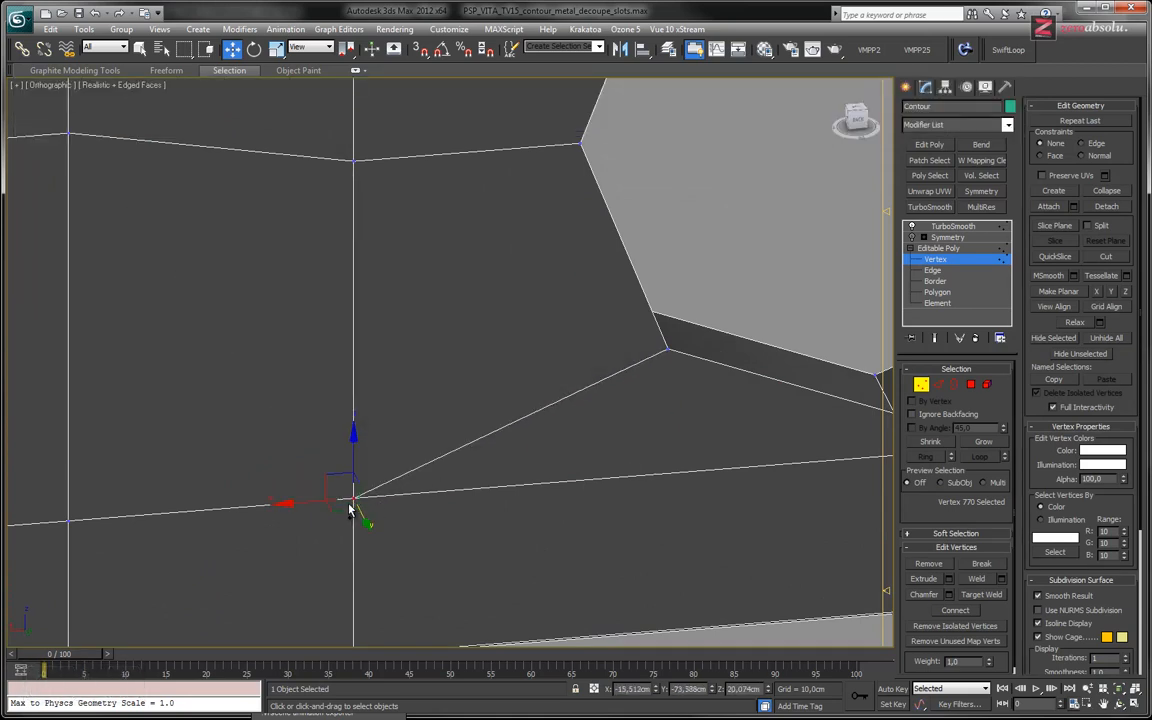
{"action": "left_click_drag", "start_coordinate": [341, 494], "coordinate": [365, 517]}
{"action": "left_click", "coordinate": [350, 507]}
{"action": "left_click", "coordinate": [355, 499]}
{"action": "left_click_drag", "start_coordinate": [362, 477], "coordinate": [387, 446]}
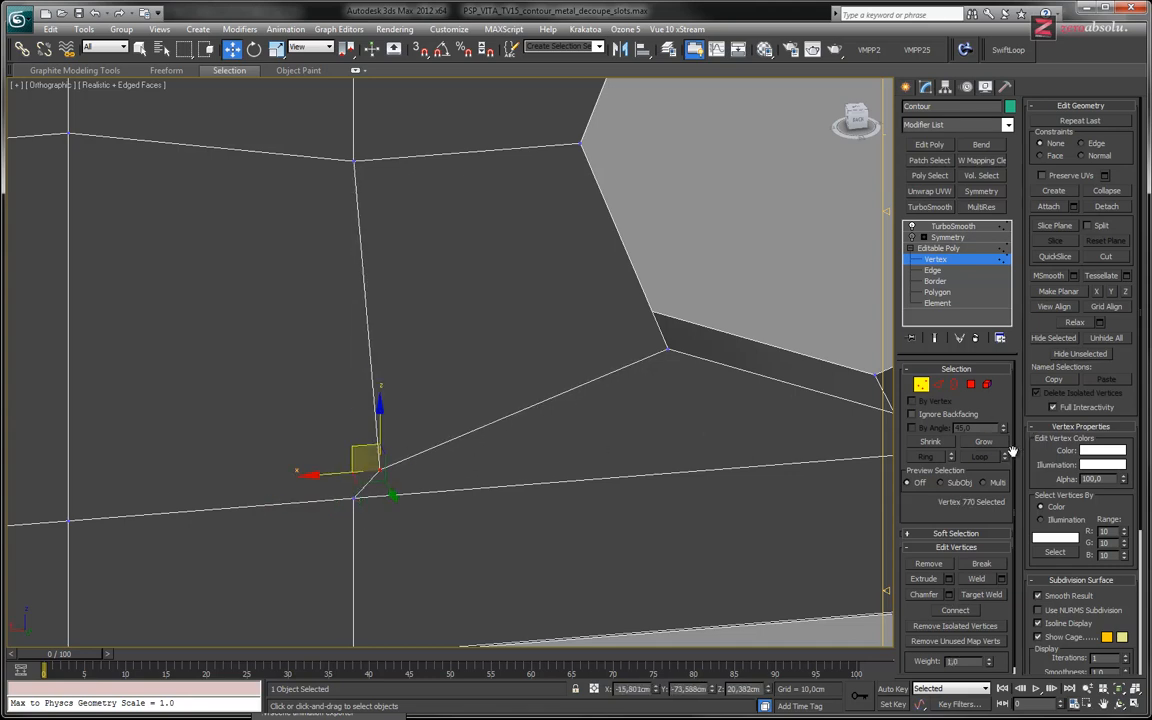
Step: Target-weld the offset vertex onto the lower grid corner beside the screw hole
{"action": "left_click", "coordinate": [985, 595]}
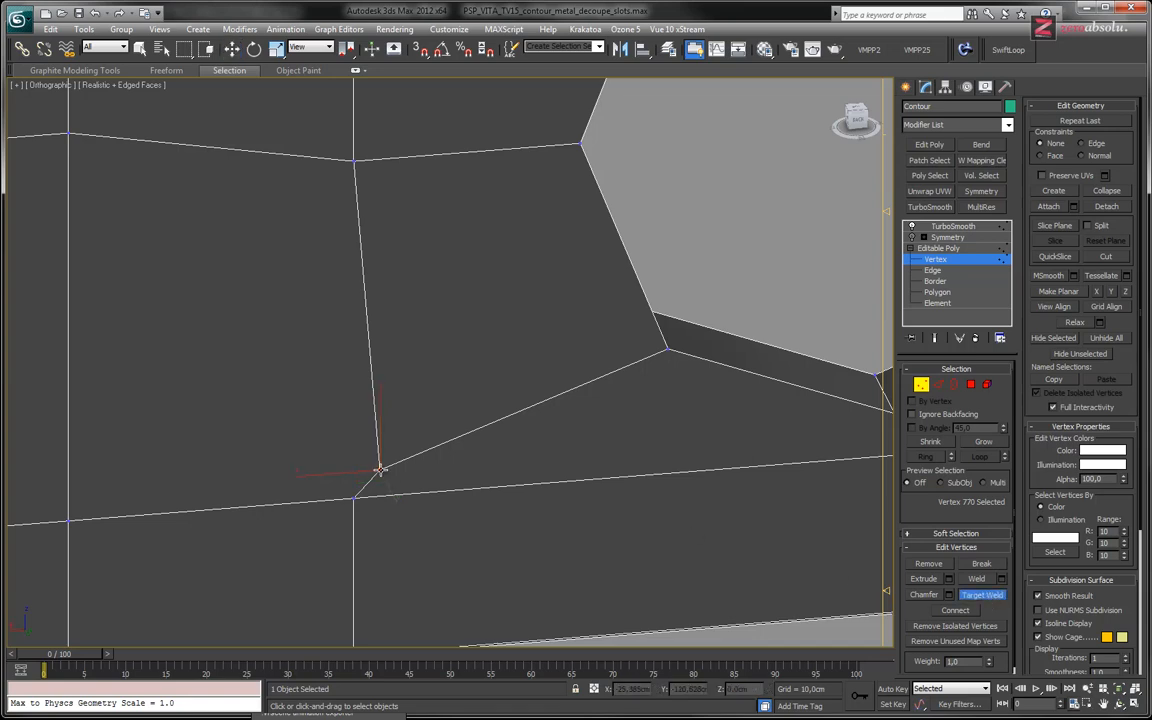
{"action": "left_click", "coordinate": [353, 498]}
{"action": "scroll", "coordinate": [623, 392], "scroll_direction": "down", "scroll_amount": 8}
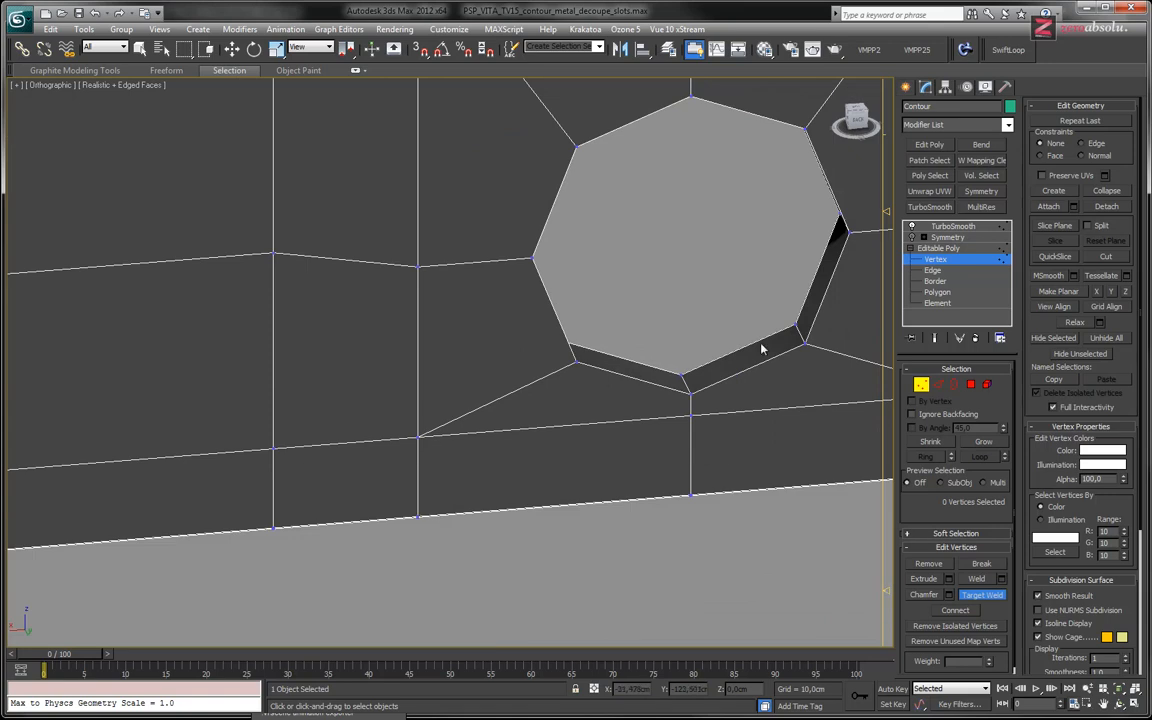
{"action": "middle_click_drag", "start_coordinate": [686, 408], "coordinate": [668, 388], "text": "alt"}
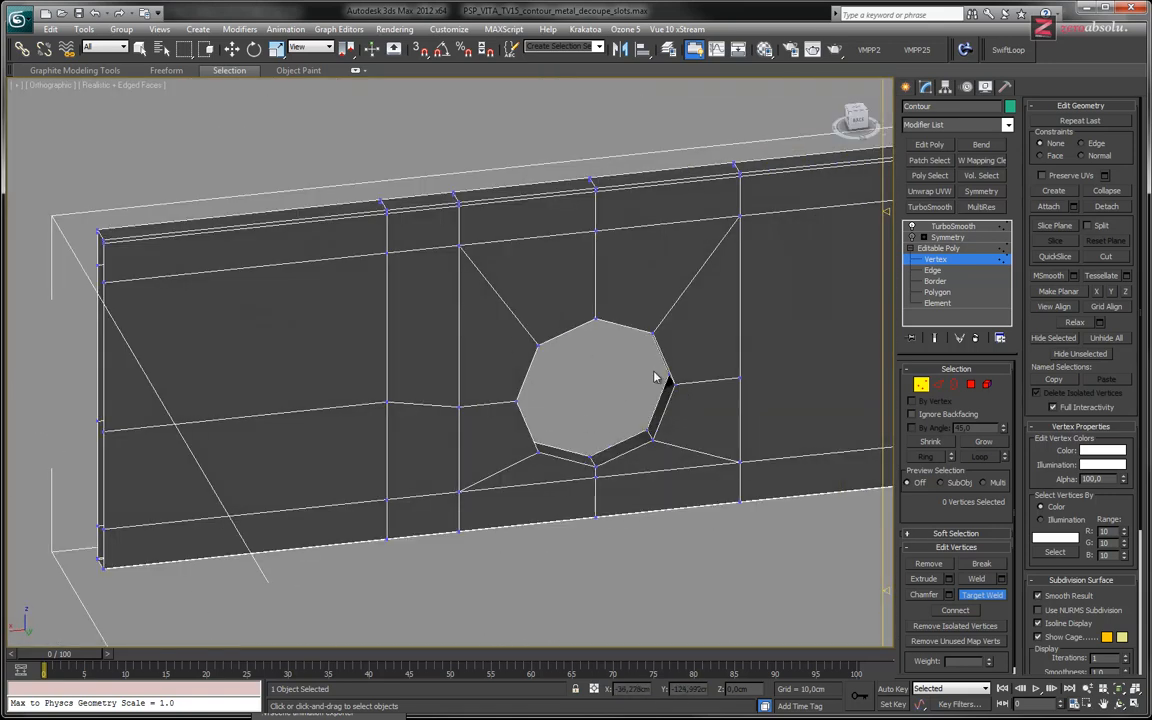
{"action": "right_click", "coordinate": [846, 551]}
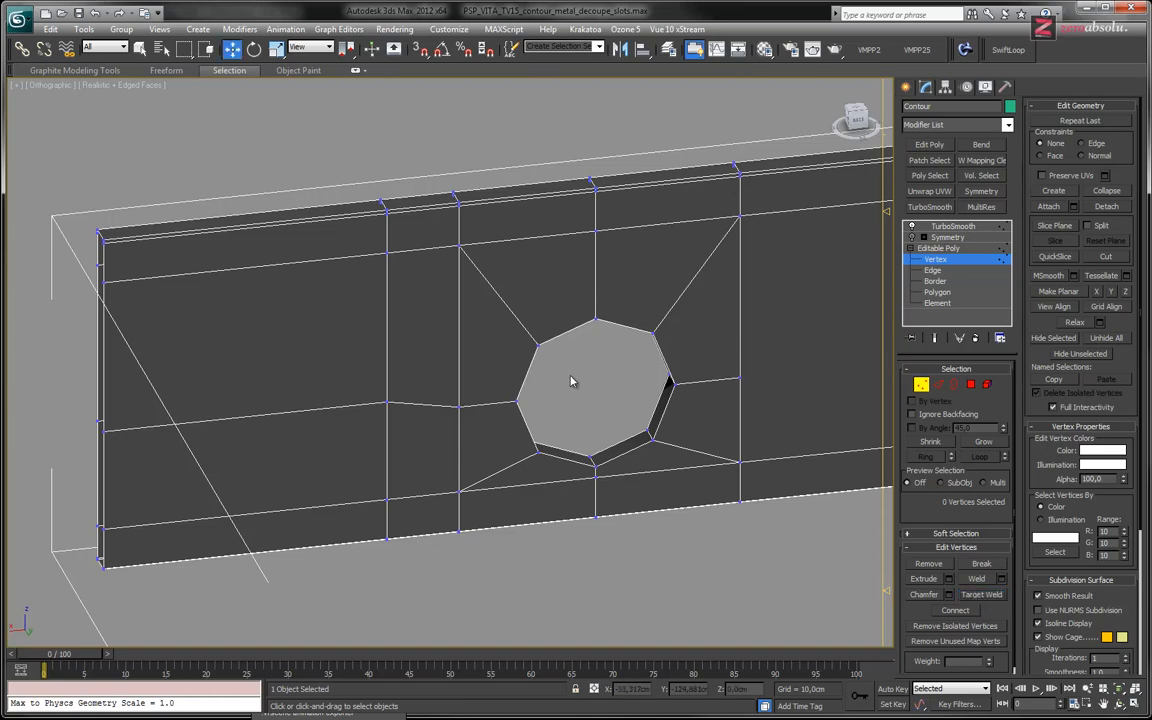
Step: Select the front and back vertices at one upper diagonal corner of the octagonal screw hole
{"action": "left_click_drag", "start_coordinate": [519, 300], "coordinate": [556, 365]}
{"action": "middle_click_drag", "start_coordinate": [486, 437], "coordinate": [658, 442], "text": "alt"}
{"action": "scroll", "coordinate": [578, 373], "scroll_direction": "up", "scroll_amount": 4}
{"action": "middle_click_drag", "start_coordinate": [534, 384], "coordinate": [647, 353]}
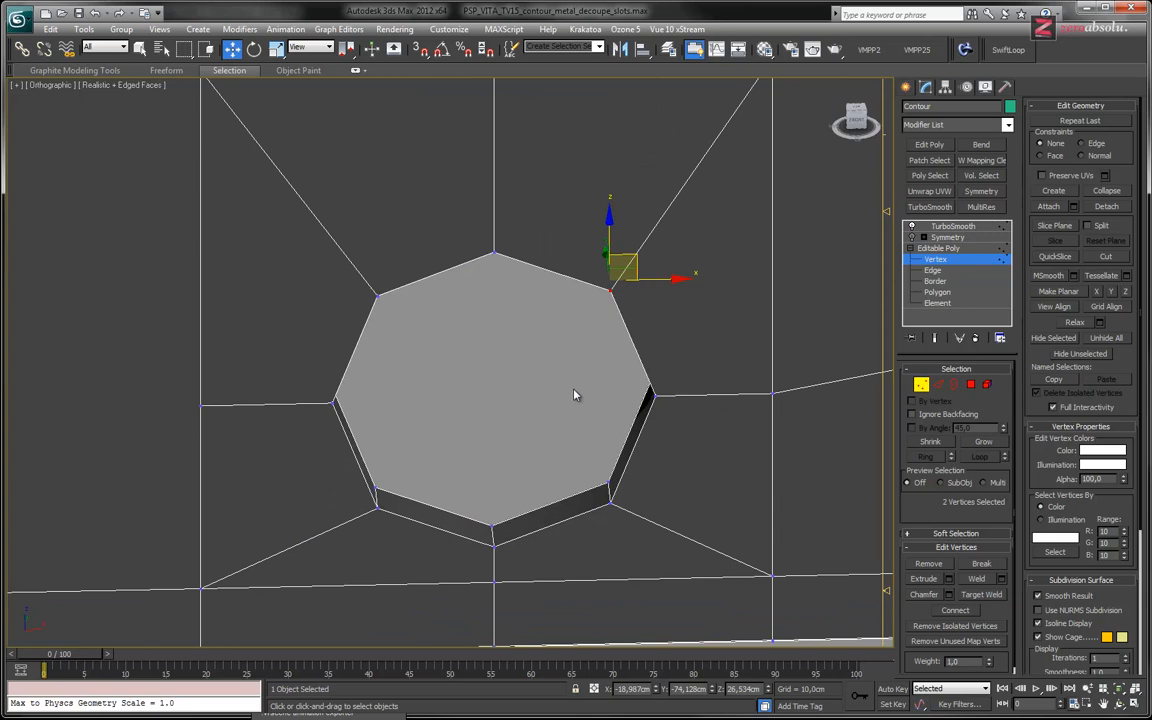
Step: Show the end result of the modifier stack and examine the smoothed shape of the screw hole
{"action": "left_click", "coordinate": [936, 339]}
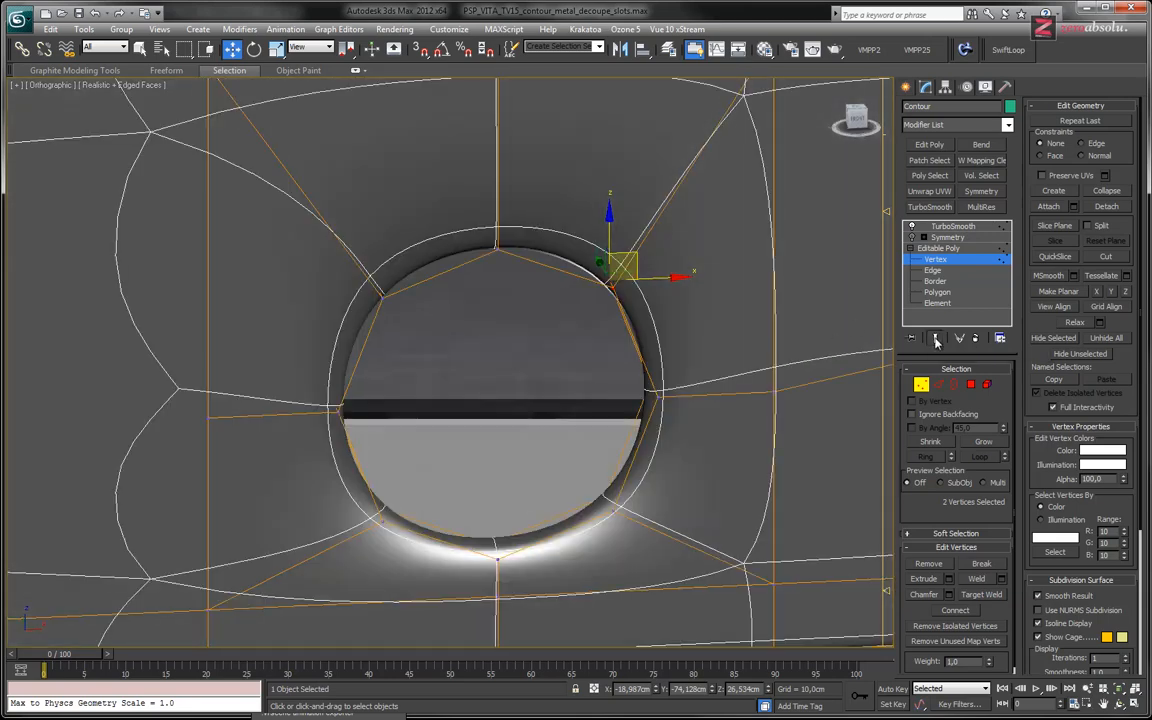
{"action": "middle_click_drag", "start_coordinate": [819, 387], "coordinate": [627, 353], "text": "alt"}
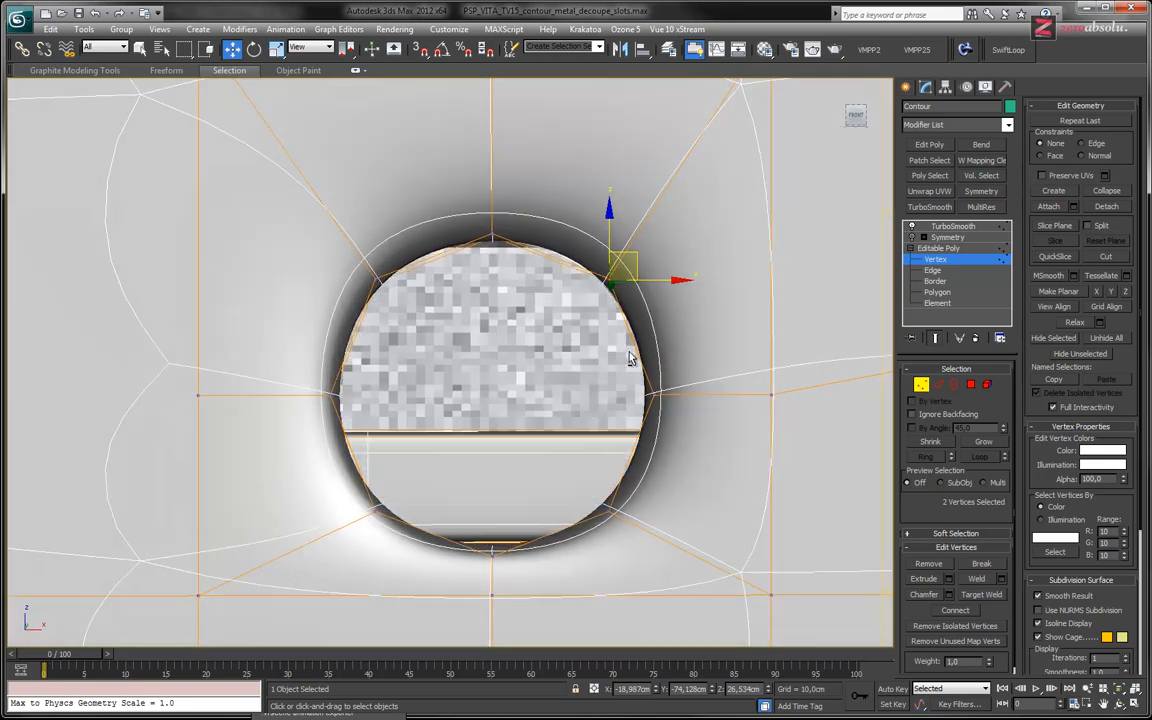
{"action": "scroll", "coordinate": [623, 353], "scroll_direction": "down", "scroll_amount": 3}
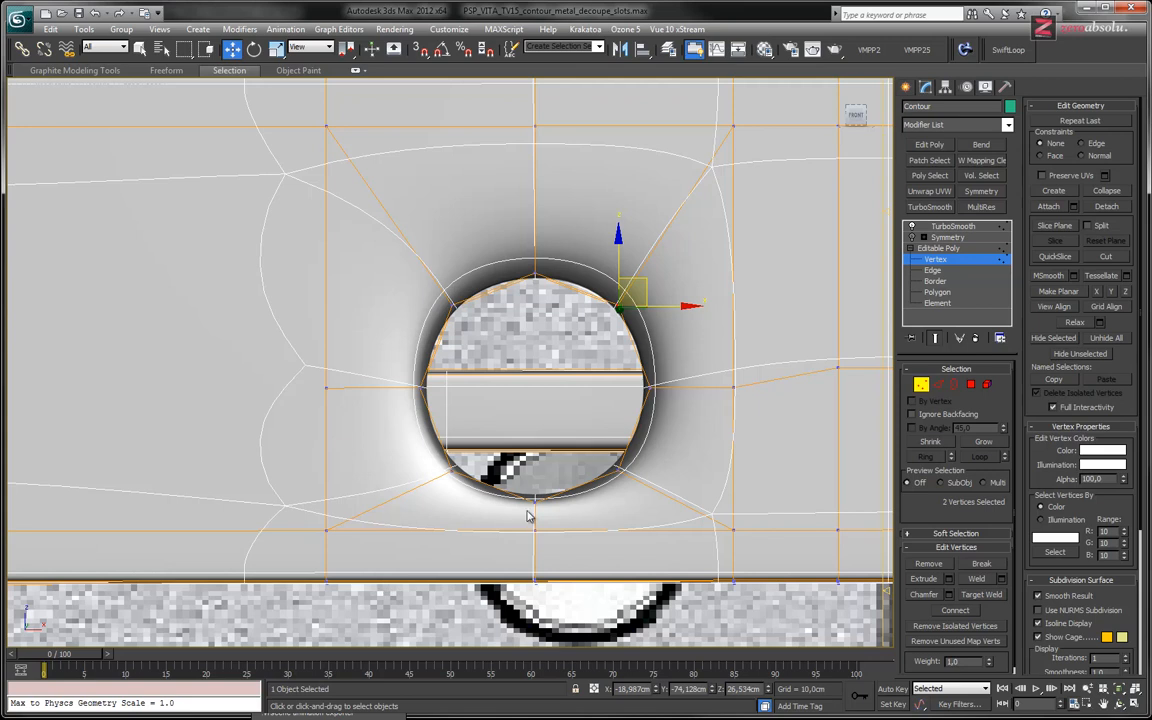
{"action": "middle_click_drag", "start_coordinate": [564, 373], "coordinate": [549, 397]}
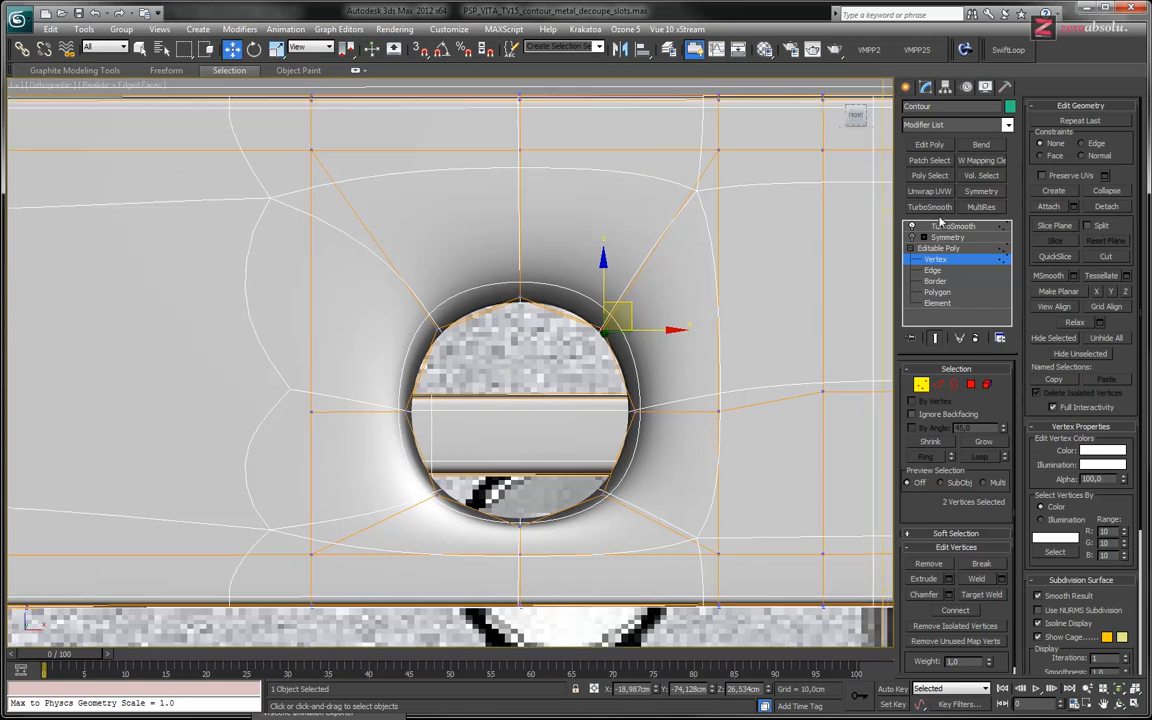
Step: Hide the end result of the modifier stack and select the three upper radial edges on the front side of the screw hole
{"action": "left_click", "coordinate": [945, 271]}
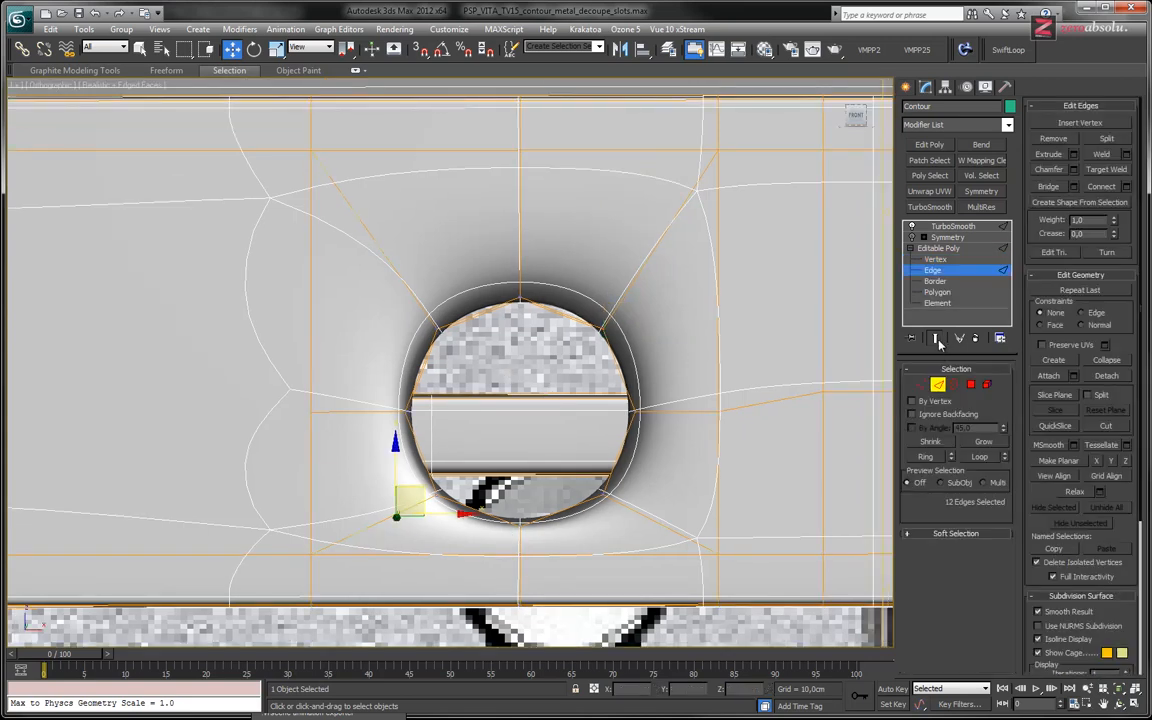
{"action": "left_click", "coordinate": [936, 339]}
{"action": "mouse_move", "coordinate": [652, 350]}
{"action": "middle_mouse_down", "text": "alt"}
{"action": "mouse_move", "coordinate": [667, 364]}
{"action": "mouse_move", "coordinate": [652, 356]}
{"action": "middle_mouse_up", "text": "alt"}
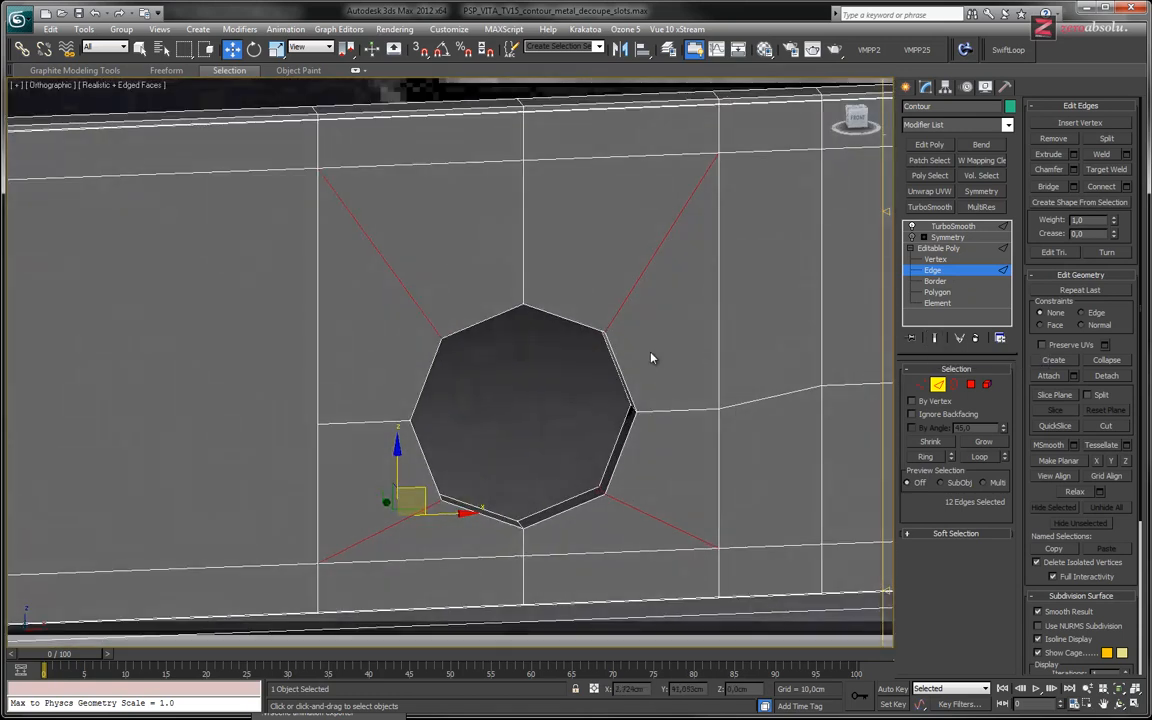
{"action": "left_click", "coordinate": [406, 292]}
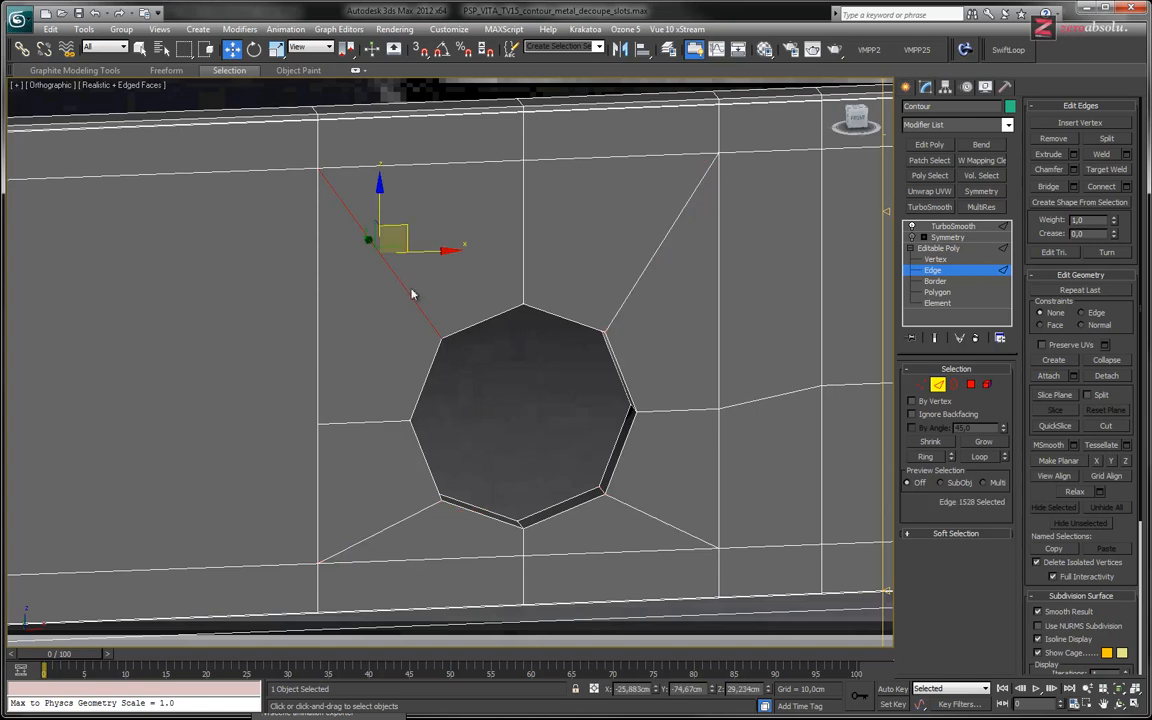
{"action": "left_click", "coordinate": [526, 250], "text": "ctrl"}
{"action": "left_click", "coordinate": [626, 296], "text": "ctrl"}
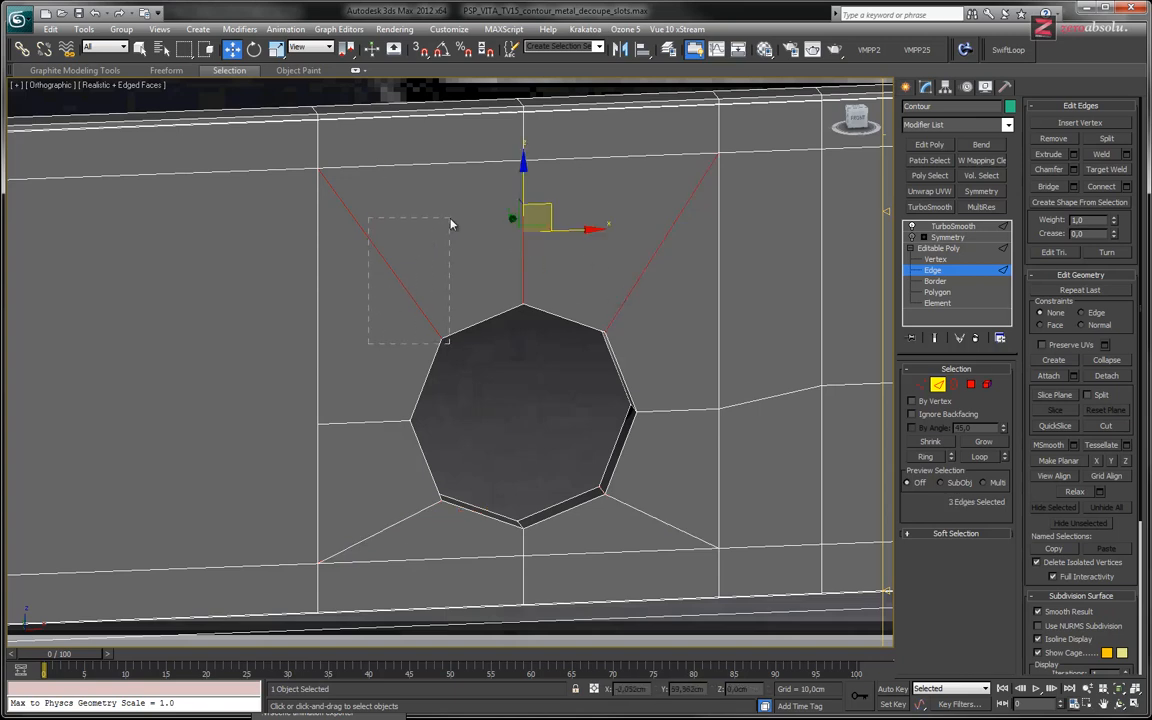
Step: Select all front and back radial edges running from the octagonal screw hole to the surrounding grid, using wireframe display
{"action": "left_click_drag", "start_coordinate": [387, 214], "coordinate": [387, 214]}
{"action": "left_click_drag", "start_coordinate": [486, 226], "coordinate": [573, 238], "text": "ctrl"}
{"action": "left_click_drag", "start_coordinate": [657, 300], "coordinate": [658, 302], "text": "ctrl"}
{"action": "key", "text": "F3"}
{"action": "left_click_drag", "start_coordinate": [670, 380], "coordinate": [673, 440], "text": "ctrl"}
{"action": "left_click_drag", "start_coordinate": [655, 491], "coordinate": [629, 531], "text": "ctrl"}
{"action": "left_click", "coordinate": [516, 558], "text": "ctrl"}
{"action": "middle_click_drag", "start_coordinate": [505, 515], "coordinate": [523, 488], "text": "alt"}
{"action": "left_click", "coordinate": [517, 584]}
{"action": "key", "text": "ctrl+z"}
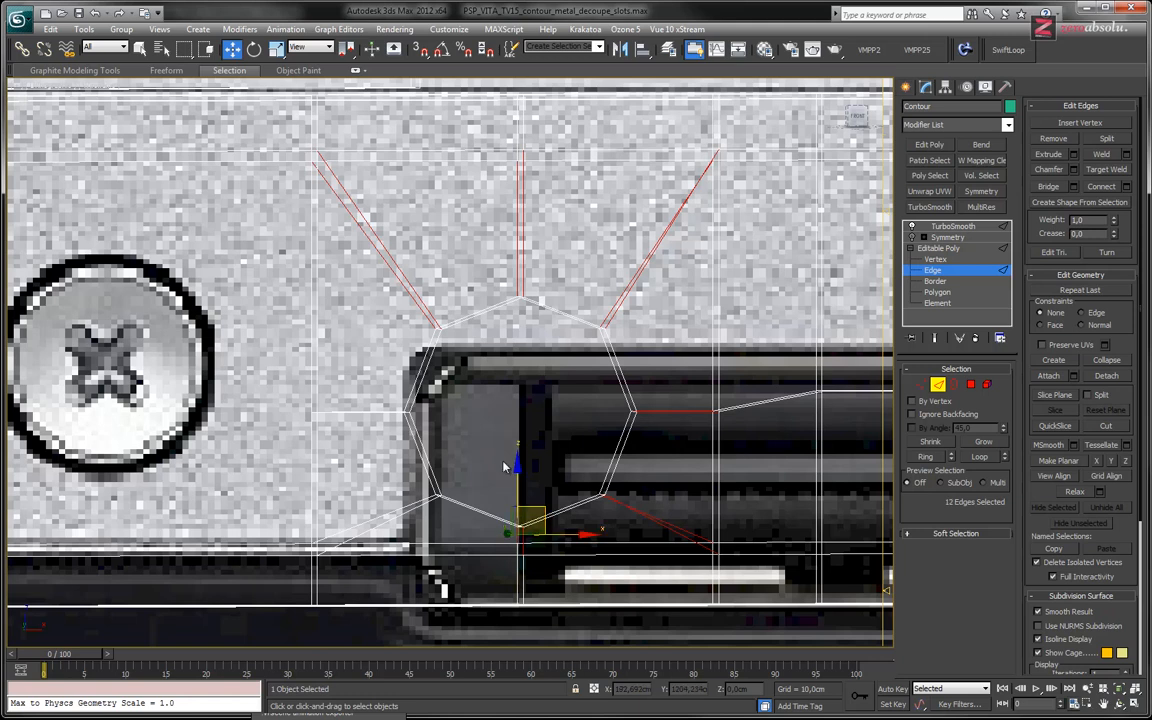
{"action": "left_click_drag", "start_coordinate": [427, 515], "coordinate": [411, 501], "text": "ctrl"}
{"action": "left_click_drag", "start_coordinate": [385, 418], "coordinate": [369, 376], "text": "ctrl"}
{"action": "mouse_move", "coordinate": [496, 348]}
{"action": "middle_mouse_down", "text": "alt"}
{"action": "mouse_move", "coordinate": [501, 386]}
{"action": "mouse_move", "coordinate": [491, 365]}
{"action": "mouse_move", "coordinate": [500, 347]}
{"action": "mouse_move", "coordinate": [493, 363]}
{"action": "middle_mouse_up", "text": "alt"}
{"action": "left_click", "coordinate": [521, 204]}
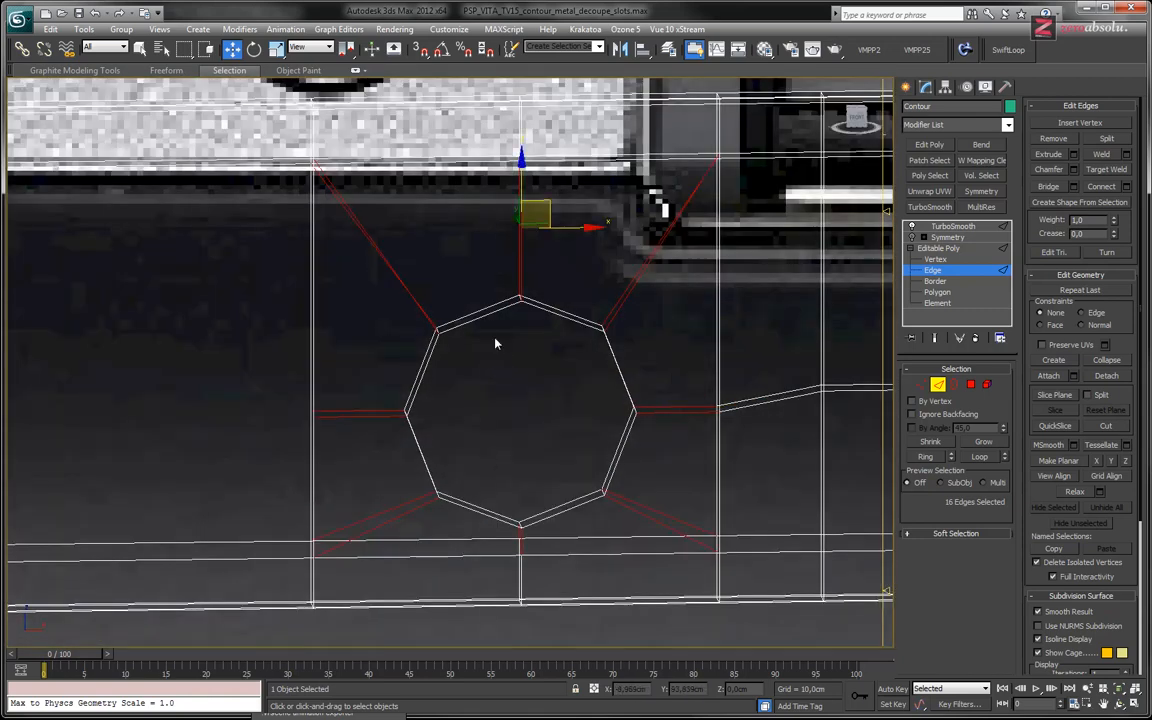
{"action": "mouse_move", "coordinate": [539, 413]}
{"action": "middle_mouse_down", "text": "alt"}
{"action": "mouse_move", "coordinate": [553, 386]}
{"action": "mouse_move", "coordinate": [549, 407]}
{"action": "middle_mouse_up", "text": "alt"}
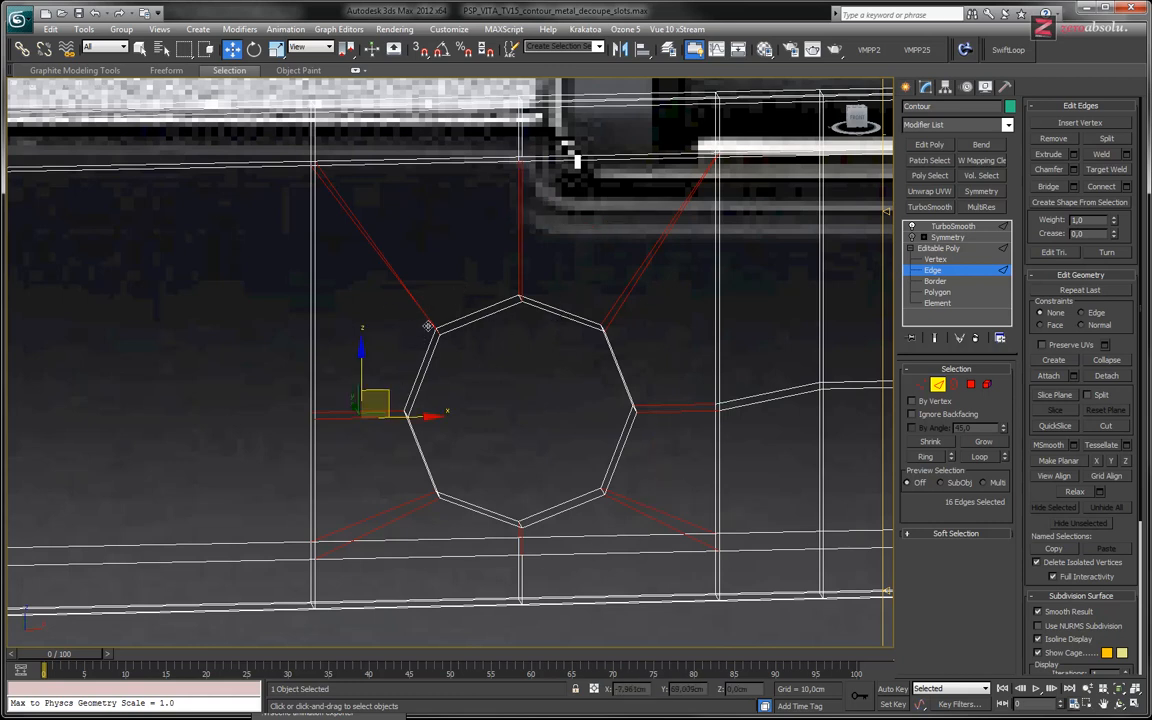
{"action": "scroll", "coordinate": [521, 356], "scroll_direction": "up", "scroll_amount": 2}
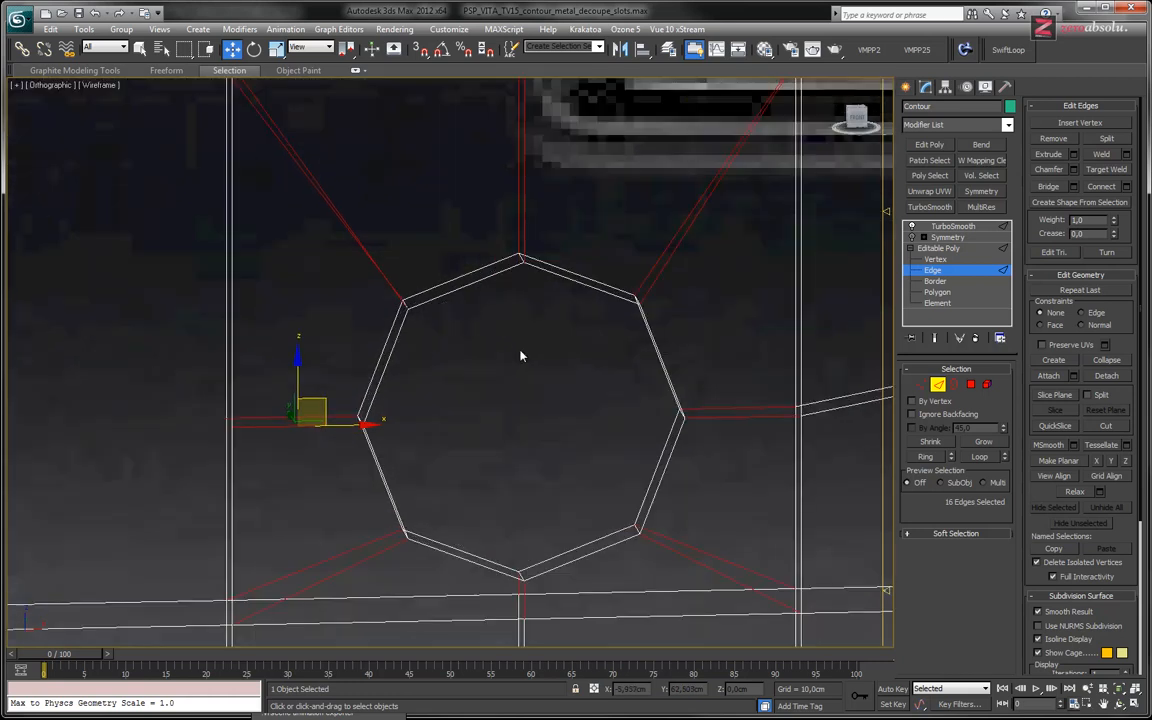
Step: Try to connect the selected radial edges around the screw hole with 1 segment, pinch 87 and slide 82
{"action": "left_click", "coordinate": [1126, 188]}
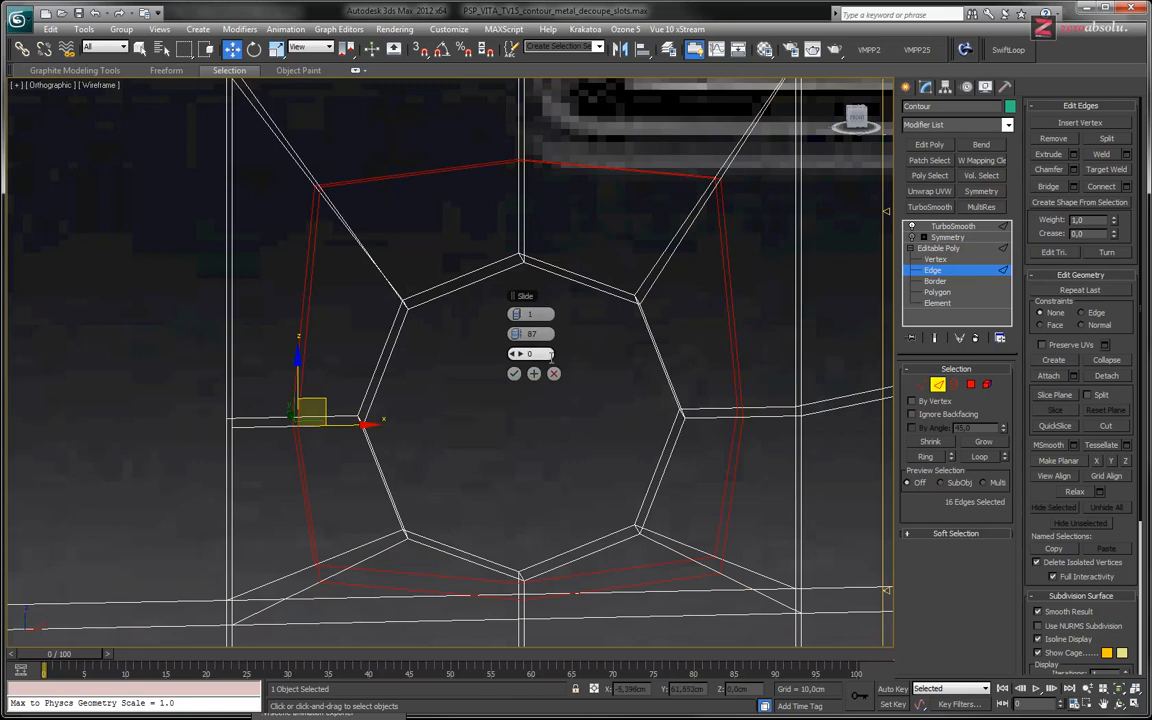
{"action": "left_click_drag", "start_coordinate": [513, 353], "coordinate": [733, 342]}
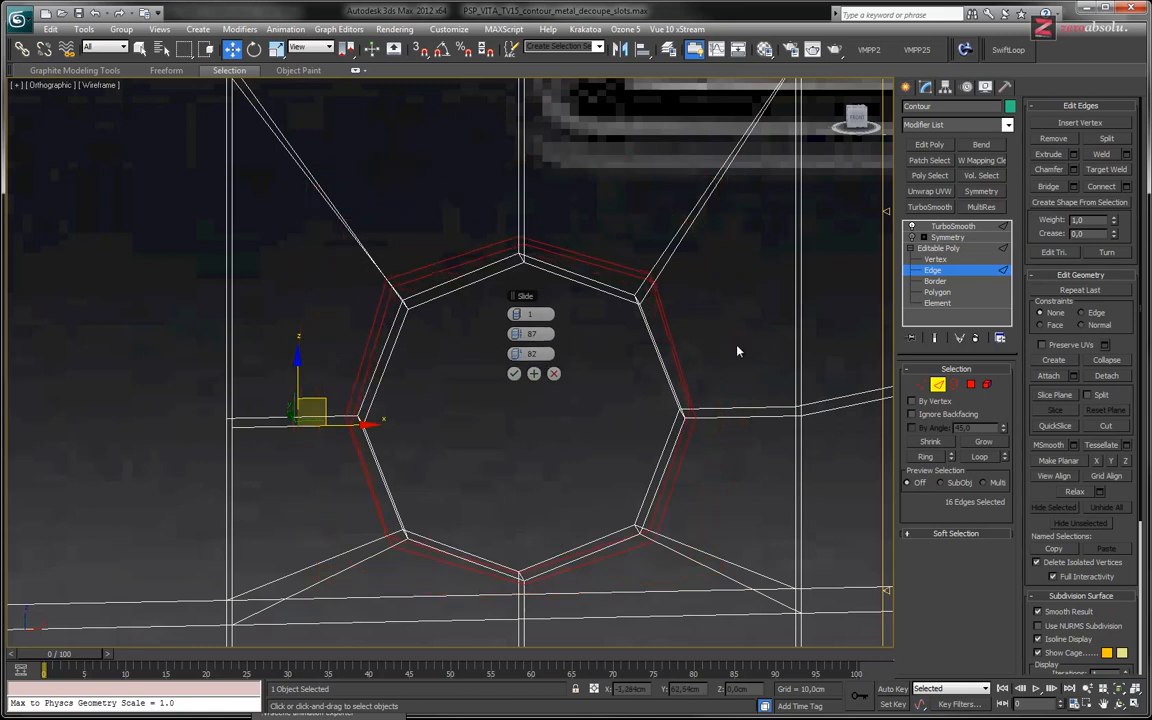
{"action": "key", "text": "F3"}
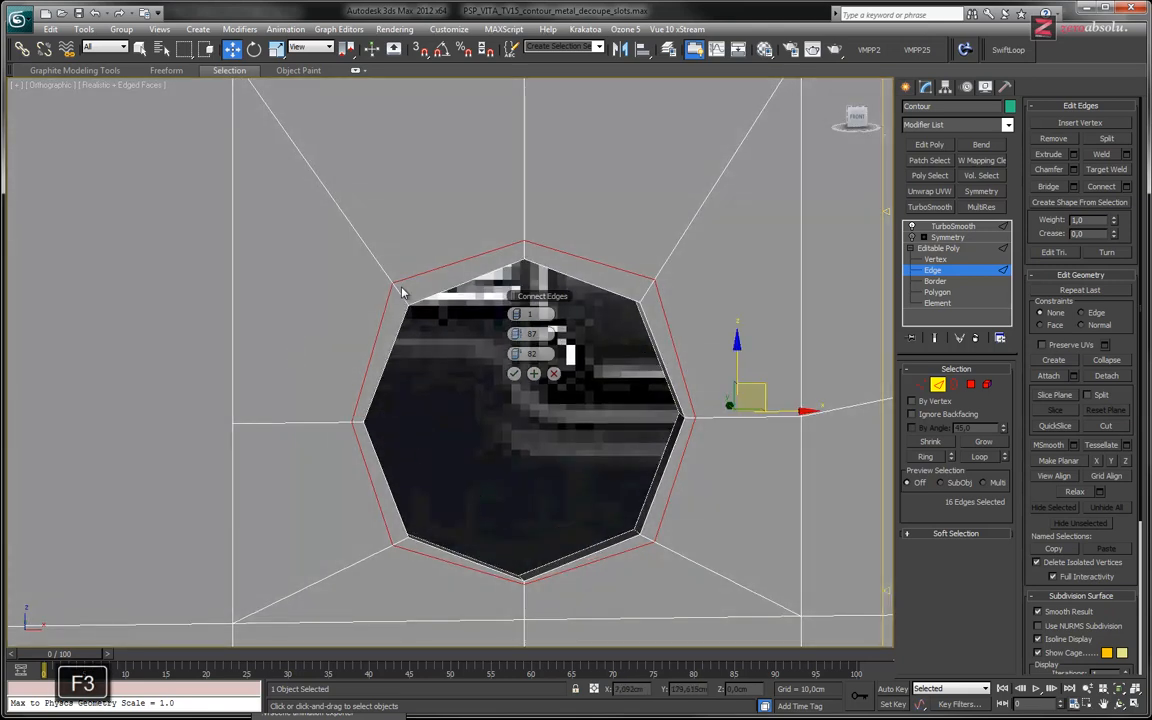
{"action": "middle_click_drag", "start_coordinate": [519, 393], "coordinate": [459, 407], "text": "alt"}
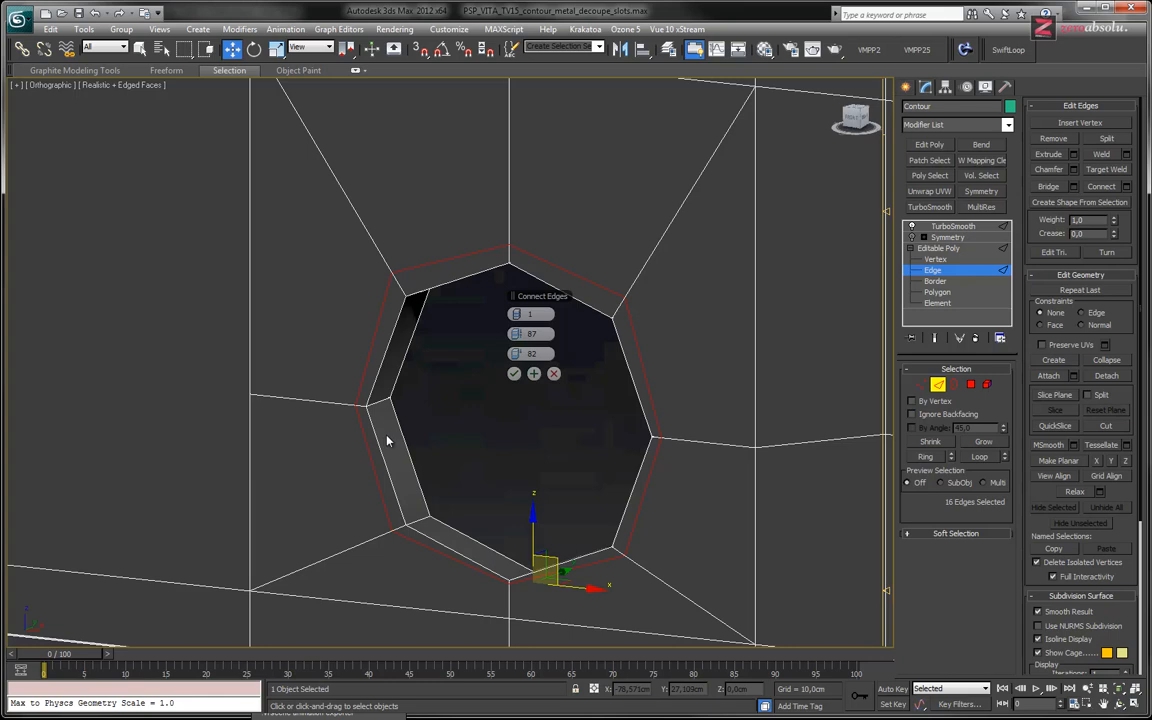
{"action": "key", "text": "Return"}
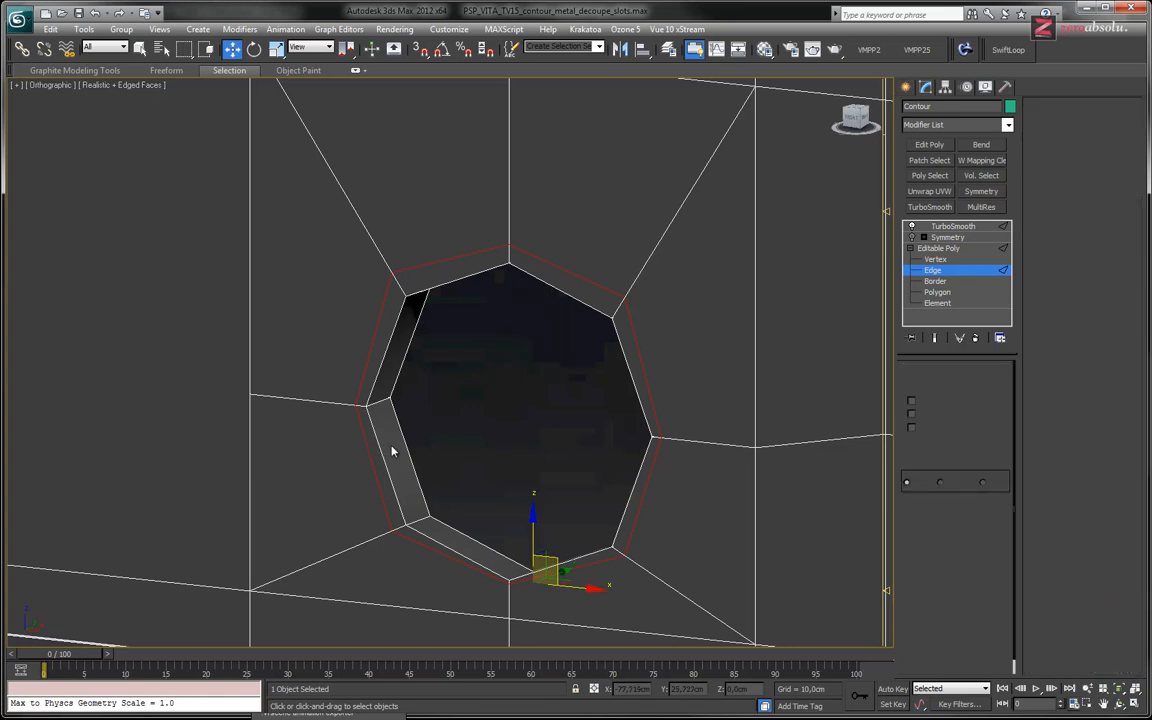
Step: Select the complete loop of inner wall polygons of the octagonal screw hole
{"action": "key", "text": "4"}
{"action": "left_click", "coordinate": [391, 445]}
{"action": "middle_click_drag", "start_coordinate": [391, 449], "coordinate": [397, 362], "text": "alt"}
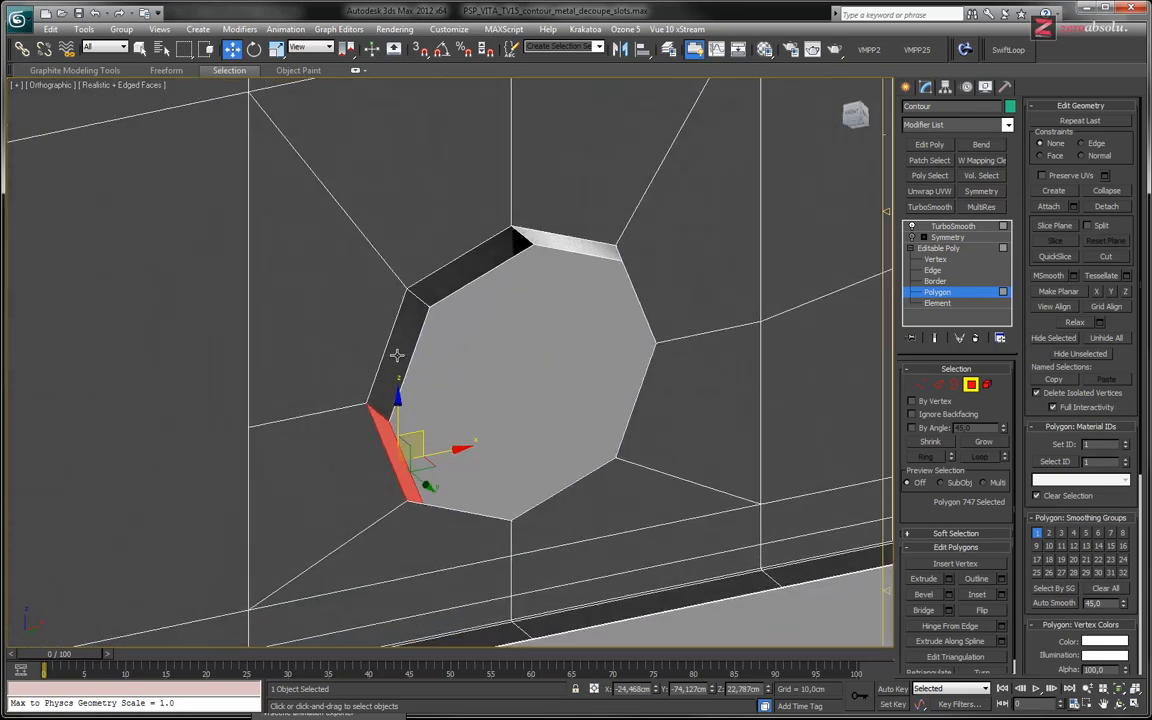
{"action": "left_click", "coordinate": [397, 355], "text": "shift"}
{"action": "middle_click_drag", "start_coordinate": [373, 365], "coordinate": [492, 428], "text": "alt"}
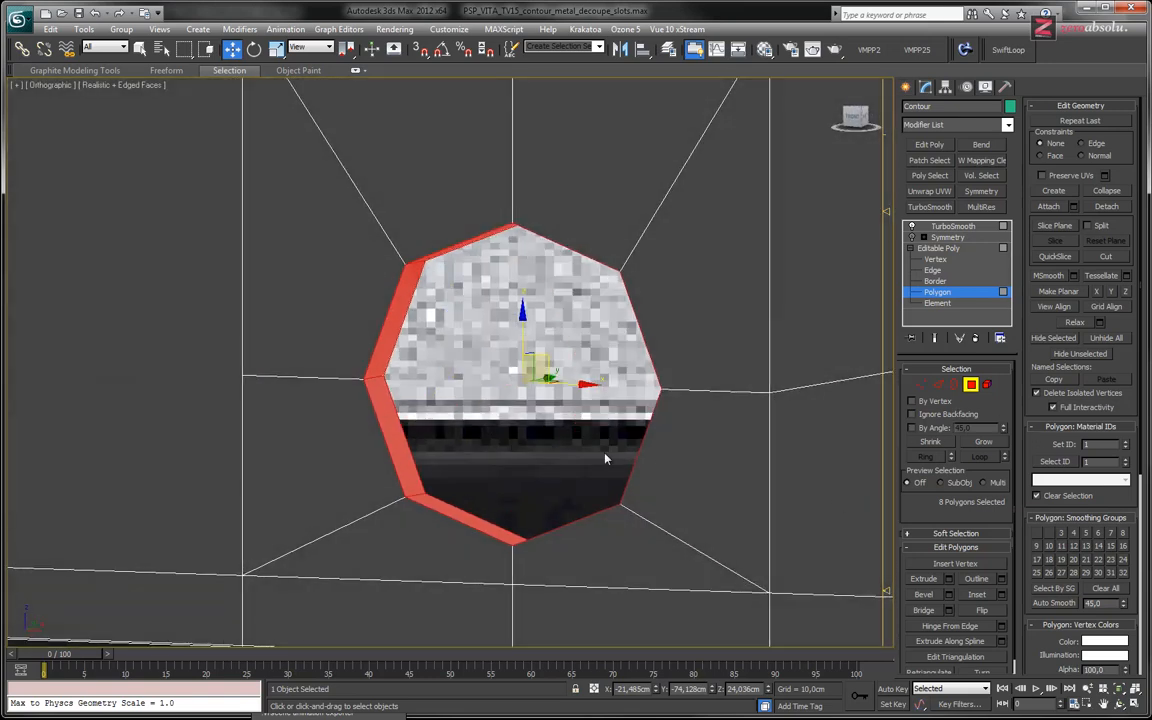
{"action": "left_click", "coordinate": [399, 431]}
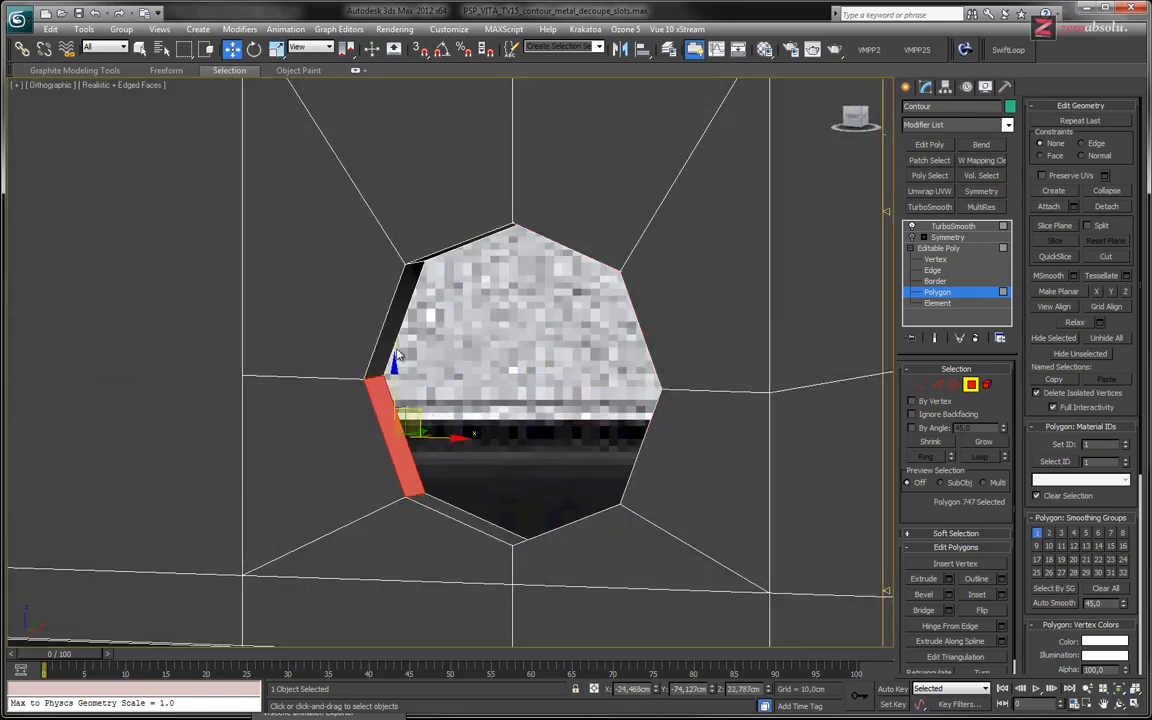
{"action": "middle_click_drag", "start_coordinate": [472, 400], "coordinate": [475, 354], "text": "alt"}
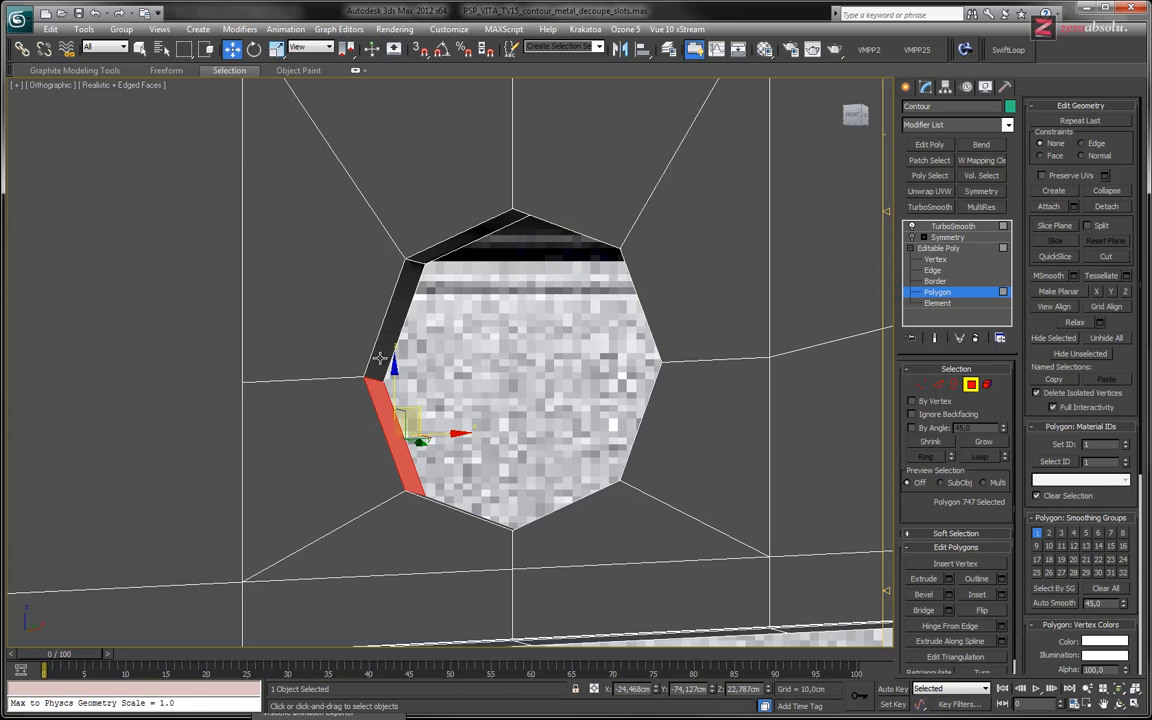
{"action": "left_click", "coordinate": [382, 348], "text": "shift"}
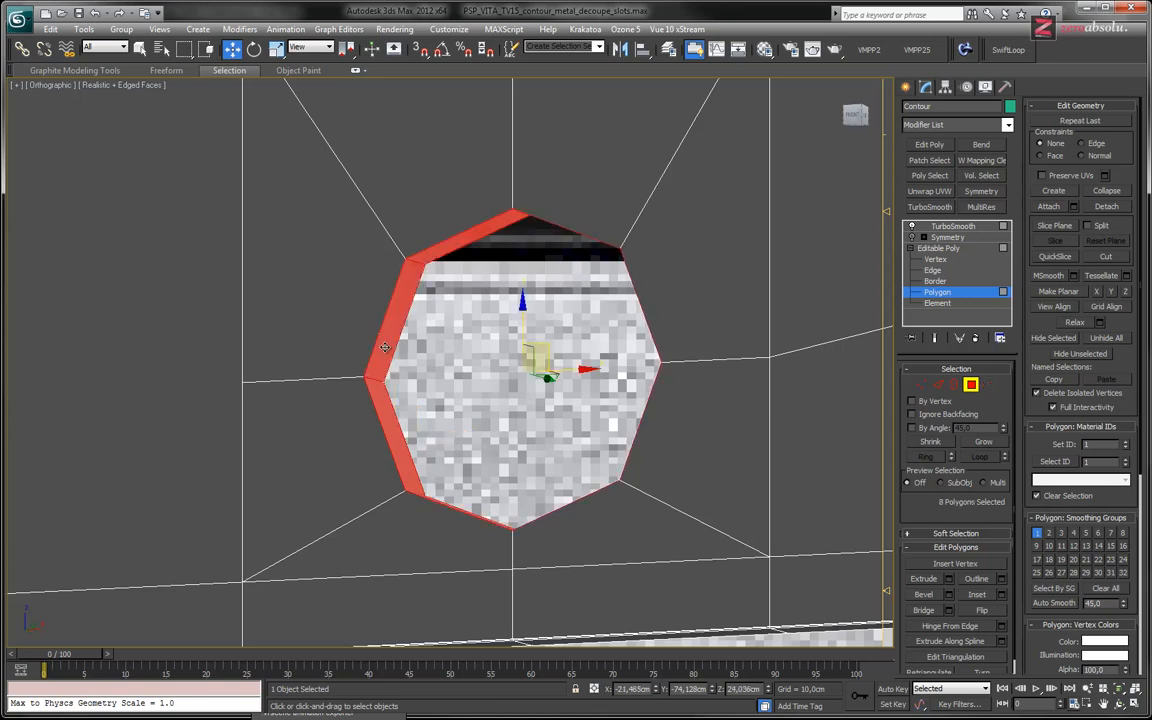
{"action": "middle_click_drag", "start_coordinate": [510, 339], "coordinate": [535, 385], "text": "alt"}
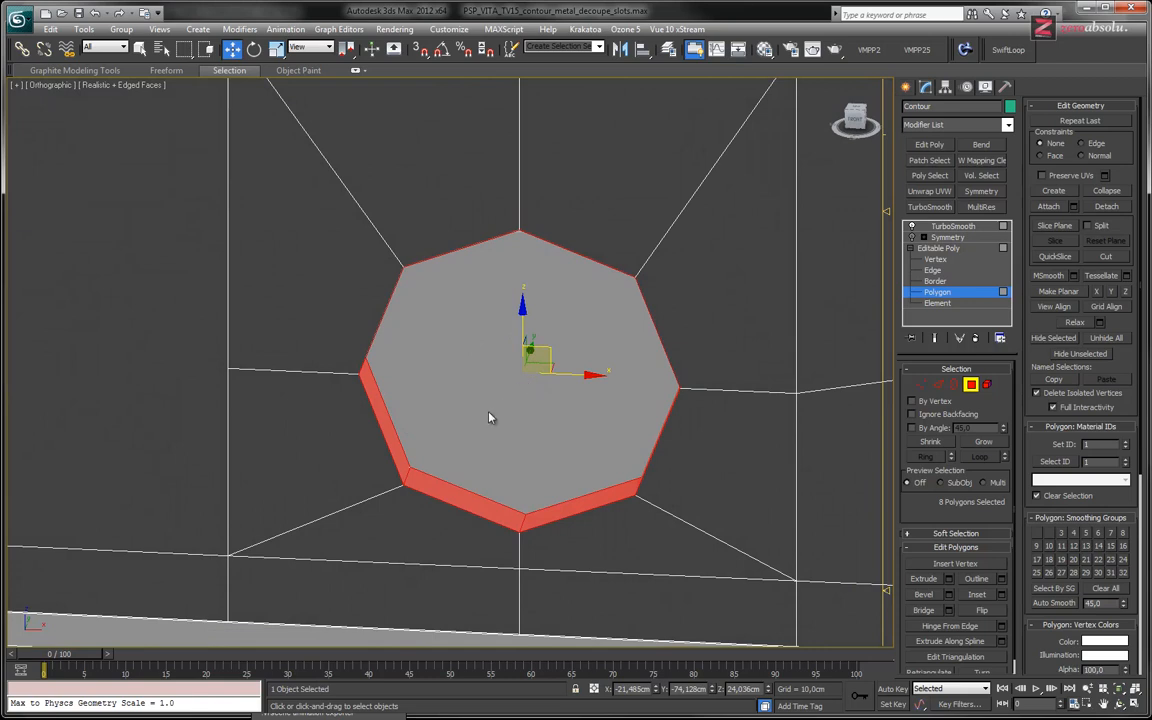
Step: Extrude the screw hole's inner wall polygons slightly towards the hole's centre along their Local Normal
{"action": "left_click", "coordinate": [950, 579]}
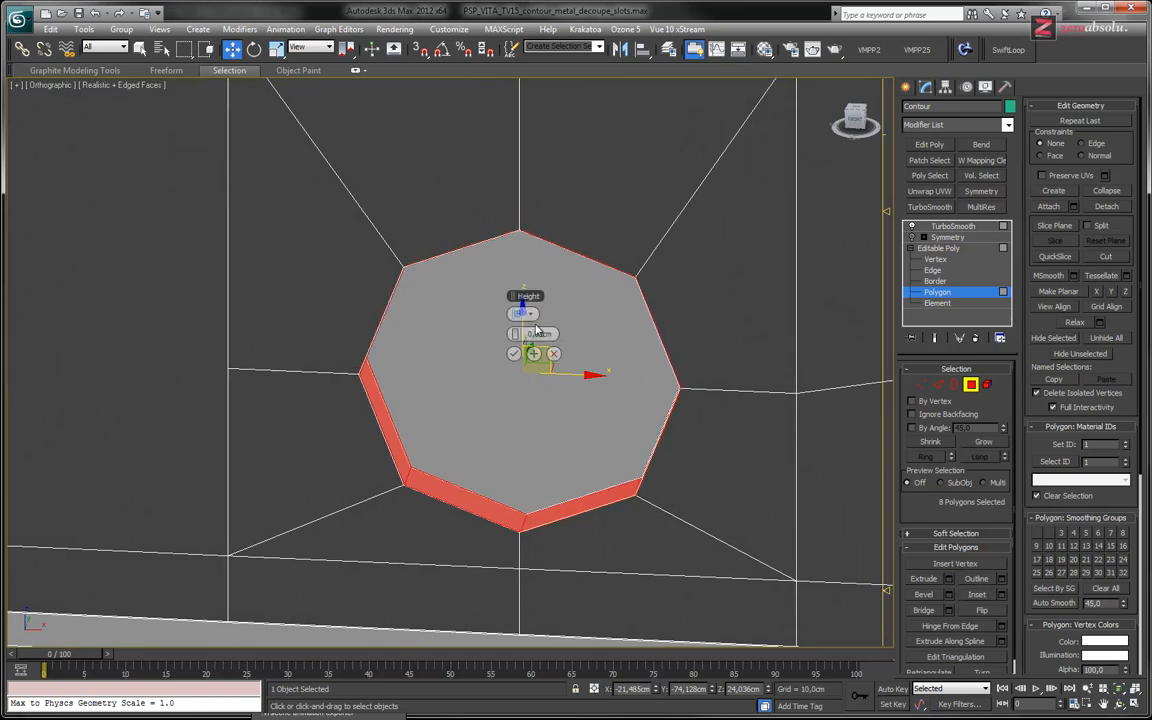
{"action": "left_click_drag", "start_coordinate": [517, 335], "coordinate": [520, 335]}
{"action": "mouse_move", "coordinate": [500, 380]}
{"action": "middle_mouse_down", "text": "alt"}
{"action": "mouse_move", "coordinate": [514, 340]}
{"action": "mouse_move", "coordinate": [502, 365]}
{"action": "middle_mouse_up", "text": "alt"}
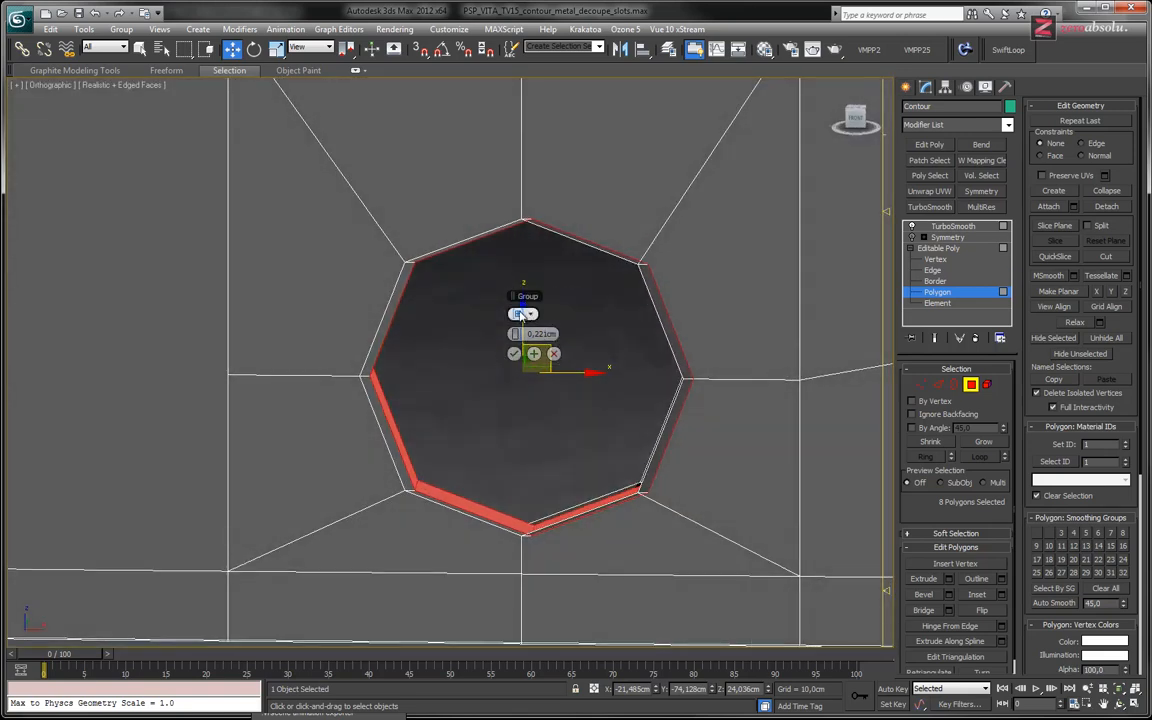
{"action": "left_click", "coordinate": [531, 316]}
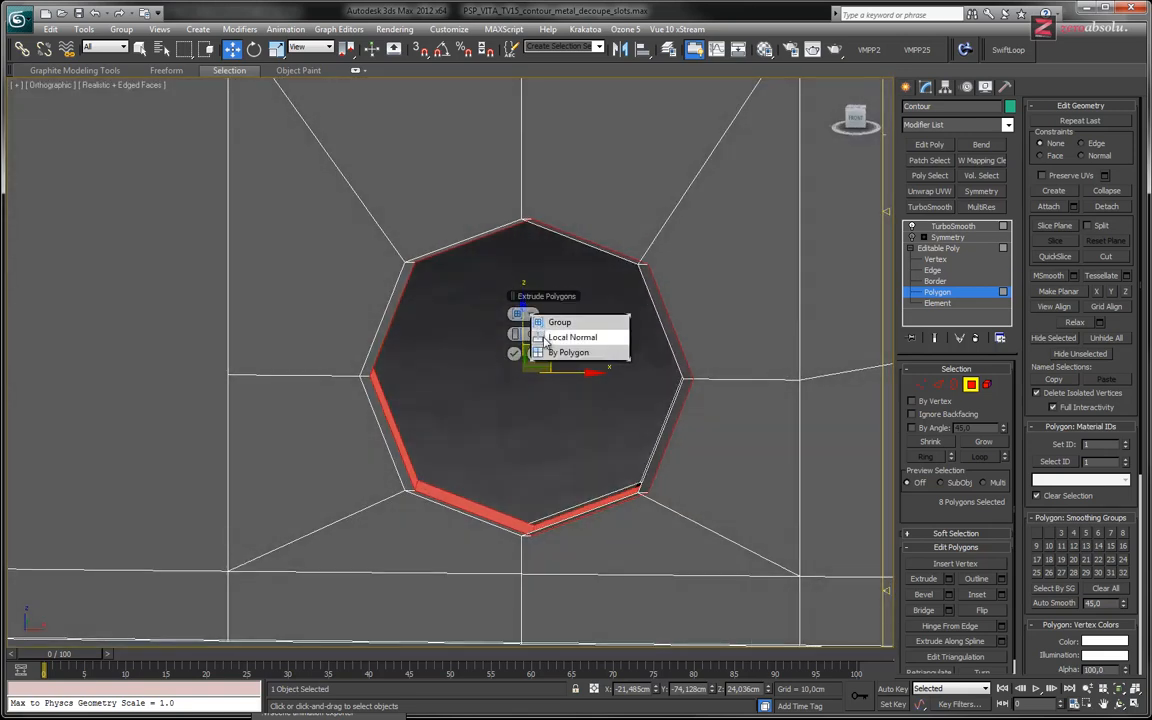
{"action": "left_click", "coordinate": [549, 353]}
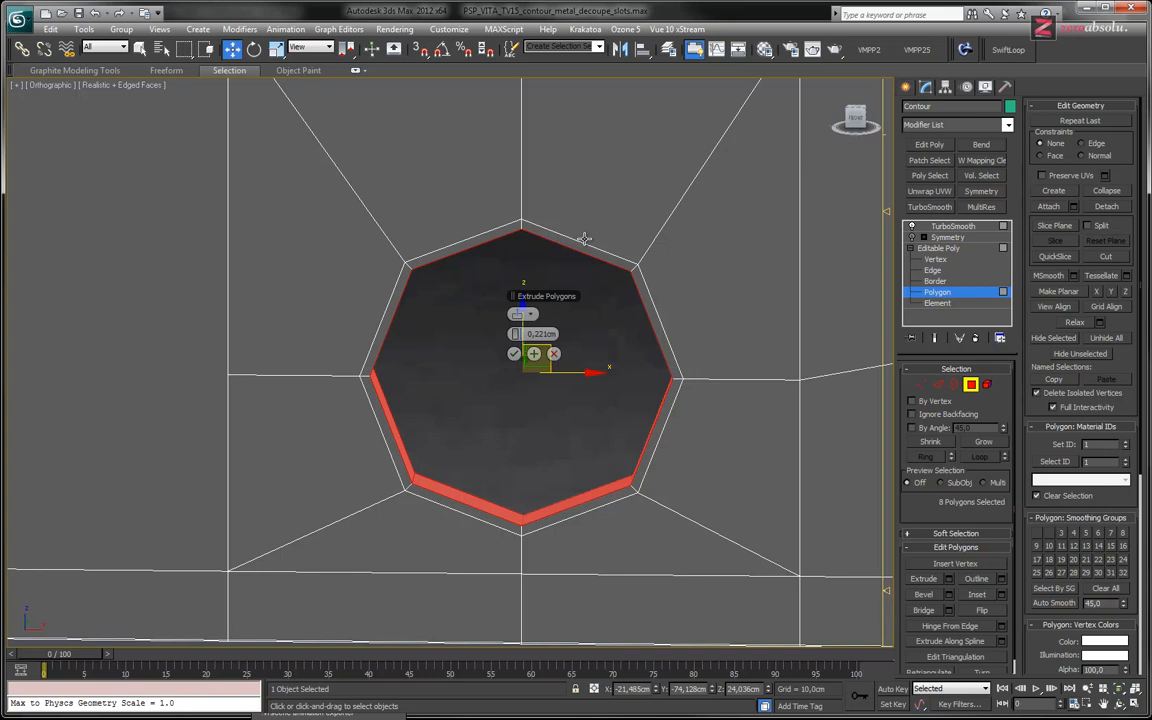
{"action": "mouse_move", "coordinate": [518, 334]}
{"action": "left_mouse_down"}
{"action": "mouse_move", "coordinate": [543, 332]}
{"action": "mouse_move", "coordinate": [516, 333]}
{"action": "left_mouse_up"}
{"action": "mouse_move", "coordinate": [511, 375]}
{"action": "middle_mouse_down", "text": "alt"}
{"action": "mouse_move", "coordinate": [507, 387]}
{"action": "mouse_move", "coordinate": [463, 394]}
{"action": "middle_mouse_up", "text": "alt"}
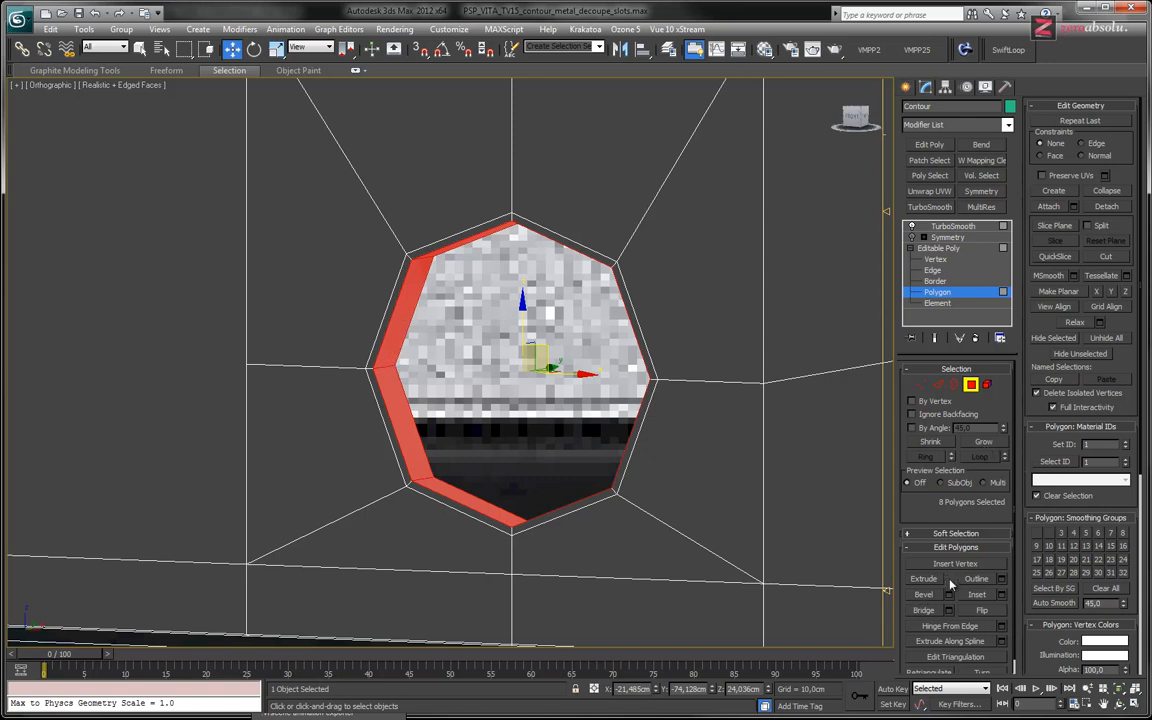
Step: Inset the inner wall polygons of the screw hole slightly to add border edges near the front and back rims
{"action": "left_click", "coordinate": [977, 595]}
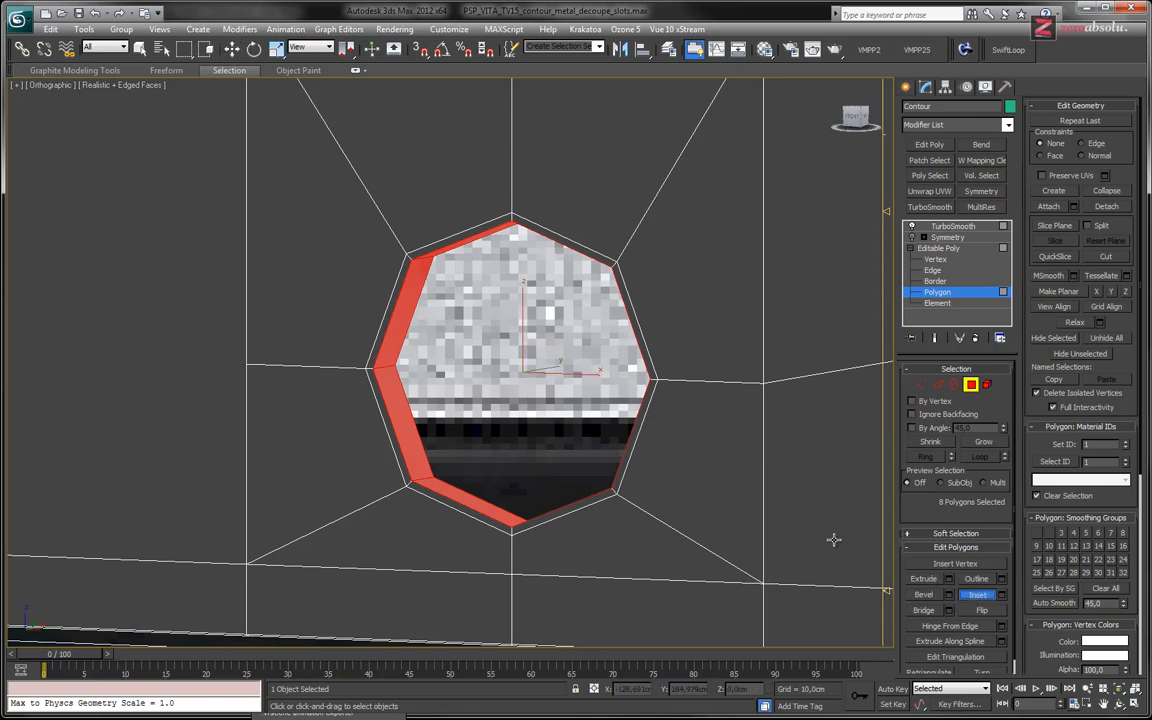
{"action": "left_click_drag", "start_coordinate": [394, 337], "coordinate": [392, 345]}
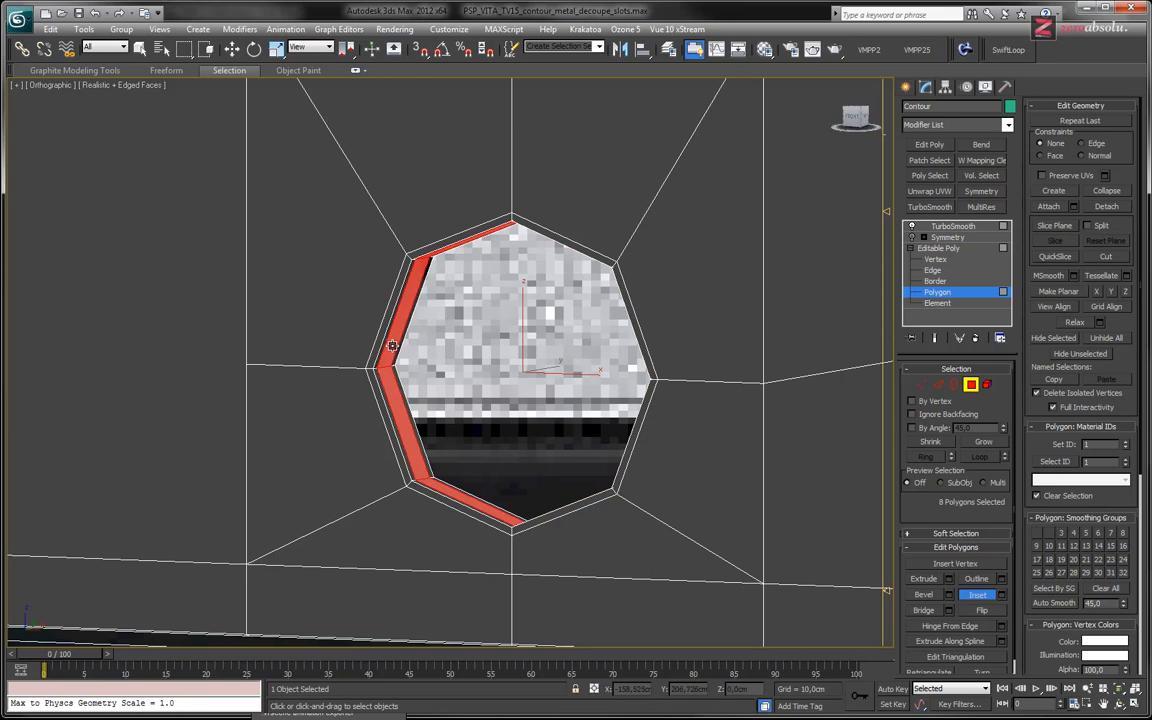
{"action": "middle_click_drag", "start_coordinate": [476, 441], "coordinate": [443, 299], "text": "alt"}
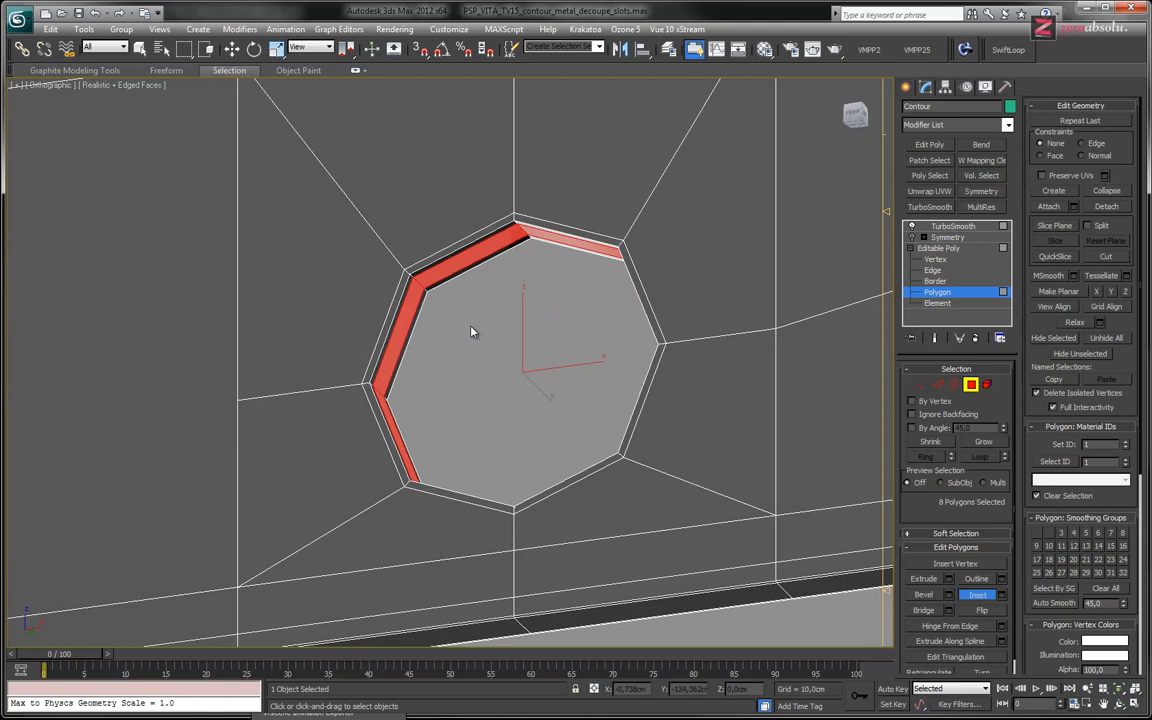
Step: Scale the inset ring of inner wall polygons down uniformly towards the screw hole's centre
{"action": "key", "text": "w"}
{"action": "middle_click_drag", "start_coordinate": [476, 339], "coordinate": [512, 381], "text": "alt"}
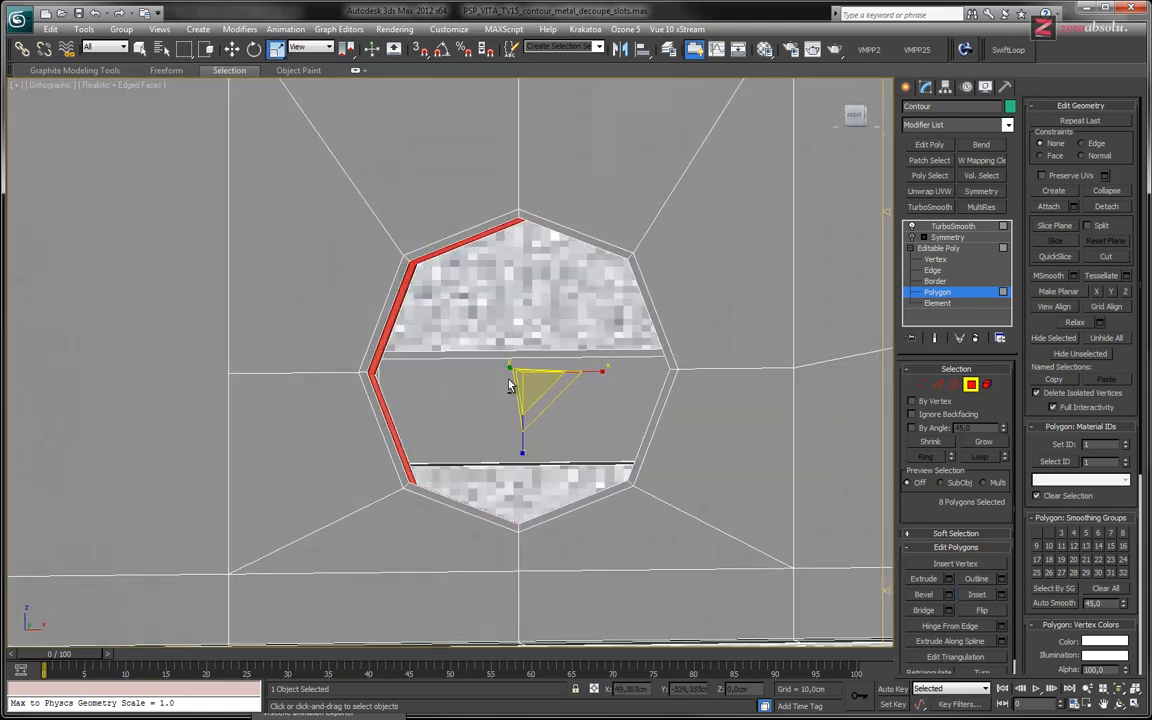
{"action": "mouse_move", "coordinate": [546, 396]}
{"action": "left_mouse_down"}
{"action": "mouse_move", "coordinate": [557, 408]}
{"action": "mouse_move", "coordinate": [547, 397]}
{"action": "left_mouse_up"}
{"action": "mouse_move", "coordinate": [571, 334]}
{"action": "middle_mouse_down", "text": "alt"}
{"action": "mouse_move", "coordinate": [607, 288]}
{"action": "mouse_move", "coordinate": [605, 333]}
{"action": "middle_mouse_up", "text": "alt"}
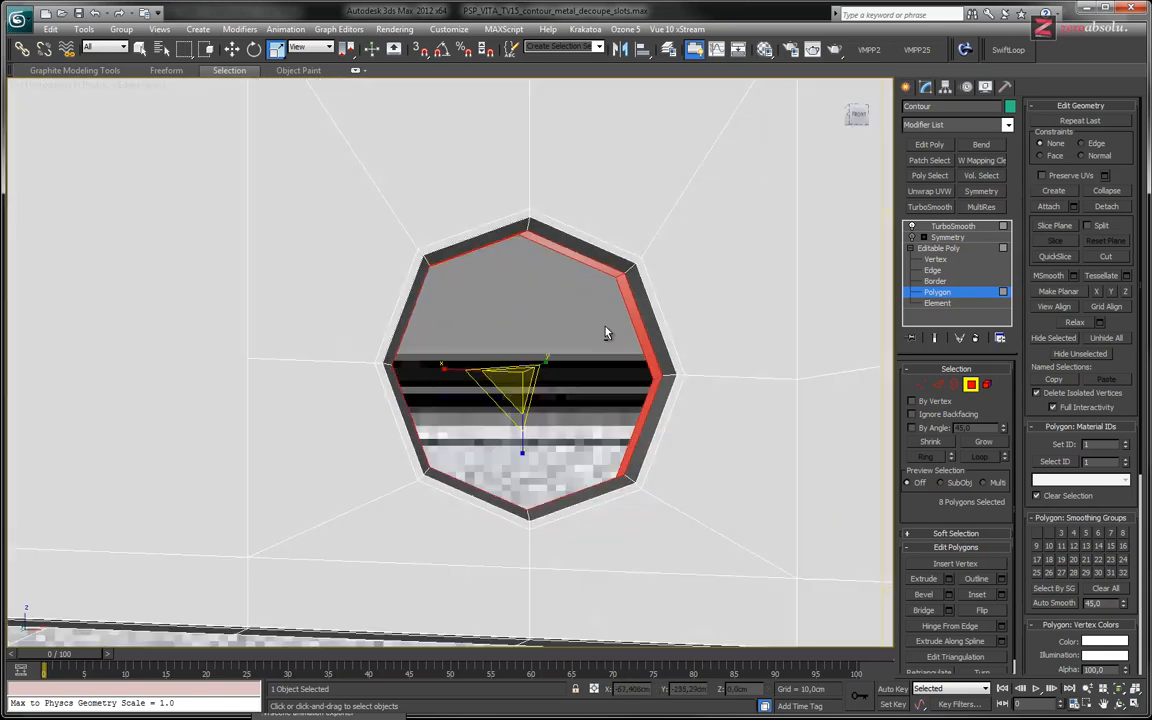
Step: Show the TurboSmooth result without edge display and examine the smoothed screw hole from the front and back
{"action": "middle_click_drag", "start_coordinate": [505, 265], "coordinate": [560, 305], "text": "alt"}
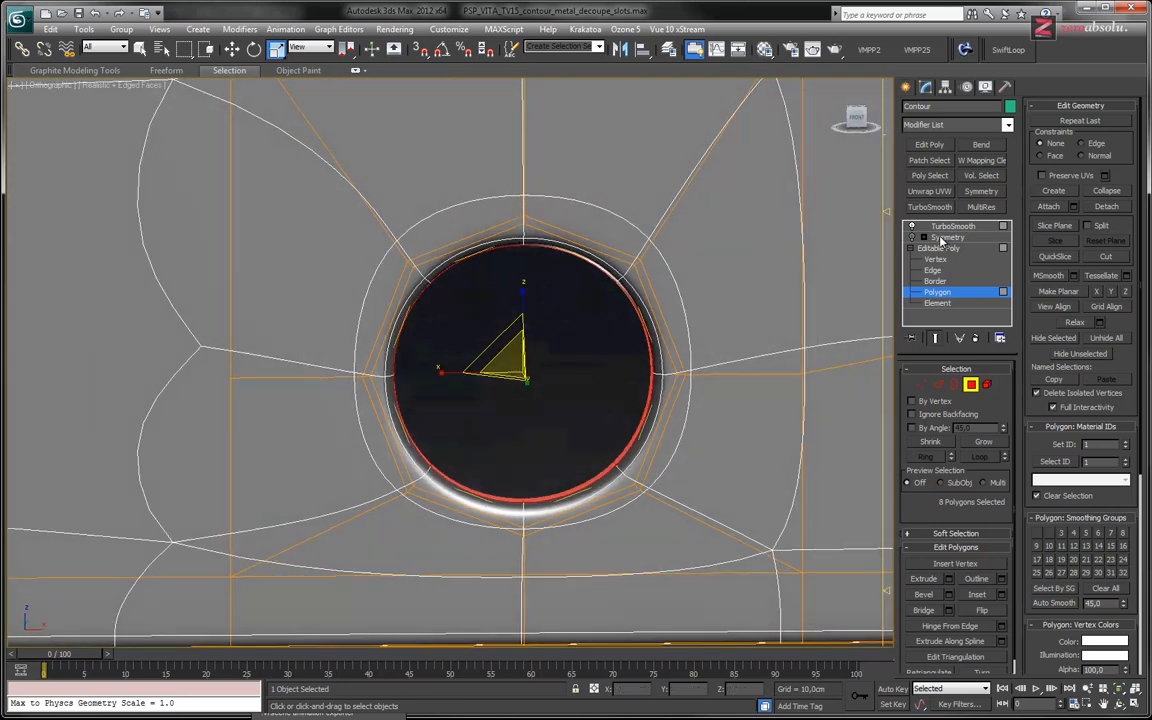
{"action": "left_click", "coordinate": [938, 248]}
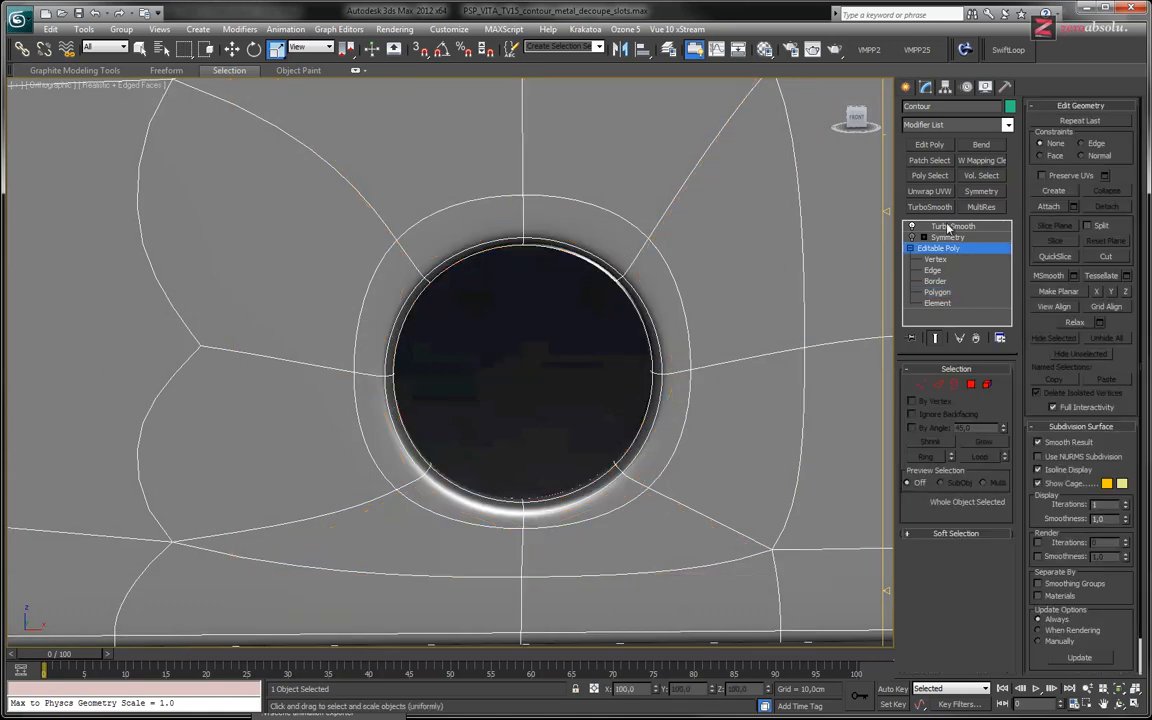
{"action": "left_click", "coordinate": [953, 226]}
{"action": "middle_click_drag", "start_coordinate": [611, 321], "coordinate": [462, 308]}
{"action": "scroll", "coordinate": [499, 311], "scroll_direction": "down", "scroll_amount": 8}
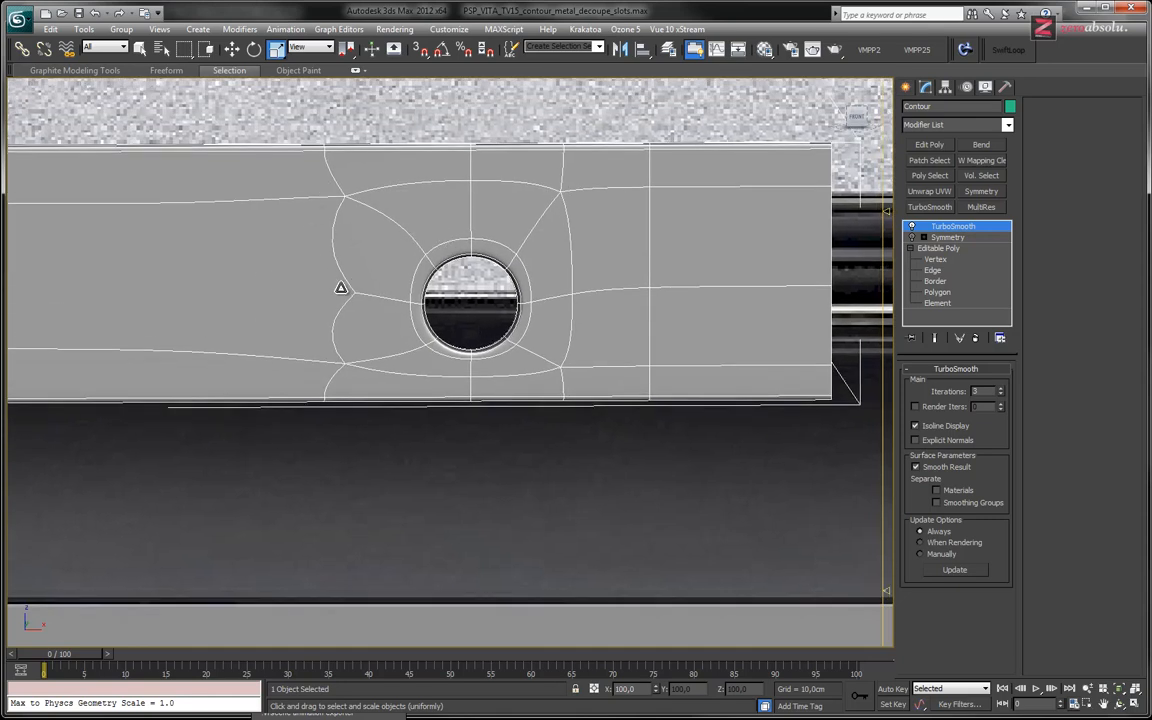
{"action": "middle_click_drag", "start_coordinate": [435, 249], "coordinate": [442, 373]}
{"action": "key", "text": "F4"}
{"action": "scroll", "coordinate": [617, 337], "scroll_direction": "down", "scroll_amount": 10}
{"action": "middle_click_drag", "start_coordinate": [617, 337], "coordinate": [609, 376], "text": "alt"}
{"action": "scroll", "coordinate": [487, 329], "scroll_direction": "up", "scroll_amount": 10}
{"action": "middle_click_drag", "start_coordinate": [489, 370], "coordinate": [515, 262]}
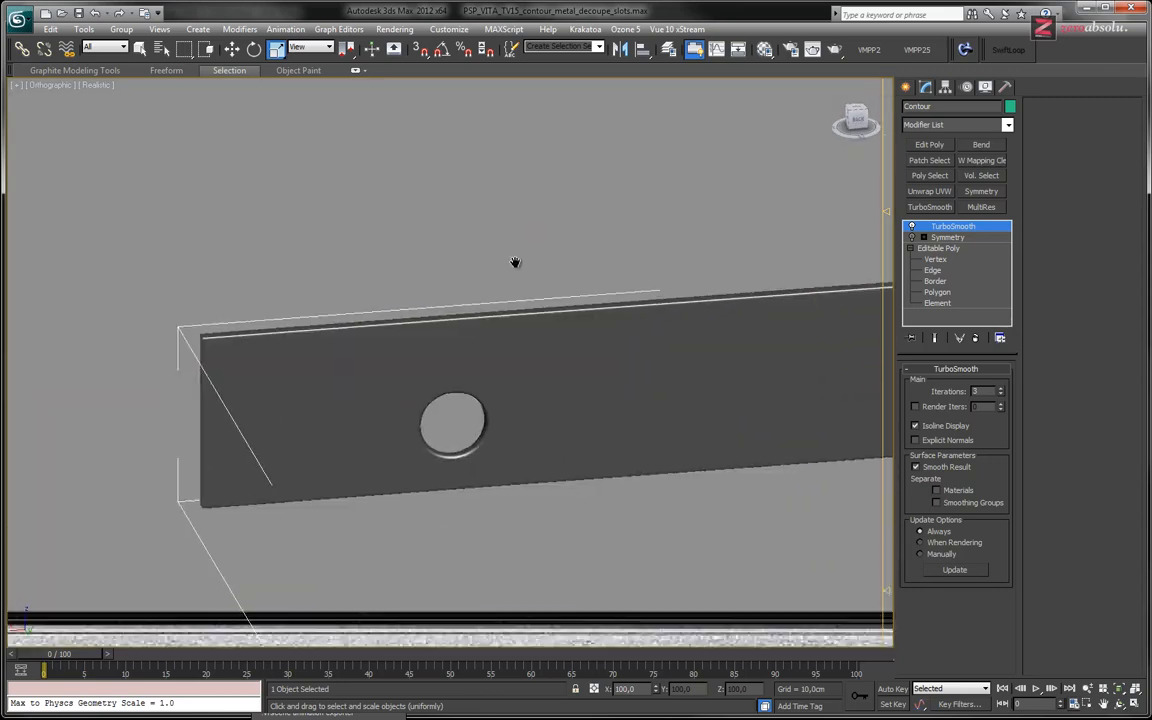
{"action": "scroll", "coordinate": [478, 337], "scroll_direction": "up", "scroll_amount": 5}
{"action": "scroll", "coordinate": [478, 337], "scroll_direction": "down", "scroll_amount": 2}
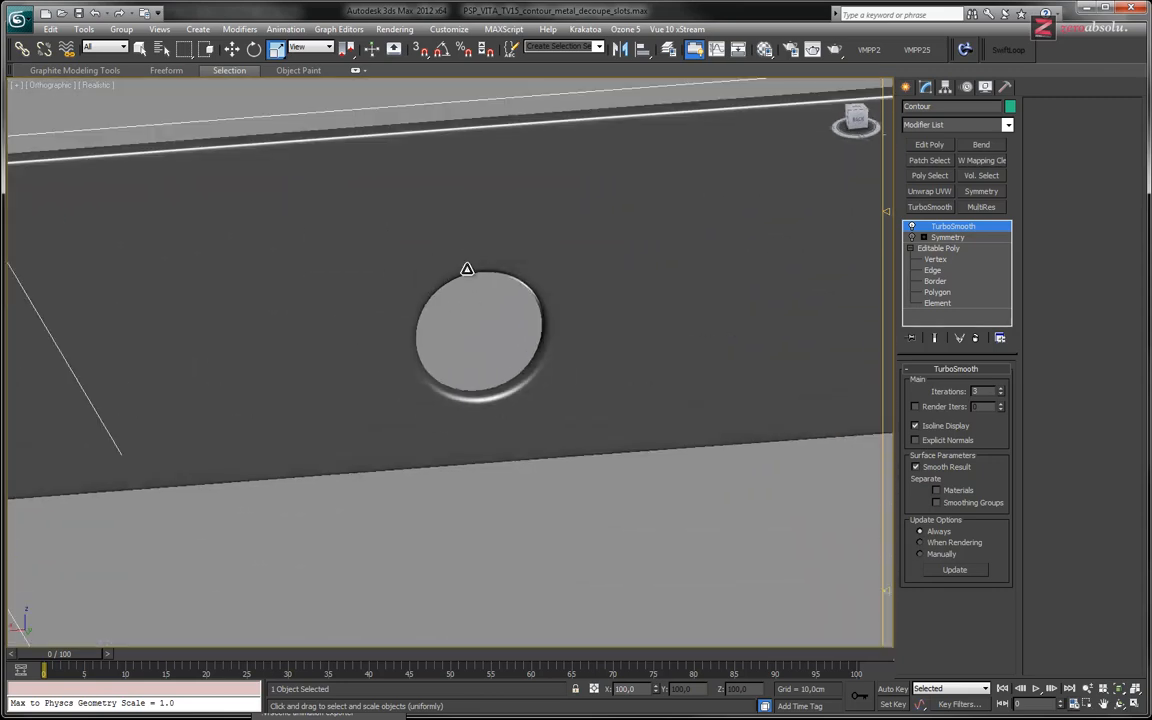
Step: Select the contour's non-quad polygons and remove those beside the screw hole from the selection
{"action": "left_click", "coordinate": [937, 291]}
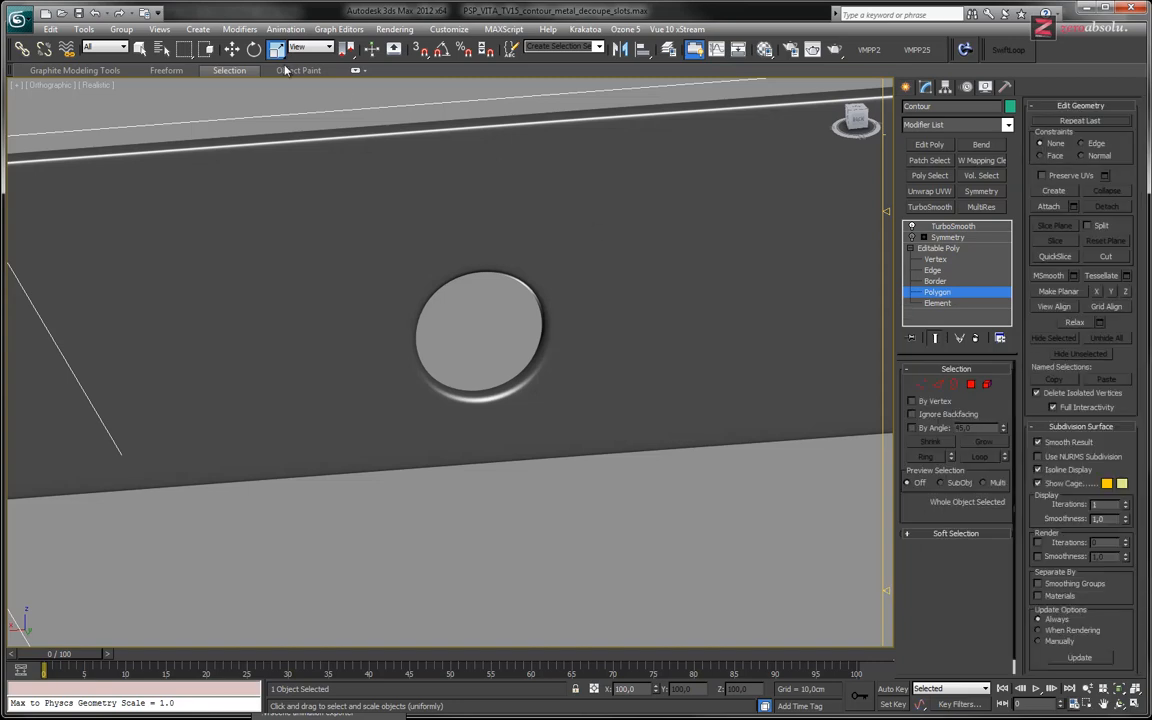
{"action": "mouse_move", "coordinate": [237, 75]}
{"action": "left_click", "coordinate": [47, 121]}
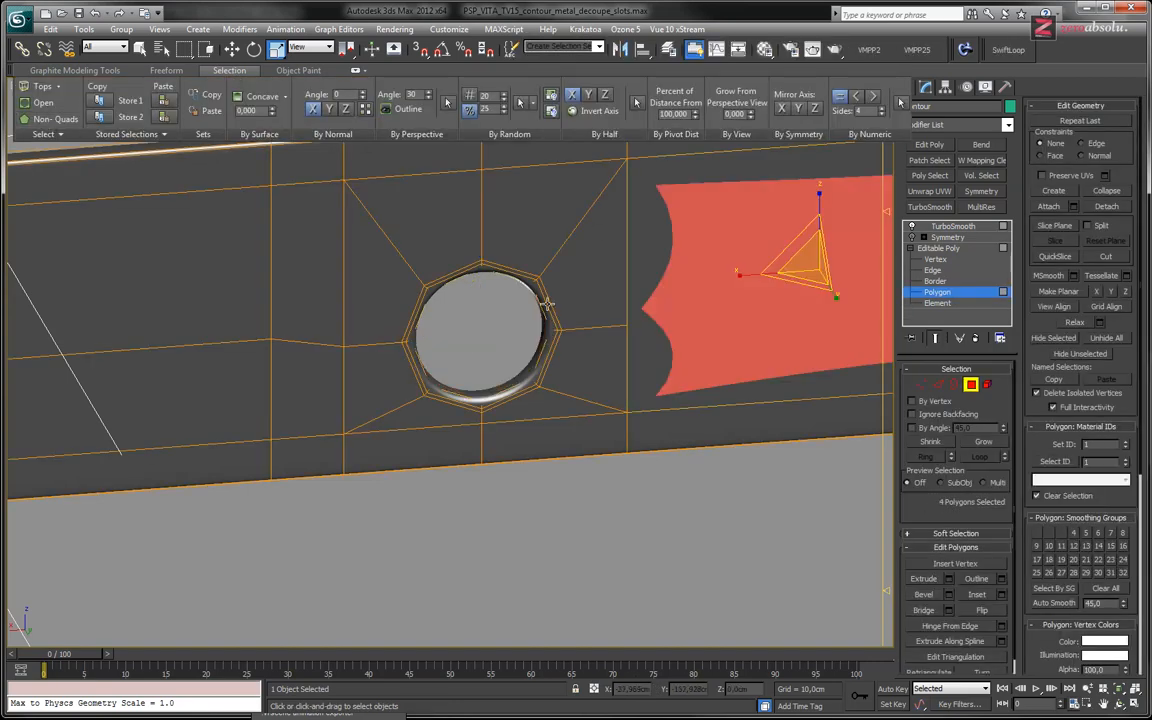
{"action": "scroll", "coordinate": [381, 303], "scroll_direction": "down", "scroll_amount": 6}
{"action": "scroll", "coordinate": [381, 303], "scroll_direction": "up", "scroll_amount": 3}
{"action": "middle_click_drag", "start_coordinate": [462, 374], "coordinate": [613, 370], "text": "alt"}
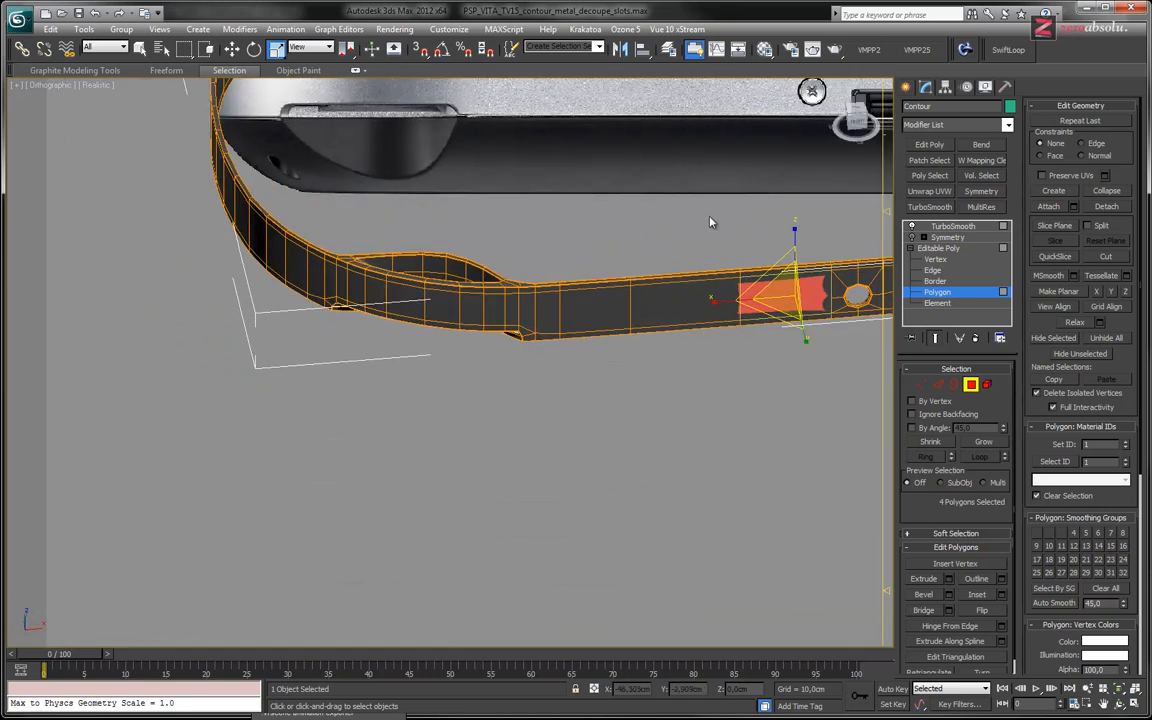
{"action": "left_click_drag", "start_coordinate": [697, 193], "coordinate": [854, 399], "text": "alt"}
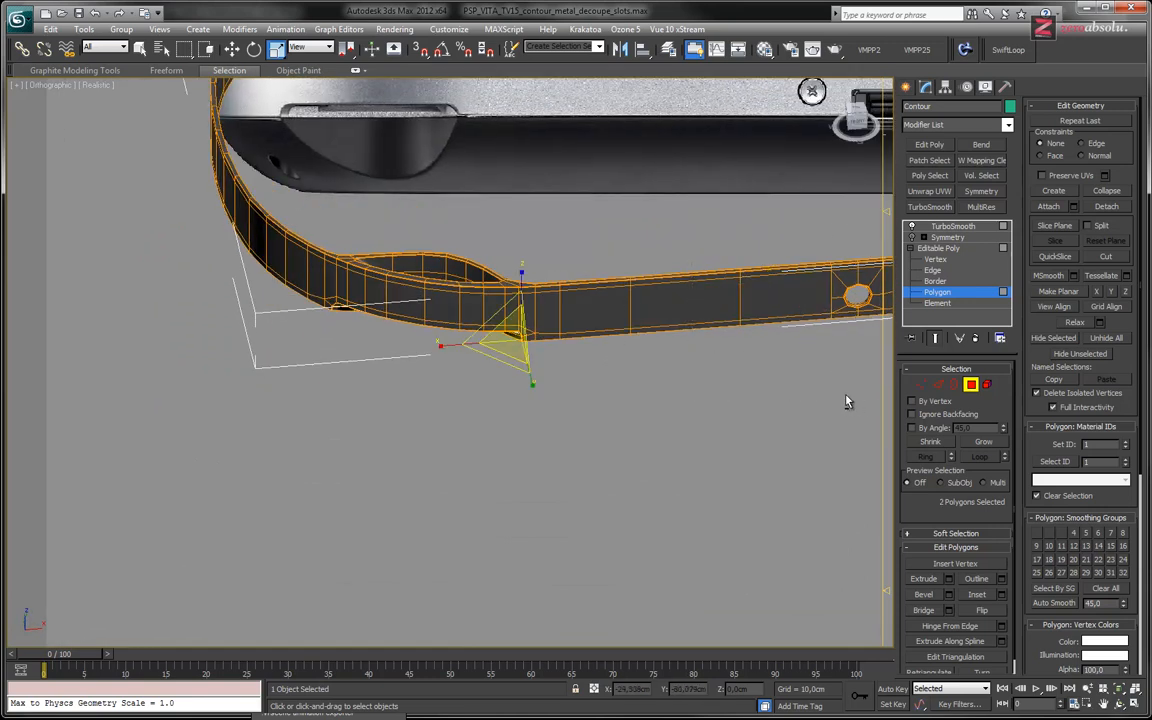
Step: Examine and deselect the remaining non-quad polygons at the ends of the curved notch, returning to the TurboSmooth level
{"action": "middle_click_drag", "start_coordinate": [533, 355], "coordinate": [577, 309], "text": "alt"}
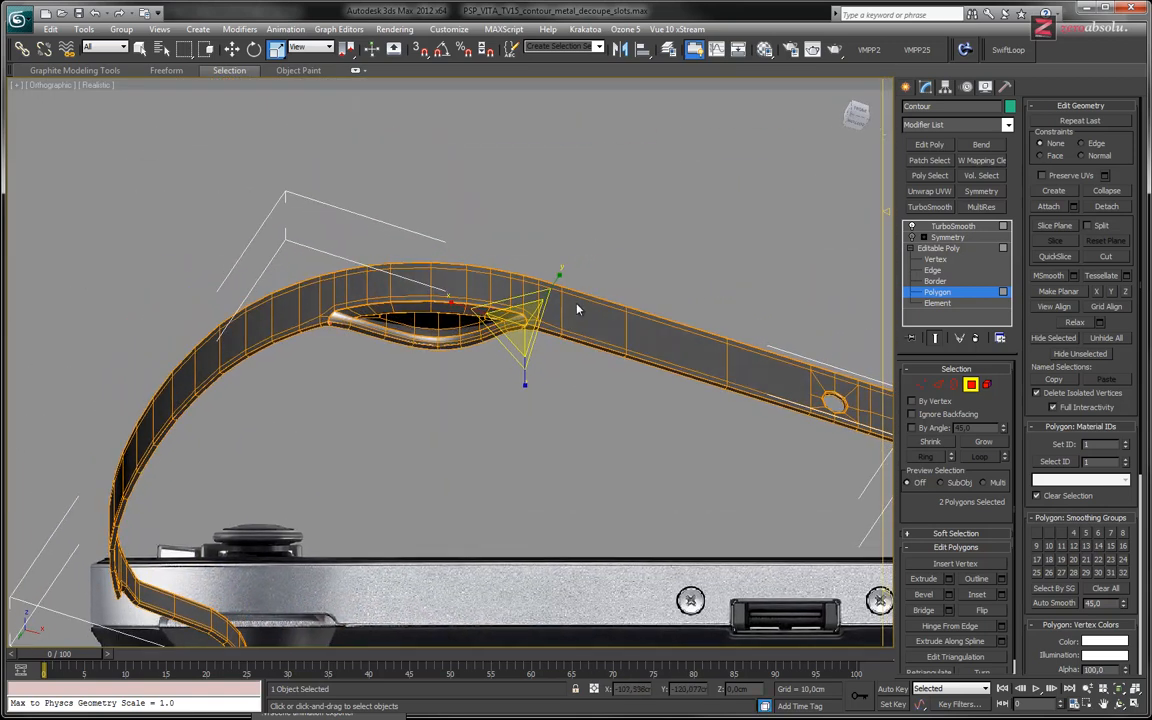
{"action": "left_click", "coordinate": [517, 278], "text": "alt"}
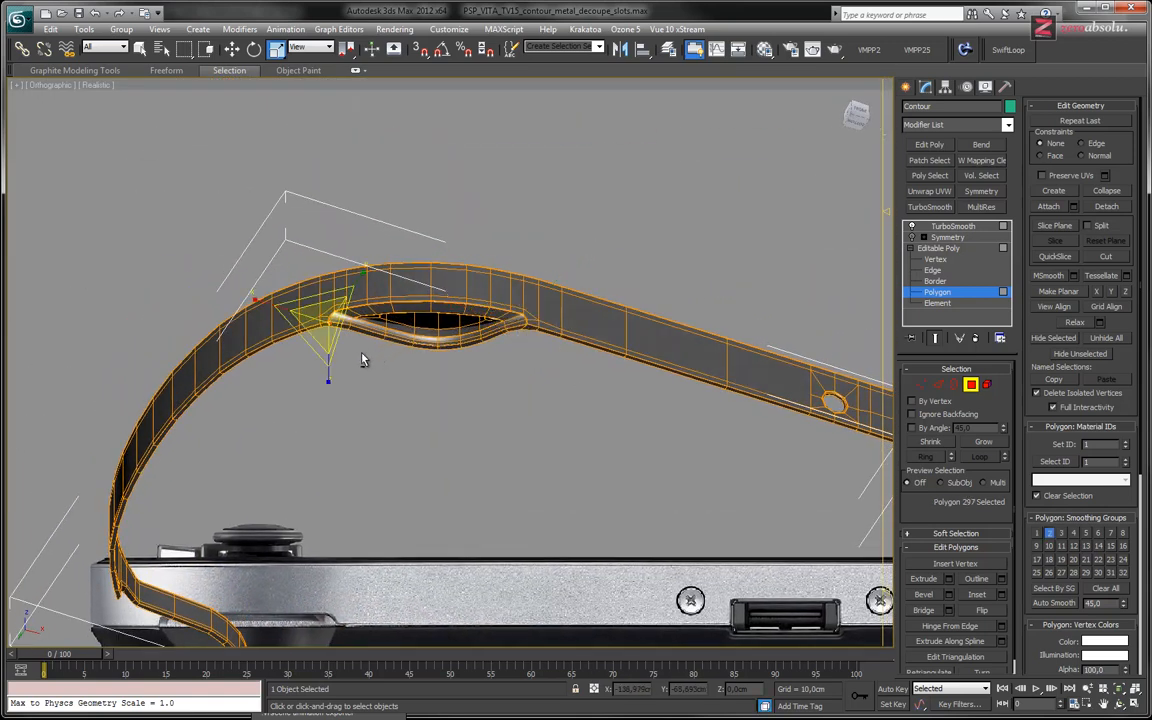
{"action": "left_click_drag", "start_coordinate": [302, 299], "coordinate": [279, 287], "text": "alt"}
{"action": "middle_click_drag", "start_coordinate": [501, 317], "coordinate": [522, 434], "text": "alt"}
{"action": "scroll", "coordinate": [496, 387], "scroll_direction": "down", "scroll_amount": 4}
{"action": "middle_click_drag", "start_coordinate": [535, 436], "coordinate": [561, 458]}
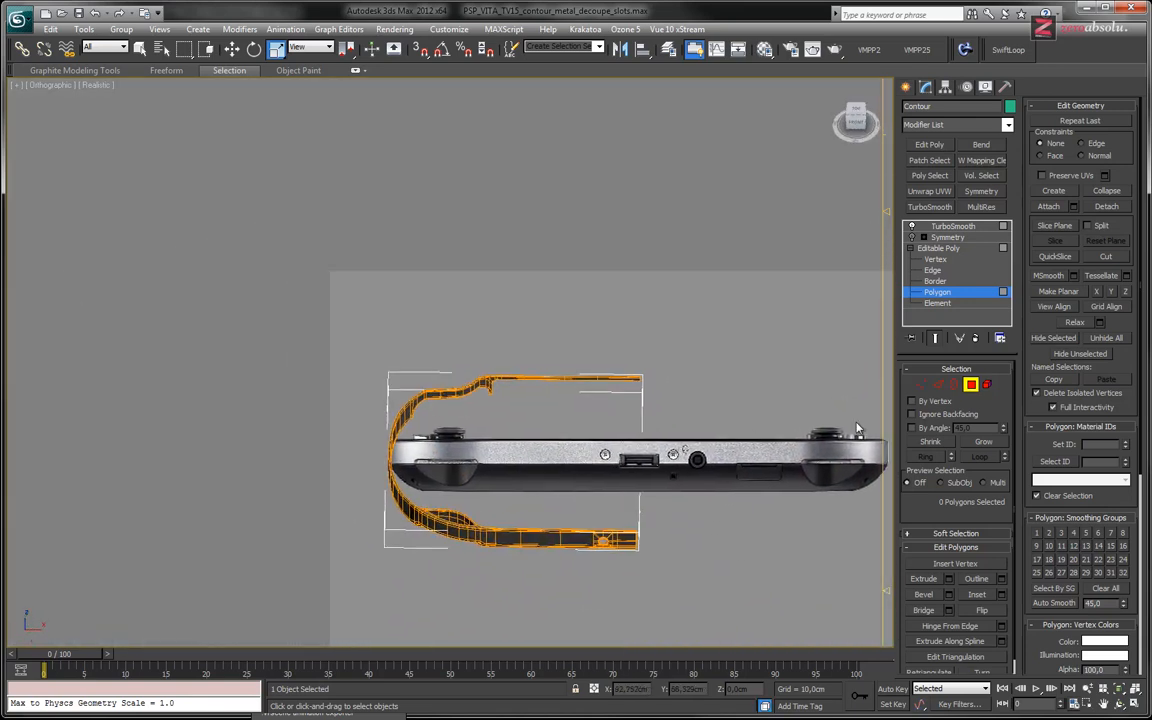
{"action": "left_click", "coordinate": [982, 292]}
{"action": "left_click", "coordinate": [965, 227]}
Step: Switch the viewport to the Front view around the screw hole and show the smoothed contour with edged faces
{"action": "middle_click_drag", "start_coordinate": [596, 550], "coordinate": [558, 481]}
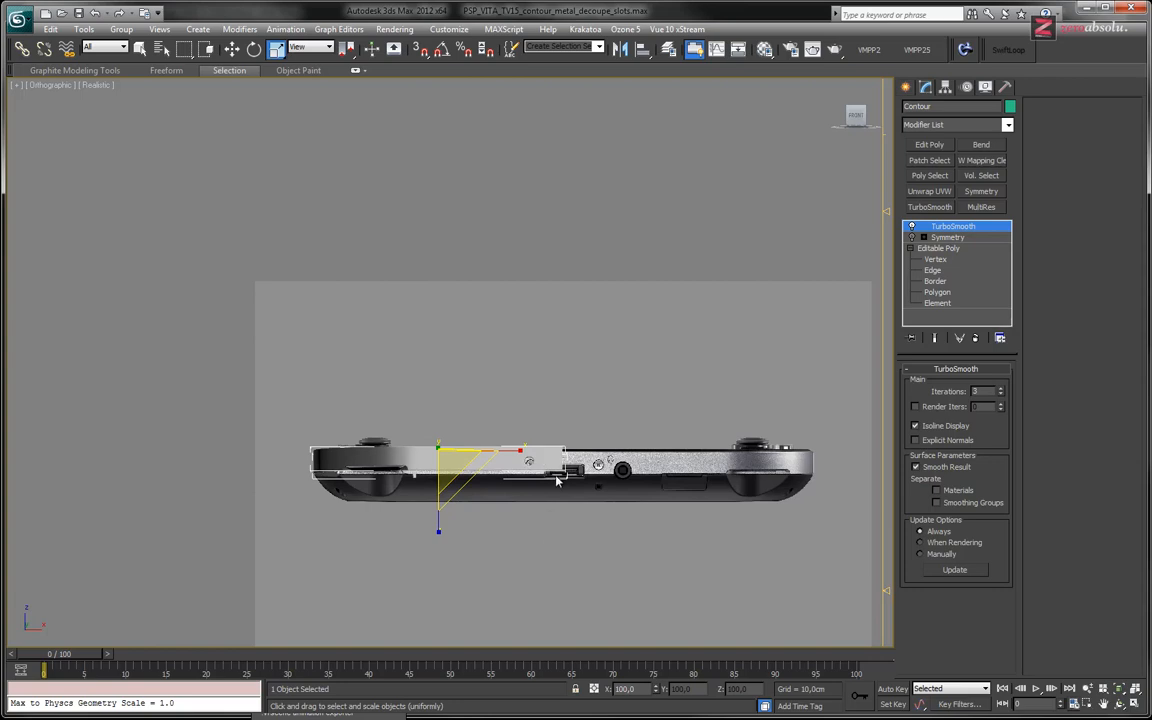
{"action": "left_click", "coordinate": [45, 84]}
{"action": "left_click", "coordinate": [85, 197]}
{"action": "middle_click_drag", "start_coordinate": [491, 405], "coordinate": [495, 449]}
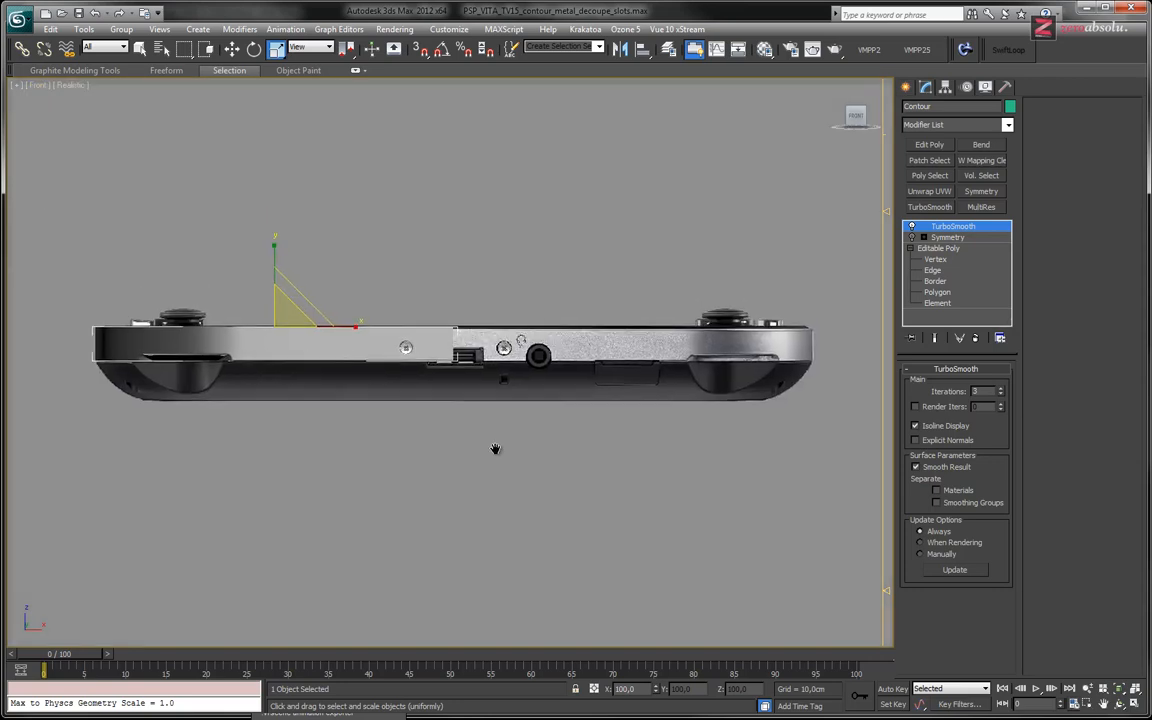
{"action": "scroll", "coordinate": [437, 375], "scroll_direction": "up", "scroll_amount": 10}
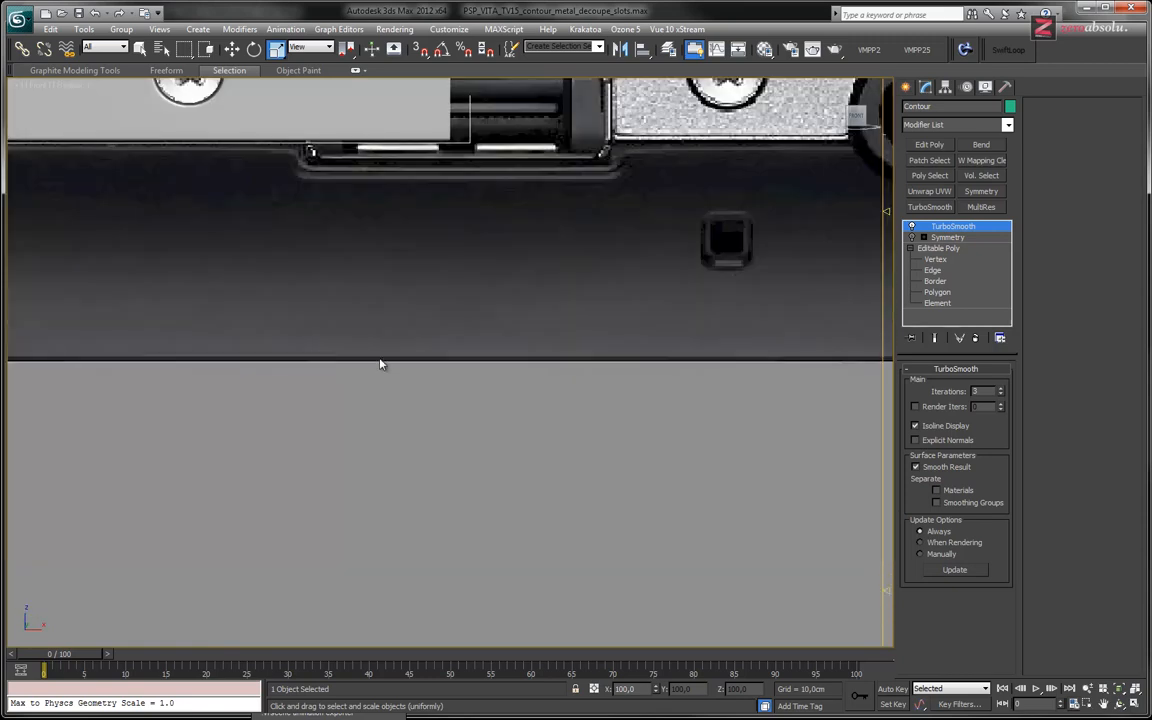
{"action": "middle_click_drag", "start_coordinate": [417, 261], "coordinate": [509, 501]}
{"action": "middle_click_drag", "start_coordinate": [386, 316], "coordinate": [460, 389]}
{"action": "scroll", "coordinate": [423, 374], "scroll_direction": "up", "scroll_amount": 2}
{"action": "key", "text": "F4"}
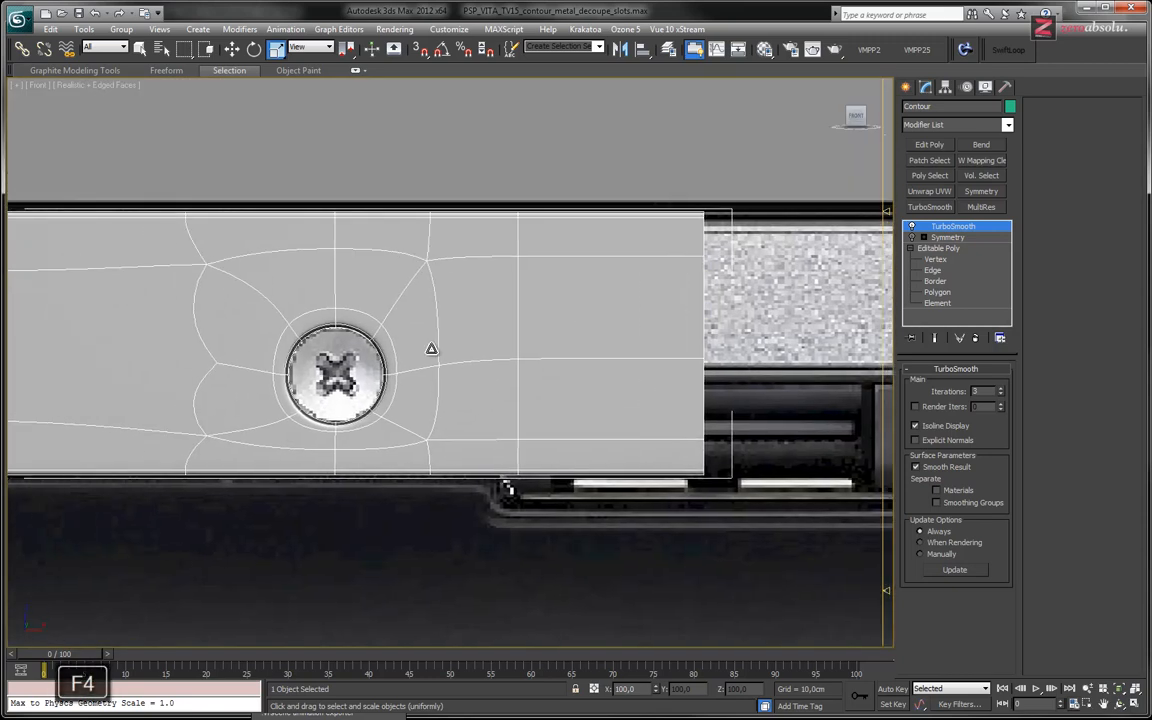
Step: Display the unsmoothed contour as wireframe and examine how its edges line up with the connector slot in the reference image
{"action": "left_click", "coordinate": [940, 292]}
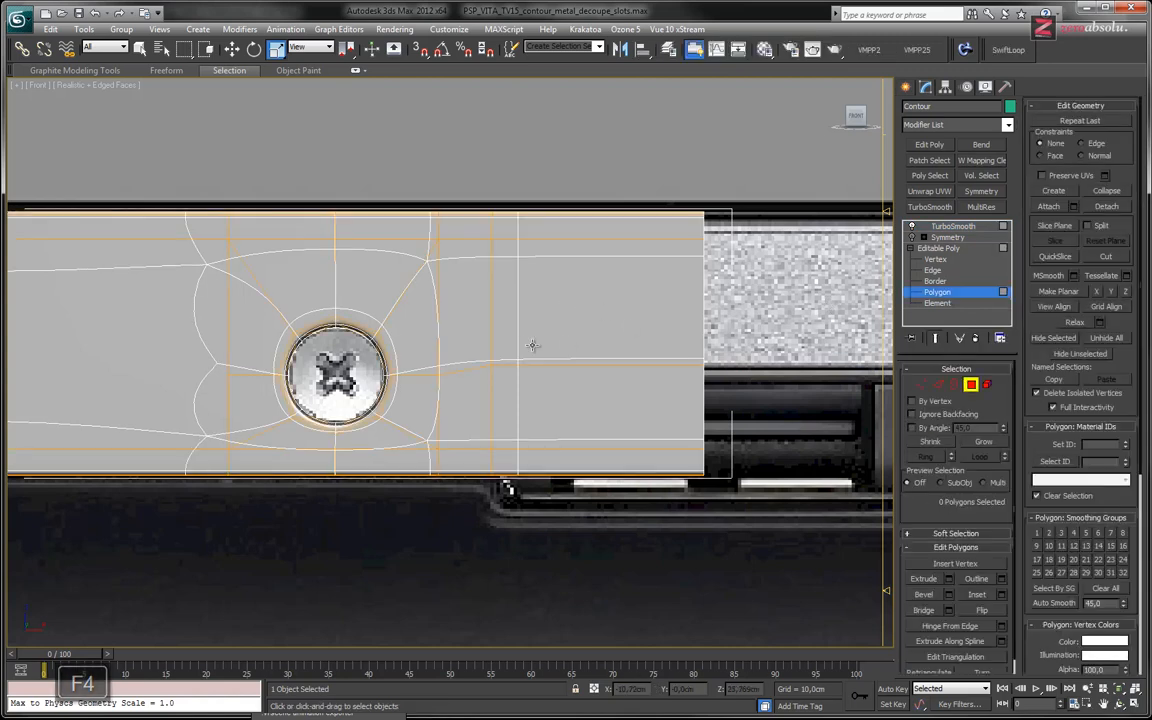
{"action": "left_click", "coordinate": [935, 339]}
{"action": "mouse_move", "coordinate": [440, 349]}
{"action": "middle_mouse_down"}
{"action": "mouse_move", "coordinate": [432, 311]}
{"action": "mouse_move", "coordinate": [442, 326]}
{"action": "middle_mouse_up"}
{"action": "key", "text": "F3"}
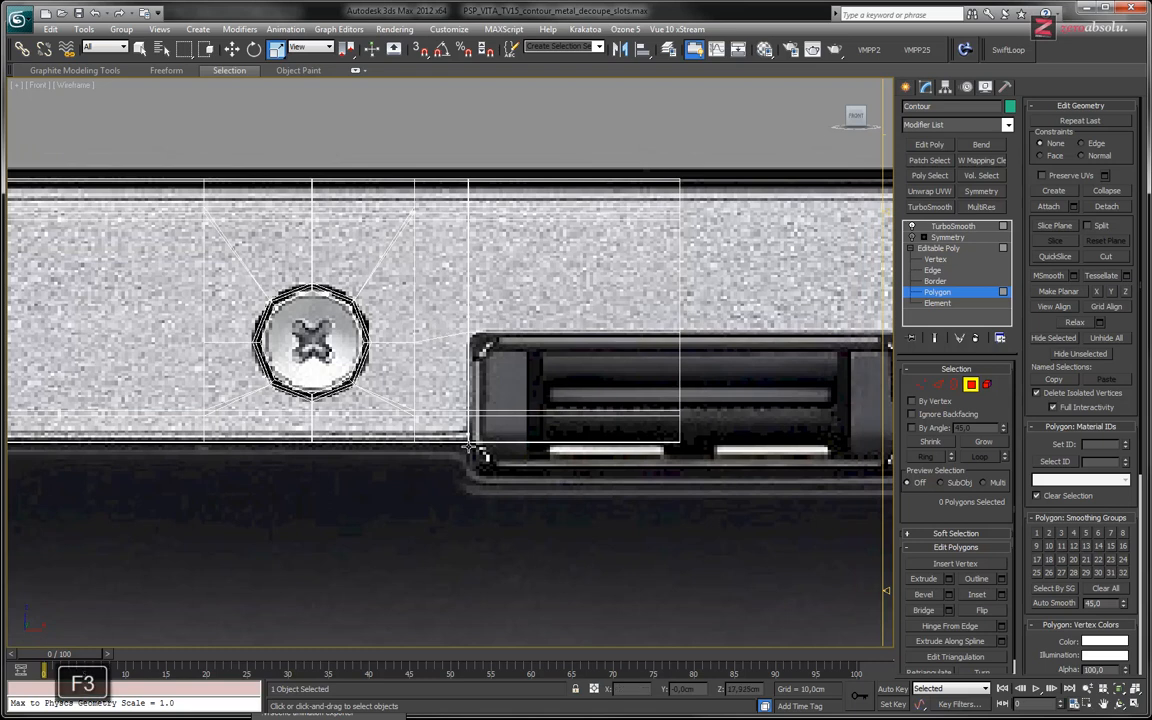
{"action": "scroll", "coordinate": [468, 447], "scroll_direction": "up", "scroll_amount": 10}
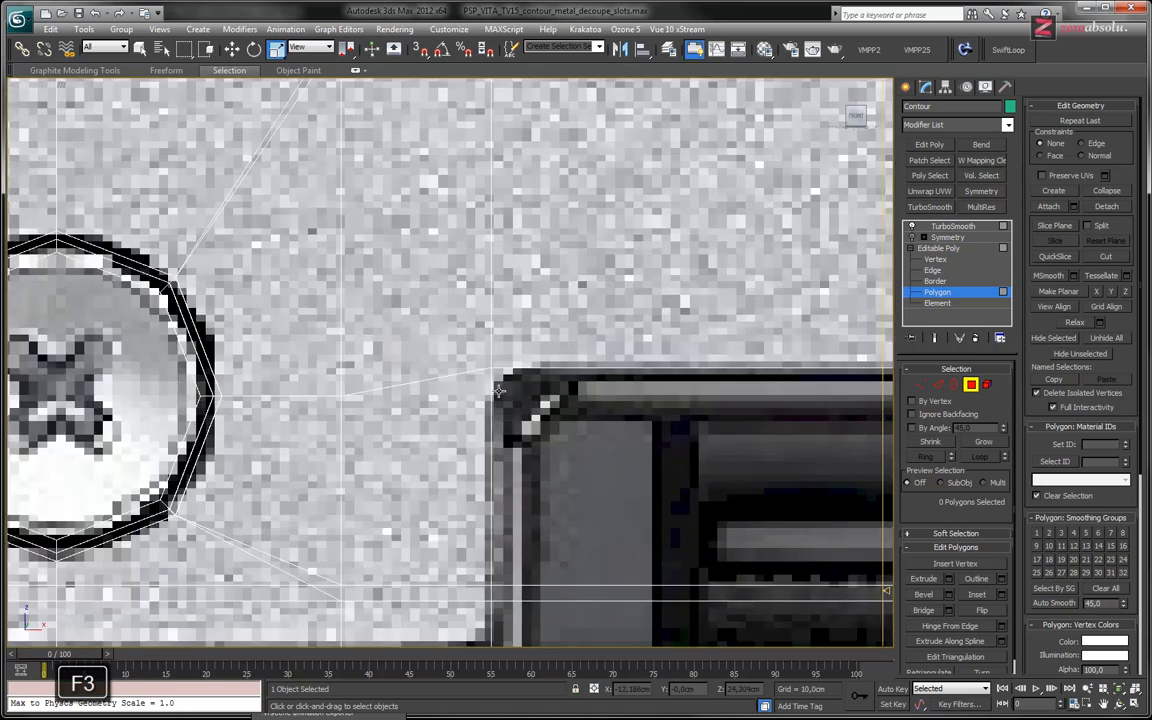
{"action": "scroll", "coordinate": [498, 421], "scroll_direction": "down", "scroll_amount": 8}
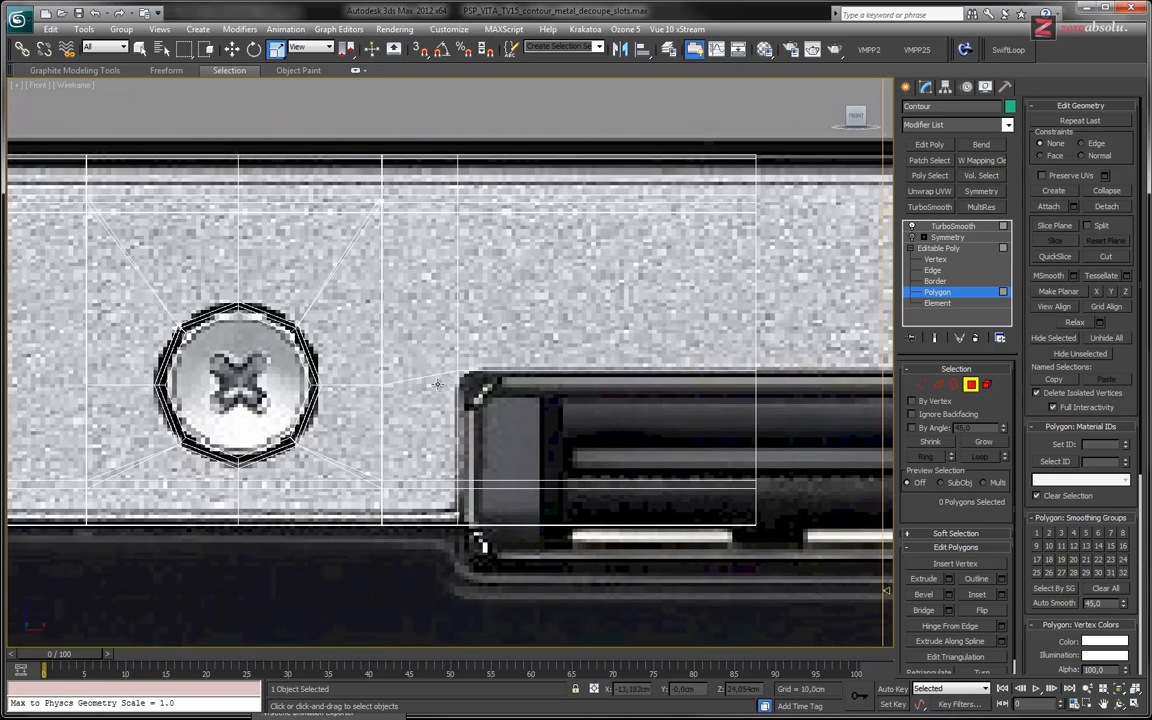
{"action": "middle_click_drag", "start_coordinate": [437, 383], "coordinate": [463, 364]}
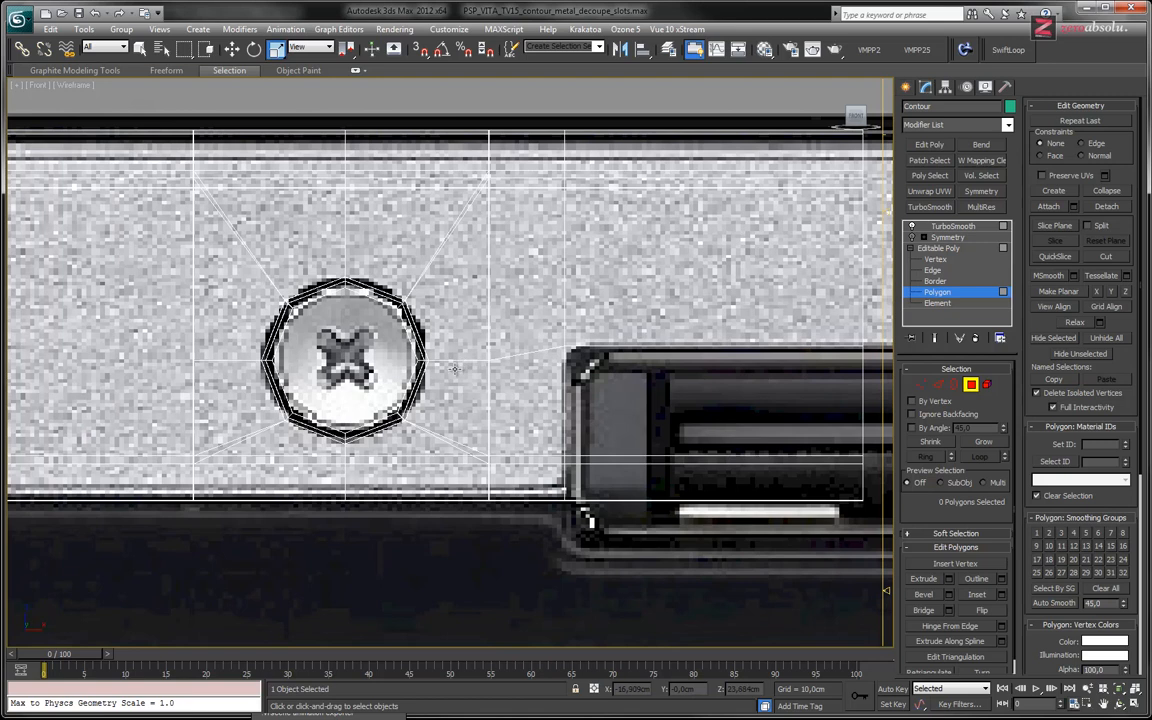
{"action": "middle_click_drag", "start_coordinate": [521, 397], "coordinate": [427, 405]}
{"action": "scroll", "coordinate": [427, 405], "scroll_direction": "up", "scroll_amount": 2}
{"action": "scroll", "coordinate": [427, 405], "scroll_direction": "down", "scroll_amount": 2}
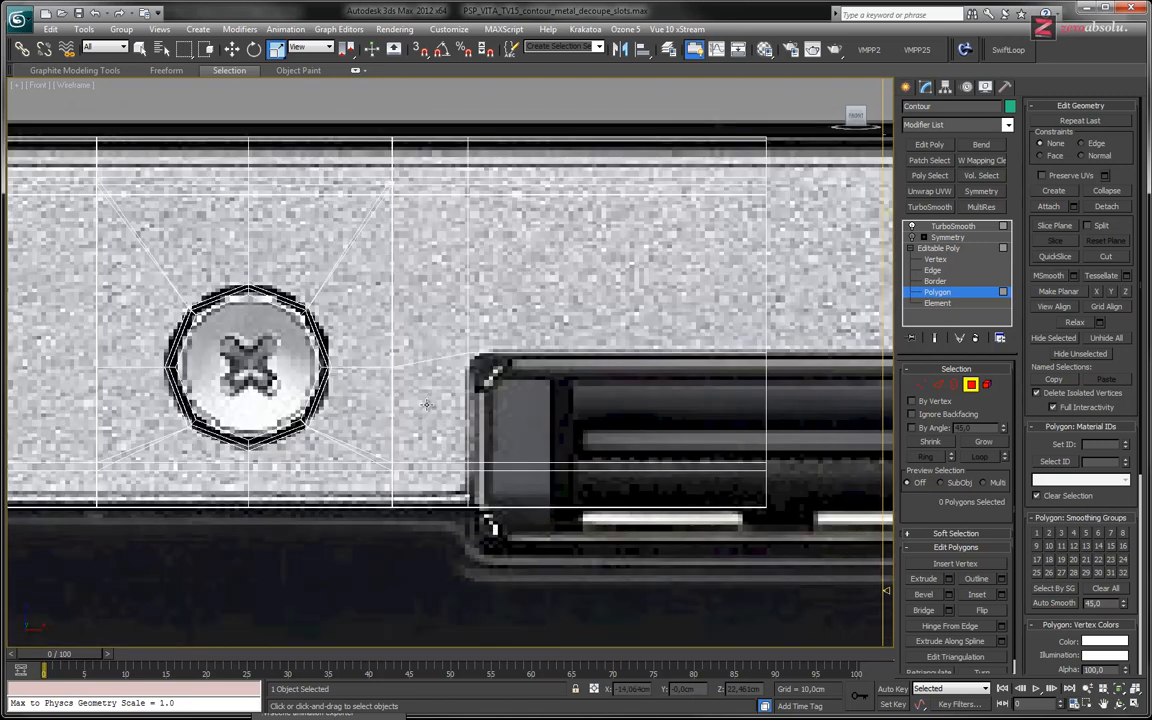
{"action": "scroll", "coordinate": [427, 405], "scroll_direction": "up", "scroll_amount": 2}
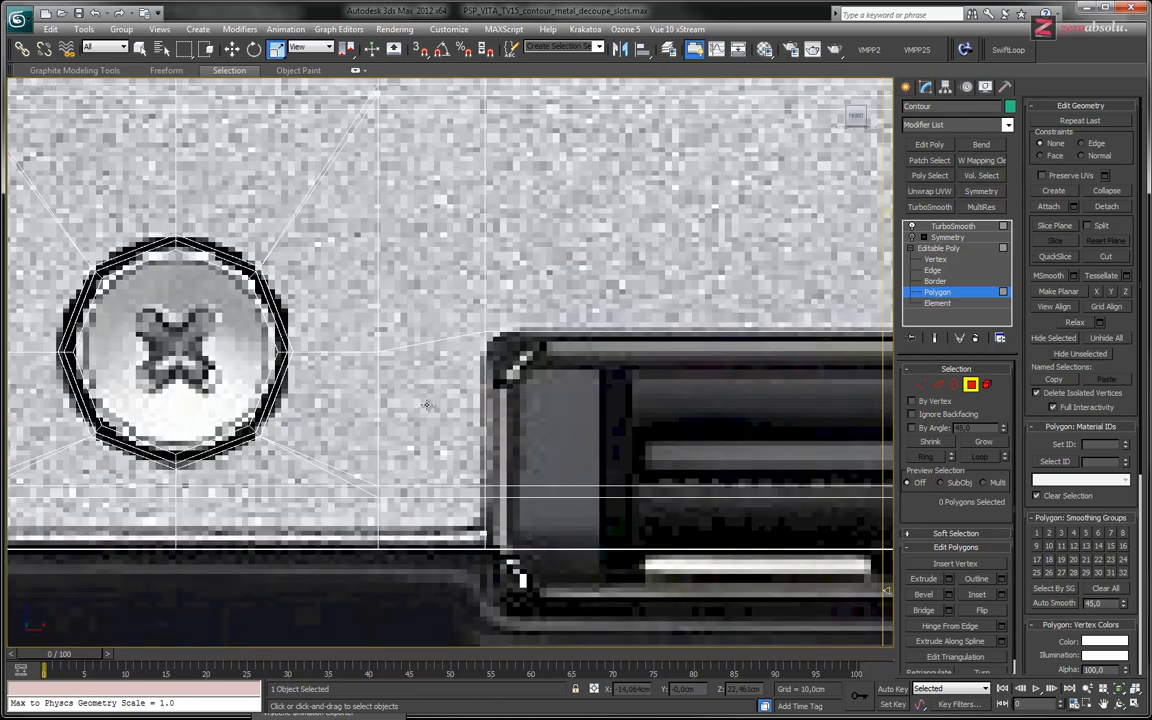
{"action": "middle_click_drag", "start_coordinate": [552, 245], "coordinate": [570, 304]}
{"action": "middle_click_drag", "start_coordinate": [574, 222], "coordinate": [567, 270]}
{"action": "scroll", "coordinate": [567, 269], "scroll_direction": "down", "scroll_amount": 2}
{"action": "middle_click_drag", "start_coordinate": [557, 326], "coordinate": [565, 356]}
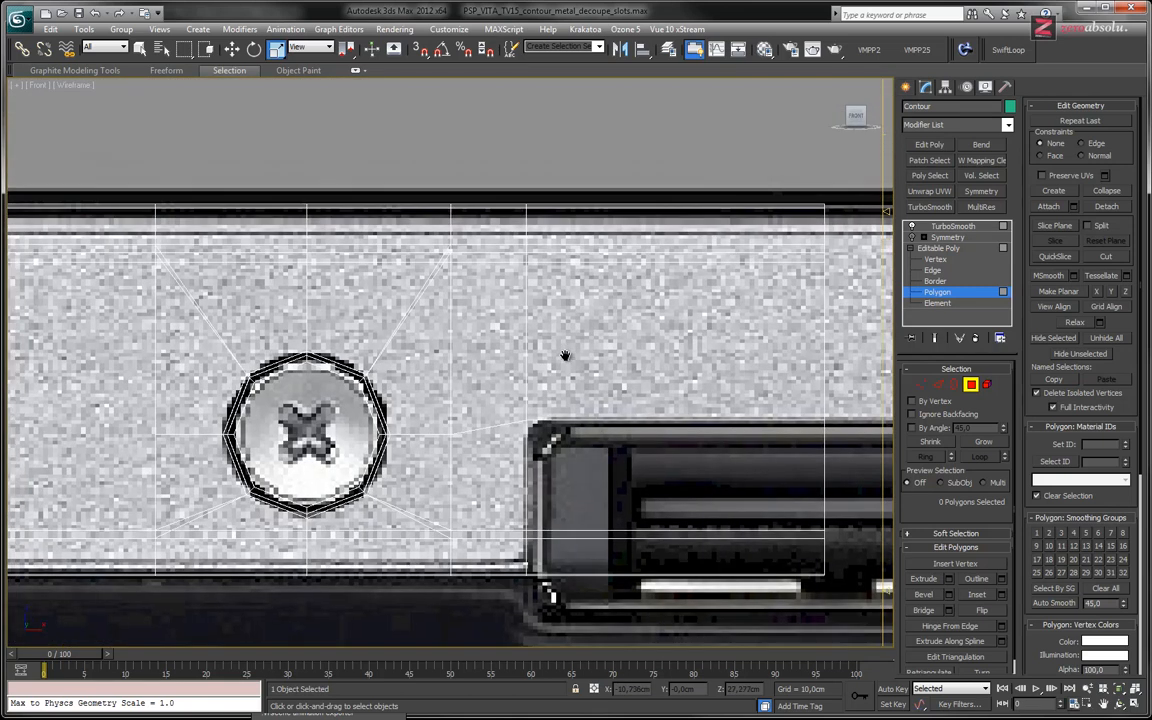
Step: Insert a vertical edge loop with SwiftLoop just inside the connector slot's side, where its rounded corner meets the upper edge
{"action": "key", "text": "F3"}
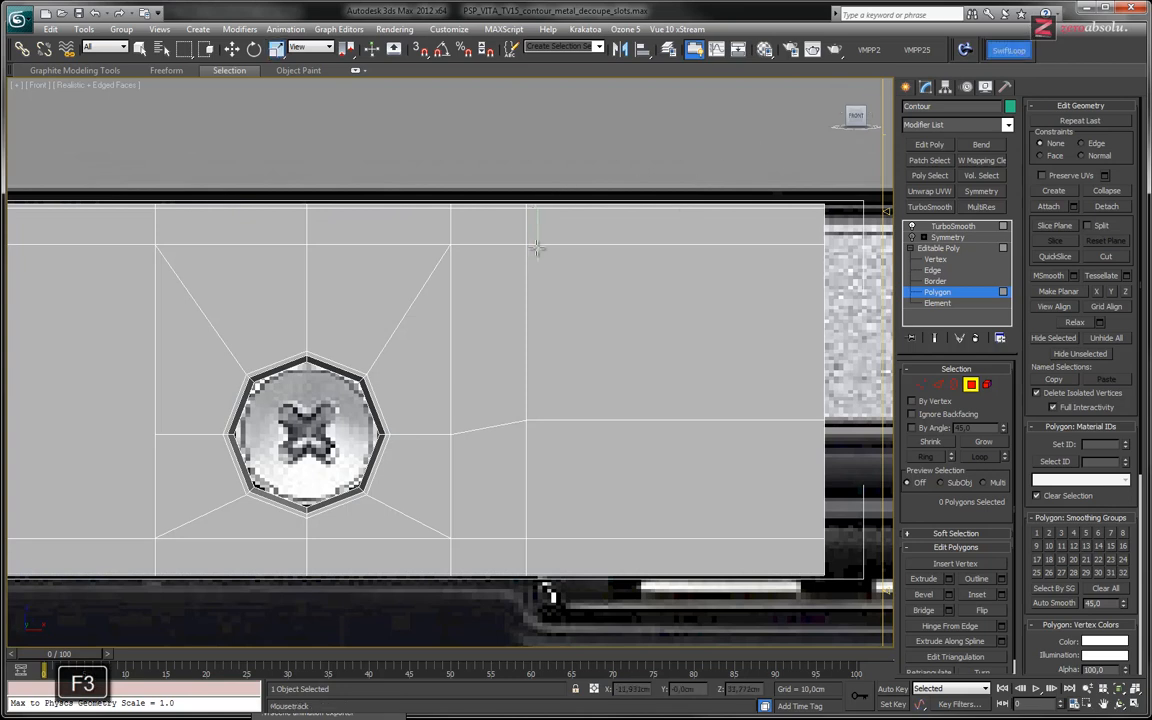
{"action": "key", "text": "F3"}
{"action": "key", "text": "F3"}
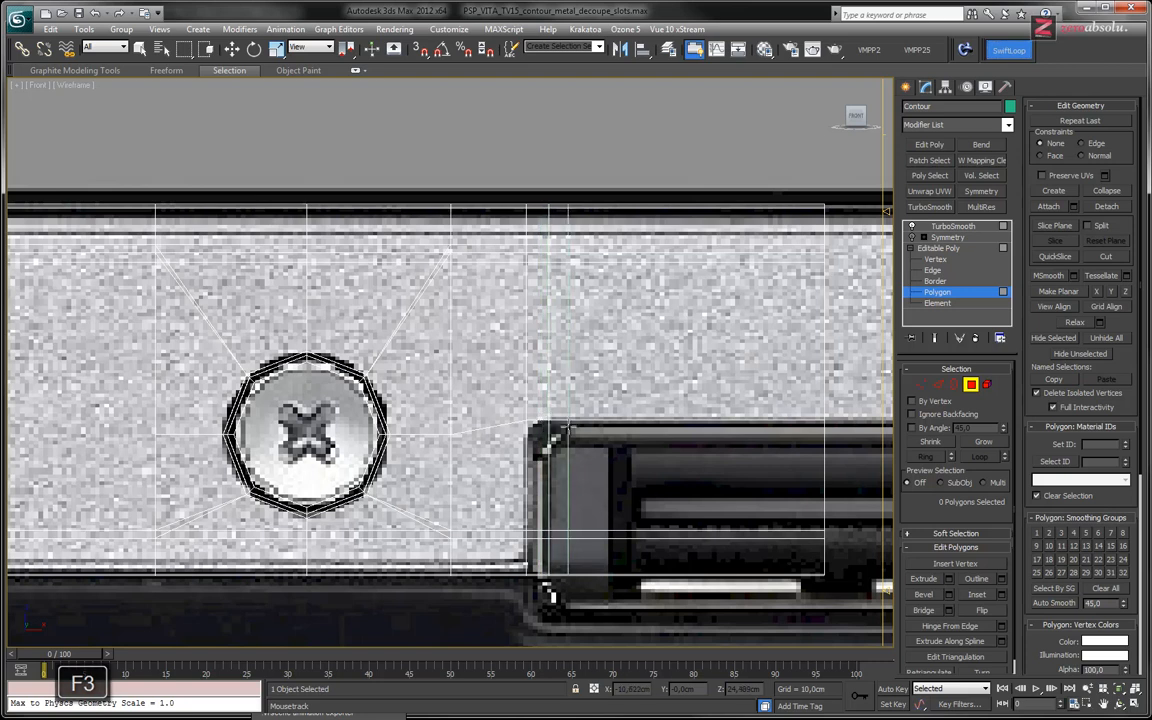
{"action": "right_click", "coordinate": [581, 436]}
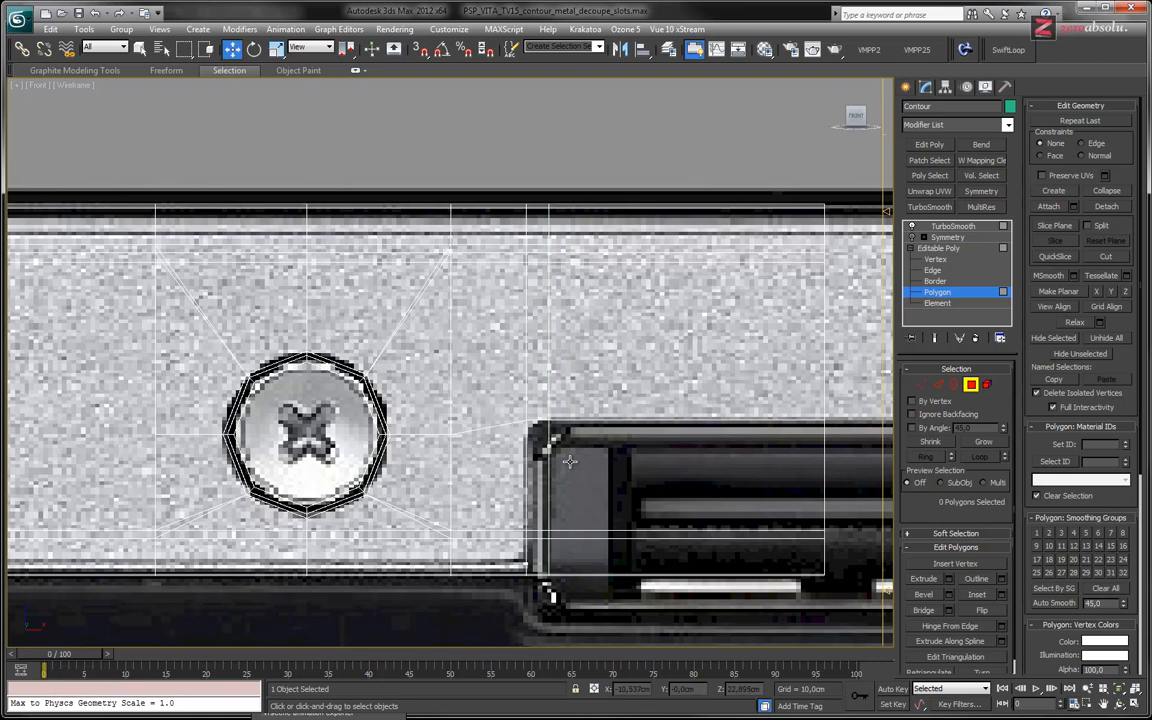
Step: Delete the contour polygons covering the connector slot area on both the front and back faces
{"action": "key", "text": "4"}
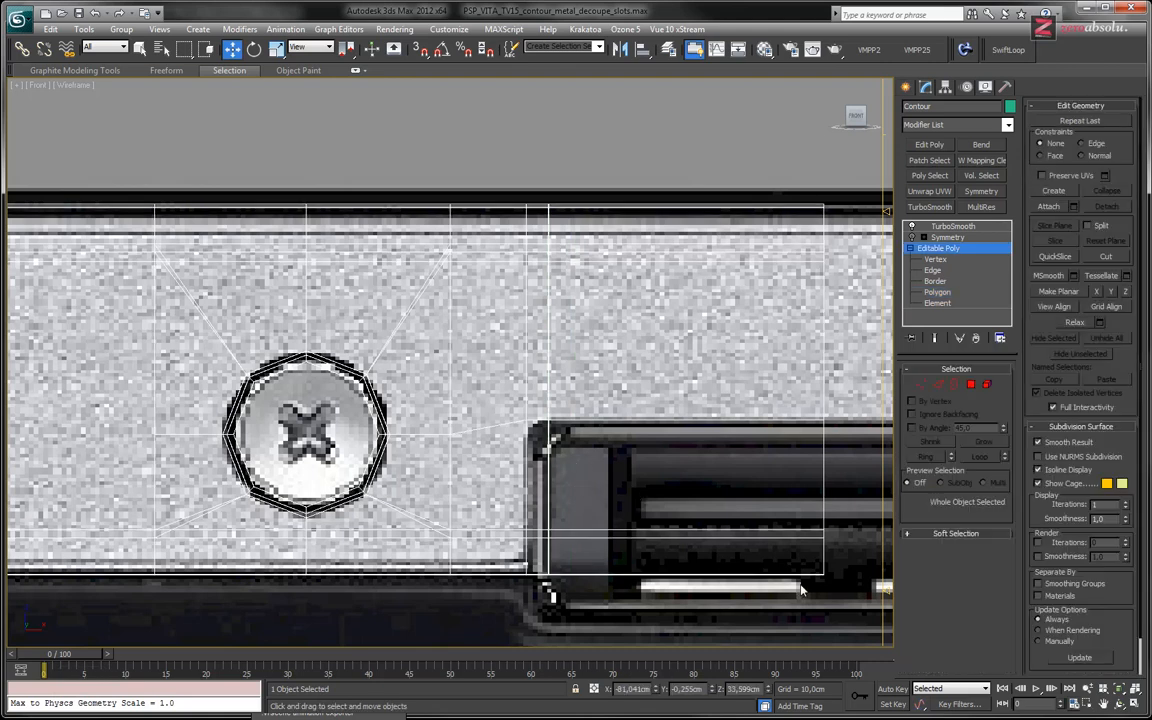
{"action": "left_click_drag", "start_coordinate": [546, 472], "coordinate": [551, 474]}
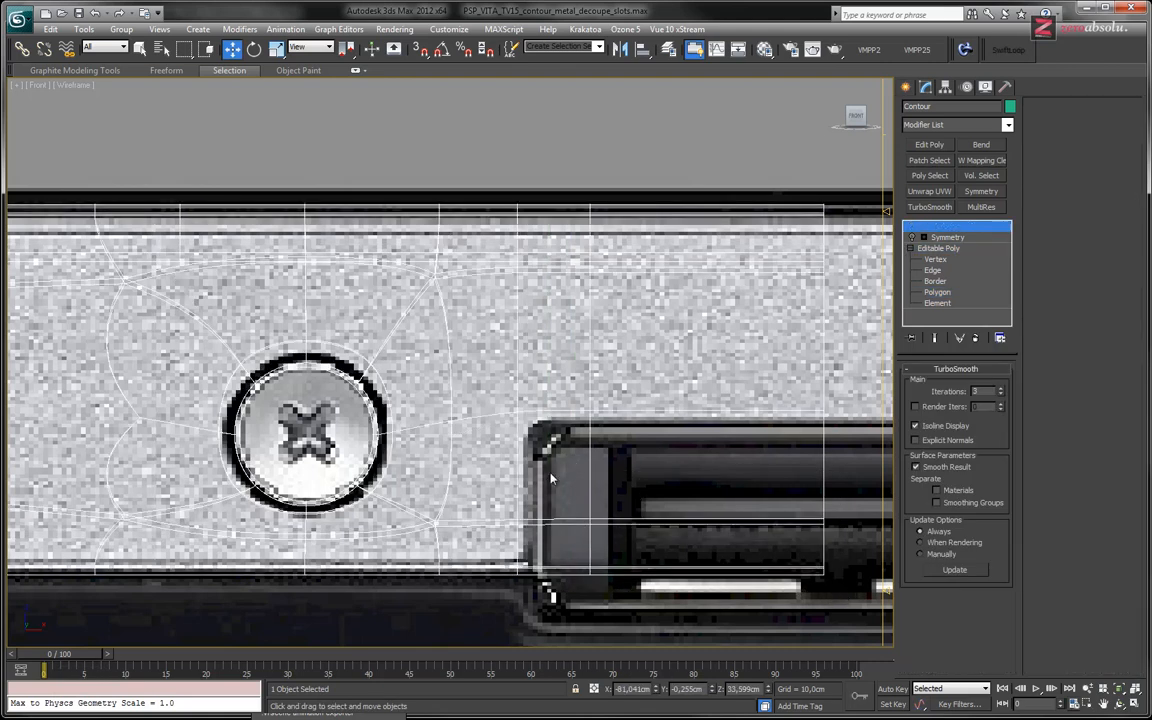
{"action": "left_click", "coordinate": [948, 293]}
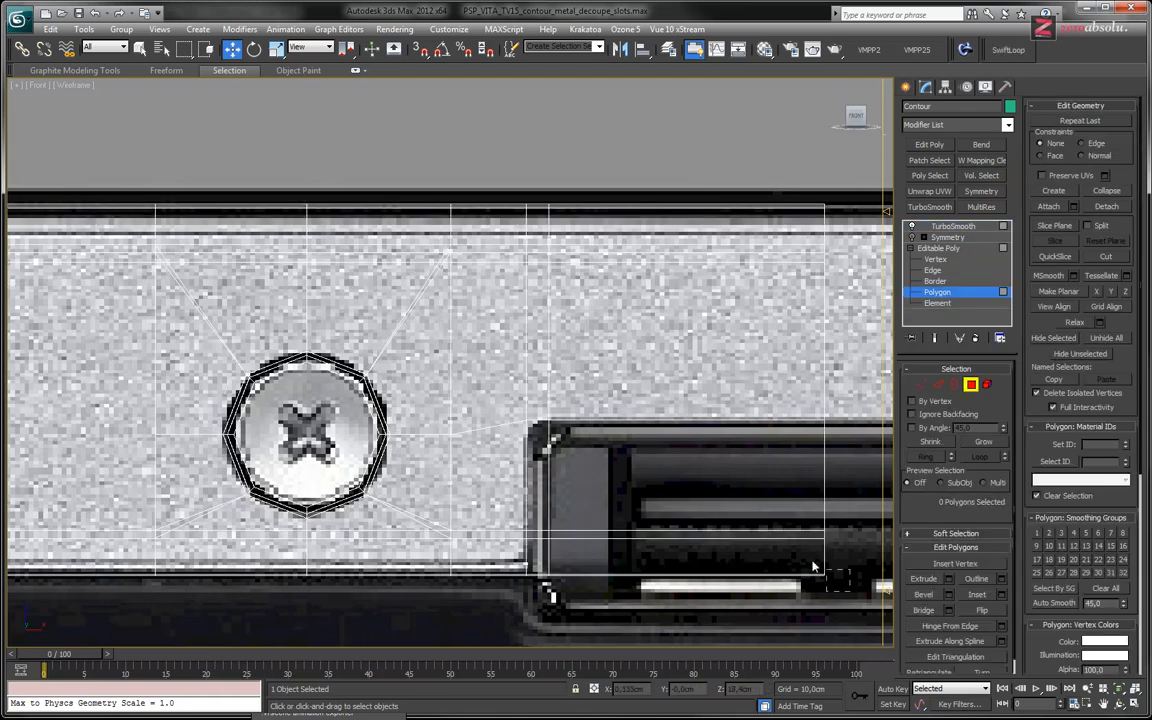
{"action": "left_click_drag", "start_coordinate": [549, 485], "coordinate": [547, 481]}
{"action": "middle_click_drag", "start_coordinate": [547, 481], "coordinate": [639, 422], "text": "alt"}
{"action": "left_click", "coordinate": [639, 422]}
{"action": "scroll", "coordinate": [596, 432], "scroll_direction": "up", "scroll_amount": 6}
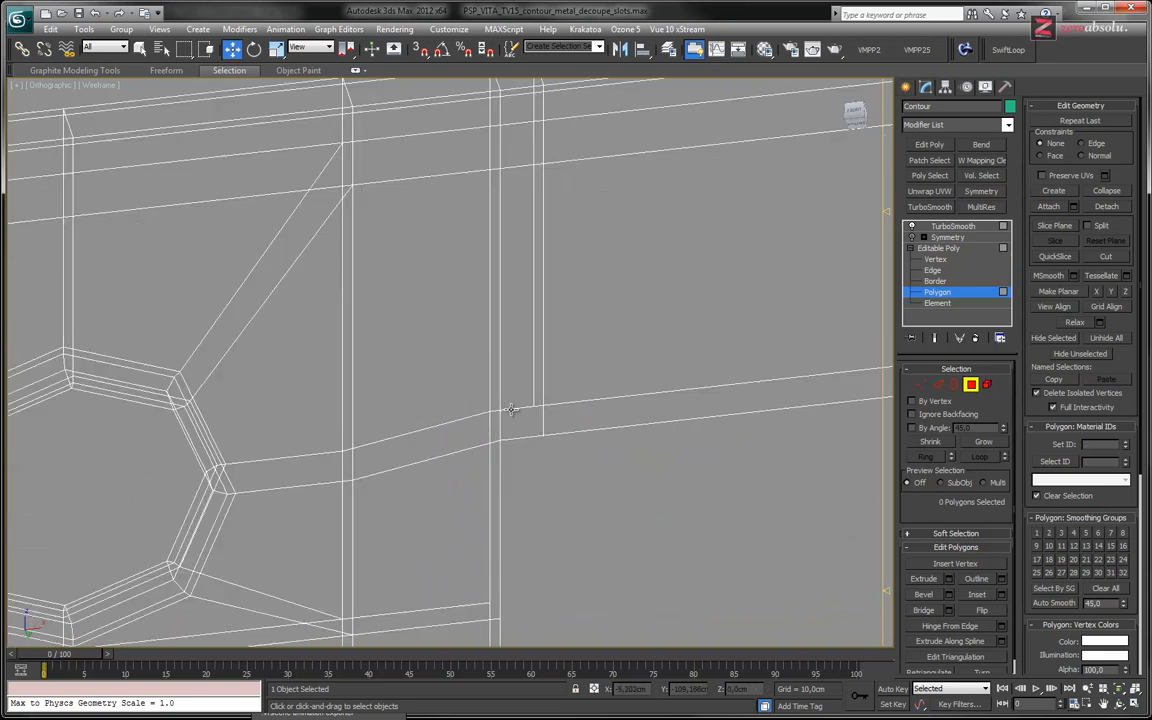
Step: Bridge the front and back border edges along the connector slot's upper edge and side to build its inner walls
{"action": "left_click", "coordinate": [511, 409]}
{"action": "key", "text": "2"}
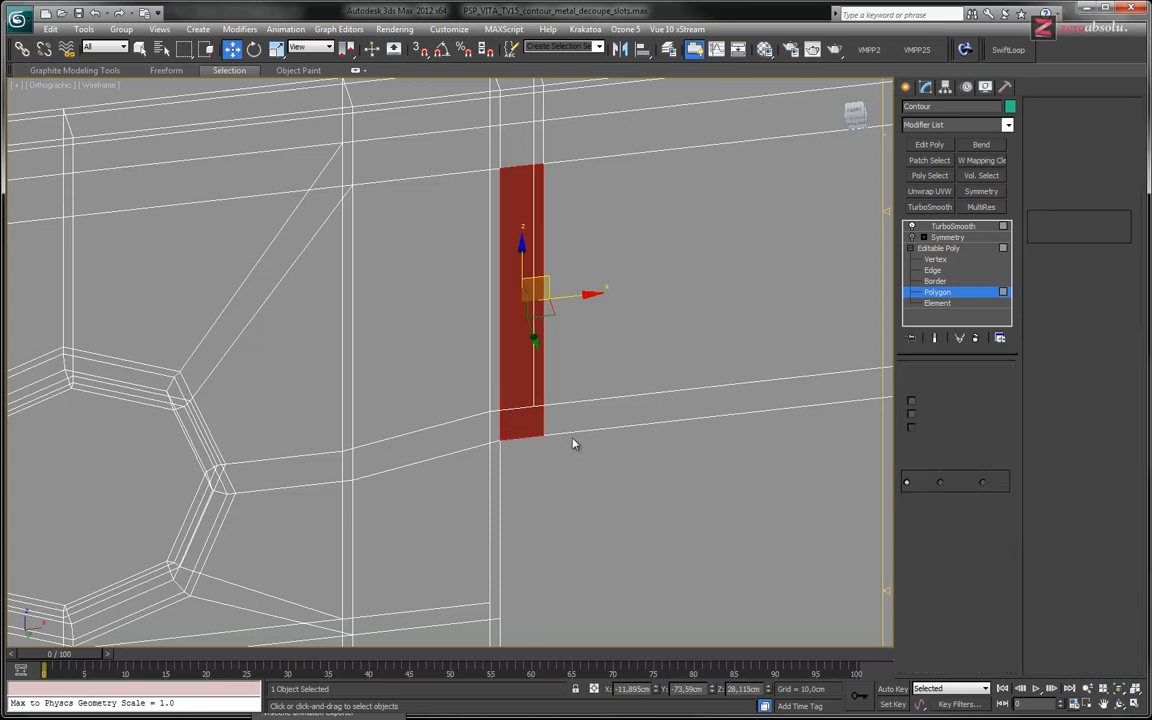
{"action": "double_click", "coordinate": [530, 403]}
{"action": "left_click", "coordinate": [513, 415]}
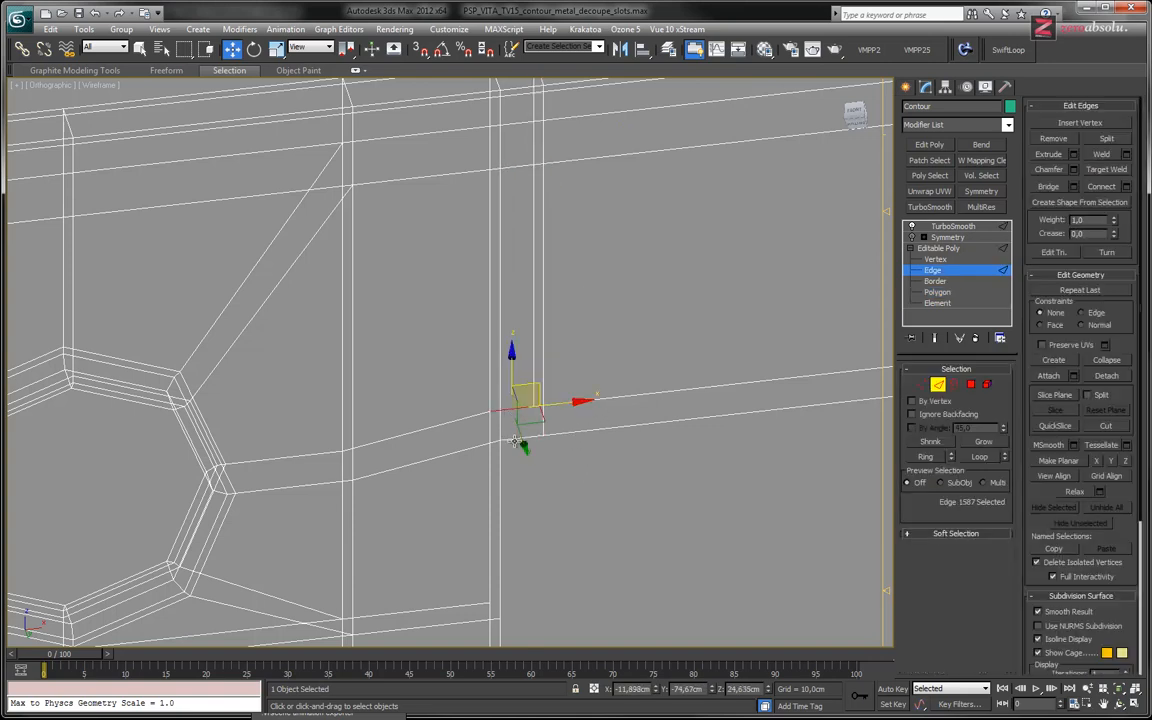
{"action": "left_click", "coordinate": [566, 411], "text": "ctrl"}
{"action": "left_click", "coordinate": [610, 399], "text": "ctrl"}
{"action": "left_click", "coordinate": [612, 428], "text": "ctrl"}
{"action": "middle_click_drag", "start_coordinate": [775, 430], "coordinate": [735, 381]}
{"action": "scroll", "coordinate": [457, 363], "scroll_direction": "up", "scroll_amount": 3}
{"action": "scroll", "coordinate": [457, 363], "scroll_direction": "down", "scroll_amount": 2}
{"action": "middle_click_drag", "start_coordinate": [306, 495], "coordinate": [490, 375]}
{"action": "left_click", "coordinate": [374, 330], "text": "ctrl"}
{"action": "left_click", "coordinate": [388, 342], "text": "ctrl"}
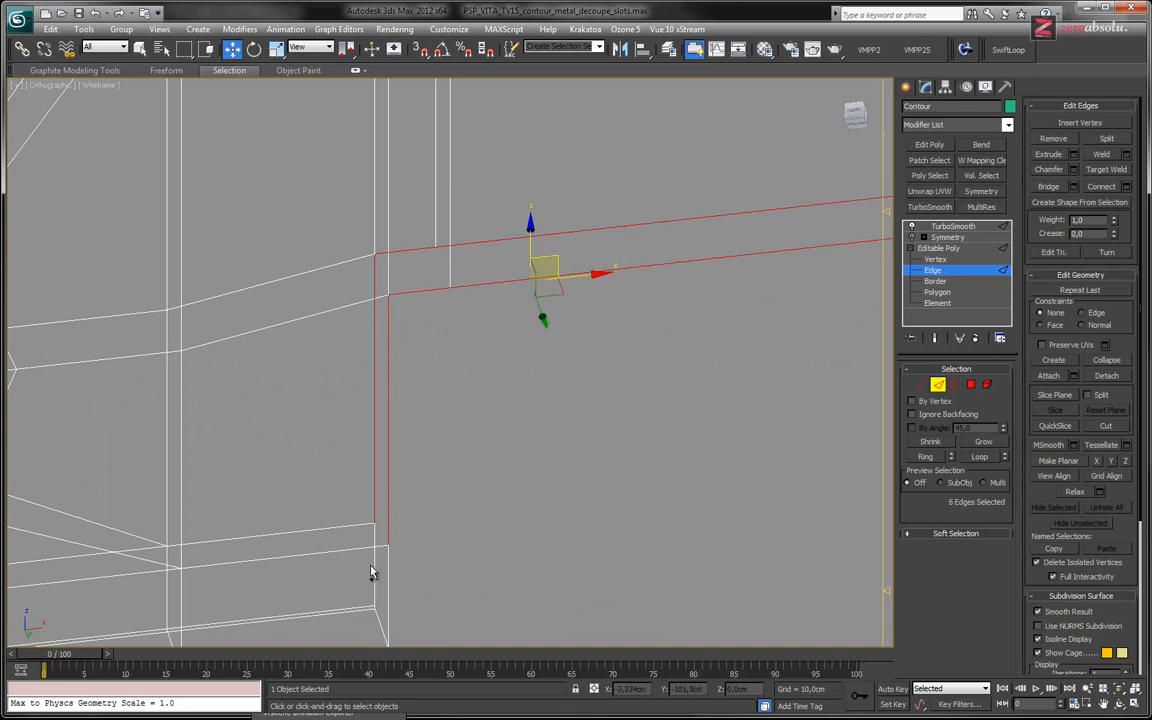
{"action": "left_click", "coordinate": [386, 577], "text": "ctrl"}
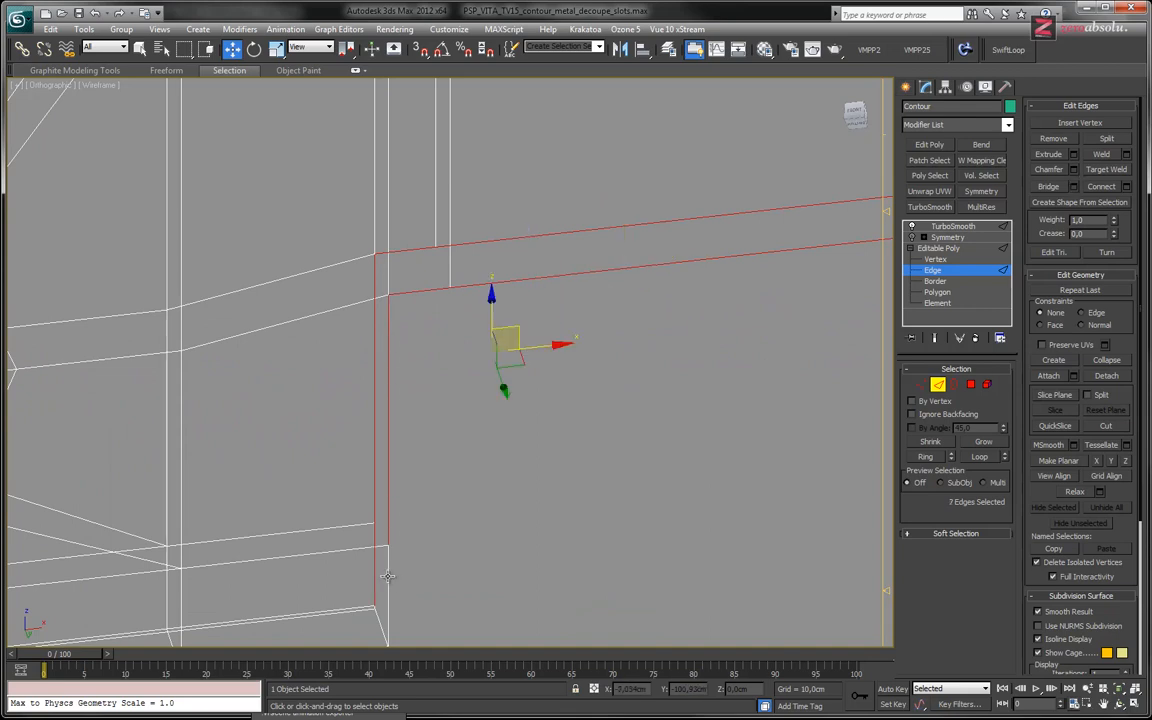
{"action": "middle_click_drag", "start_coordinate": [387, 577], "coordinate": [404, 511], "text": "alt"}
{"action": "scroll", "coordinate": [404, 511], "scroll_direction": "up", "scroll_amount": 5}
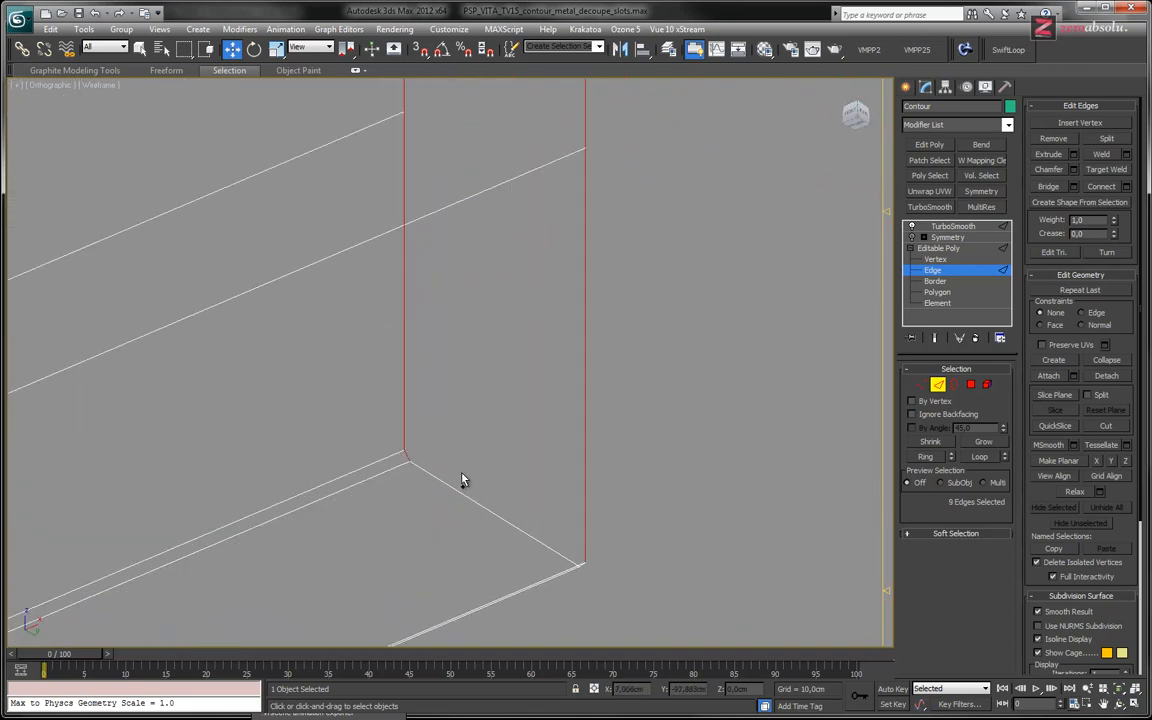
{"action": "middle_click_drag", "start_coordinate": [564, 506], "coordinate": [574, 550], "text": "alt"}
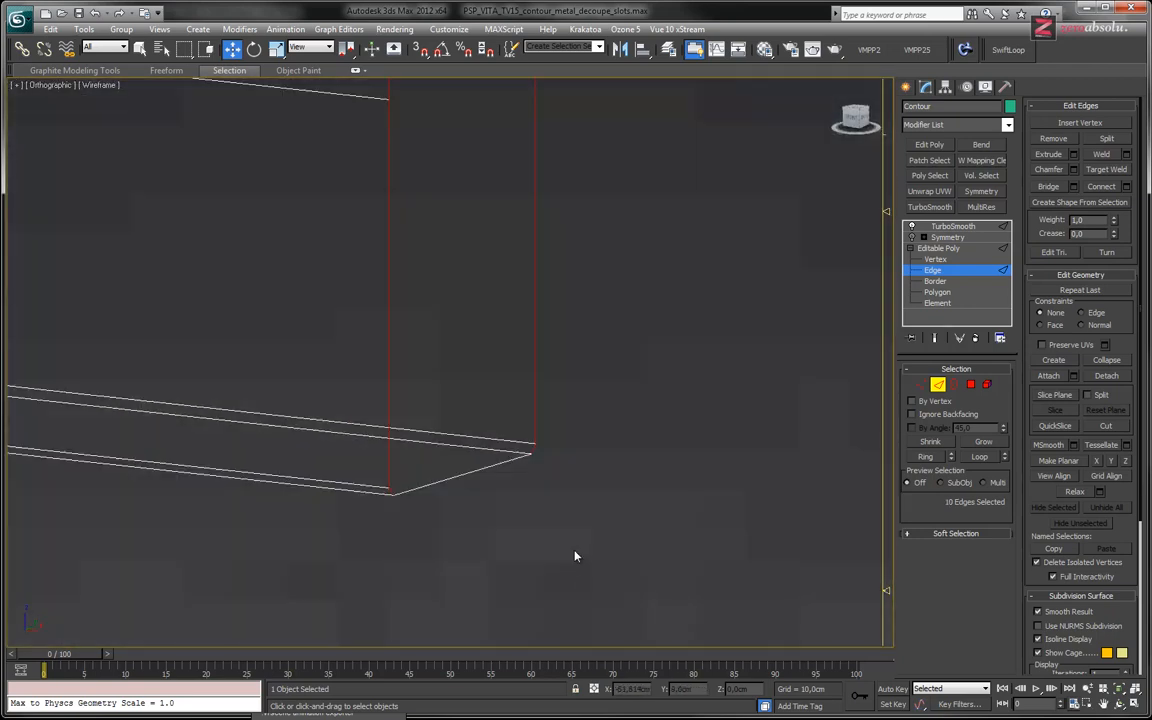
{"action": "middle_click_drag", "start_coordinate": [640, 200], "coordinate": [584, 450]}
{"action": "scroll", "coordinate": [584, 450], "scroll_direction": "down", "scroll_amount": 3}
{"action": "middle_click_drag", "start_coordinate": [592, 322], "coordinate": [479, 410]}
{"action": "scroll", "coordinate": [503, 450], "scroll_direction": "down", "scroll_amount": 3}
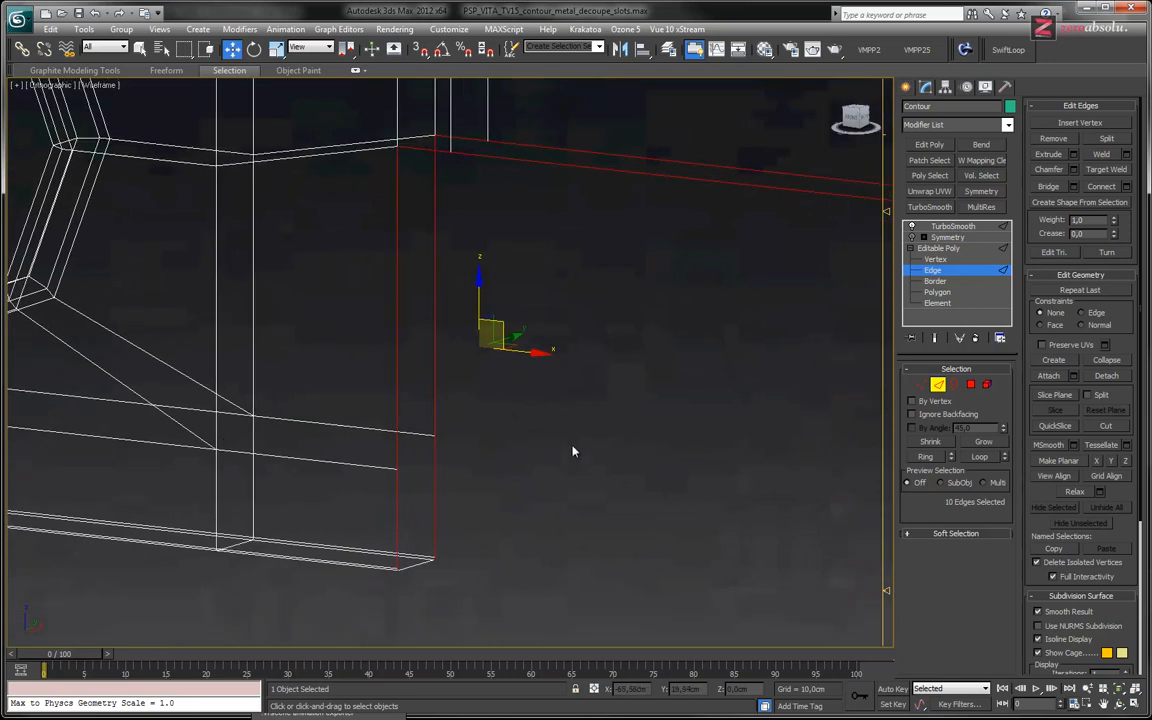
{"action": "left_click", "coordinate": [1047, 187]}
{"action": "key", "text": "F3"}
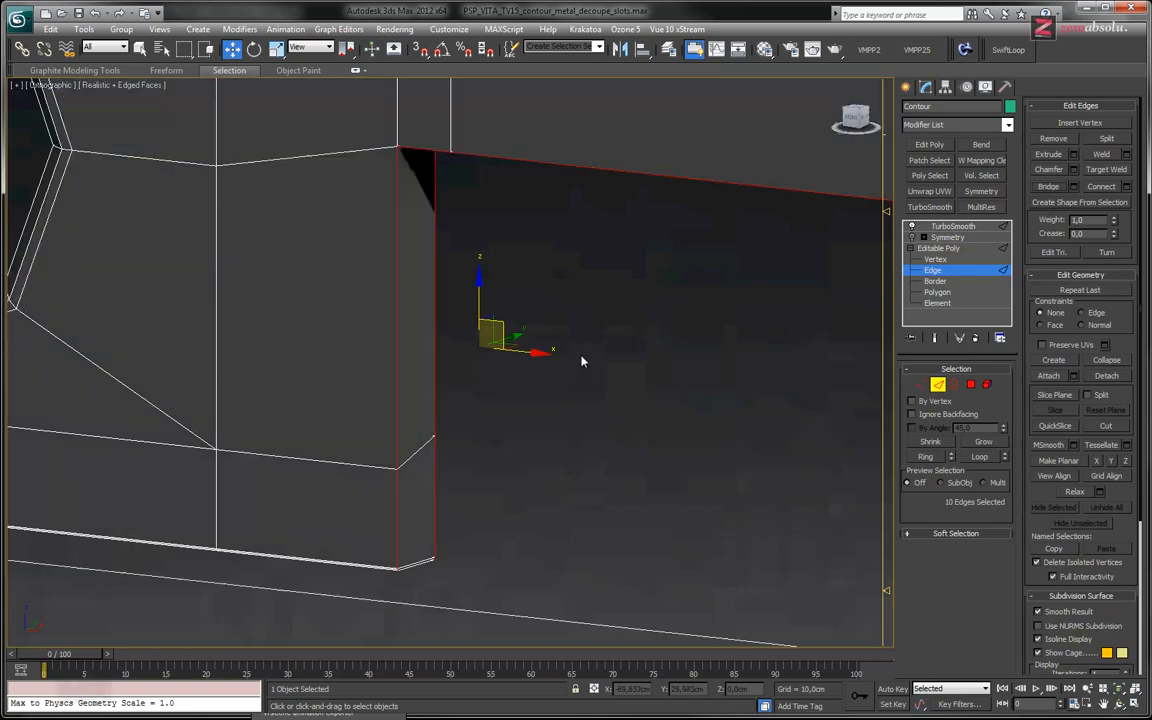
{"action": "middle_click_drag", "start_coordinate": [527, 437], "coordinate": [405, 430], "text": "alt"}
{"action": "middle_click_drag", "start_coordinate": [810, 428], "coordinate": [272, 411]}
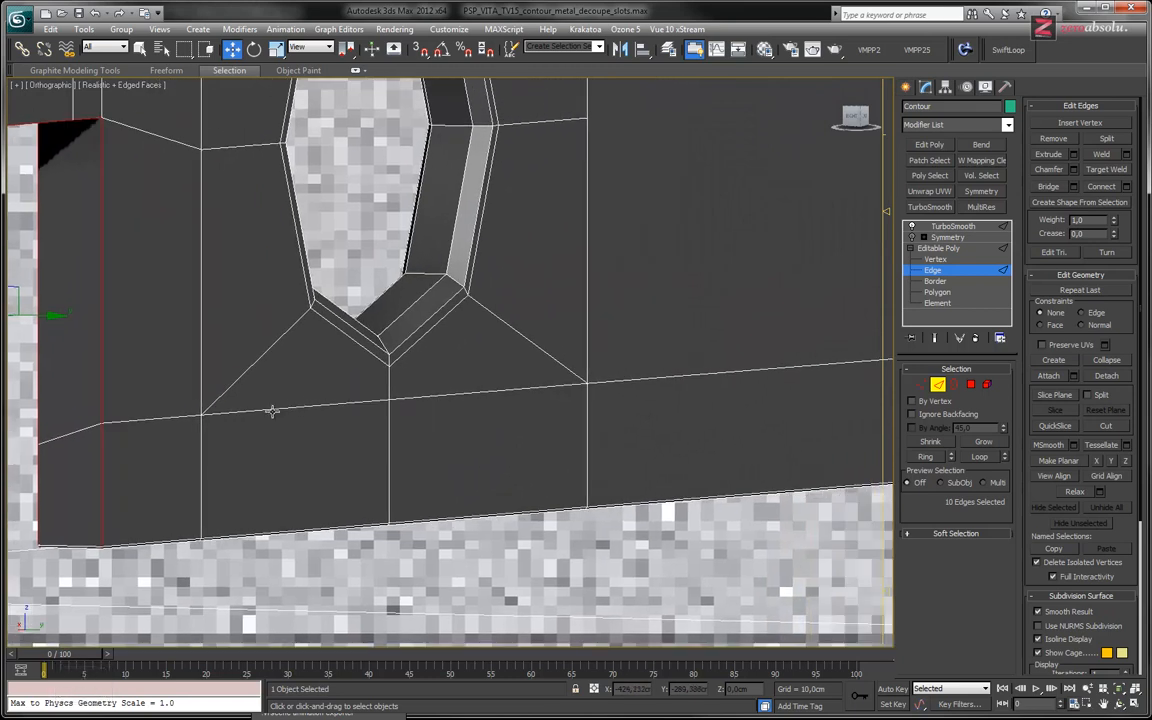
Step: Select the horizontal edges running below the screw hole and move them slightly down in the front view, to Z about 19.75 cm
{"action": "left_click", "coordinate": [123, 423]}
{"action": "left_click", "coordinate": [262, 409], "text": "ctrl"}
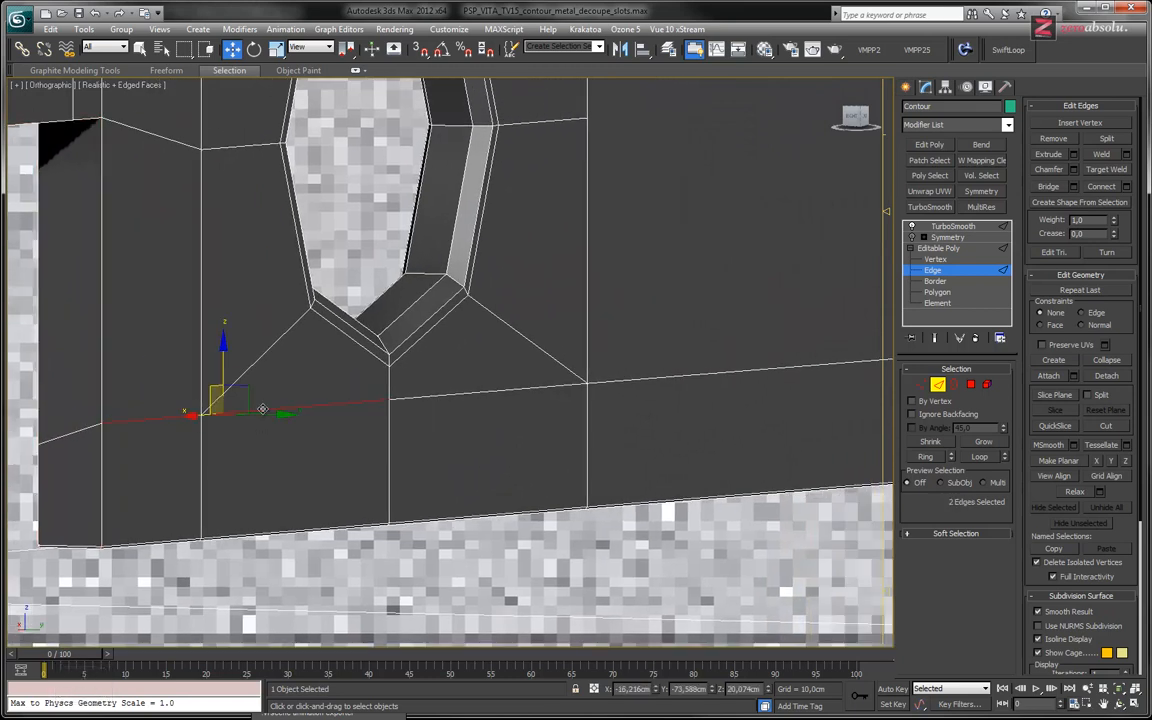
{"action": "left_click", "coordinate": [500, 389], "text": "ctrl"}
{"action": "left_click", "coordinate": [661, 380], "text": "ctrl"}
{"action": "scroll", "coordinate": [571, 442], "scroll_direction": "down", "scroll_amount": 6}
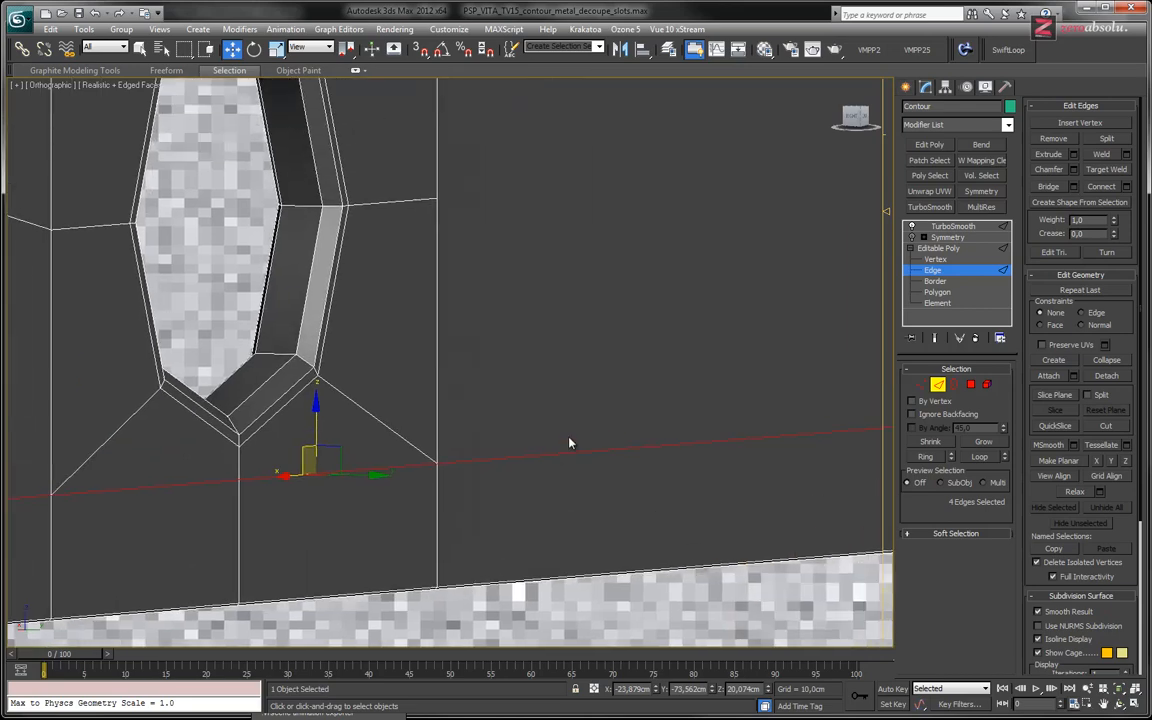
{"action": "key", "text": "f"}
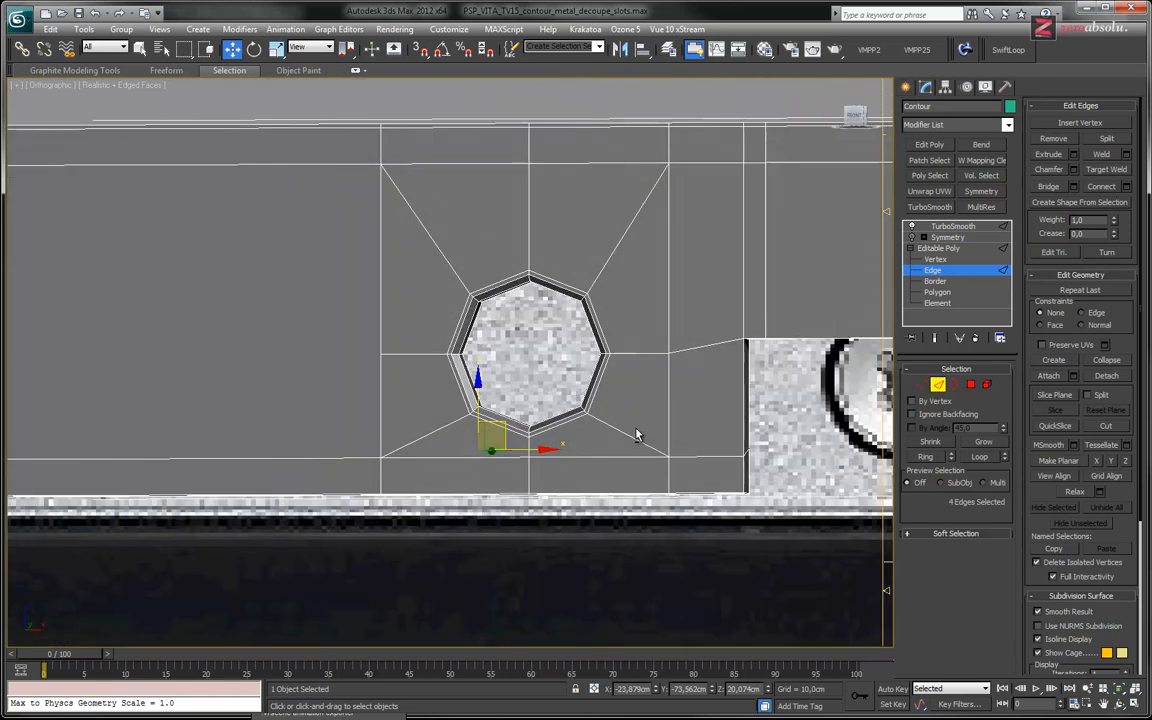
{"action": "middle_click_drag", "start_coordinate": [551, 456], "coordinate": [450, 450], "text": "alt"}
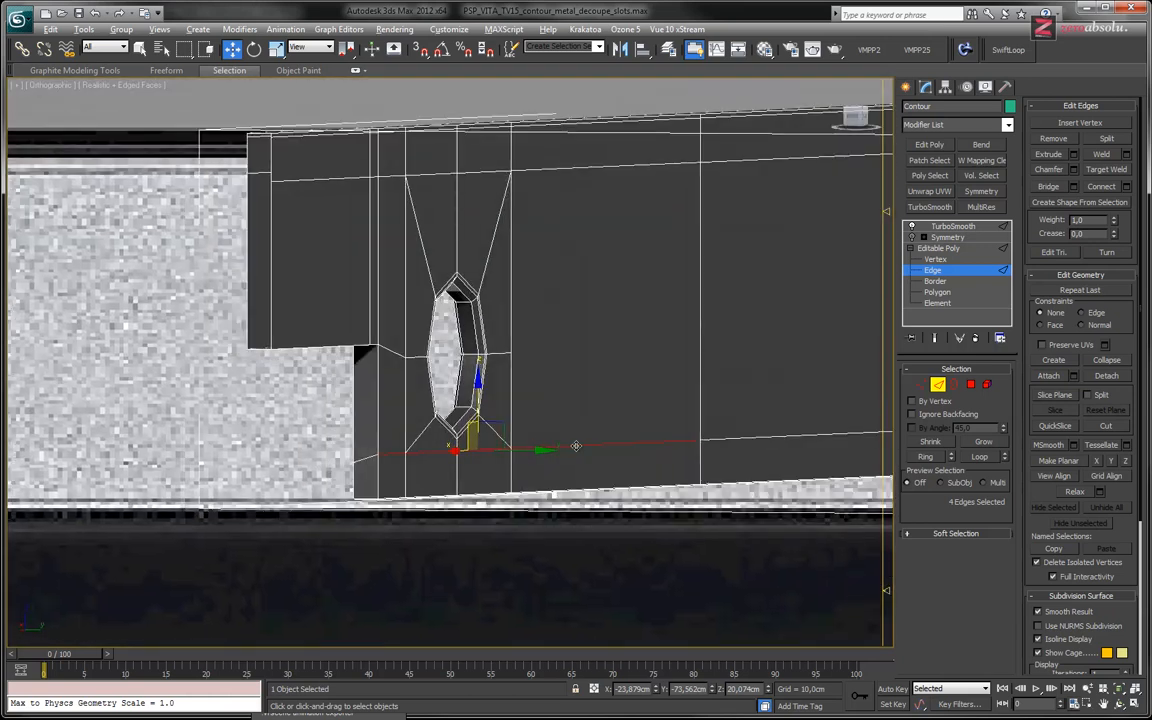
{"action": "key", "text": "f"}
{"action": "scroll", "coordinate": [448, 475], "scroll_direction": "down", "scroll_amount": 6}
{"action": "middle_click_drag", "start_coordinate": [346, 408], "coordinate": [447, 437]}
{"action": "key", "text": "z"}
{"action": "mouse_move", "coordinate": [441, 368]}
{"action": "middle_mouse_down"}
{"action": "mouse_move", "coordinate": [496, 450]}
{"action": "mouse_move", "coordinate": [400, 437]}
{"action": "middle_mouse_up"}
{"action": "scroll", "coordinate": [494, 446], "scroll_direction": "down", "scroll_amount": 5}
{"action": "key", "text": "F3"}
{"action": "scroll", "coordinate": [410, 436], "scroll_direction": "up", "scroll_amount": 3}
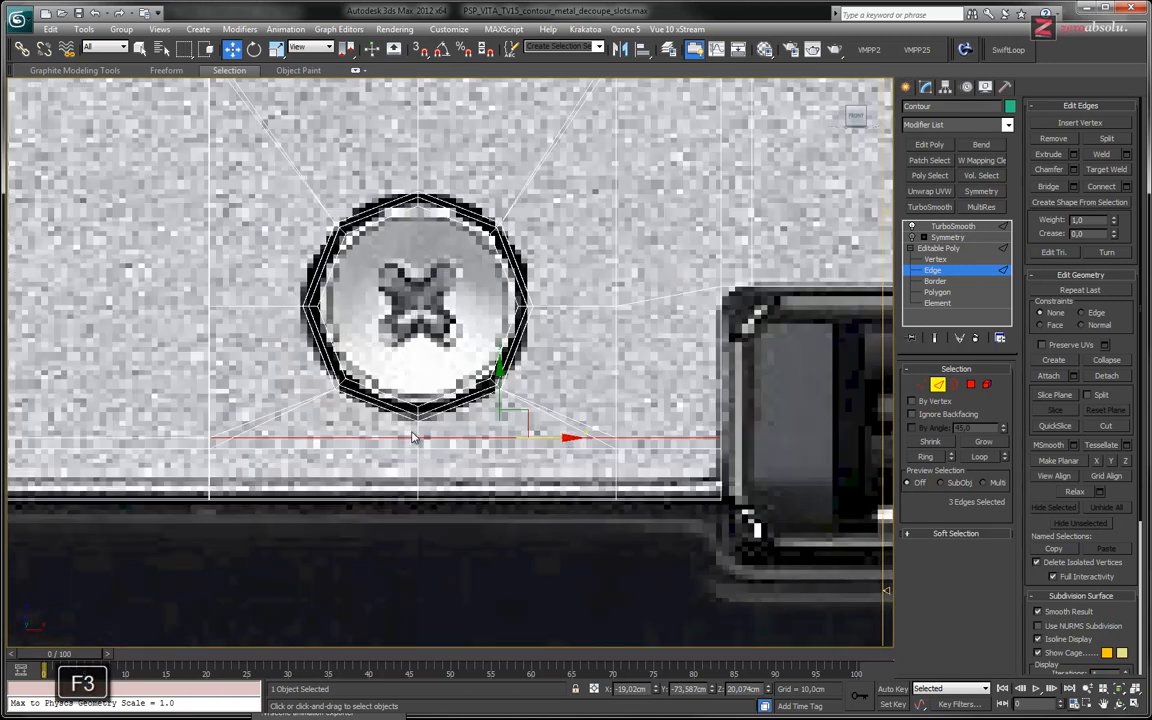
{"action": "left_click_drag", "start_coordinate": [500, 380], "coordinate": [500, 390]}
Step: Move the connector slot's corner vertices down to Z about 24.0 cm, level with the screw hole's centre, to bevel the corner
{"action": "scroll", "coordinate": [576, 358], "scroll_direction": "down", "scroll_amount": 4}
{"action": "mouse_move", "coordinate": [576, 360]}
{"action": "middle_mouse_down"}
{"action": "mouse_move", "coordinate": [546, 442]}
{"action": "mouse_move", "coordinate": [494, 422]}
{"action": "middle_mouse_up"}
{"action": "scroll", "coordinate": [496, 429], "scroll_direction": "up", "scroll_amount": 2}
{"action": "key", "text": "F3"}
{"action": "scroll", "coordinate": [474, 418], "scroll_direction": "up", "scroll_amount": 1}
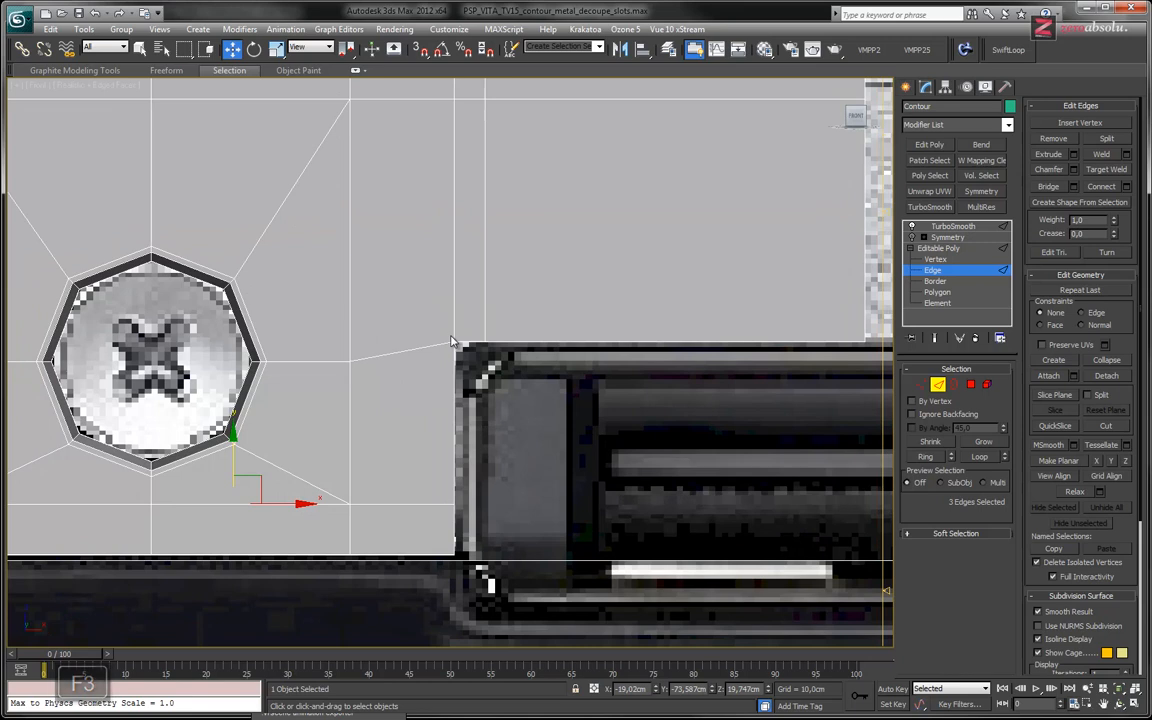
{"action": "key", "text": "1"}
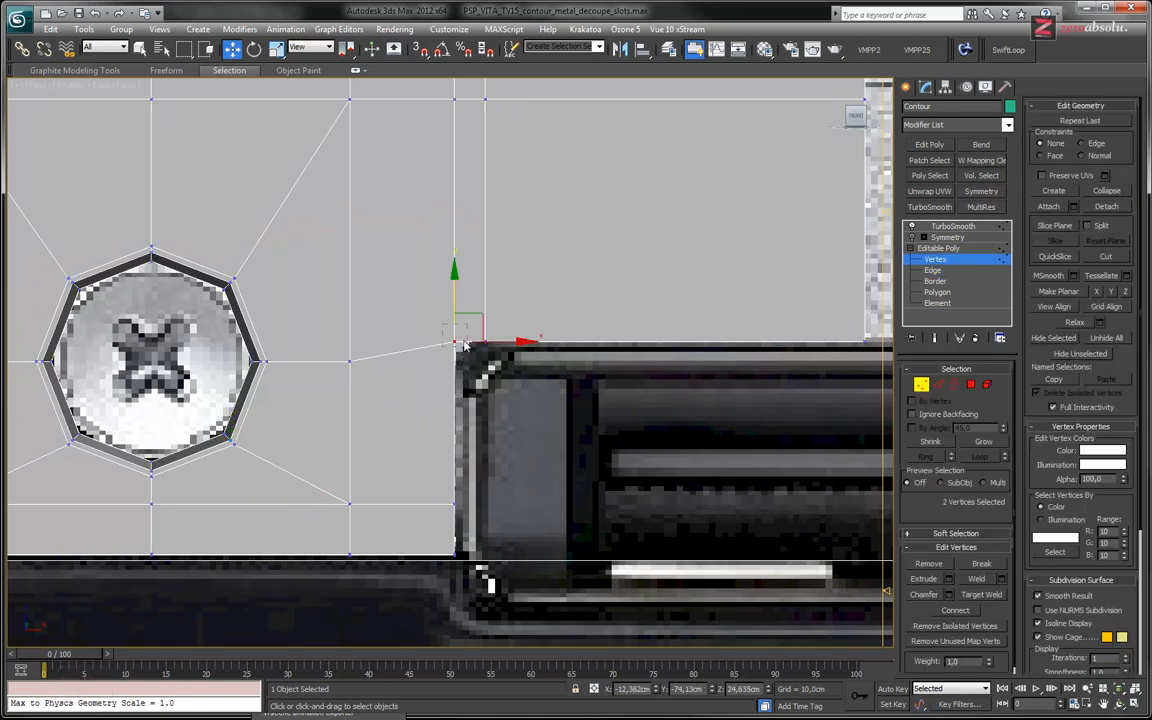
{"action": "left_click_drag", "start_coordinate": [453, 305], "coordinate": [453, 325]}
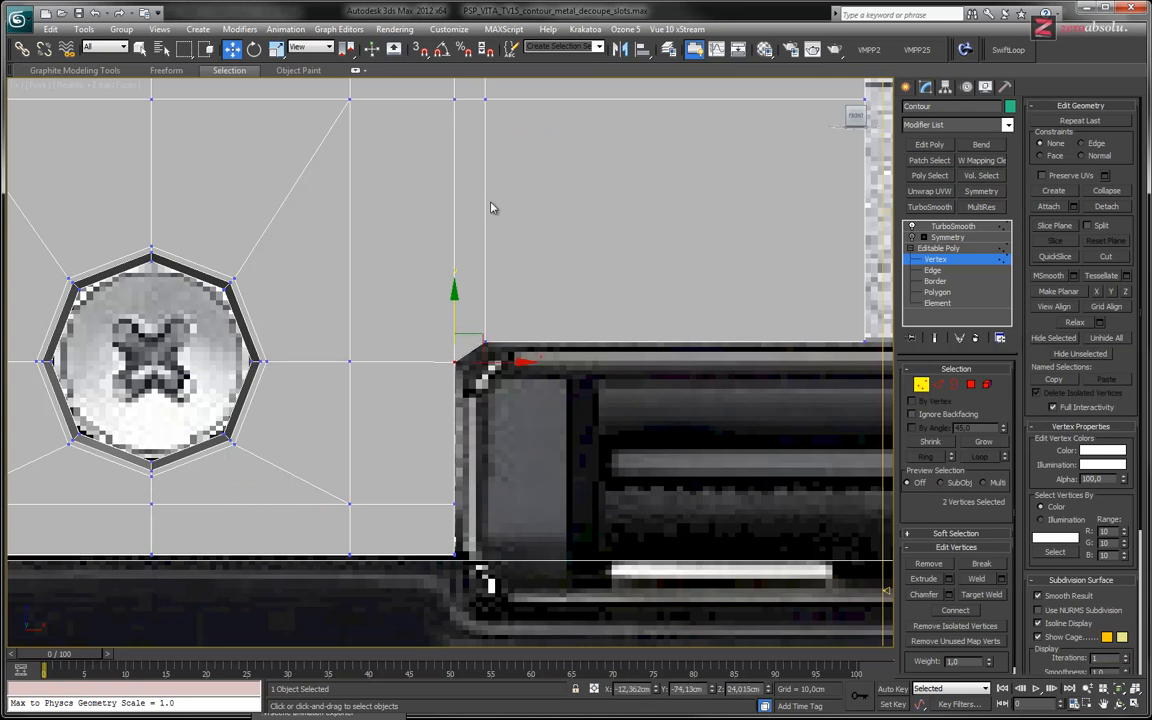
Step: Shift the vertical vertex column just inside the connector slot closer to the corner, to X about -11.74 cm
{"action": "middle_click_drag", "start_coordinate": [480, 90], "coordinate": [490, 140]}
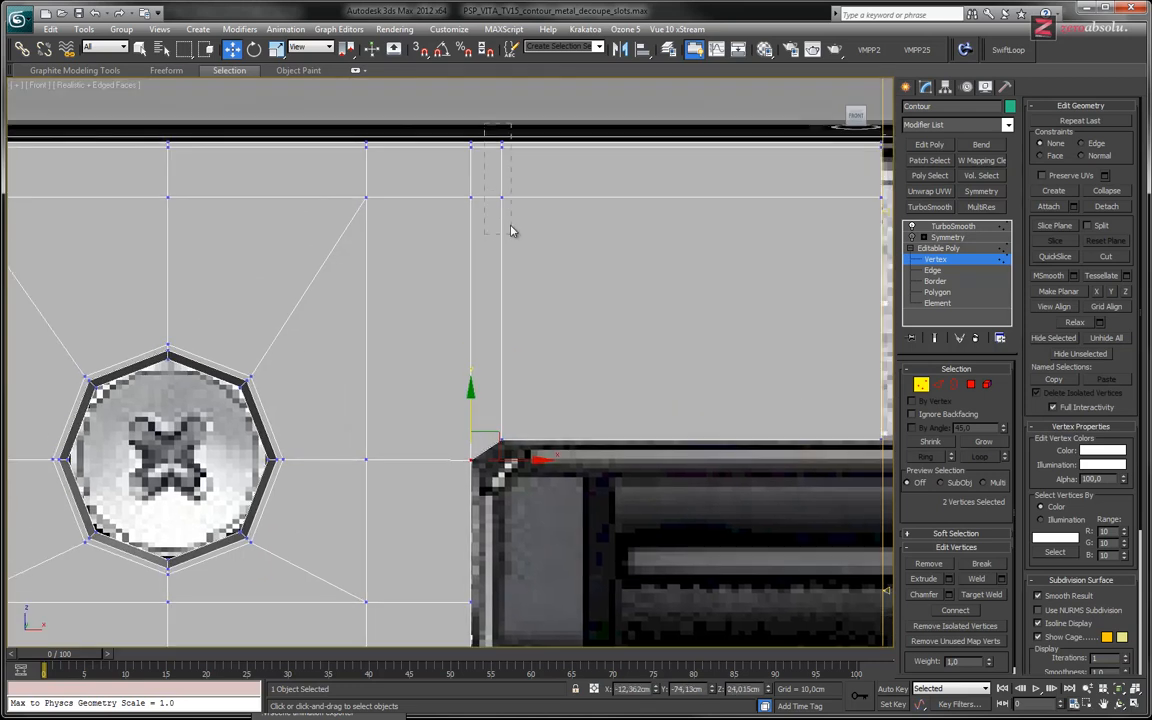
{"action": "left_click_drag", "start_coordinate": [540, 459], "coordinate": [540, 460]}
{"action": "left_click_drag", "start_coordinate": [550, 233], "coordinate": [540, 233]}
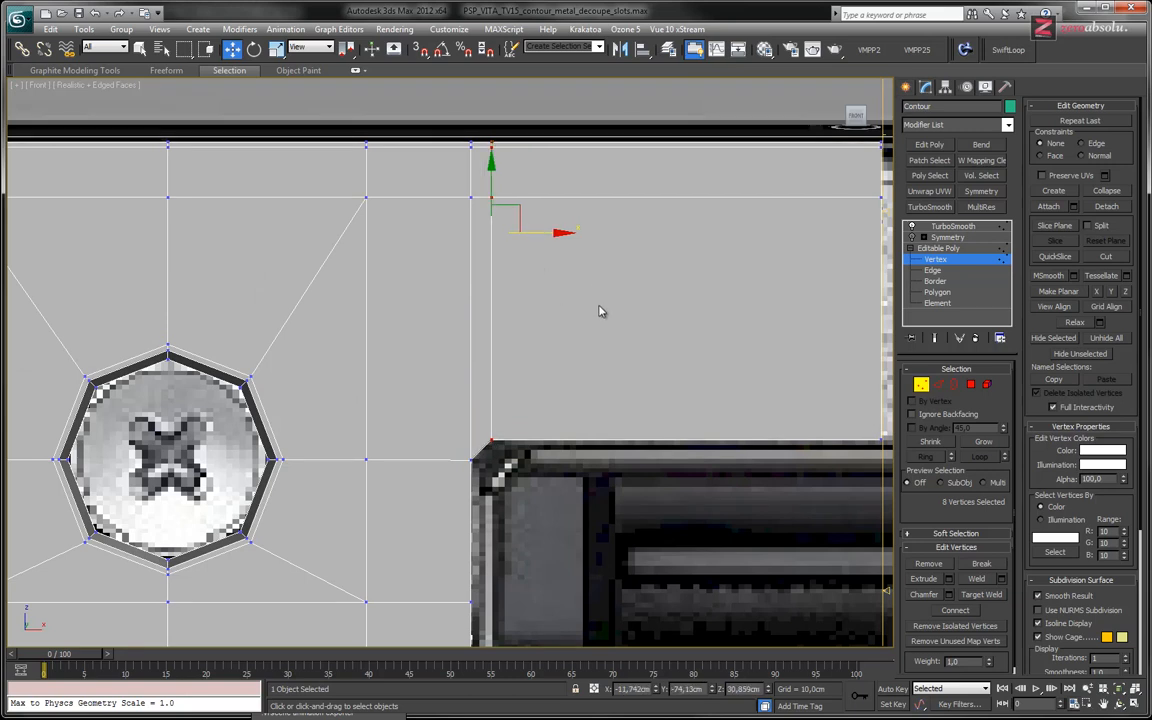
Step: Preview the contour with TurboSmooth and examine how the connector slot's corner and upper edge follow the reference image
{"action": "scroll", "coordinate": [600, 311], "scroll_direction": "down", "scroll_amount": 3}
{"action": "left_click_drag", "start_coordinate": [676, 370], "coordinate": [655, 349], "text": "alt"}
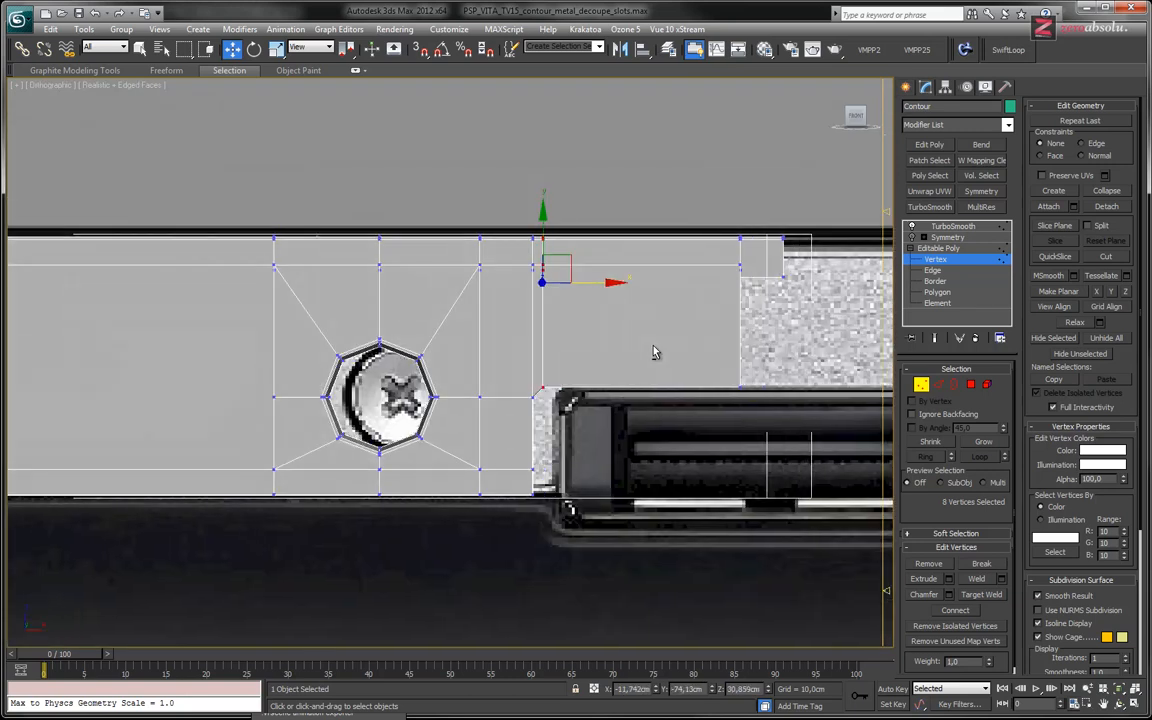
{"action": "middle_click_drag", "start_coordinate": [655, 349], "coordinate": [650, 357], "text": "alt"}
{"action": "middle_click_drag", "start_coordinate": [667, 216], "coordinate": [626, 384]}
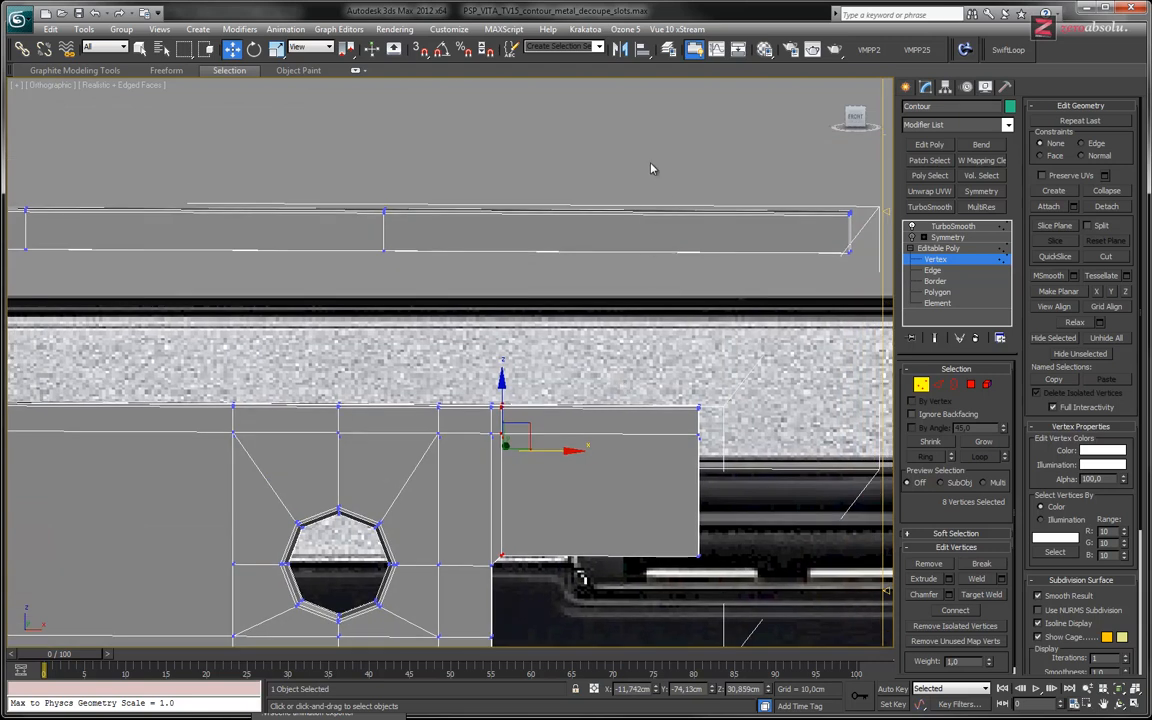
{"action": "key", "text": "f"}
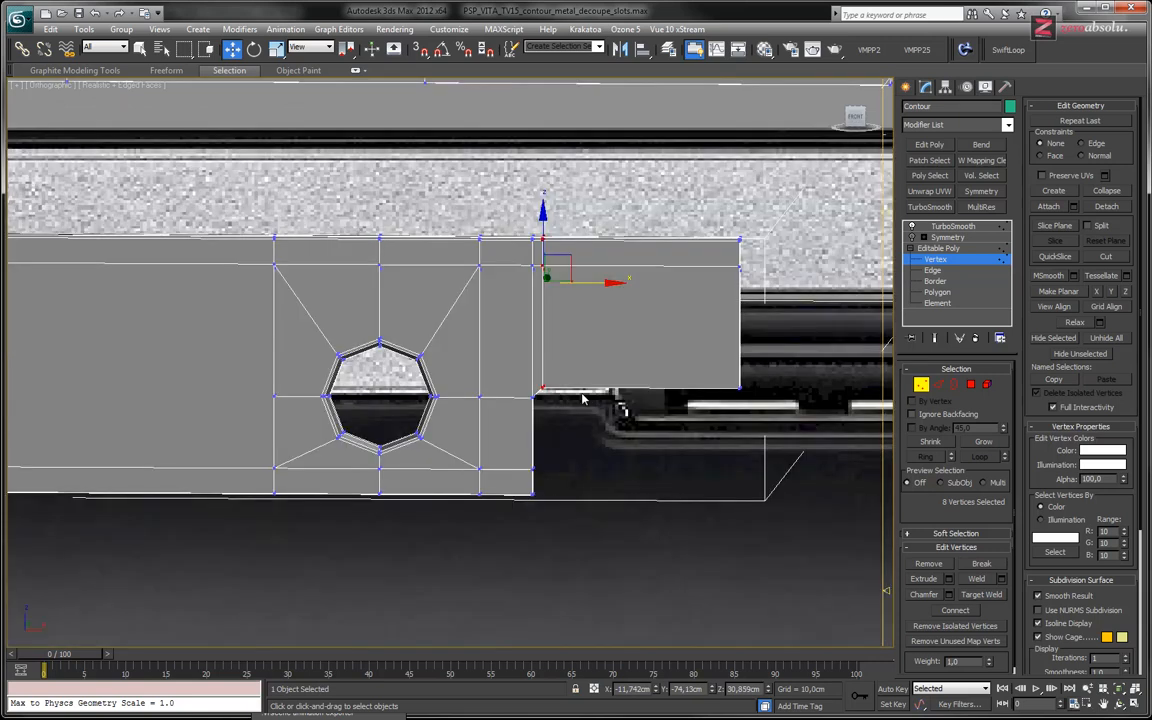
{"action": "scroll", "coordinate": [571, 393], "scroll_direction": "up", "scroll_amount": 2}
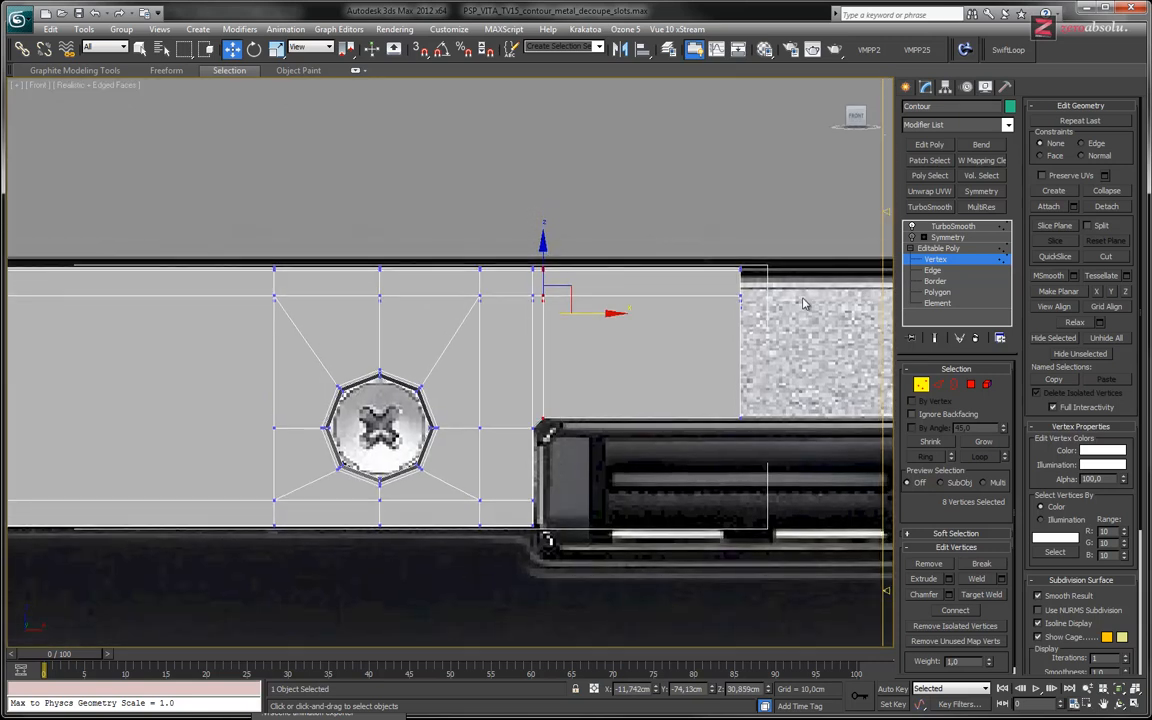
{"action": "left_click", "coordinate": [931, 339]}
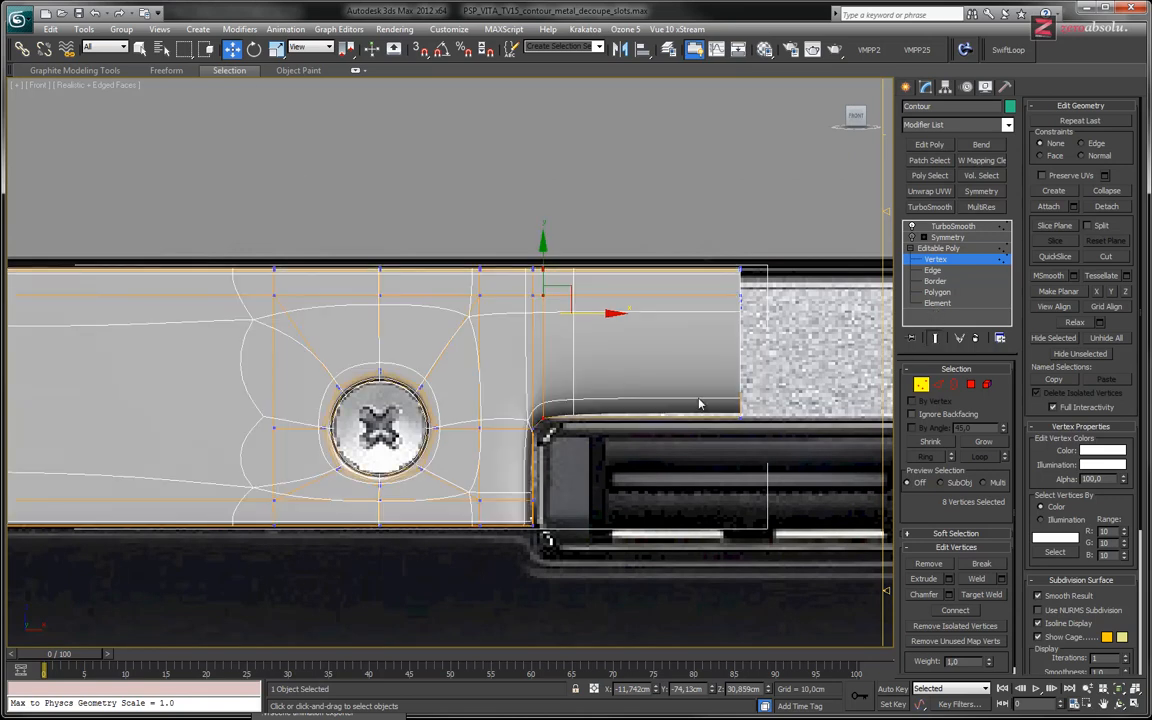
{"action": "scroll", "coordinate": [570, 380], "scroll_direction": "up", "scroll_amount": 4}
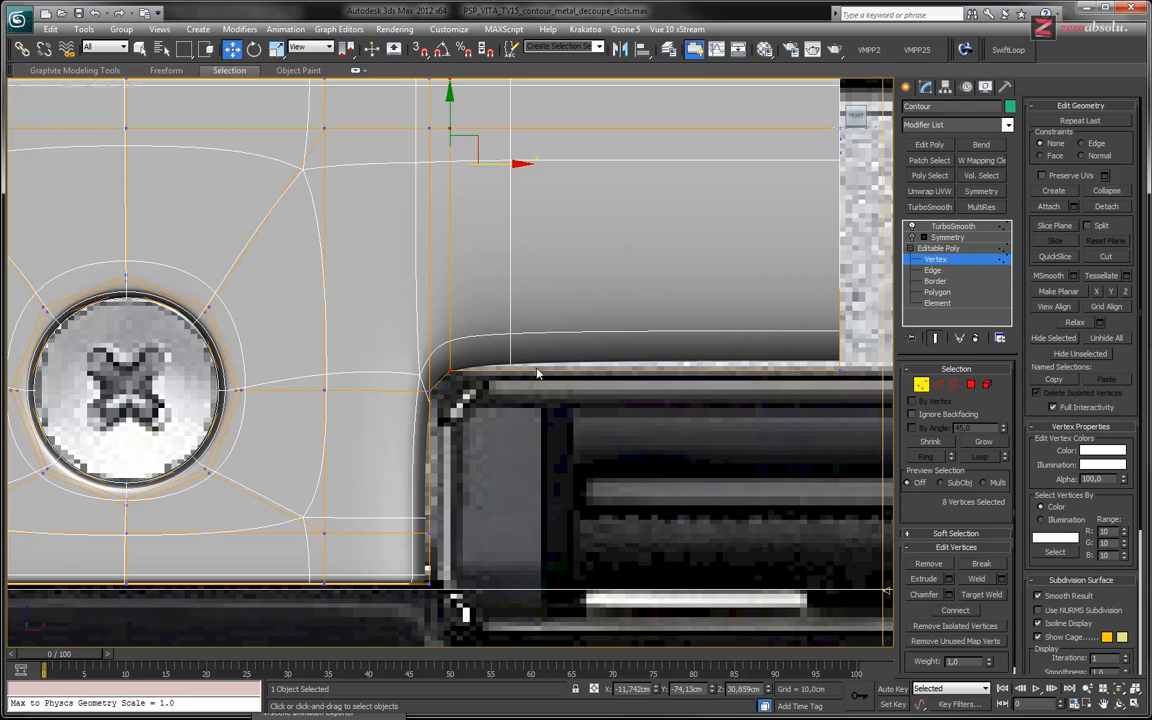
{"action": "middle_click_drag", "start_coordinate": [638, 305], "coordinate": [558, 402]}
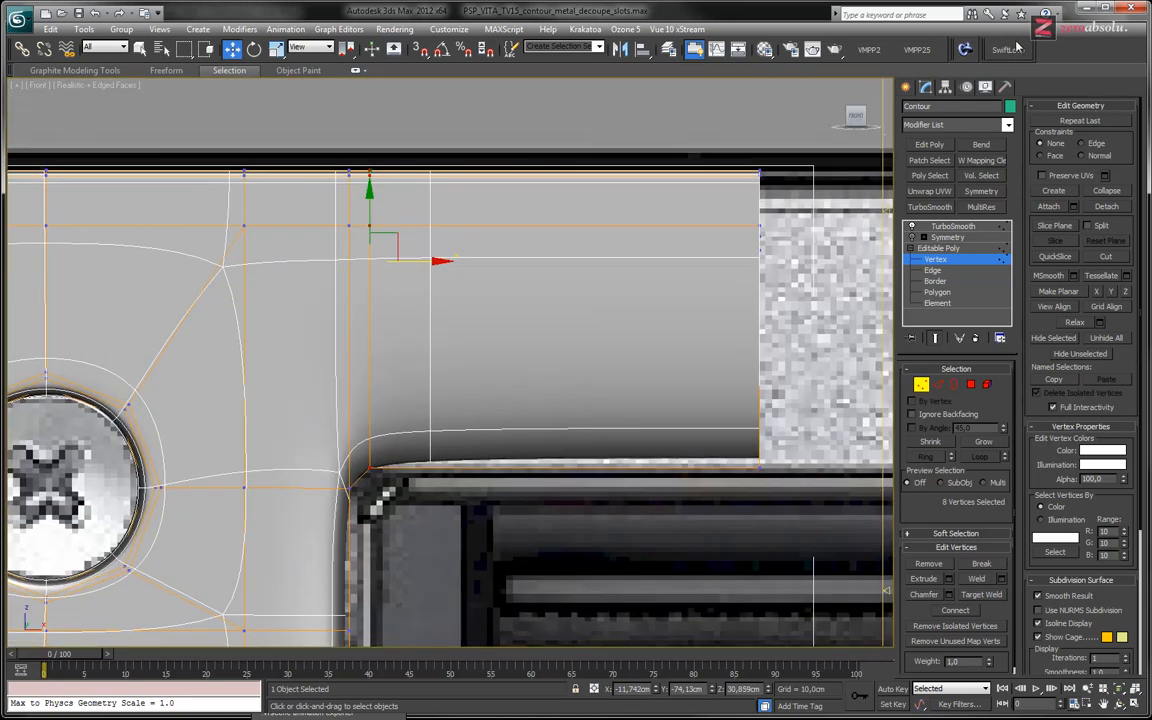
Step: Insert two SwiftLoop support loops beside the slot's beveled corner, a horizontal one just below it and a vertical one just inside it
{"action": "left_click", "coordinate": [1011, 48]}
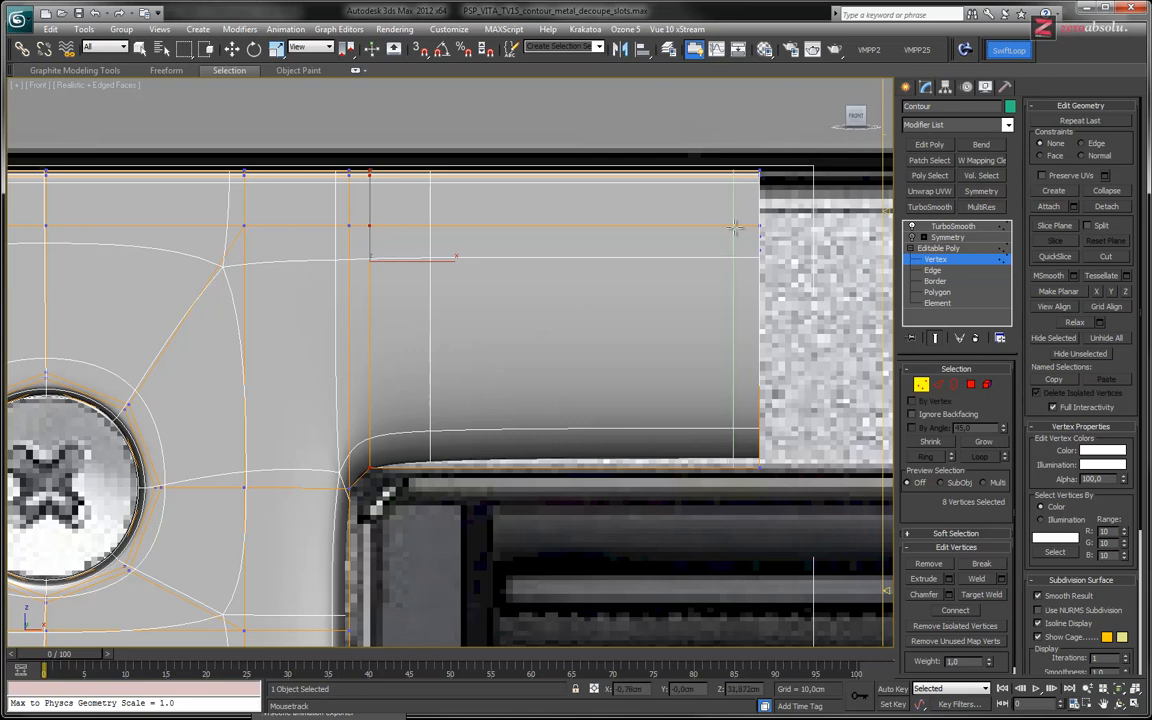
{"action": "left_click", "coordinate": [741, 228]}
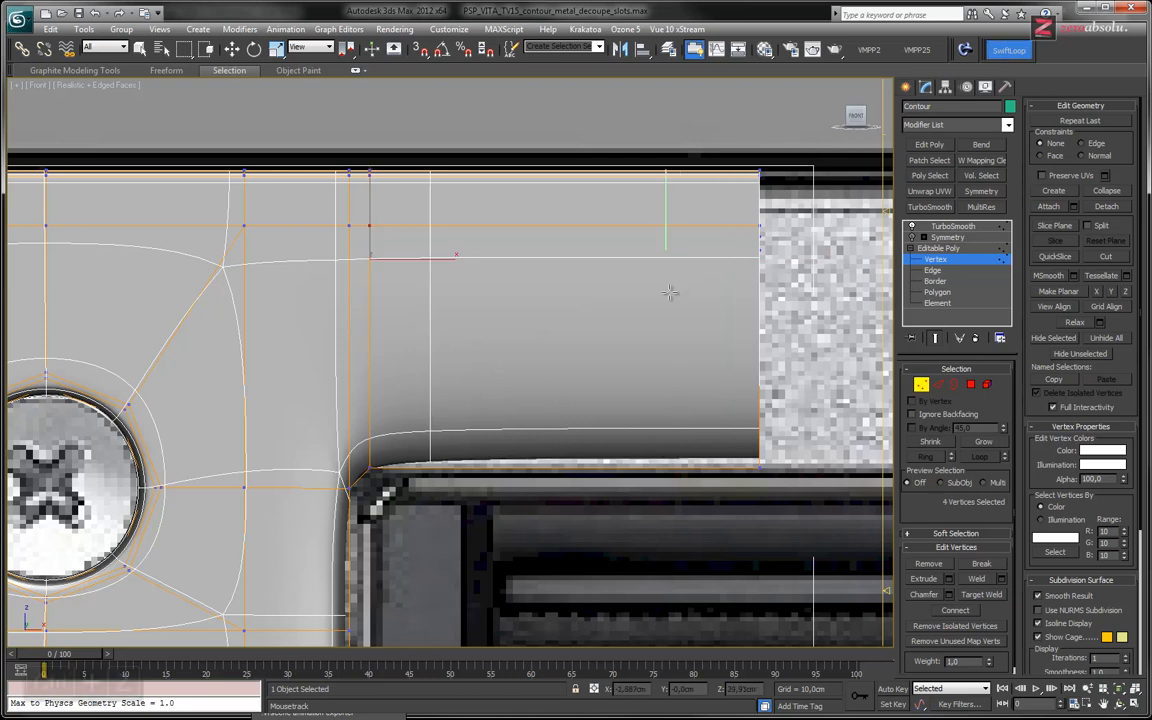
{"action": "key", "text": "ctrl+z"}
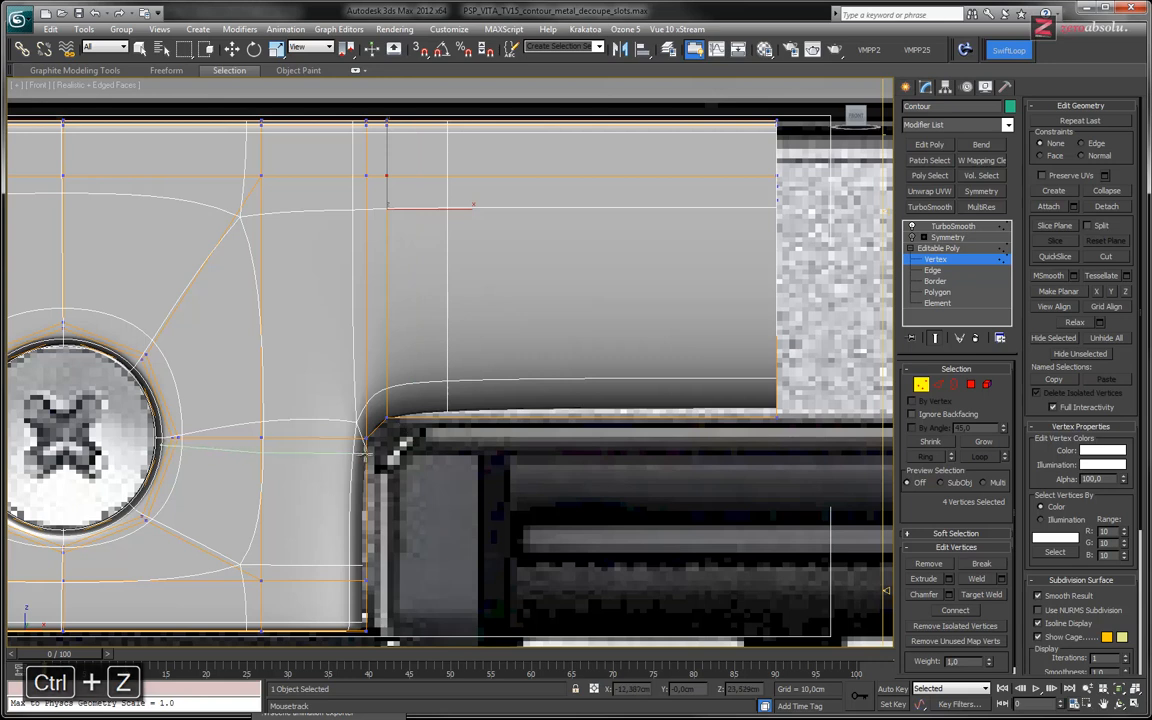
{"action": "left_click", "coordinate": [364, 452]}
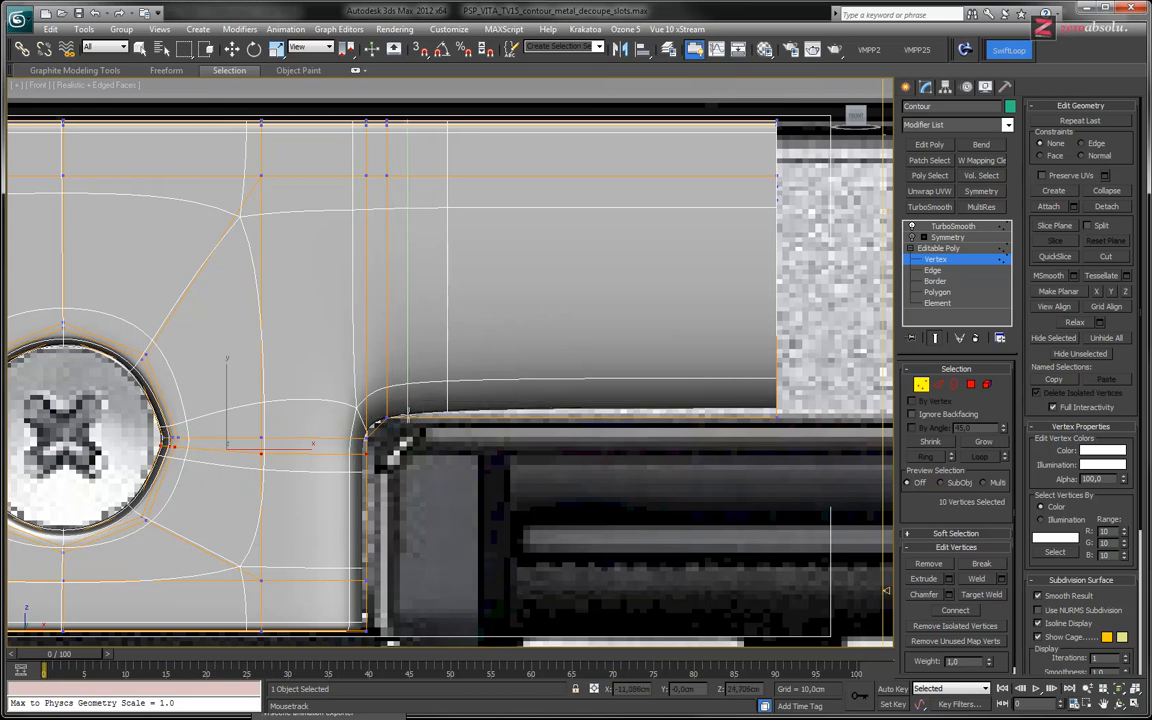
{"action": "left_click", "coordinate": [410, 415]}
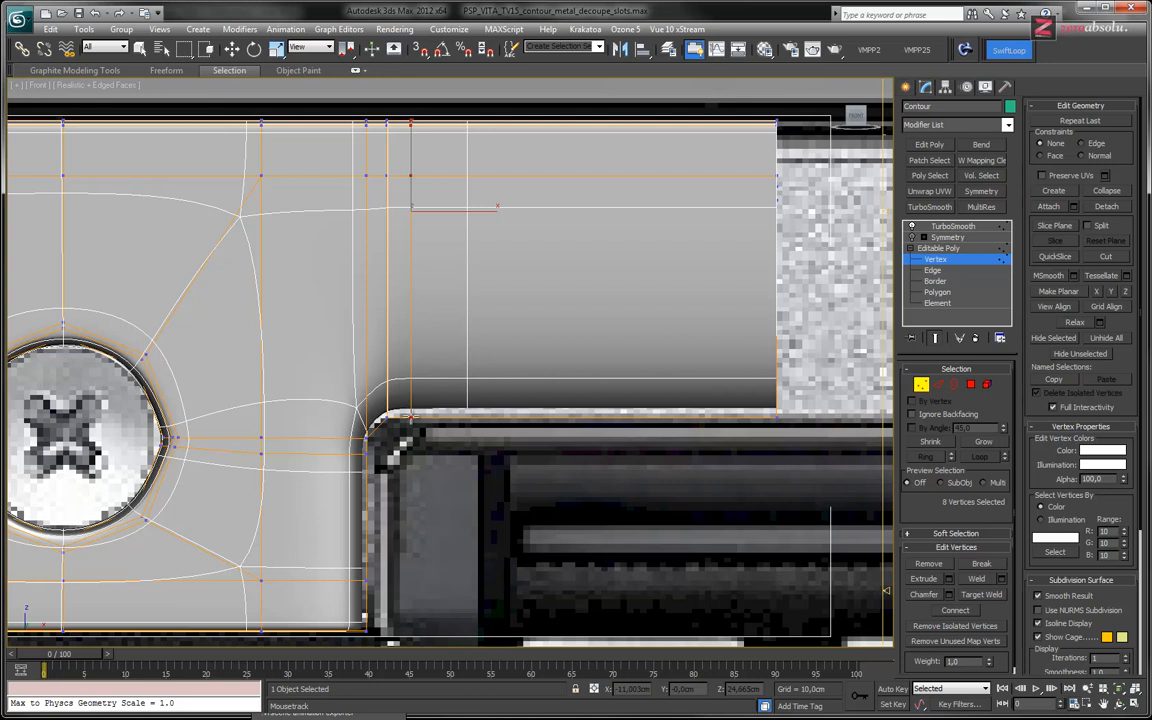
{"action": "key", "text": "ctrl+z"}
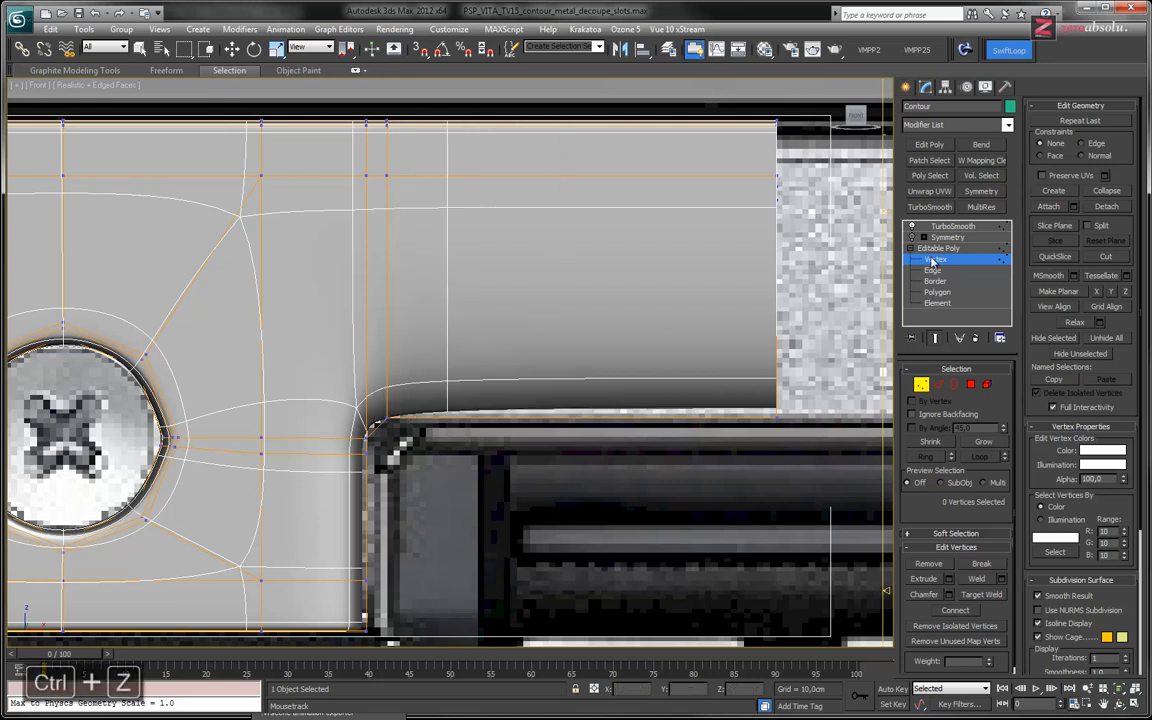
{"action": "left_click", "coordinate": [936, 339]}
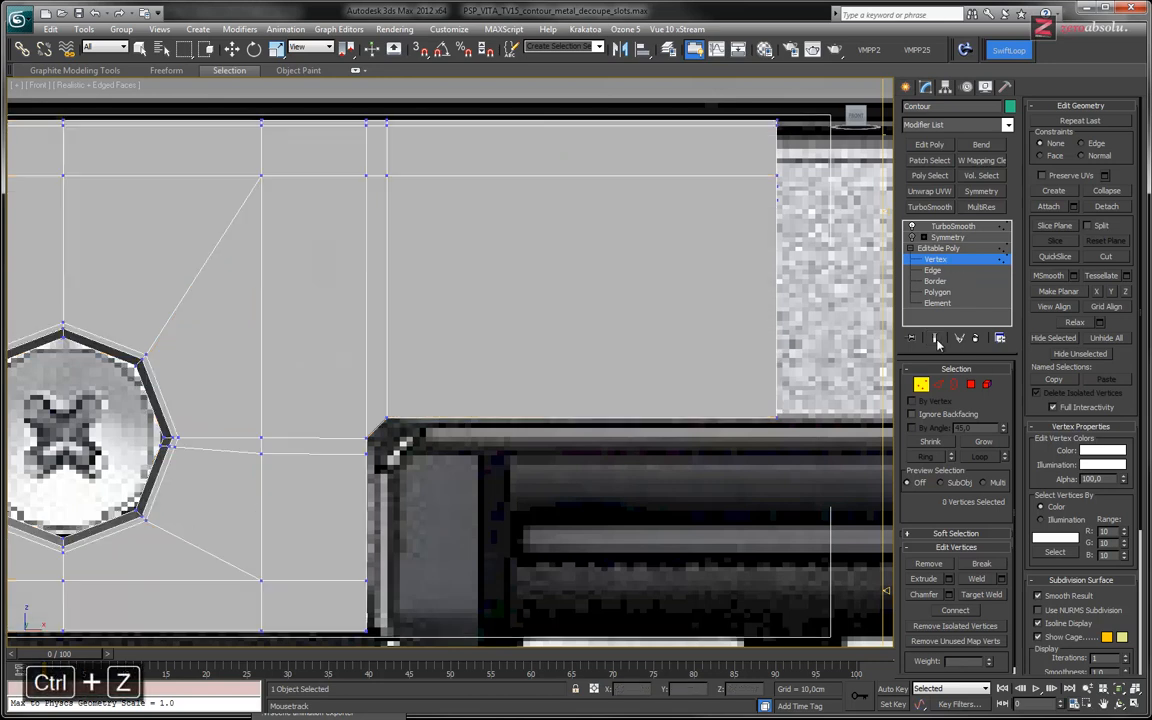
{"action": "left_click", "coordinate": [410, 412]}
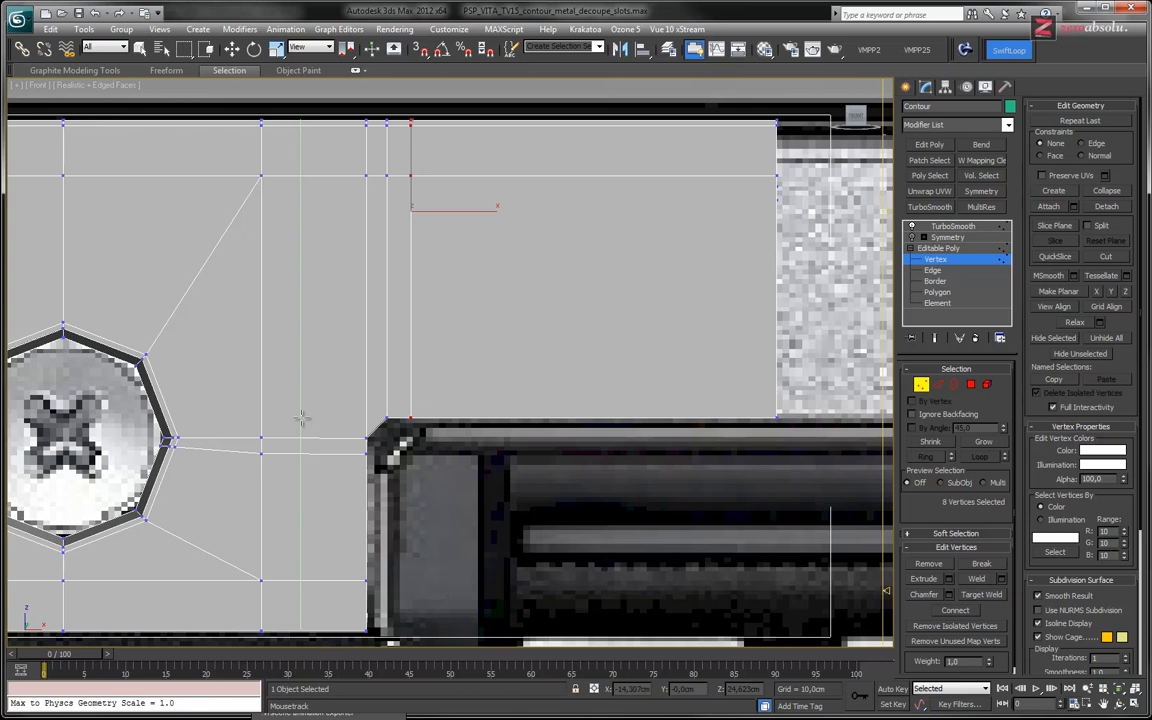
Step: Show the smoothed result and examine how the new support loops affect the slot corner and the screw hole's rim
{"action": "key", "text": "w"}
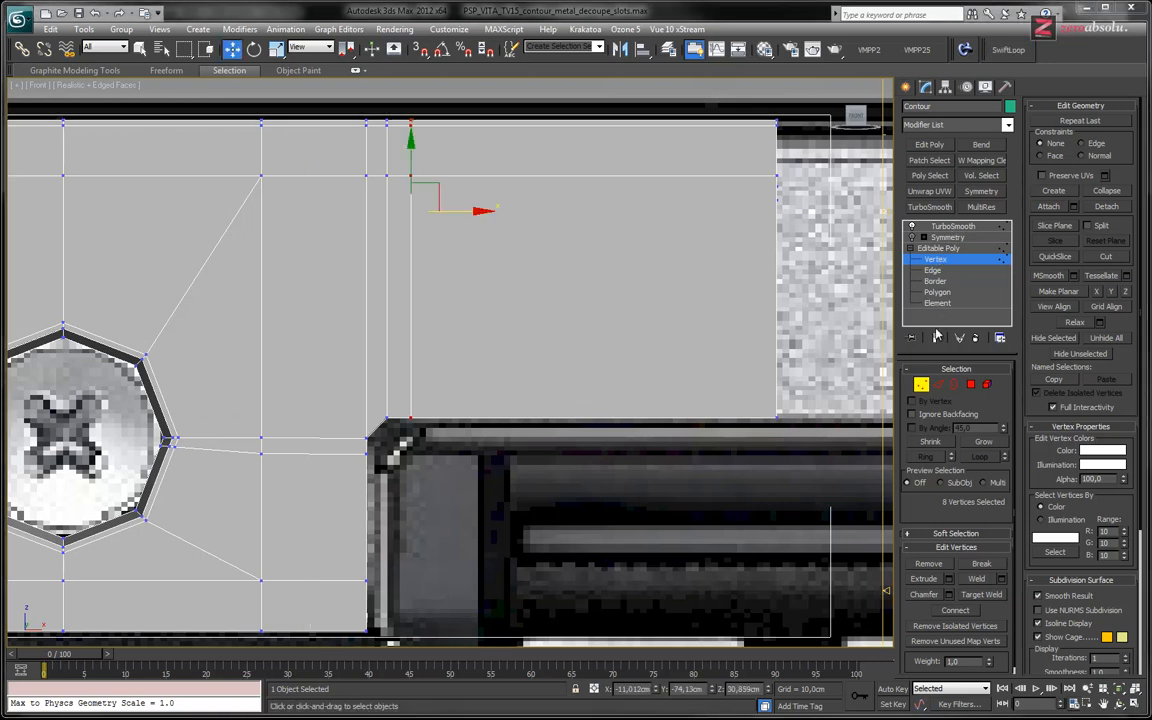
{"action": "left_click", "coordinate": [937, 336]}
{"action": "scroll", "coordinate": [293, 440], "scroll_direction": "down", "scroll_amount": 3}
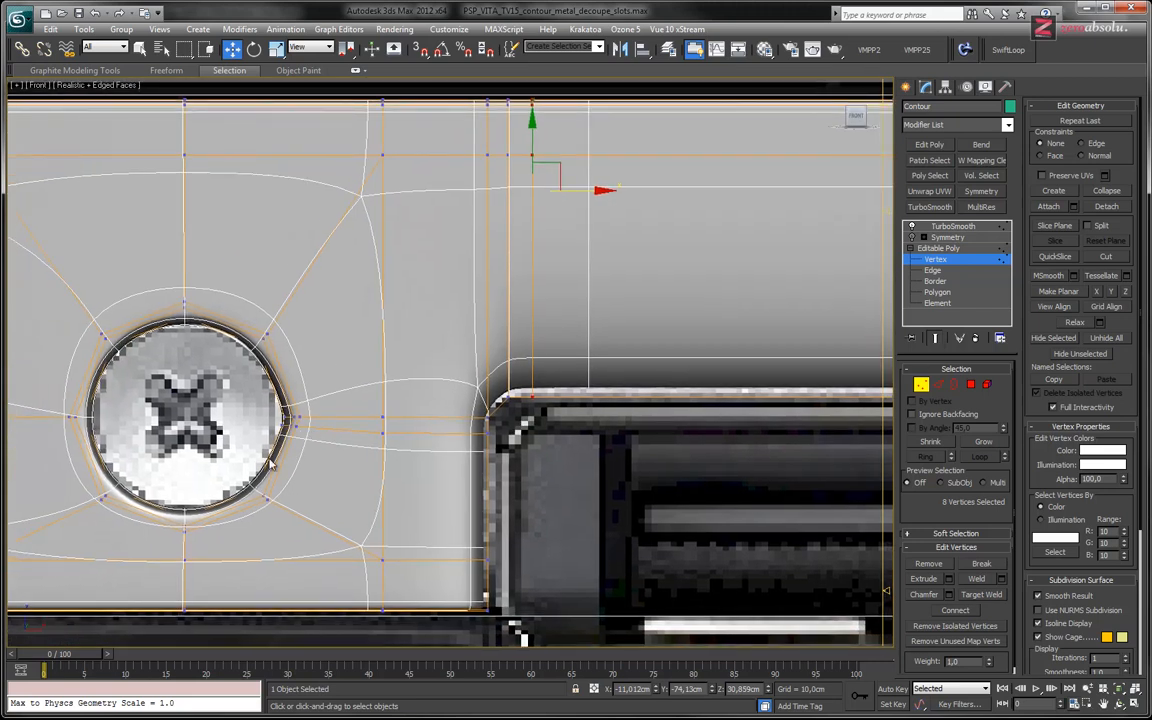
{"action": "scroll", "coordinate": [333, 457], "scroll_direction": "up", "scroll_amount": 4}
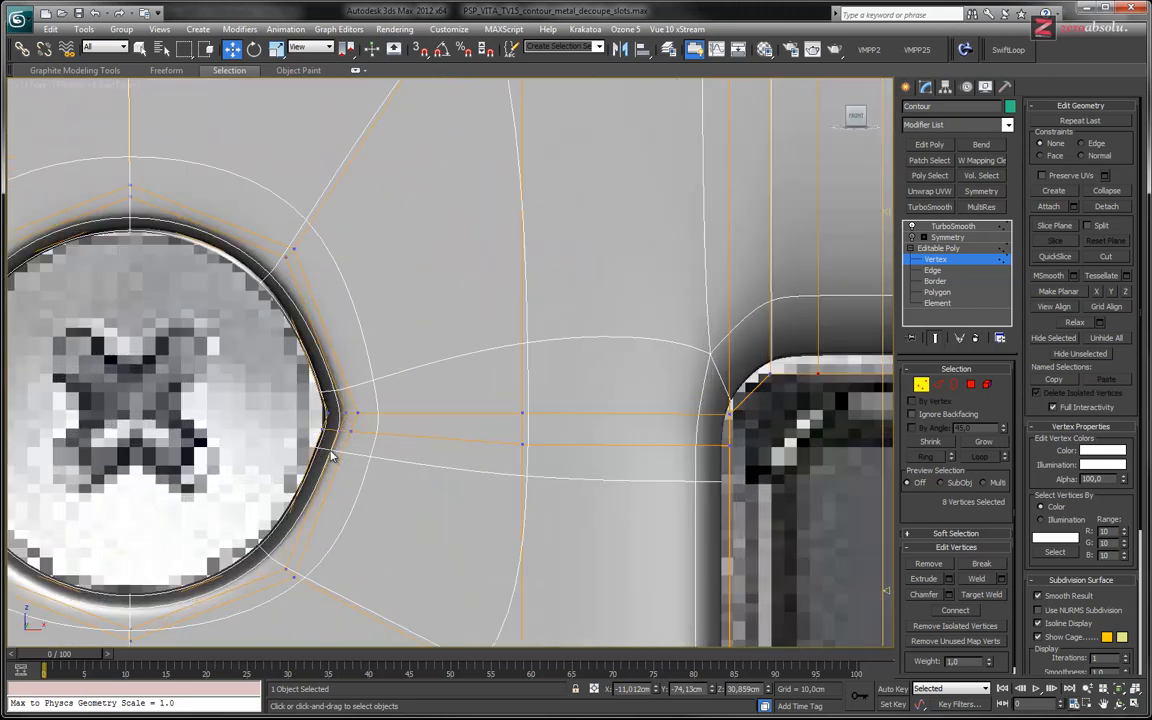
Step: Try to remove the extra vertices that the horizontal support loop added on the screw hole's rim
{"action": "left_click_drag", "start_coordinate": [363, 447], "coordinate": [365, 442]}
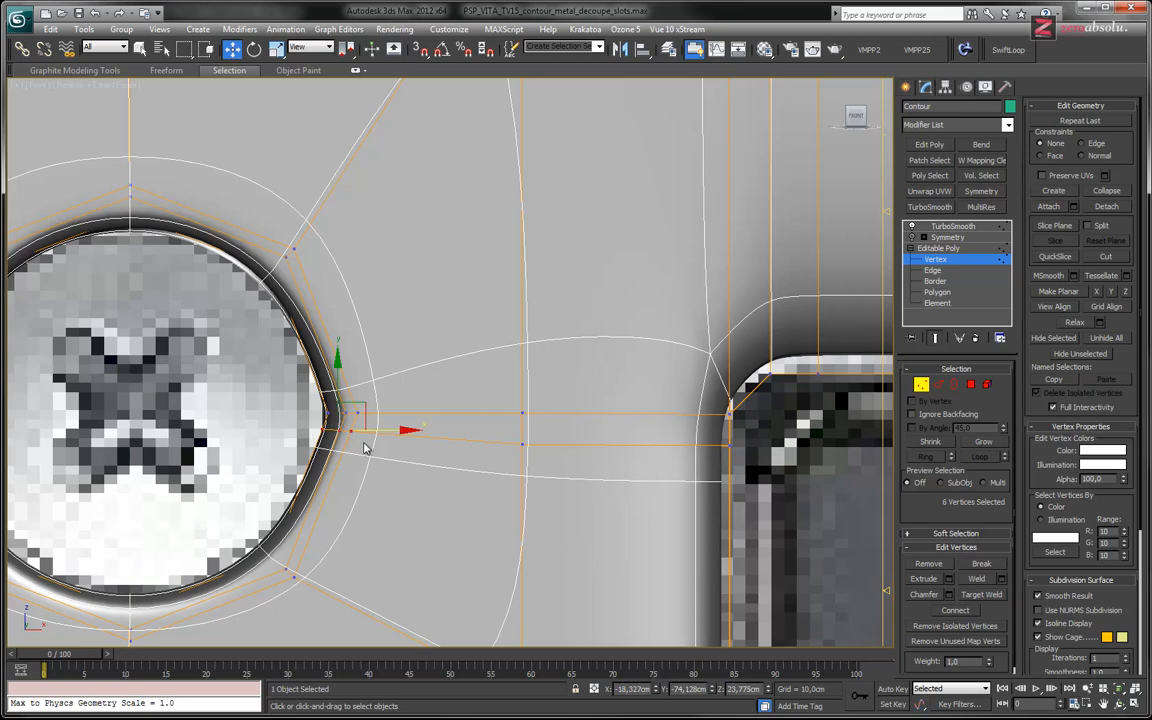
{"action": "key", "text": "F3"}
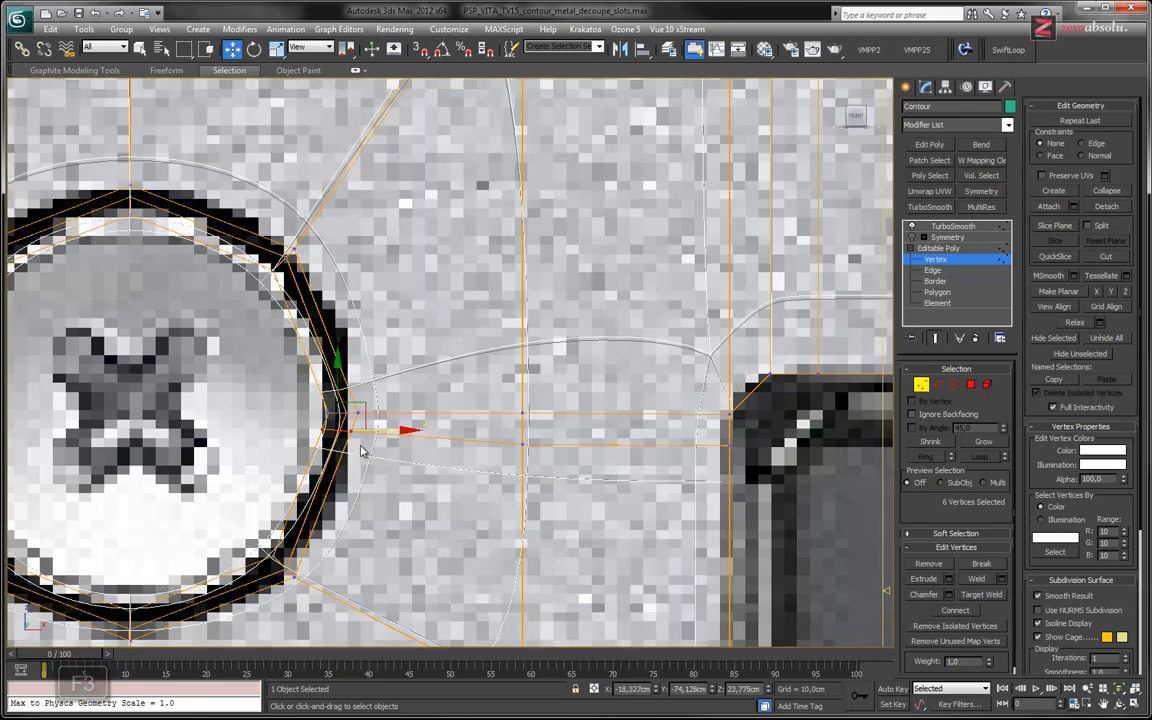
{"action": "key", "text": "F3"}
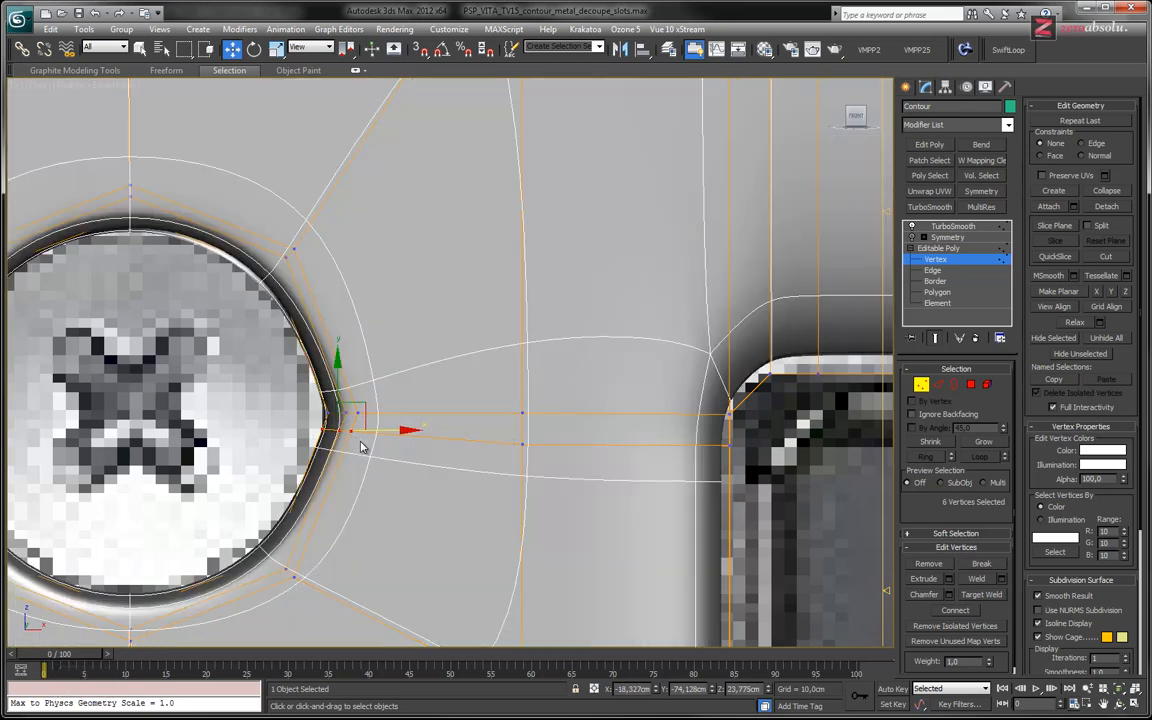
{"action": "key", "text": "ctrl+BackSpace"}
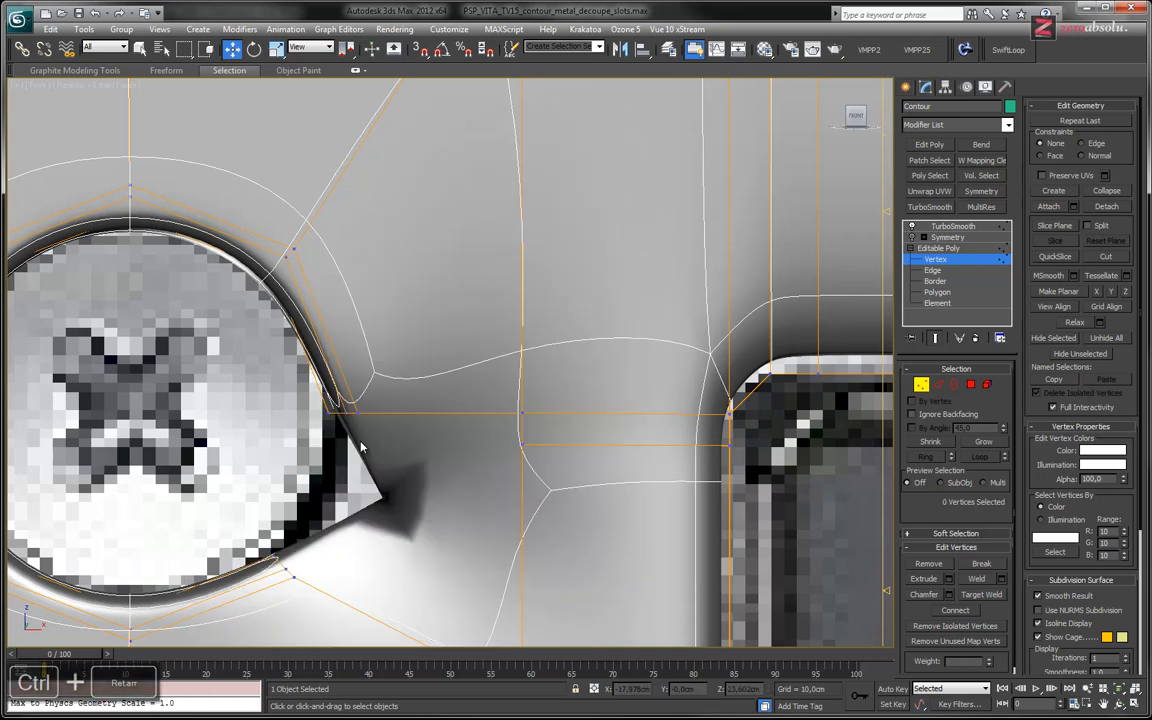
{"action": "key", "text": "ctrl+z"}
{"action": "middle_click_drag", "start_coordinate": [360, 442], "coordinate": [387, 439]}
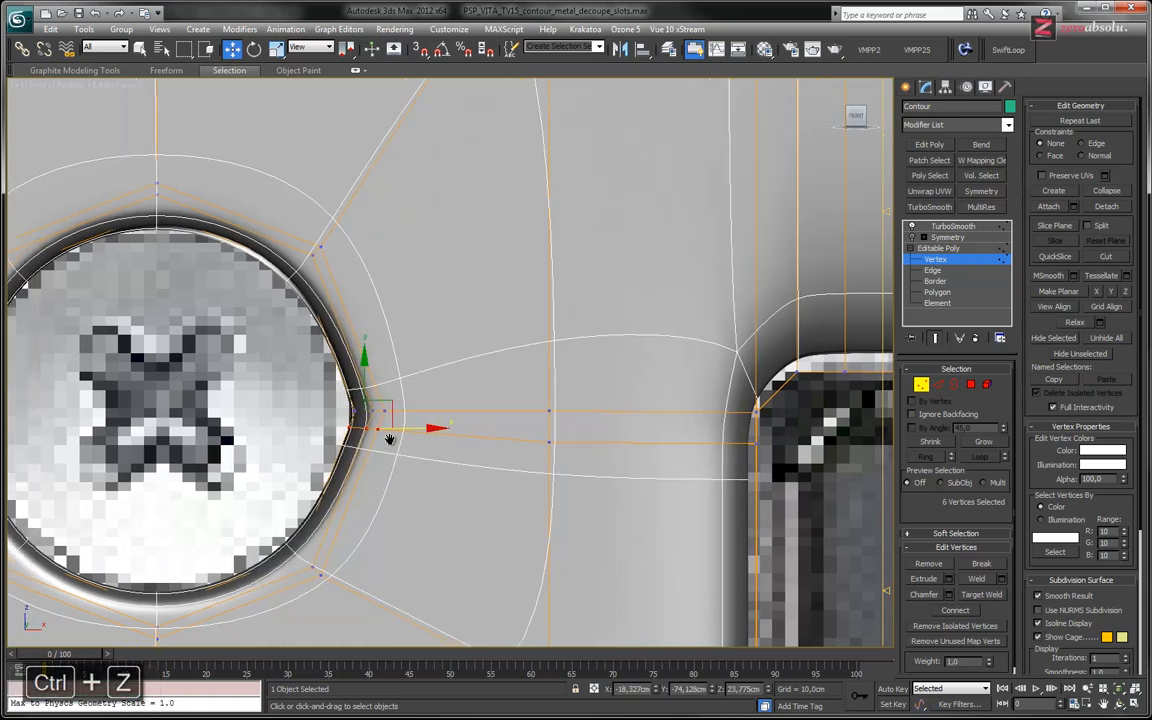
Step: Turn off the smoothed preview and remove the two extra support-loop edges crossing the screw hole's front rim
{"action": "key", "text": "2"}
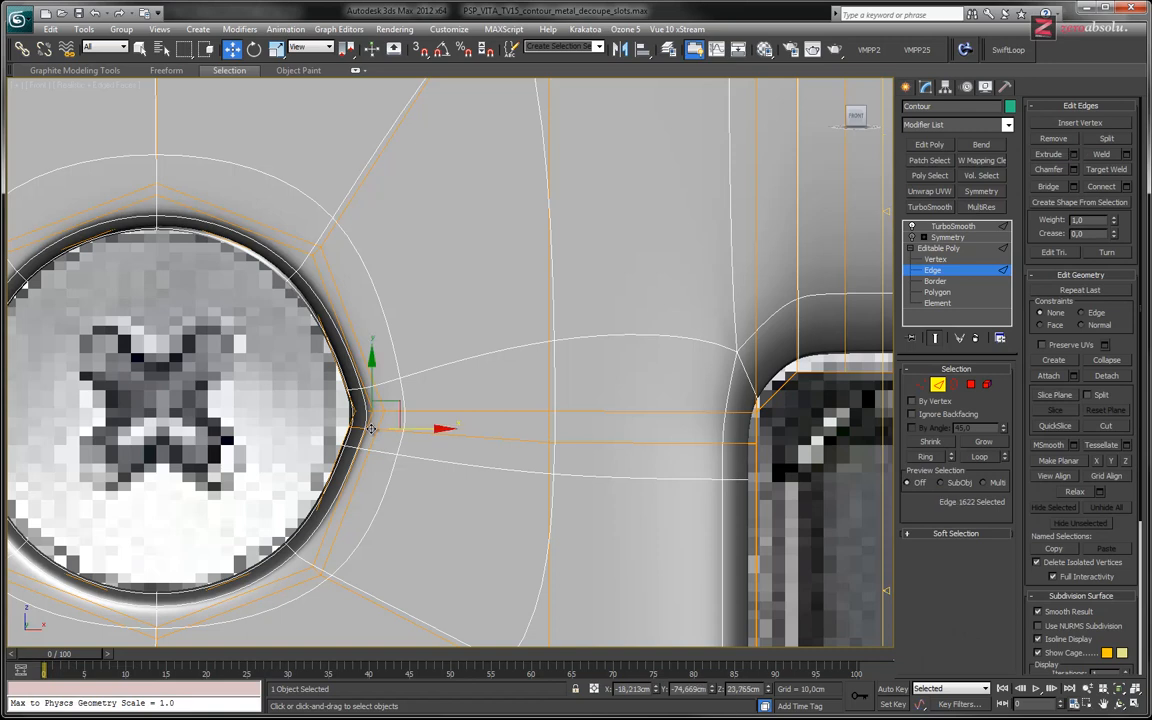
{"action": "left_click", "coordinate": [936, 339]}
{"action": "left_click", "coordinate": [509, 444], "text": "ctrl"}
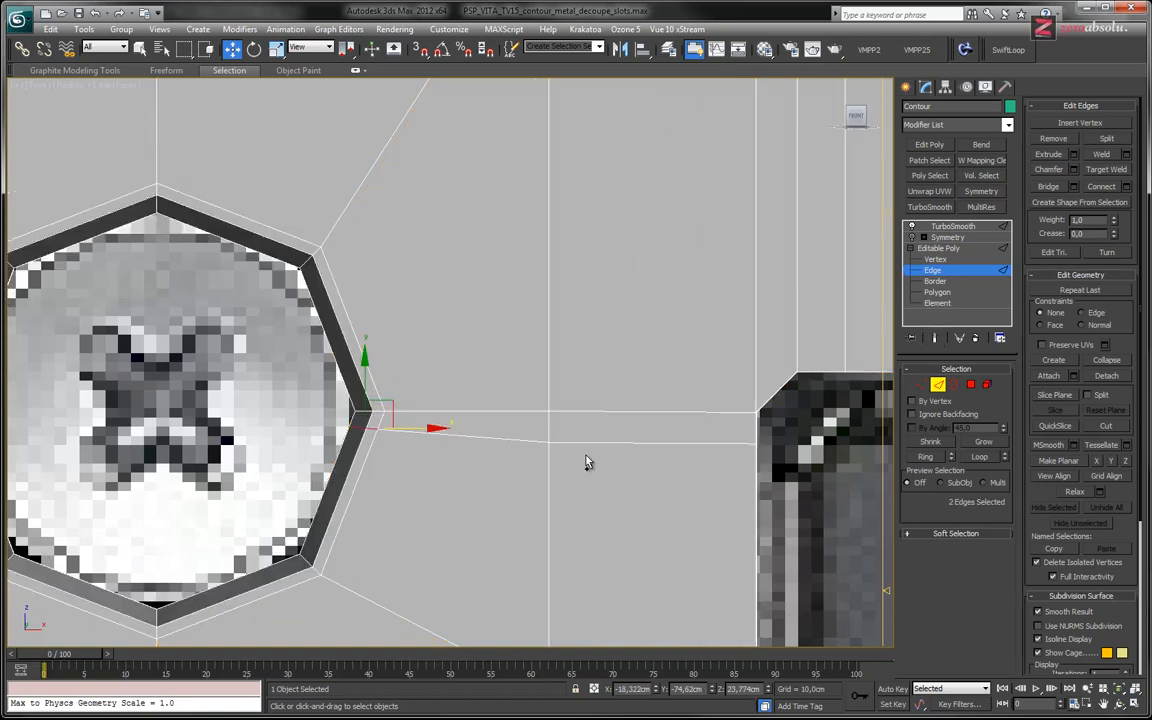
{"action": "key", "text": "ctrl+BackSpace"}
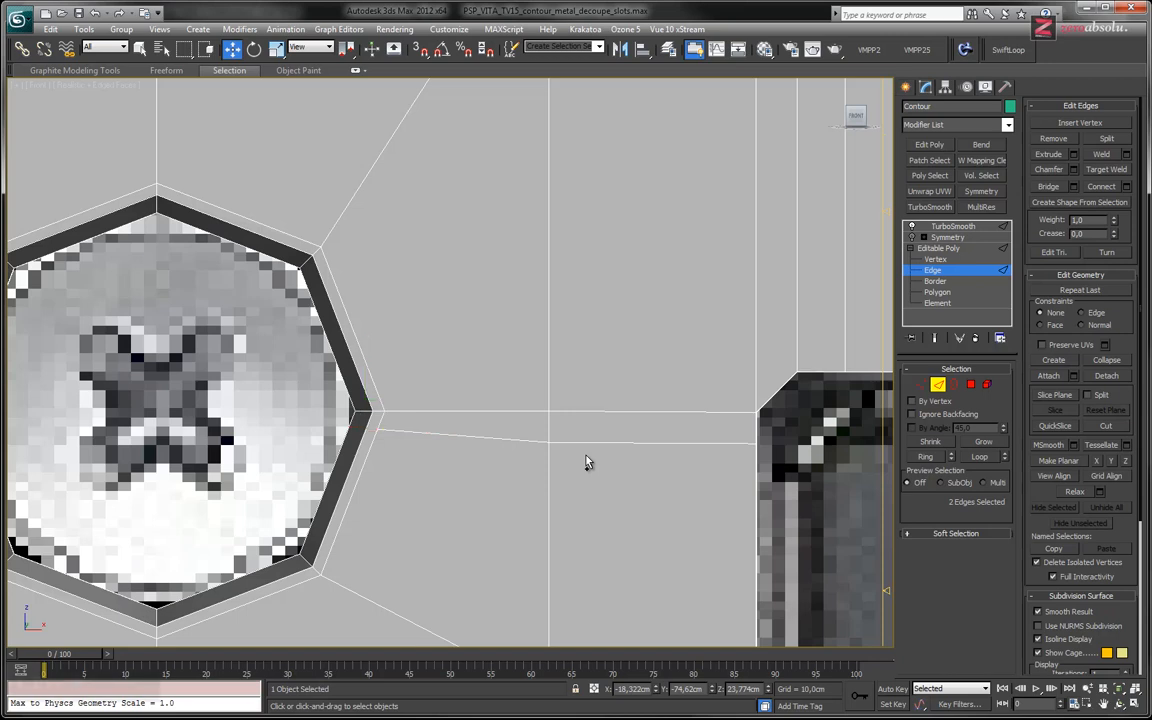
Step: Remove the remaining short support-loop edges crossing the screw hole's inner wall and back rim
{"action": "middle_click_drag", "start_coordinate": [69, 395], "coordinate": [235, 441]}
{"action": "left_click", "coordinate": [409, 412]}
{"action": "middle_click_drag", "start_coordinate": [389, 444], "coordinate": [424, 462], "text": "alt"}
{"action": "left_click", "coordinate": [403, 416]}
{"action": "middle_click_drag", "start_coordinate": [290, 452], "coordinate": [458, 462], "text": "alt"}
{"action": "left_click", "coordinate": [358, 417], "text": "ctrl"}
{"action": "left_click", "coordinate": [353, 418], "text": "ctrl"}
{"action": "scroll", "coordinate": [439, 445], "scroll_direction": "up", "scroll_amount": 5}
{"action": "middle_click_drag", "start_coordinate": [437, 445], "coordinate": [648, 457]}
{"action": "key", "text": "ctrl+BackSpace"}
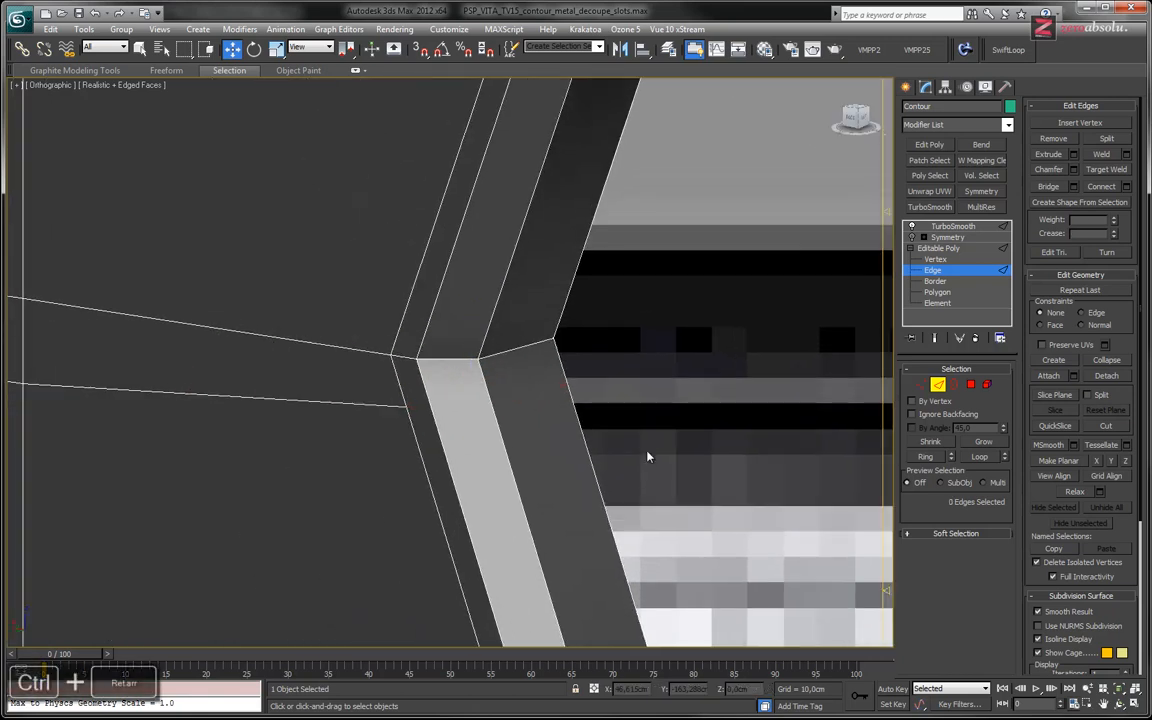
Step: Examine the unsmoothed cage around the screw hole and connector slot from the back and front, following the support loops' ends
{"action": "middle_click_drag", "start_coordinate": [424, 415], "coordinate": [545, 424]}
{"action": "middle_click_drag", "start_coordinate": [437, 431], "coordinate": [463, 418]}
{"action": "scroll", "coordinate": [463, 419], "scroll_direction": "down", "scroll_amount": 3}
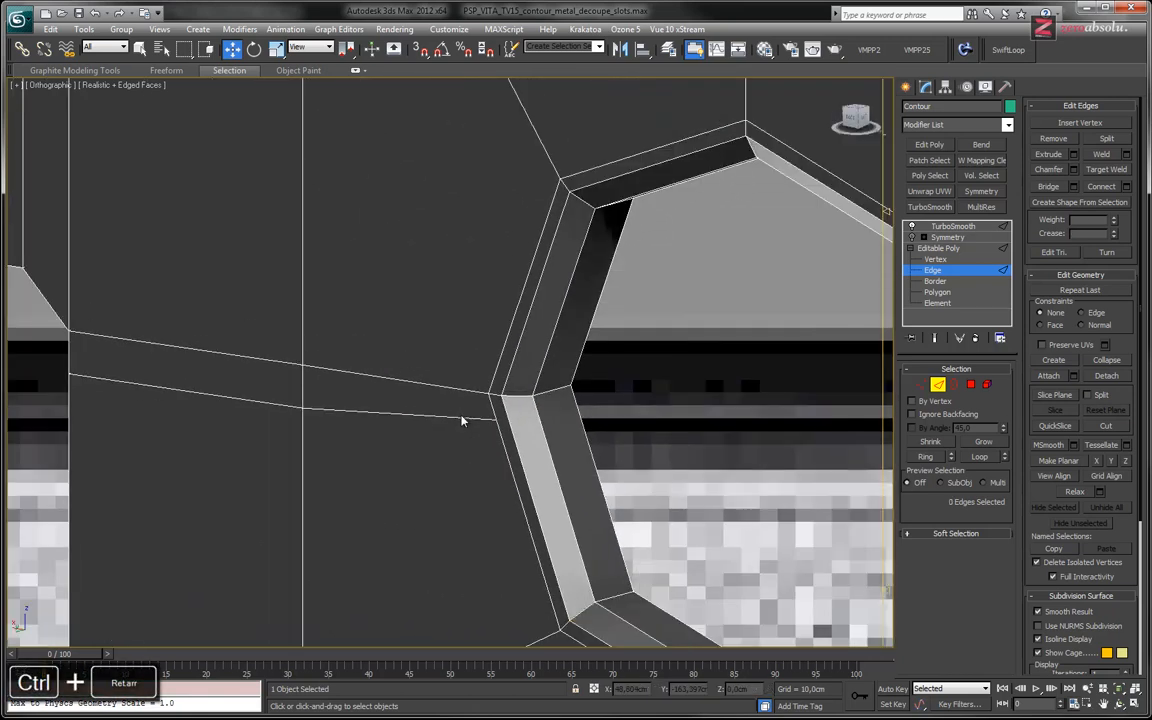
{"action": "scroll", "coordinate": [488, 406], "scroll_direction": "down", "scroll_amount": 5}
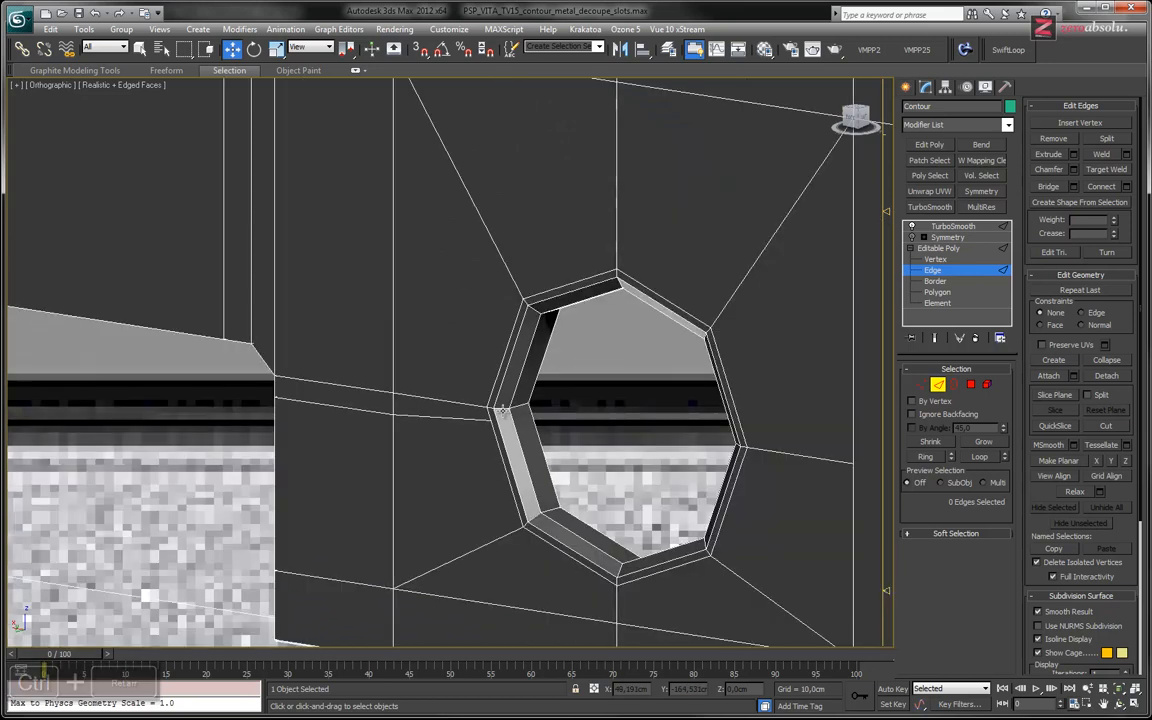
{"action": "middle_click_drag", "start_coordinate": [620, 460], "coordinate": [510, 454], "text": "alt"}
{"action": "scroll", "coordinate": [508, 457], "scroll_direction": "down", "scroll_amount": 8}
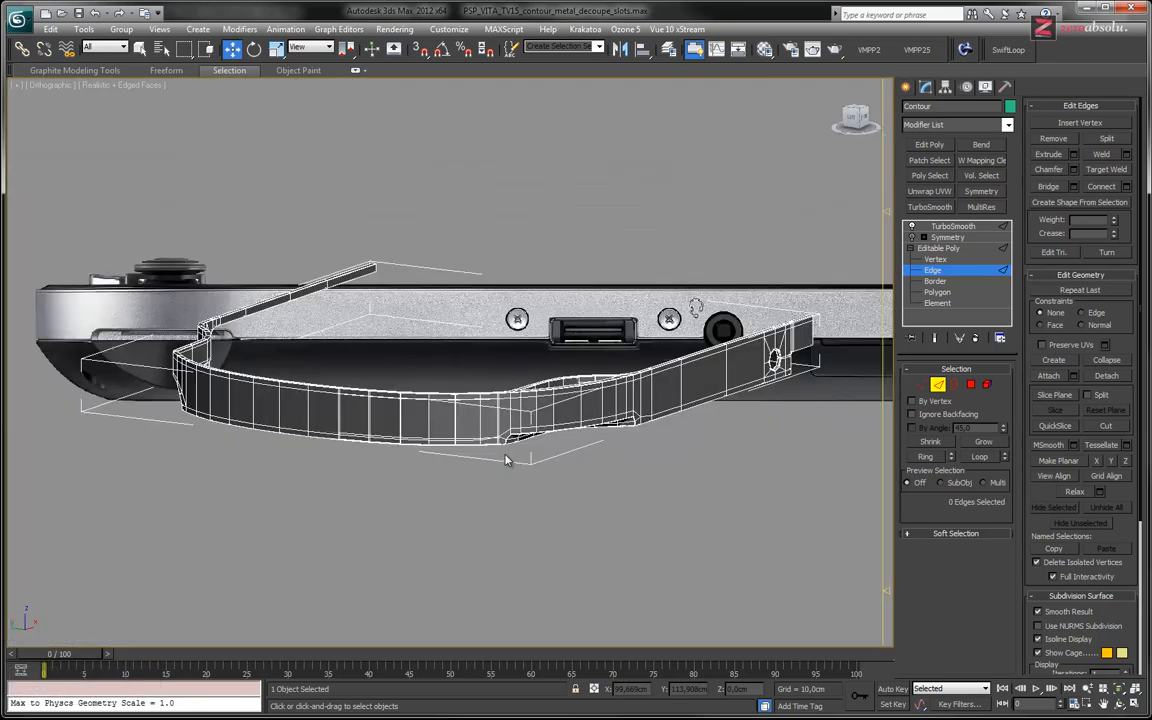
{"action": "middle_click_drag", "start_coordinate": [668, 370], "coordinate": [575, 425], "text": "alt"}
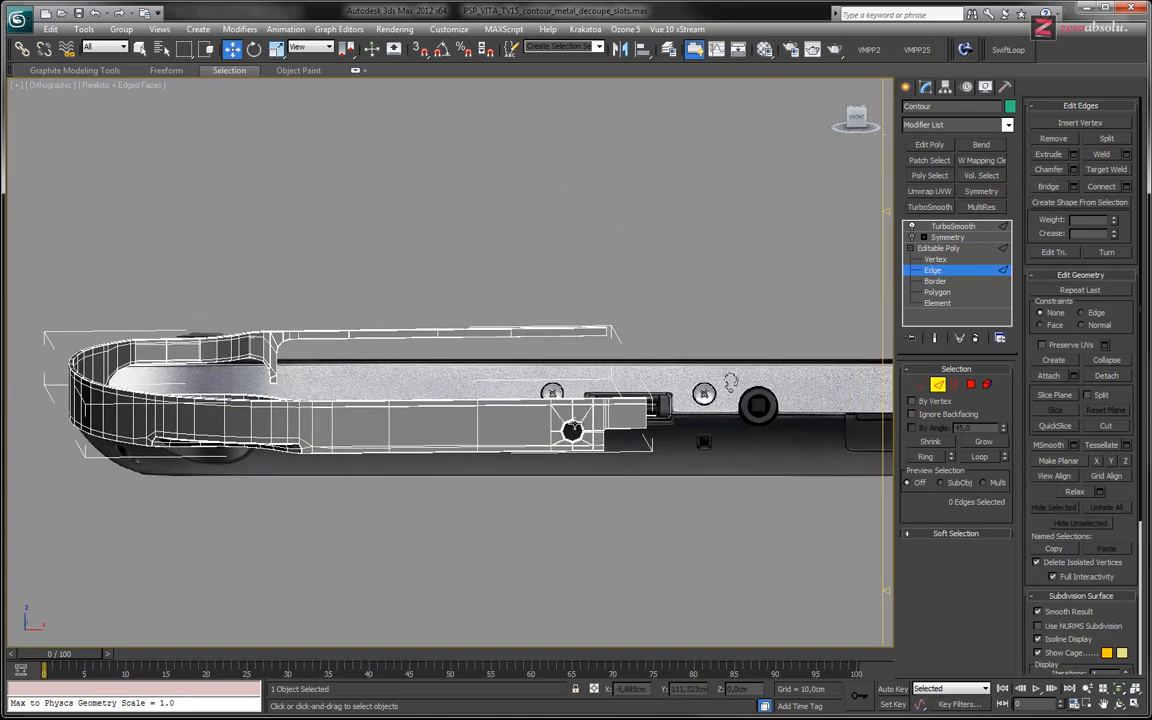
{"action": "left_click", "coordinate": [575, 425]}
{"action": "scroll", "coordinate": [563, 463], "scroll_direction": "up", "scroll_amount": 10}
{"action": "scroll", "coordinate": [548, 460], "scroll_direction": "down", "scroll_amount": 4}
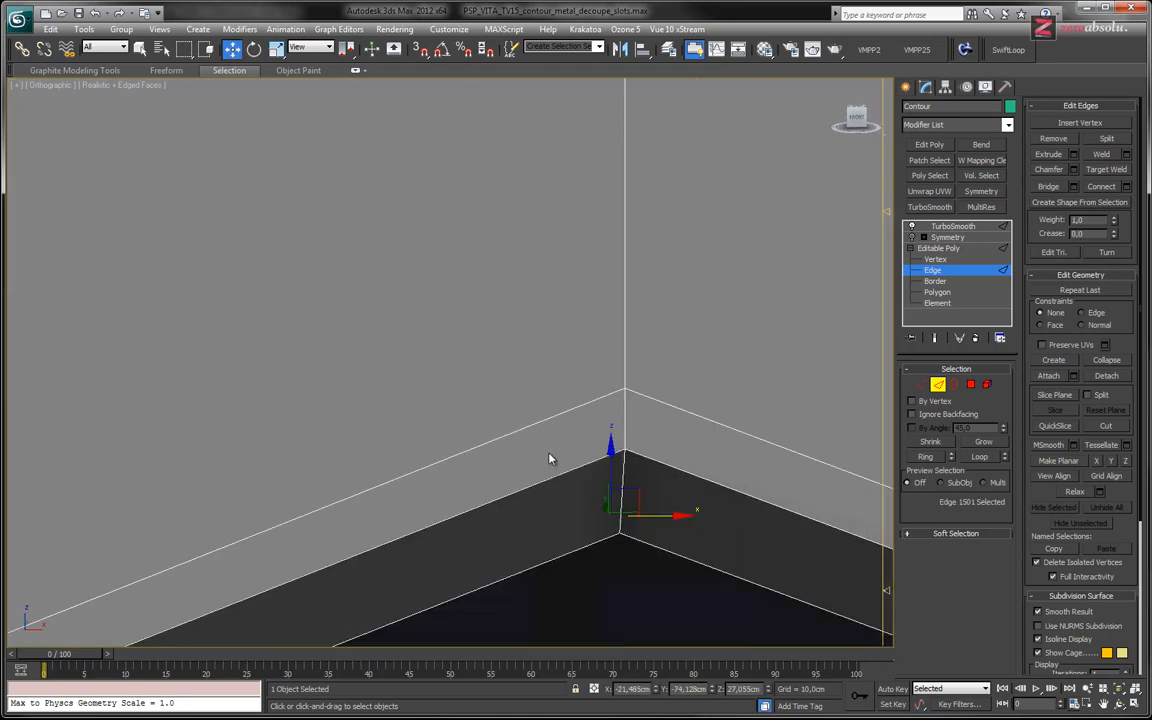
{"action": "middle_click_drag", "start_coordinate": [549, 457], "coordinate": [475, 103]}
{"action": "middle_click_drag", "start_coordinate": [504, 213], "coordinate": [405, 389]}
{"action": "scroll", "coordinate": [507, 376], "scroll_direction": "down", "scroll_amount": 3}
{"action": "scroll", "coordinate": [466, 383], "scroll_direction": "up", "scroll_amount": 4}
{"action": "middle_click_drag", "start_coordinate": [586, 380], "coordinate": [381, 391]}
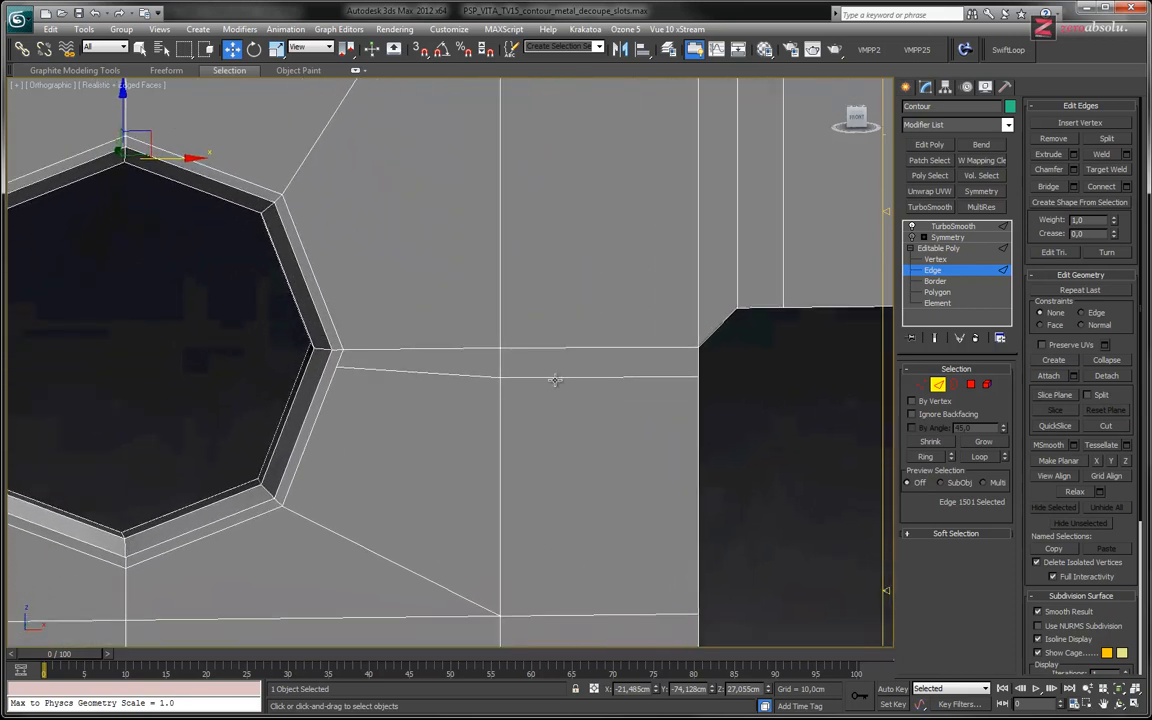
{"action": "middle_click_drag", "start_coordinate": [679, 336], "coordinate": [525, 354]}
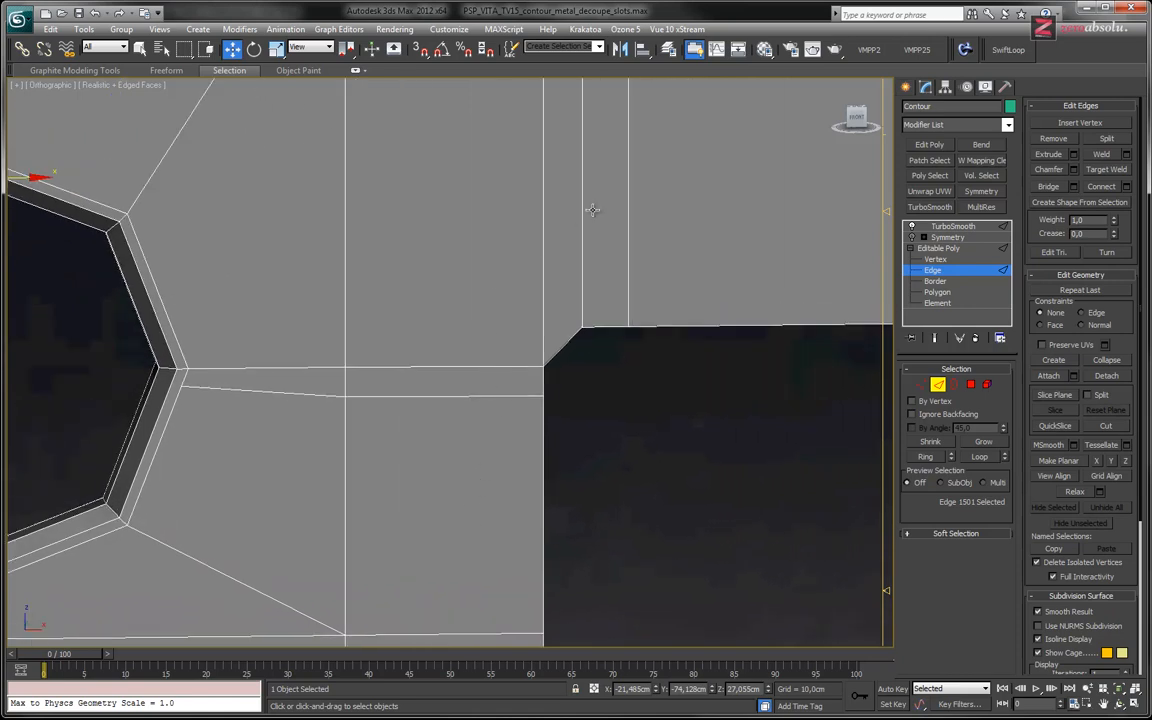
{"action": "middle_click_drag", "start_coordinate": [534, 190], "coordinate": [389, 207]}
{"action": "scroll", "coordinate": [478, 340], "scroll_direction": "down", "scroll_amount": 3}
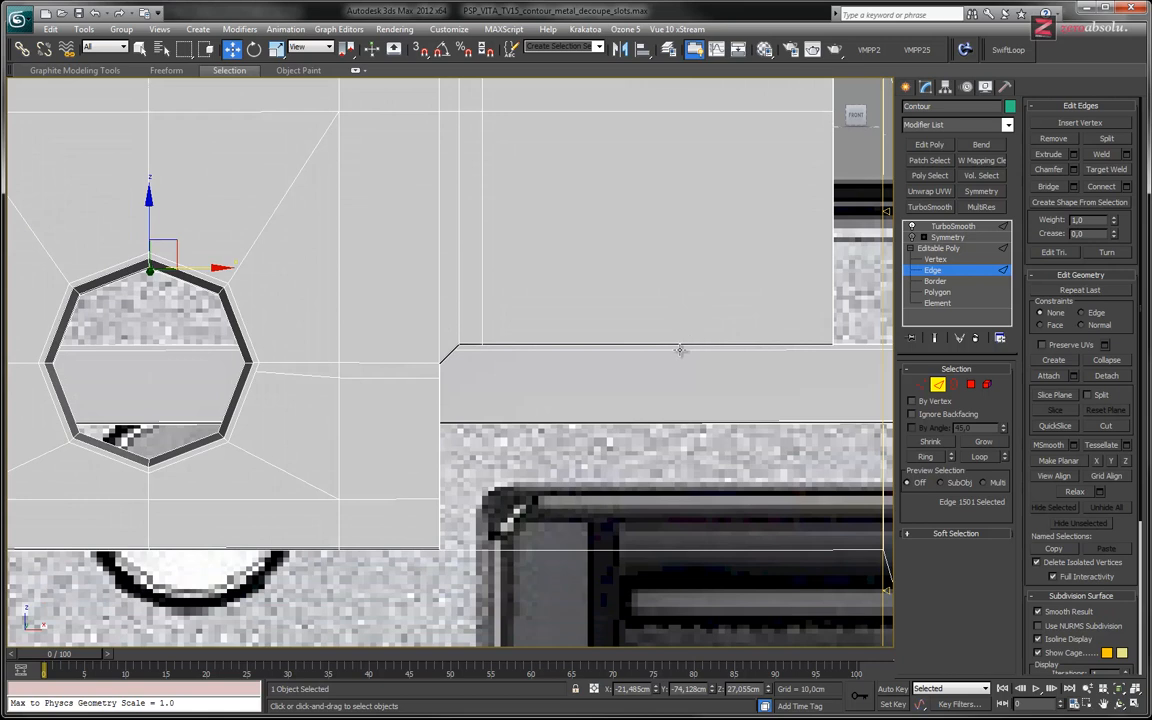
{"action": "middle_click_drag", "start_coordinate": [543, 349], "coordinate": [536, 360], "text": "alt"}
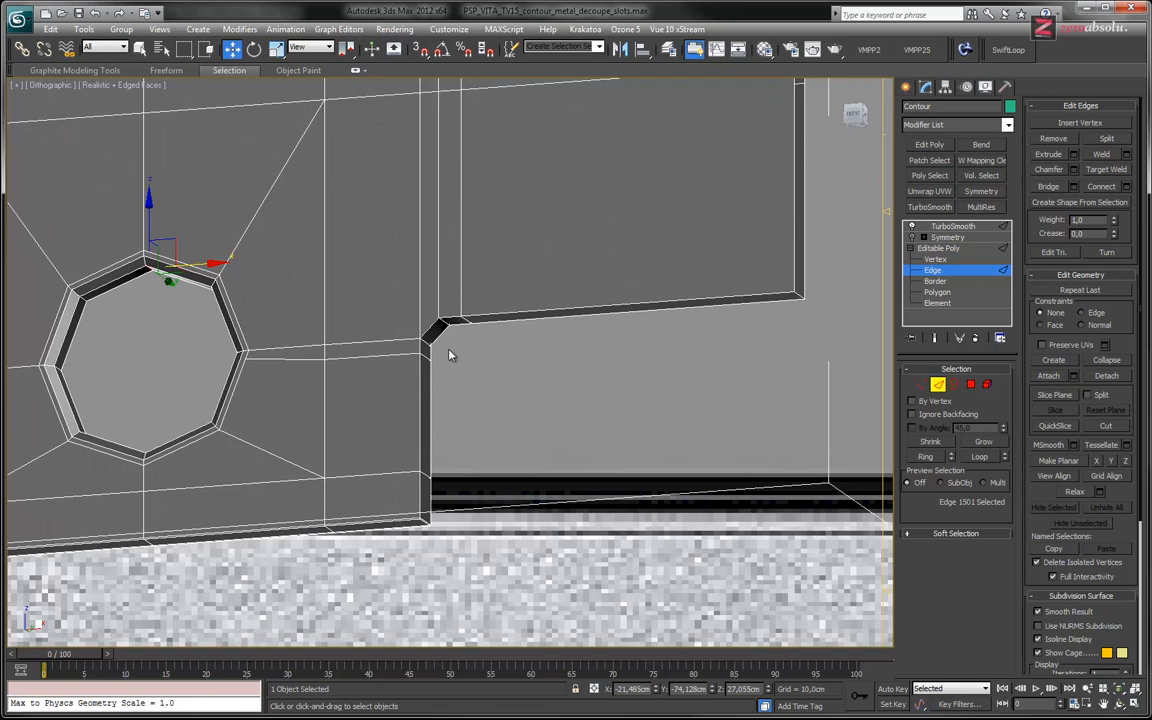
Step: Select the seven thickness polygons lining the connector slot, leaving out those along the contour's lower edge
{"action": "scroll", "coordinate": [440, 450], "scroll_direction": "up", "scroll_amount": 8}
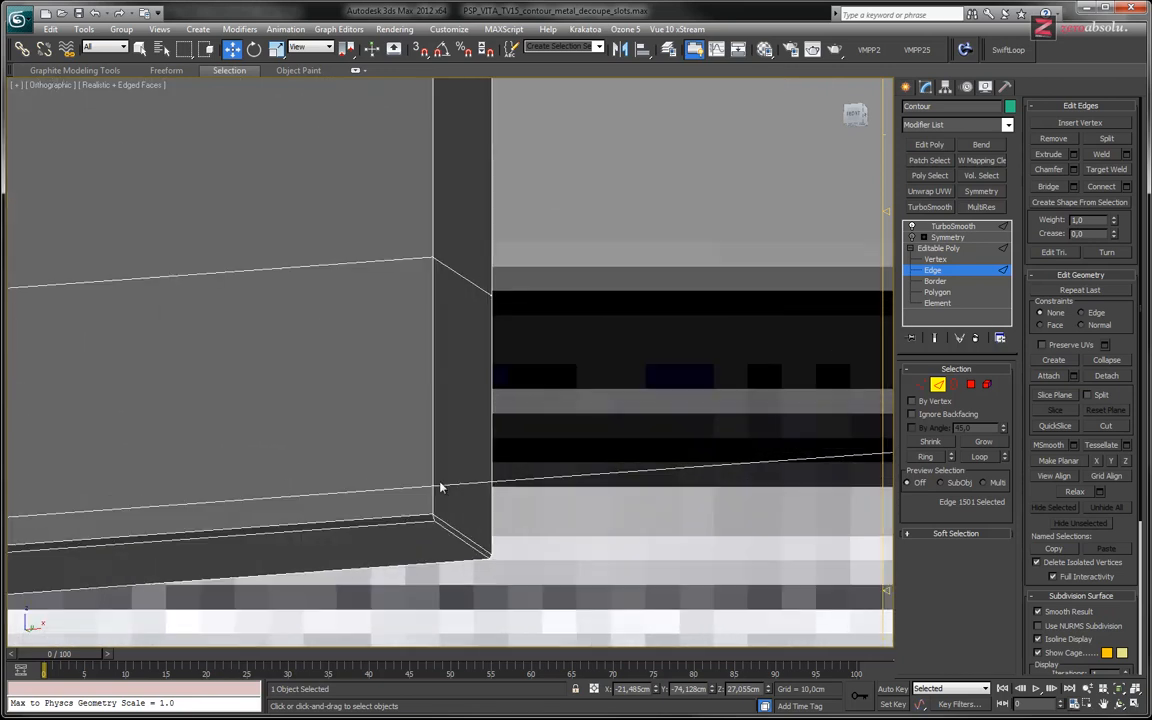
{"action": "key", "text": "4"}
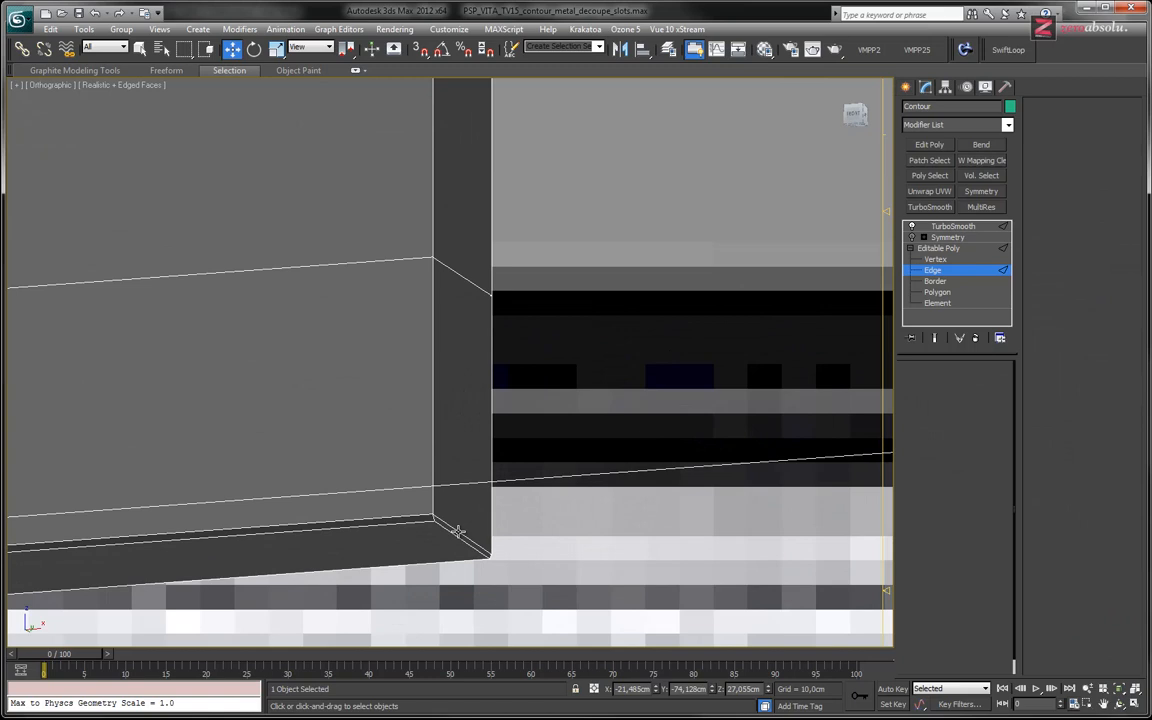
{"action": "left_click", "coordinate": [457, 530]}
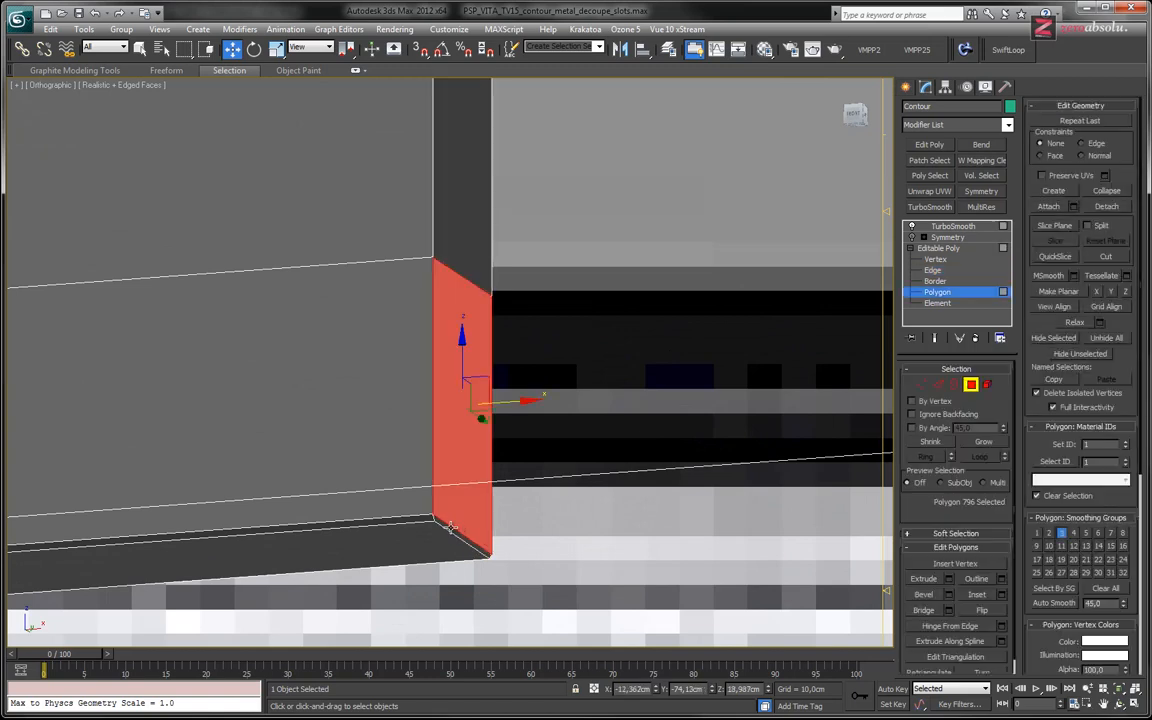
{"action": "left_click", "coordinate": [450, 527]}
{"action": "left_click", "coordinate": [465, 403], "text": "shift"}
{"action": "middle_click_drag", "start_coordinate": [501, 338], "coordinate": [532, 365]}
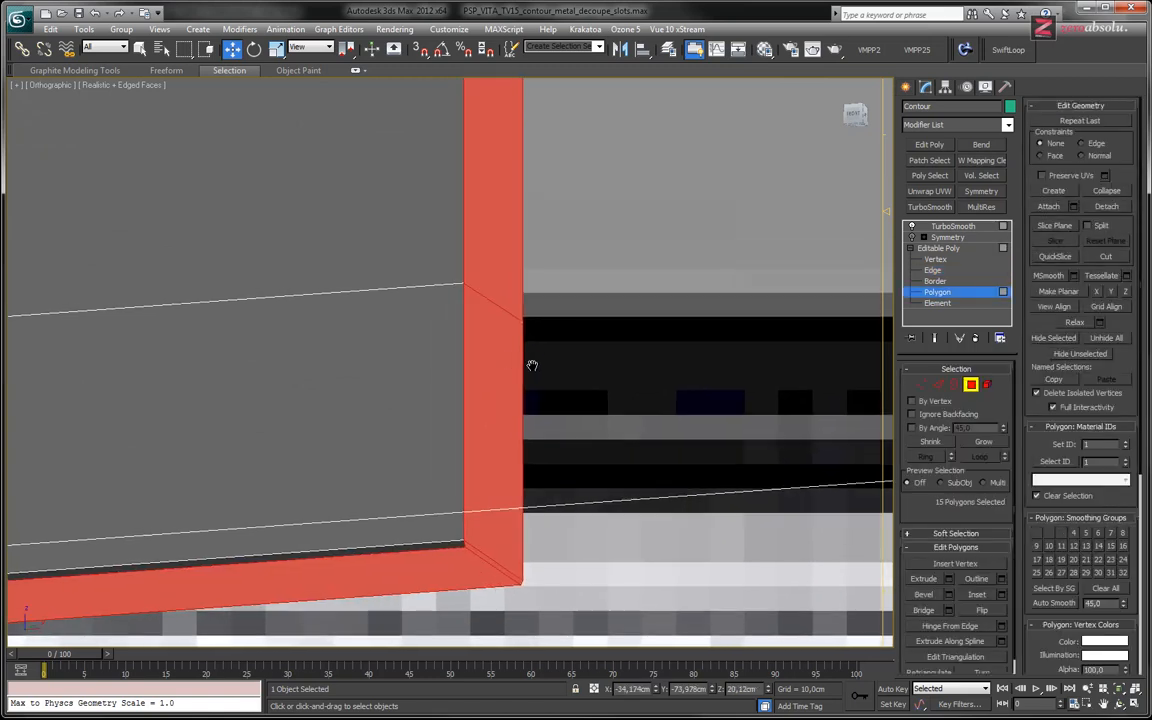
{"action": "scroll", "coordinate": [532, 365], "scroll_direction": "down", "scroll_amount": 6}
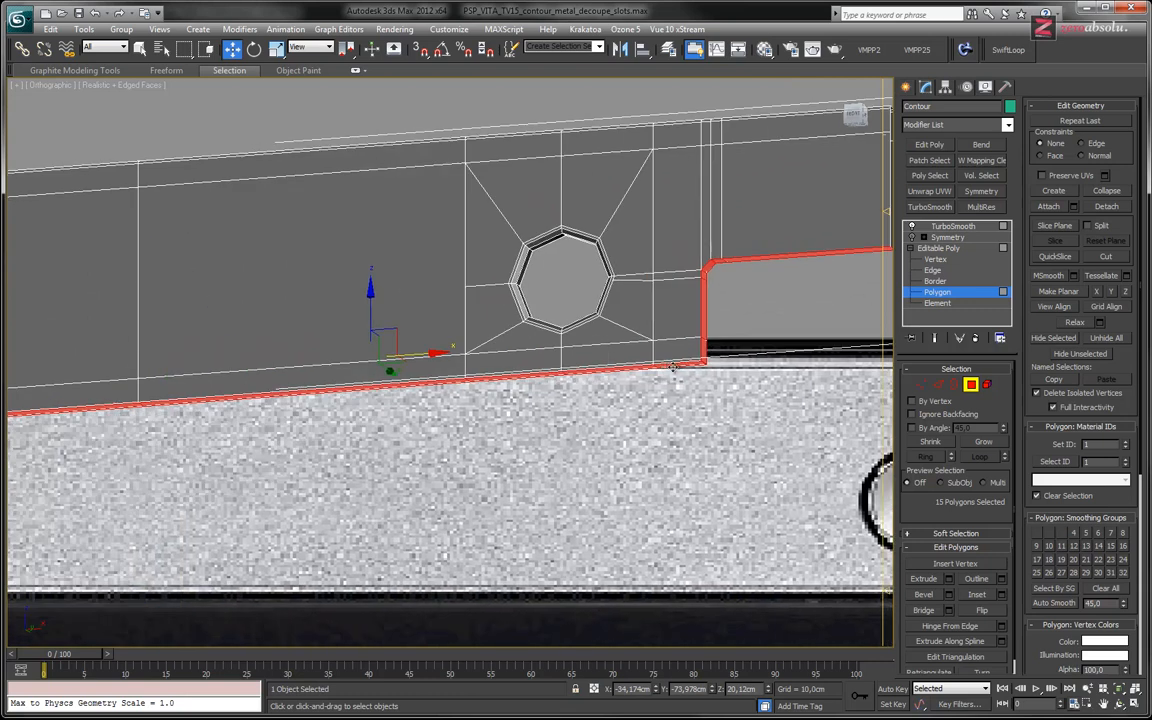
{"action": "scroll", "coordinate": [673, 368], "scroll_direction": "down", "scroll_amount": 4}
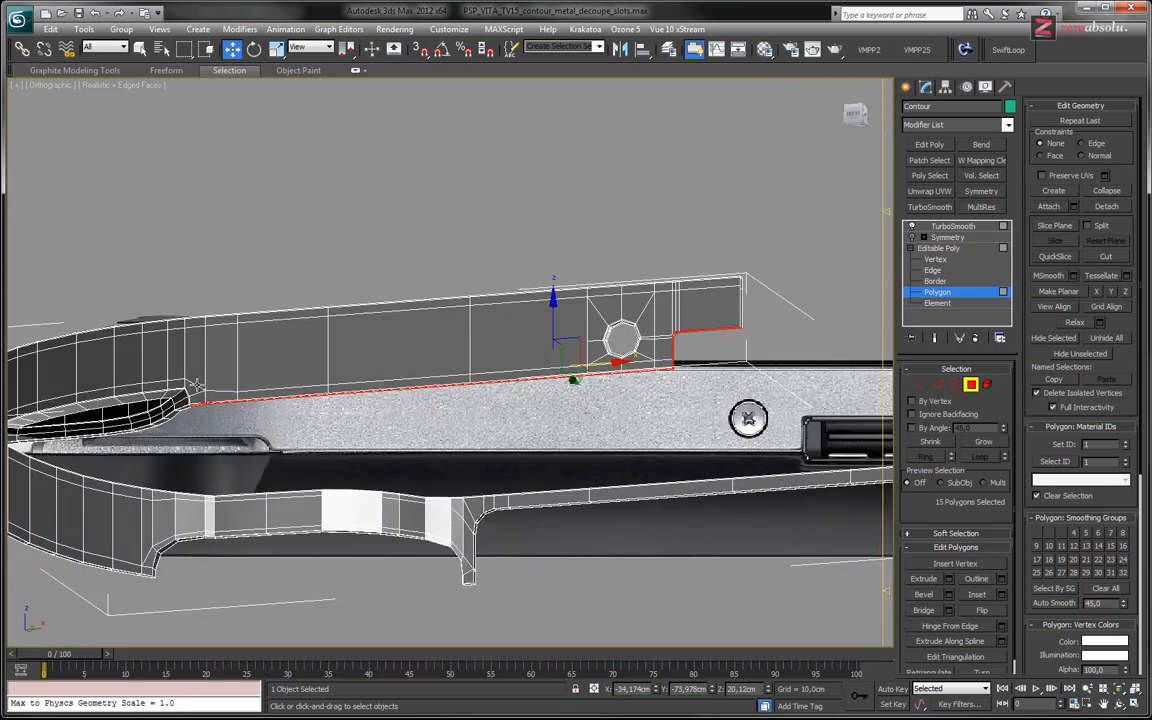
{"action": "left_click_drag", "start_coordinate": [672, 446], "coordinate": [672, 442], "text": "alt"}
{"action": "middle_click_drag", "start_coordinate": [690, 347], "coordinate": [430, 243]}
{"action": "scroll", "coordinate": [374, 476], "scroll_direction": "up", "scroll_amount": 8}
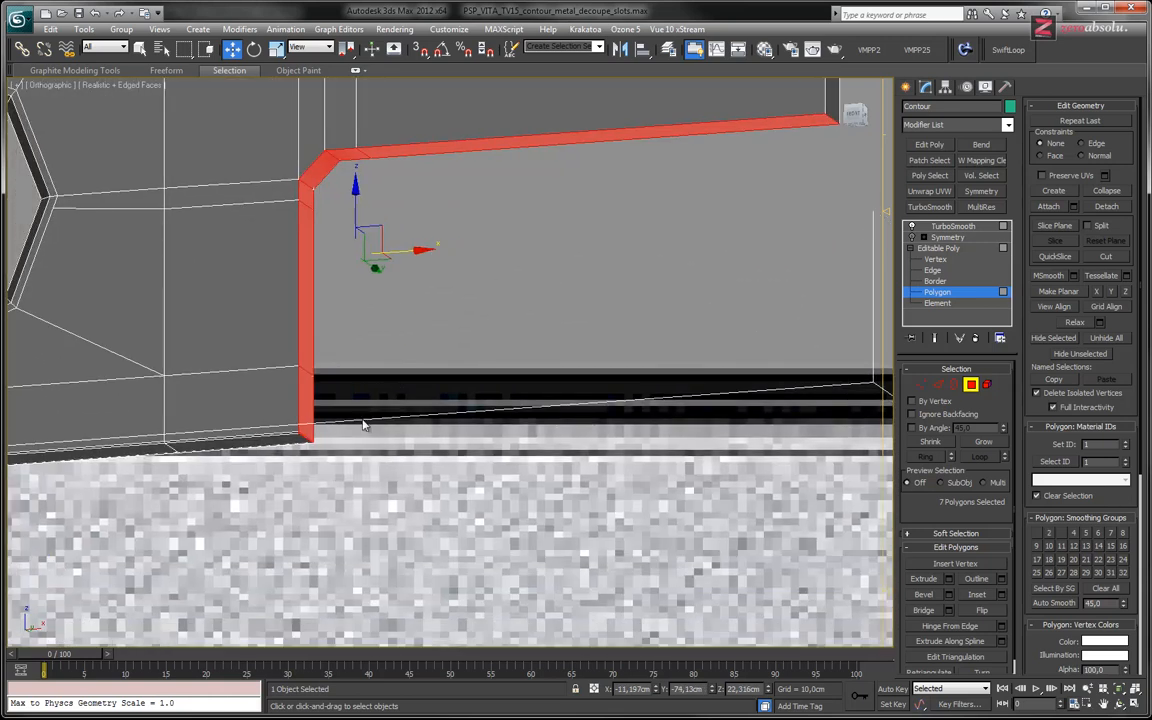
{"action": "scroll", "coordinate": [363, 425], "scroll_direction": "up", "scroll_amount": 3}
{"action": "scroll", "coordinate": [363, 423], "scroll_direction": "down", "scroll_amount": 5}
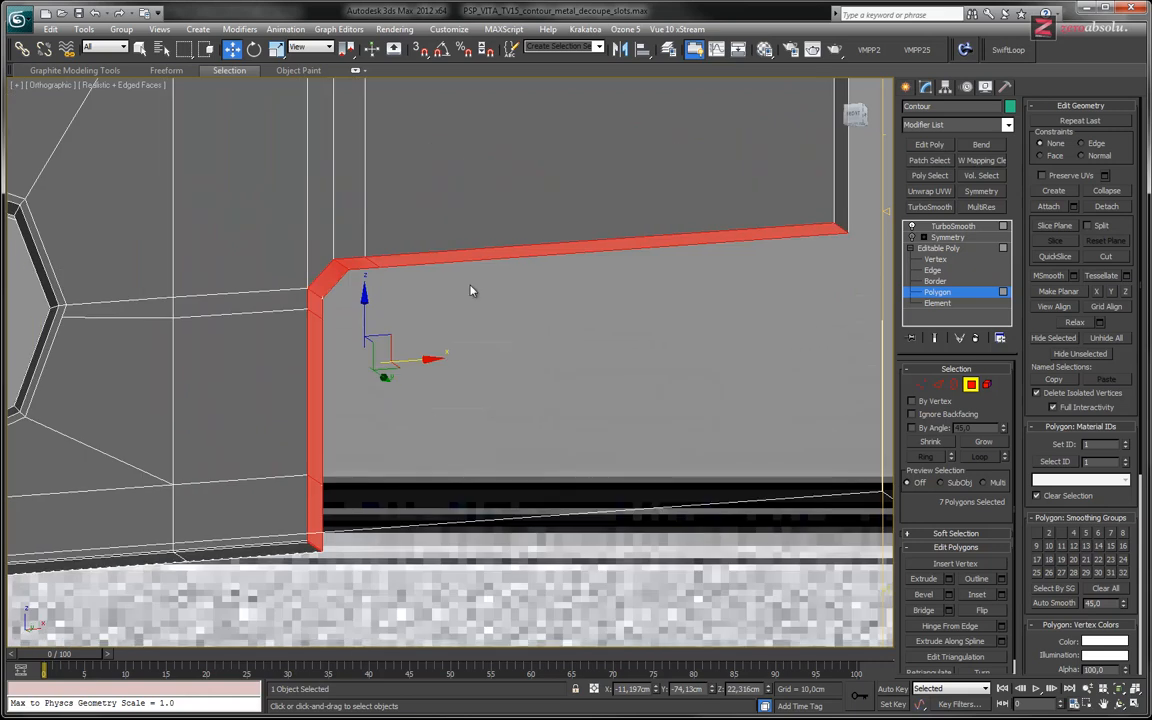
Step: Try extruding the slot's selected thickness polygons along Local Normal by 0.202 cm
{"action": "left_click", "coordinate": [949, 579]}
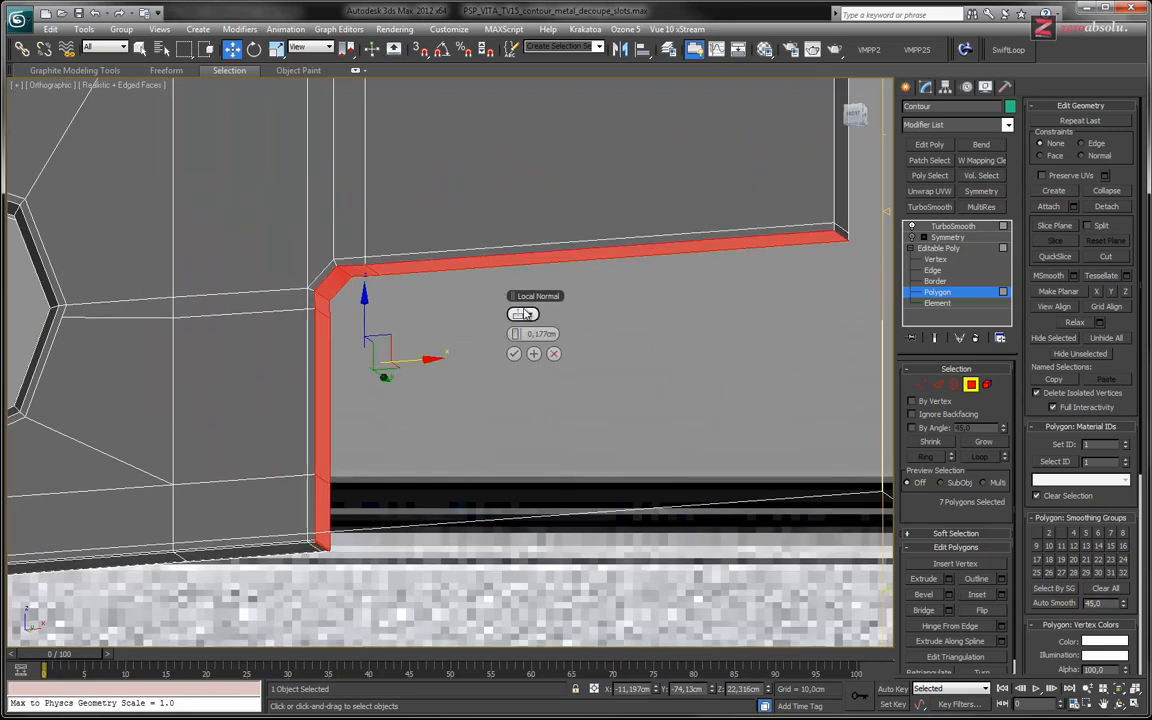
{"action": "left_click", "coordinate": [522, 314]}
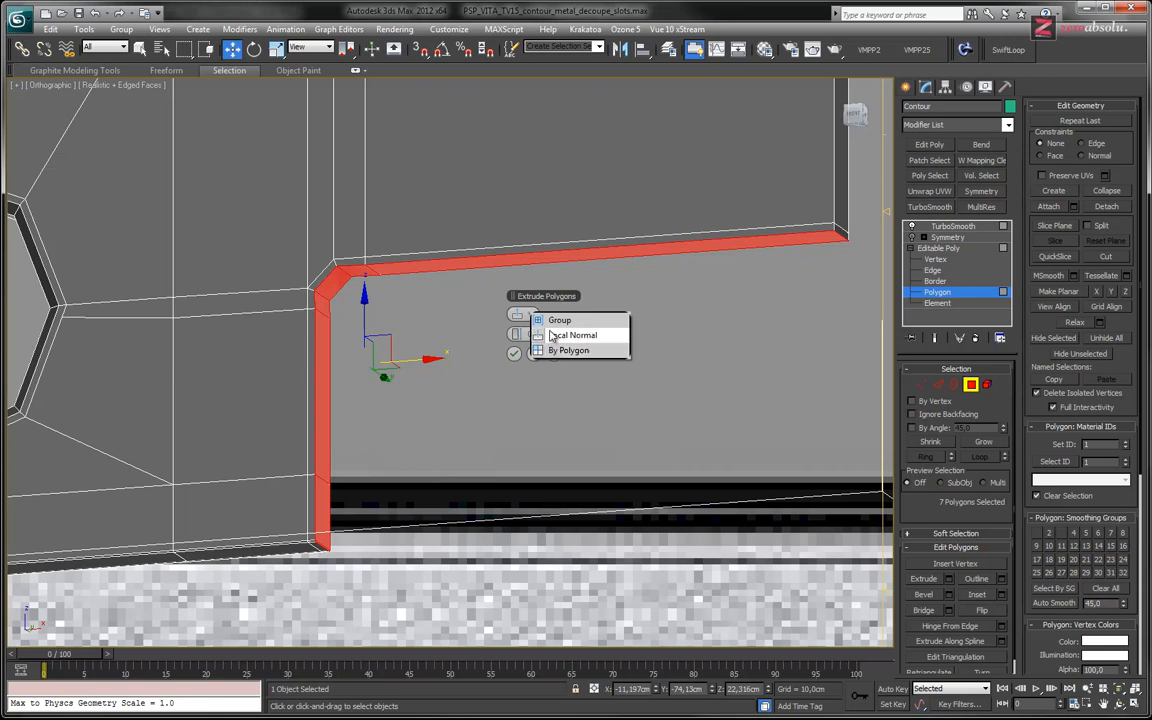
{"action": "left_click", "coordinate": [545, 336]}
{"action": "left_click_drag", "start_coordinate": [517, 333], "coordinate": [515, 333]}
{"action": "left_click_drag", "start_coordinate": [516, 334], "coordinate": [516, 333]}
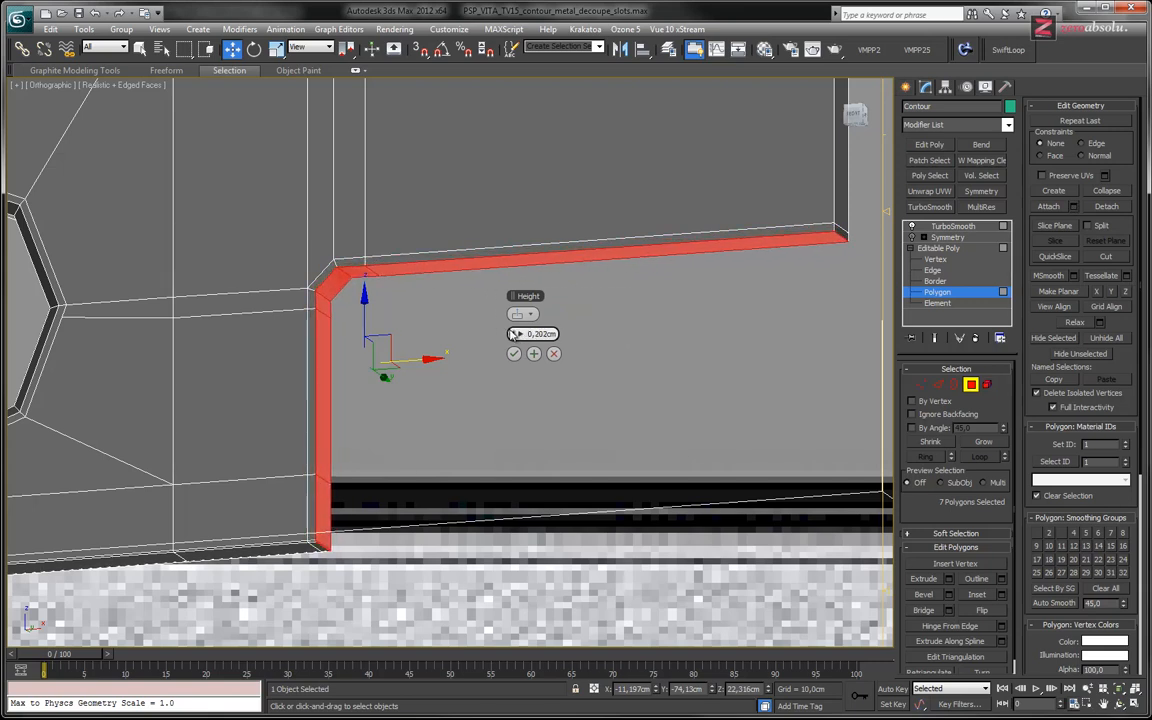
{"action": "left_click", "coordinate": [514, 353]}
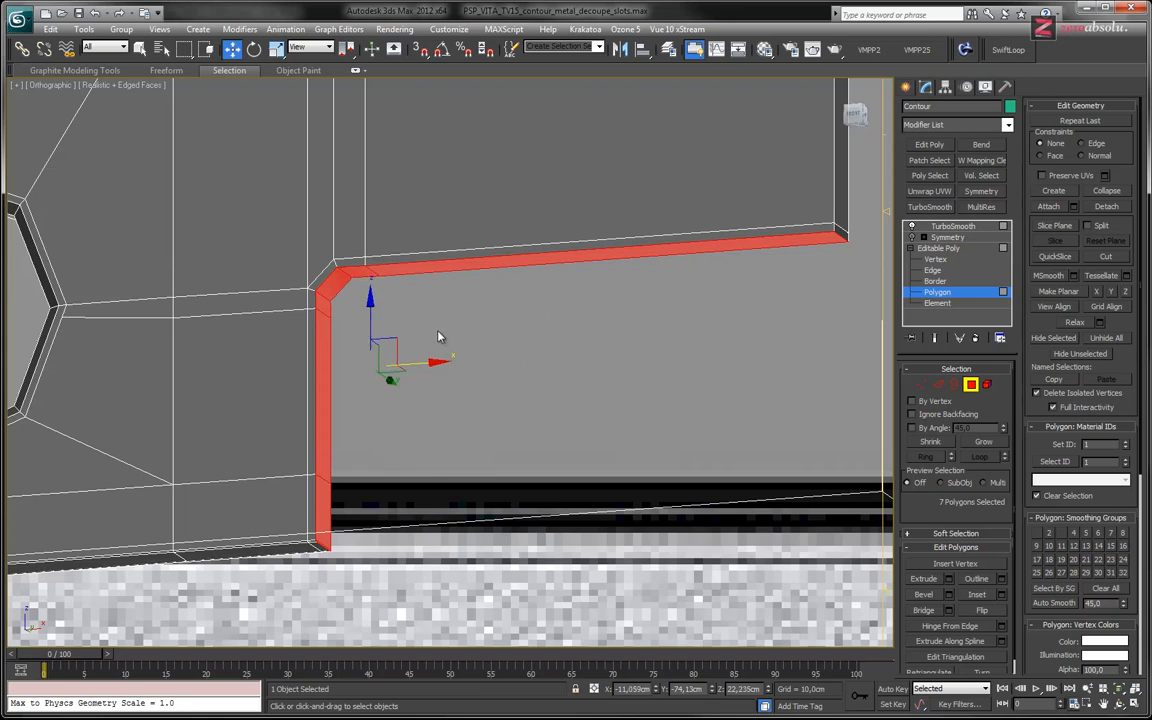
{"action": "key", "text": "ctrl+z"}
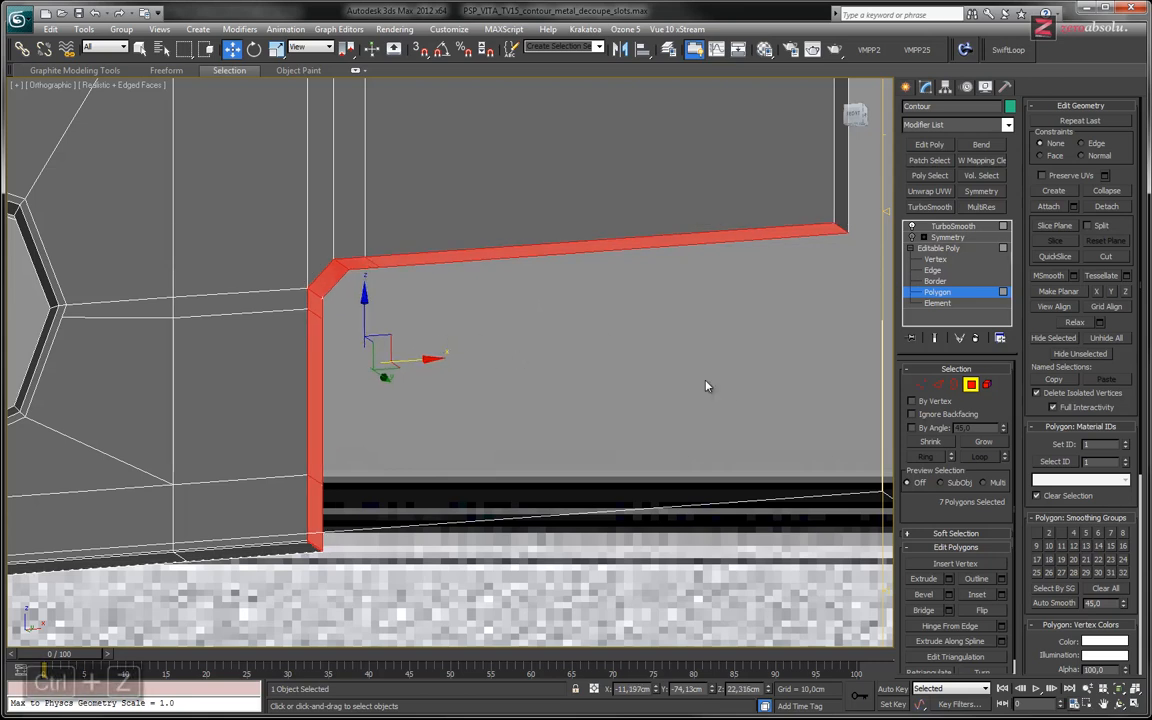
Step: Extrude the slot's selected thickness polygons by 0.079 cm as a support loop and check the TurboSmooth result
{"action": "left_click", "coordinate": [949, 579]}
{"action": "left_click_drag", "start_coordinate": [521, 338], "coordinate": [516, 330]}
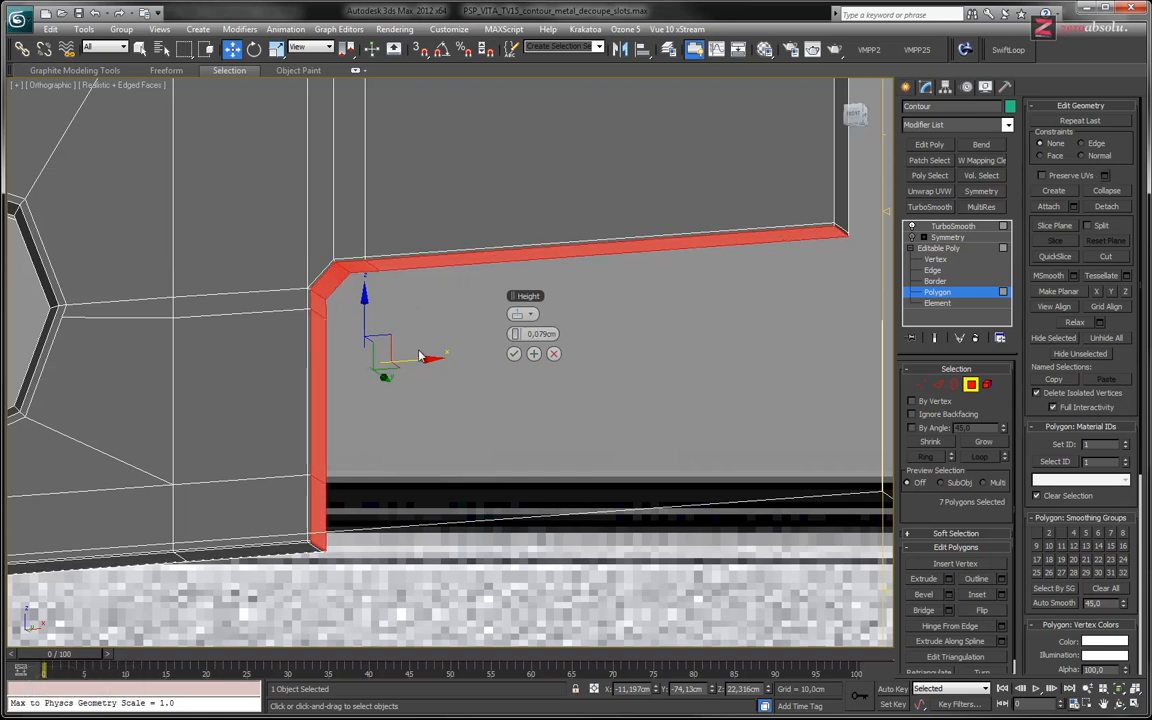
{"action": "left_click", "coordinate": [513, 354]}
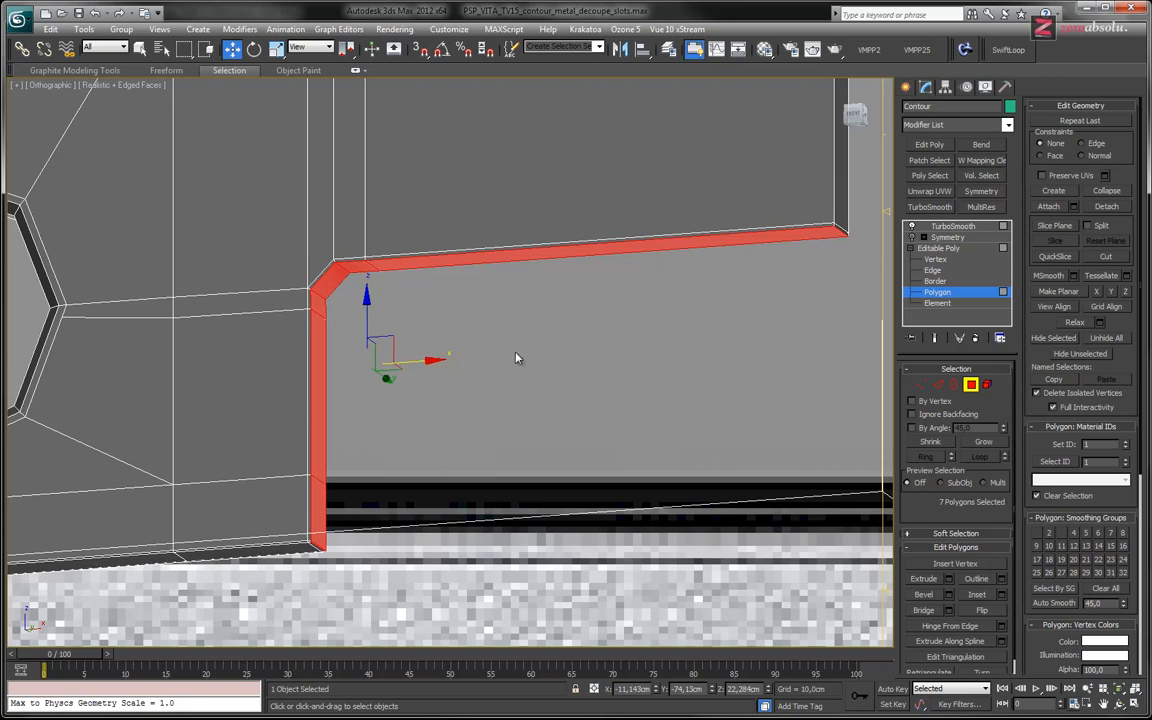
{"action": "left_click", "coordinate": [932, 339]}
{"action": "middle_click_drag", "start_coordinate": [583, 308], "coordinate": [608, 293], "text": "alt"}
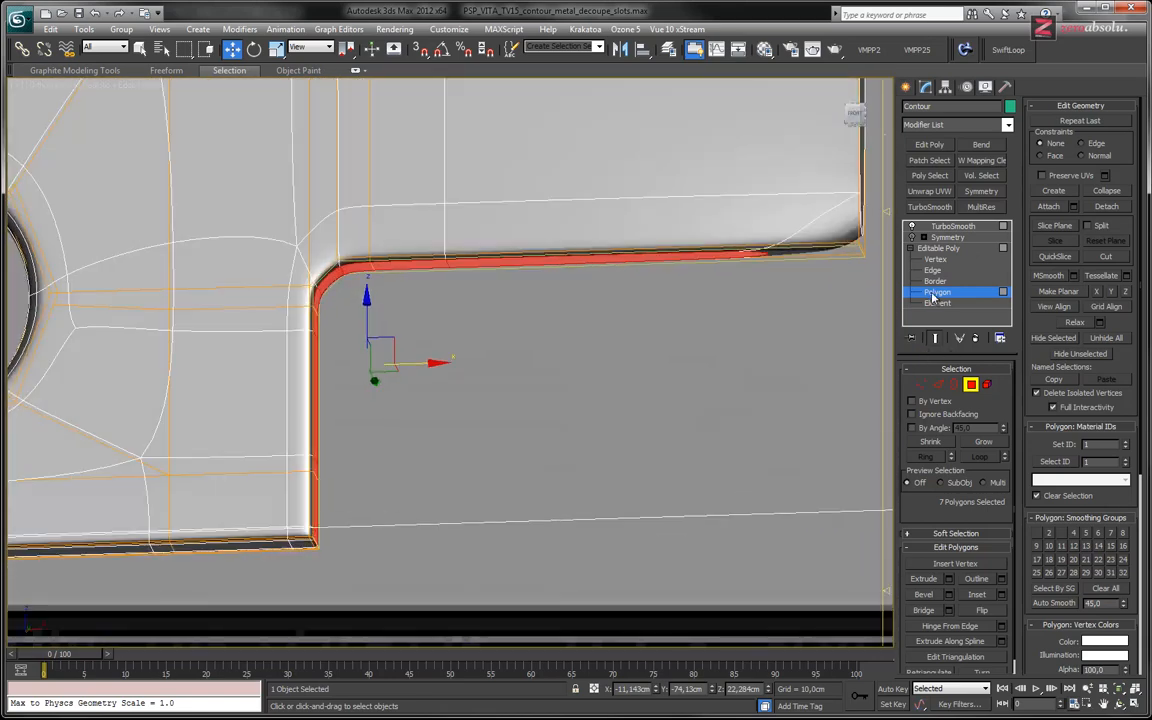
{"action": "left_click", "coordinate": [936, 339]}
Step: Remove the lower support edge segment between the screw hole and the adjacent vertical edge on the front face
{"action": "middle_click_drag", "start_coordinate": [413, 291], "coordinate": [625, 364]}
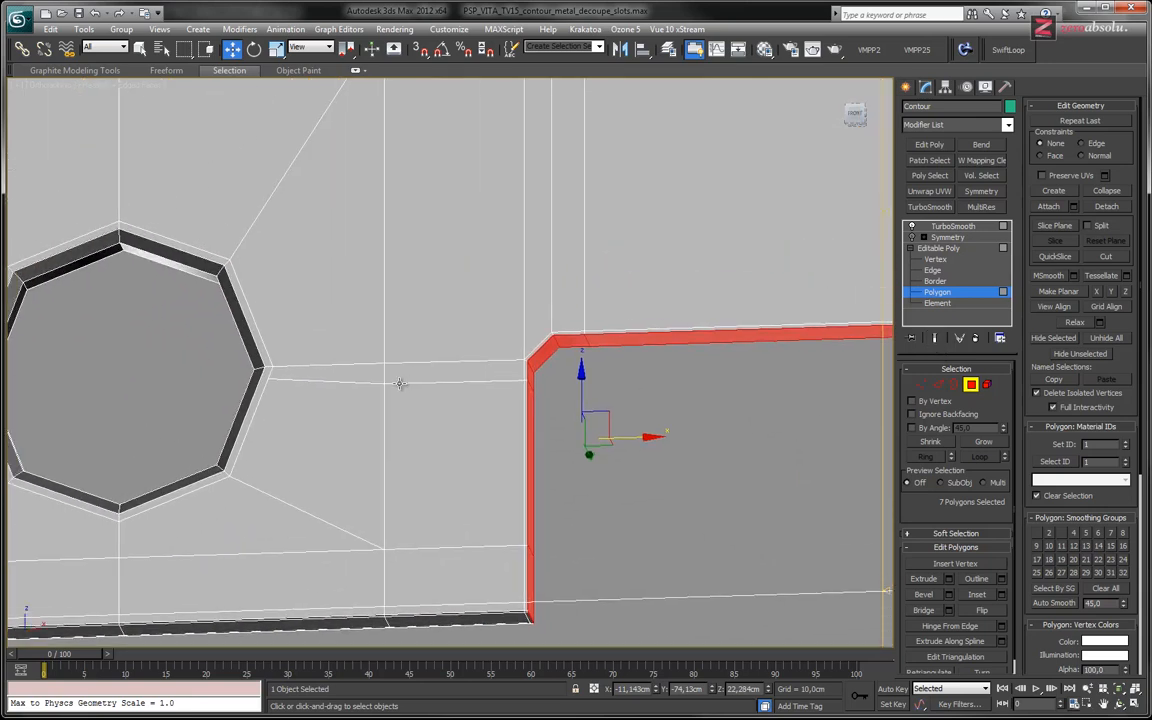
{"action": "key", "text": "2"}
{"action": "left_click", "coordinate": [332, 380]}
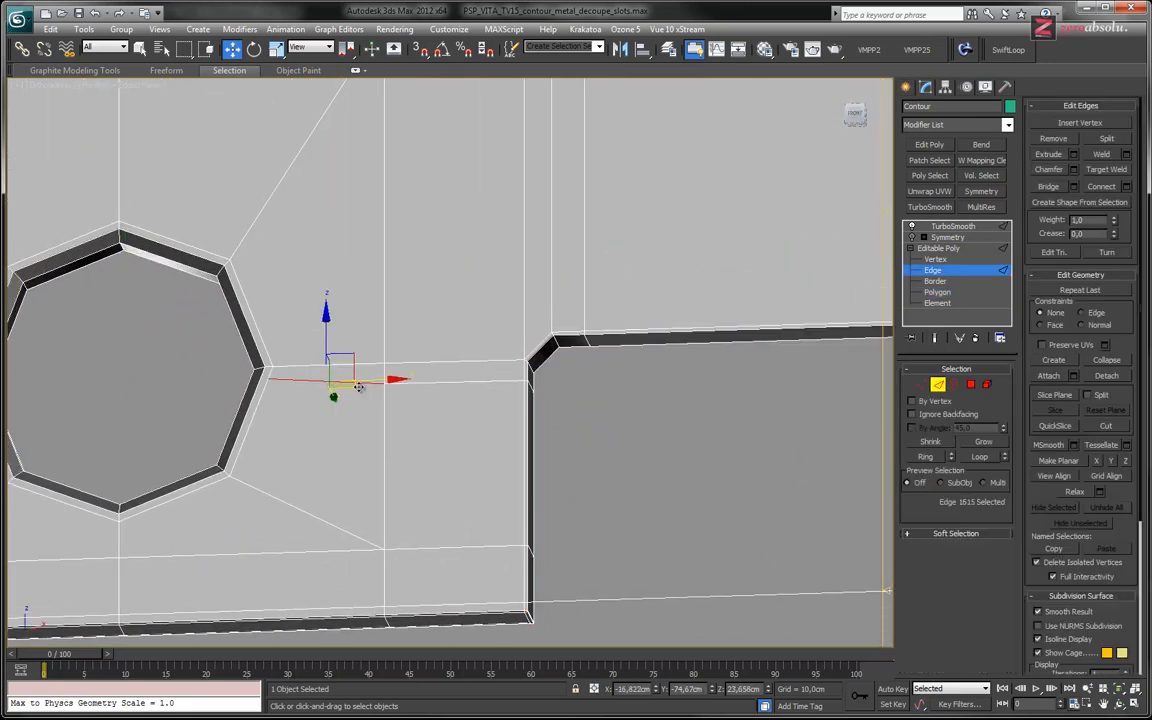
{"action": "key", "text": "ctrl+BackSpace"}
Step: Remove the lower support edge segment between the screw hole and the adjacent vertical edge on the back face
{"action": "middle_click_drag", "start_coordinate": [319, 381], "coordinate": [311, 372], "text": "alt"}
{"action": "key", "text": "f"}
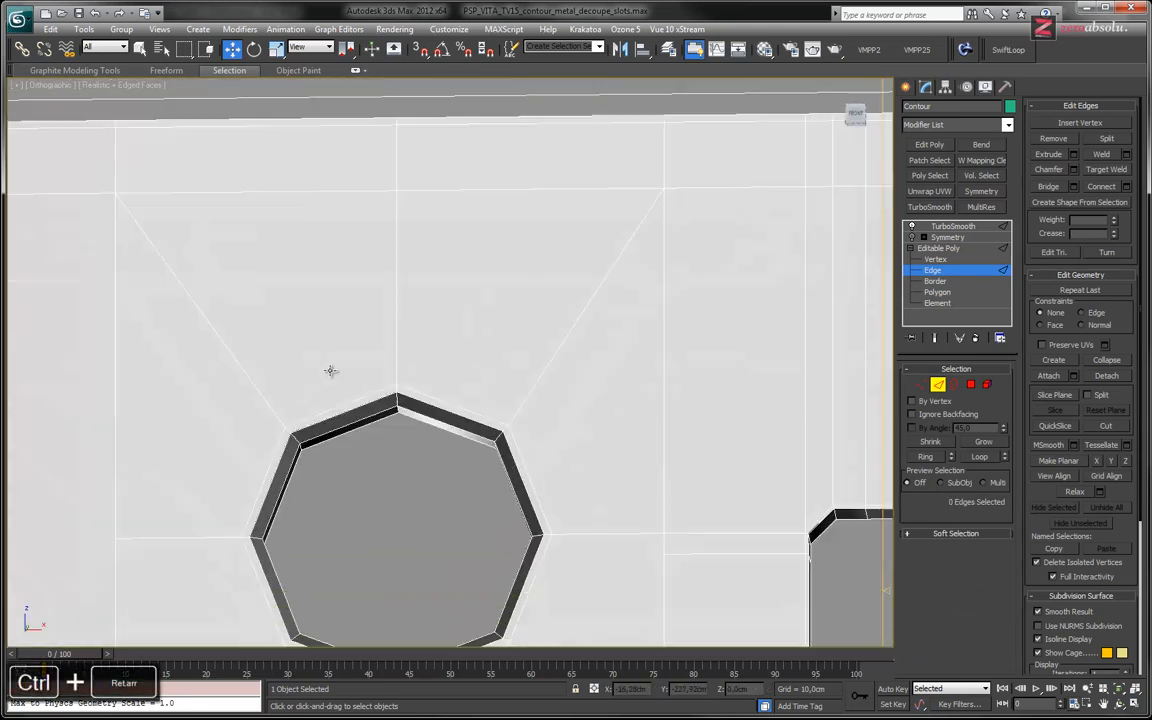
{"action": "left_click", "coordinate": [545, 320]}
{"action": "middle_click_drag", "start_coordinate": [545, 320], "coordinate": [606, 384], "text": "alt"}
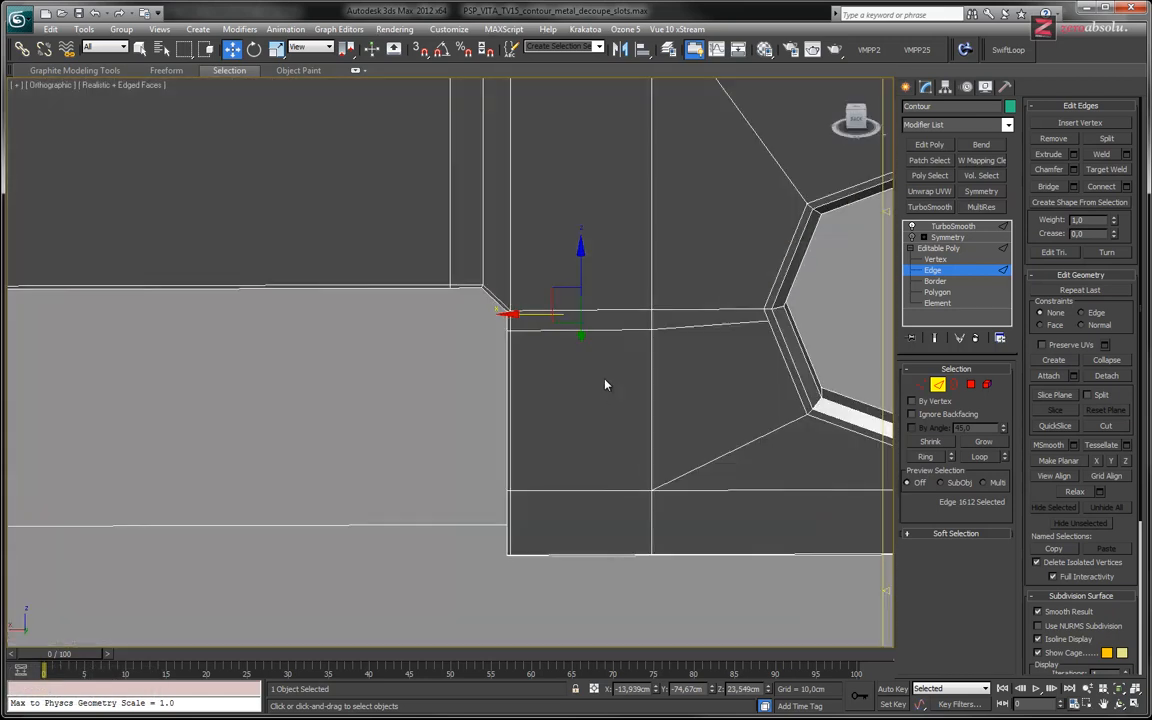
{"action": "left_click", "coordinate": [603, 331]}
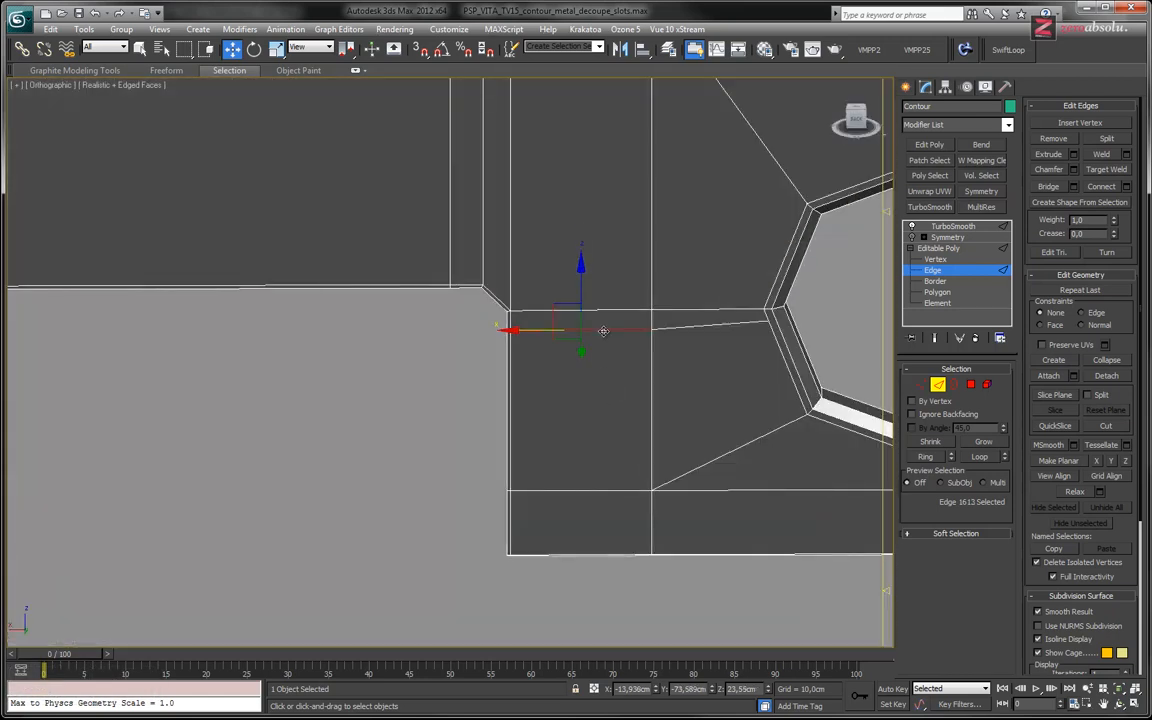
{"action": "left_click", "coordinate": [701, 326]}
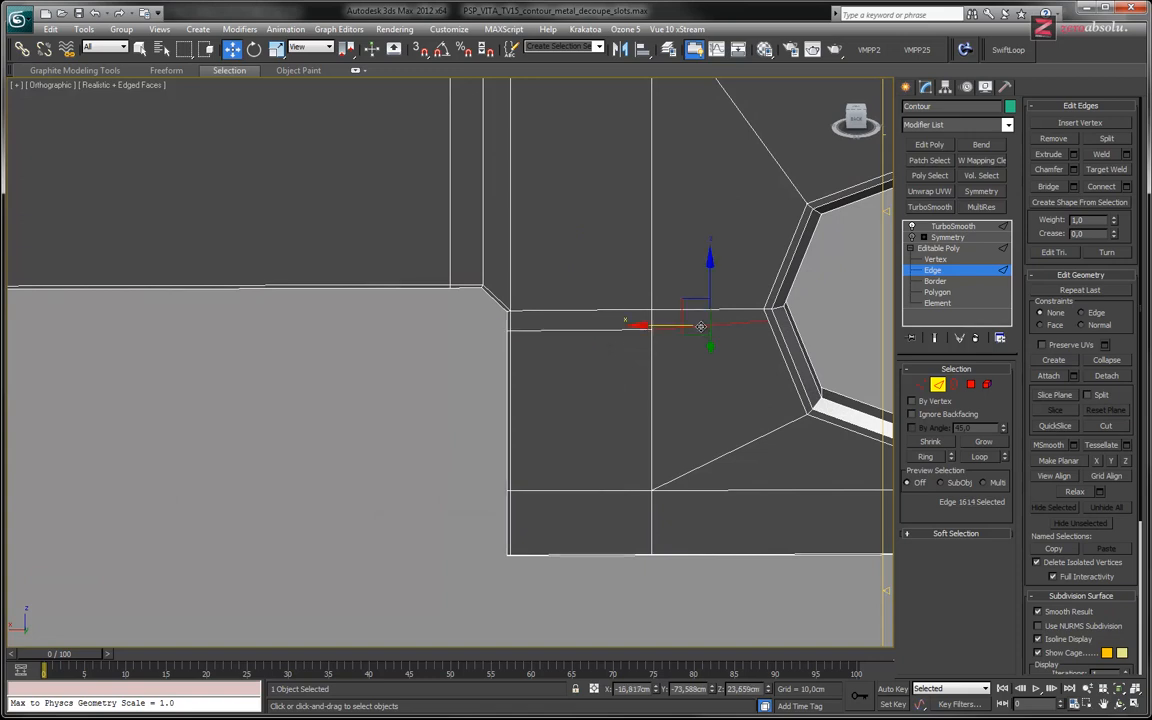
{"action": "key", "text": "ctrl+BackSpace"}
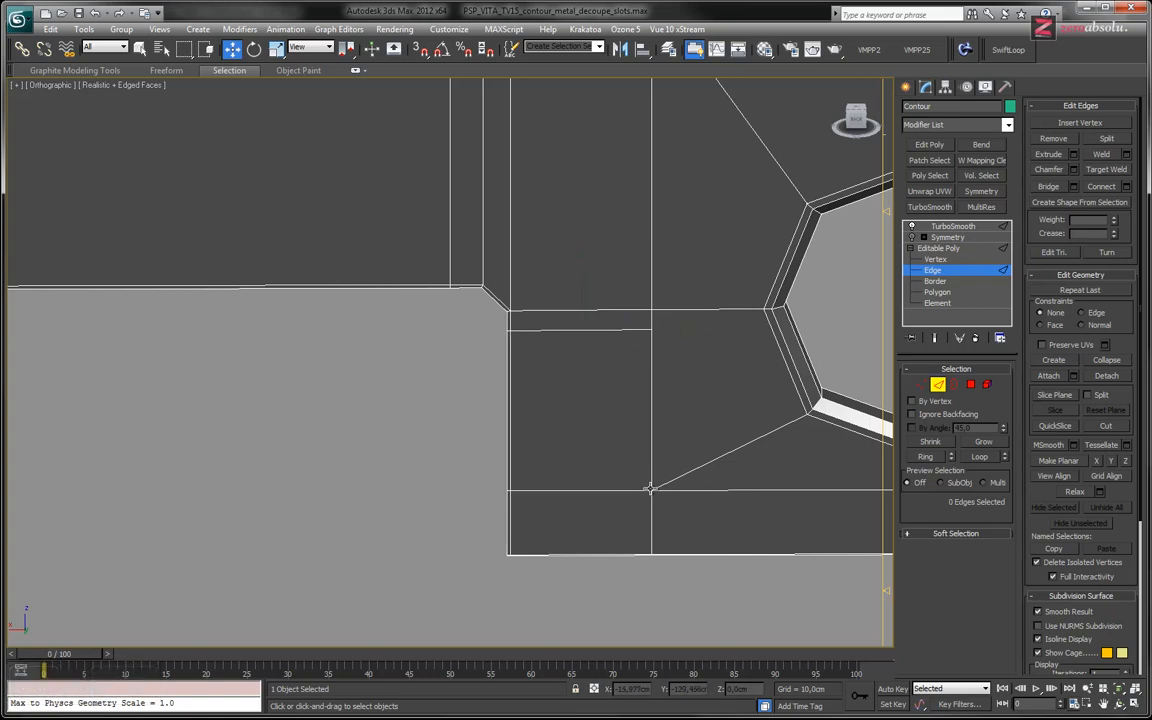
Step: Target Weld the loose end vertex of the back face's lower support edge to the vertex directly above it on the vertical edge
{"action": "middle_click_drag", "start_coordinate": [560, 393], "coordinate": [481, 221], "text": "alt"}
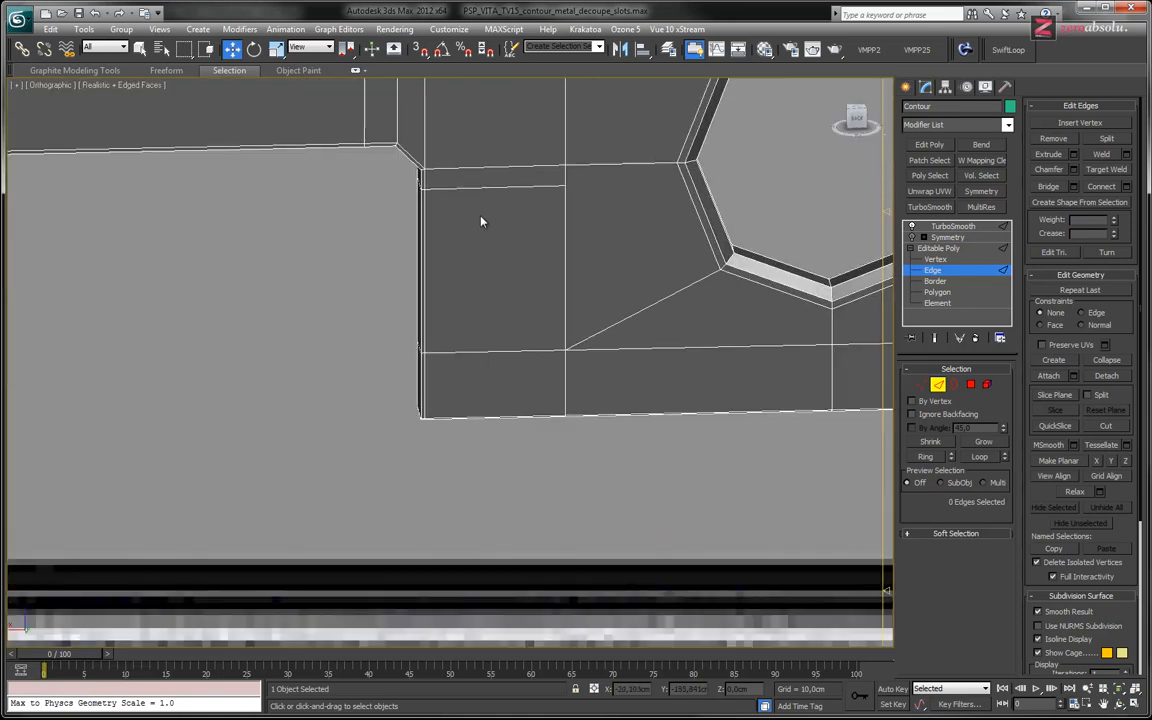
{"action": "left_click", "coordinate": [491, 188]}
{"action": "middle_click_drag", "start_coordinate": [471, 362], "coordinate": [490, 281], "text": "alt"}
{"action": "scroll", "coordinate": [437, 367], "scroll_direction": "up", "scroll_amount": 5}
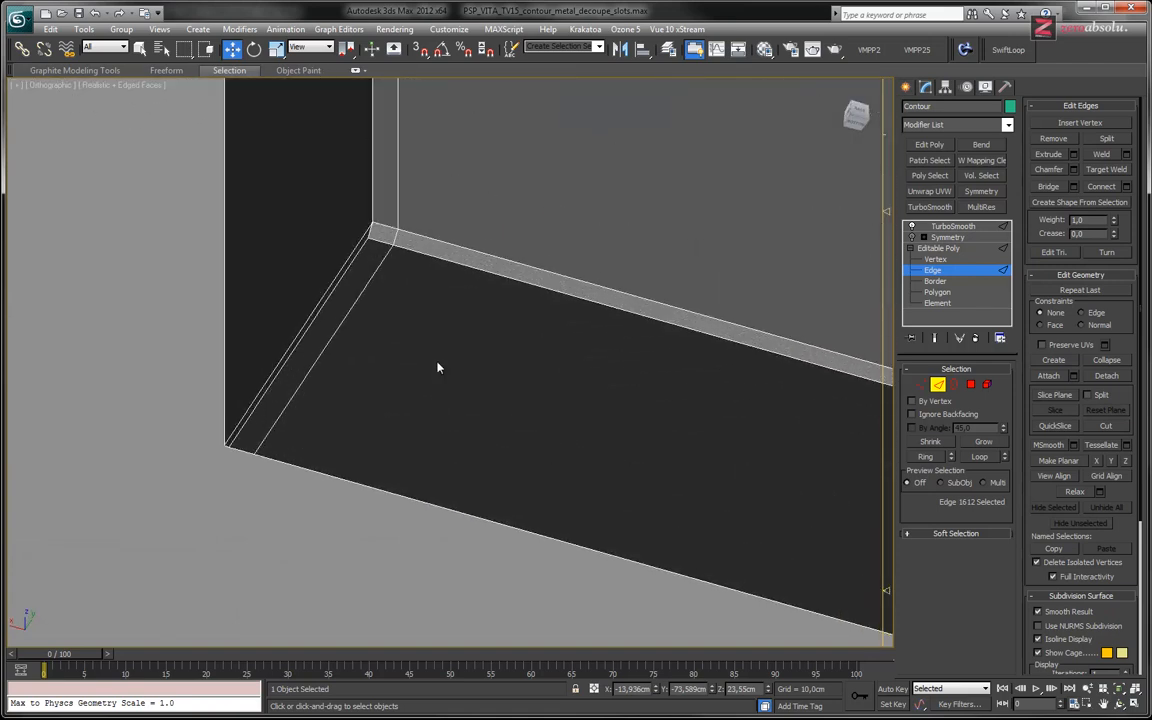
{"action": "scroll", "coordinate": [437, 365], "scroll_direction": "down", "scroll_amount": 6}
{"action": "middle_click_drag", "start_coordinate": [553, 125], "coordinate": [448, 510]}
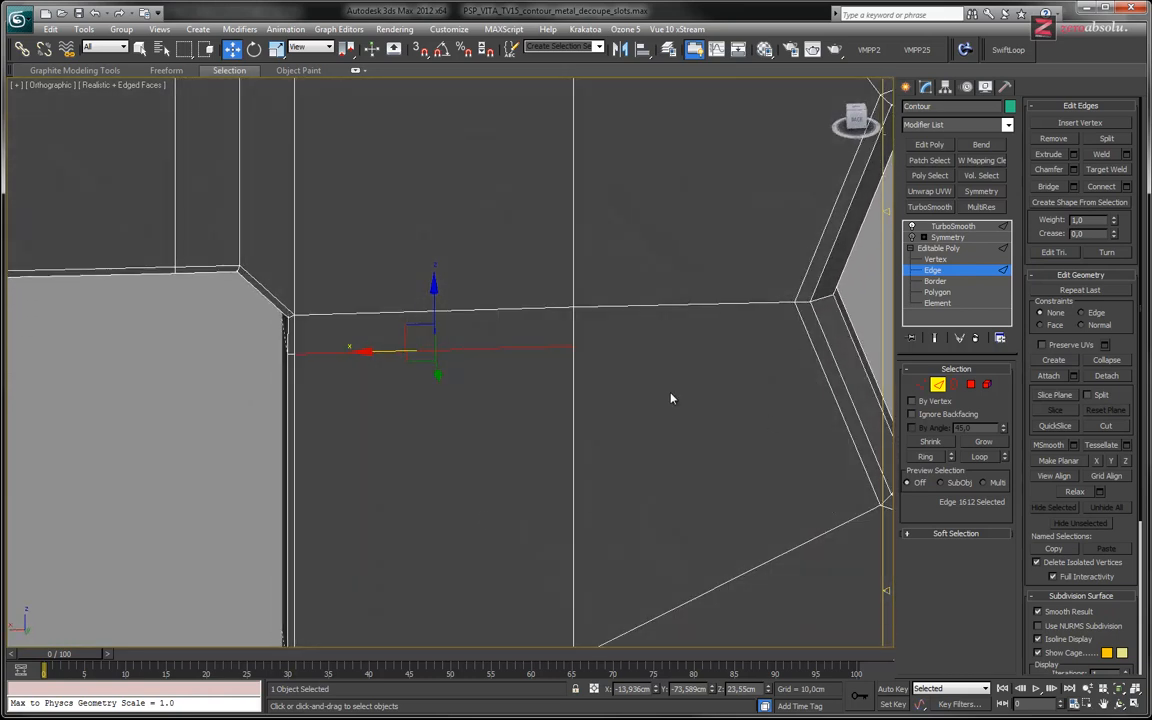
{"action": "left_click", "coordinate": [934, 260]}
{"action": "left_click", "coordinate": [982, 594]}
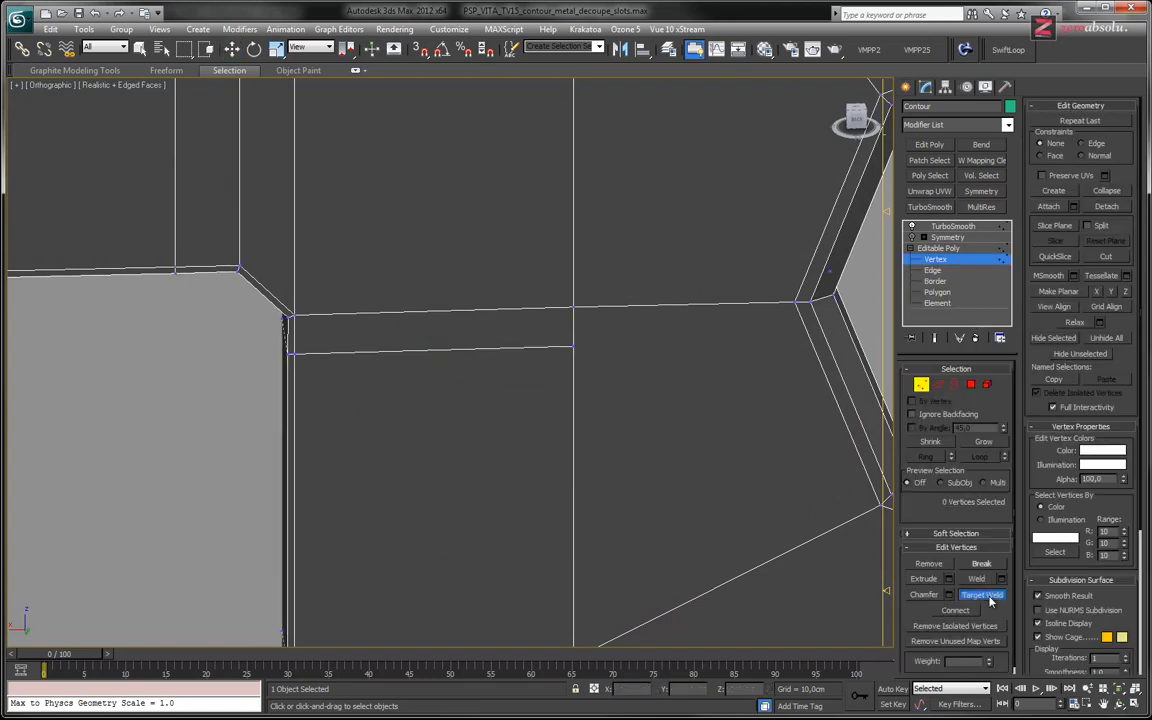
{"action": "left_click", "coordinate": [573, 346]}
{"action": "left_click", "coordinate": [573, 306]}
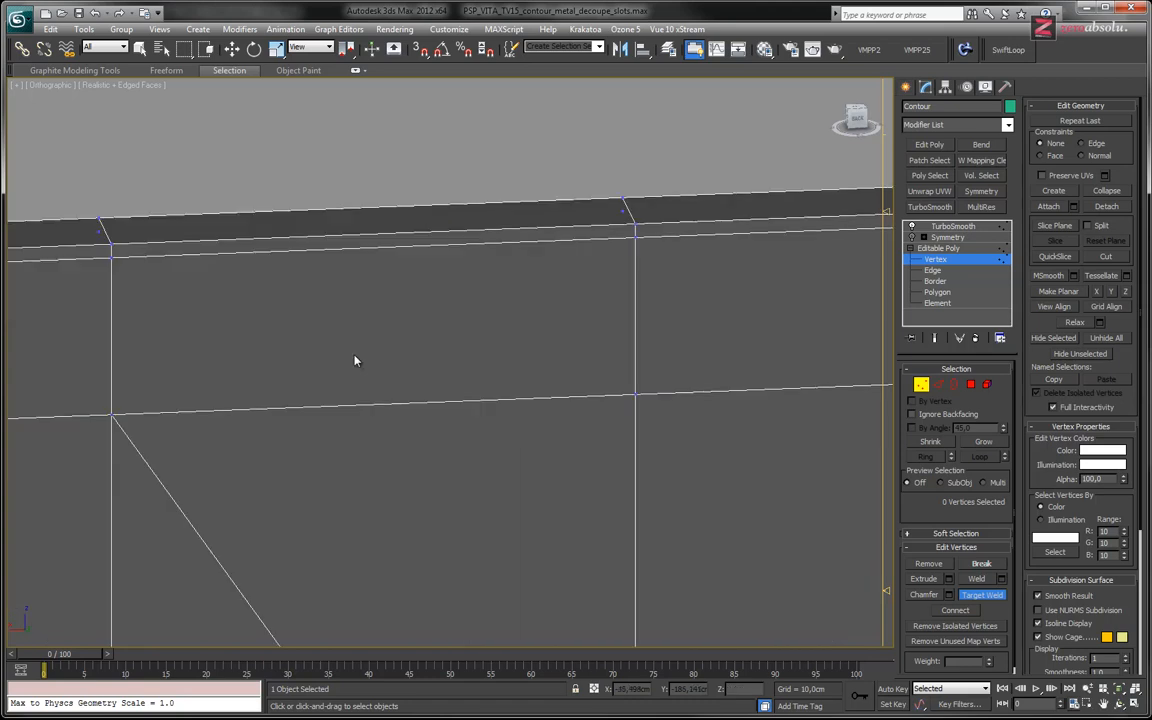
Step: Target Weld the loose end vertex of the front face's lower support edge to the vertex directly above it
{"action": "middle_click_drag", "start_coordinate": [354, 360], "coordinate": [414, 229], "text": "alt"}
{"action": "scroll", "coordinate": [463, 416], "scroll_direction": "down", "scroll_amount": 5}
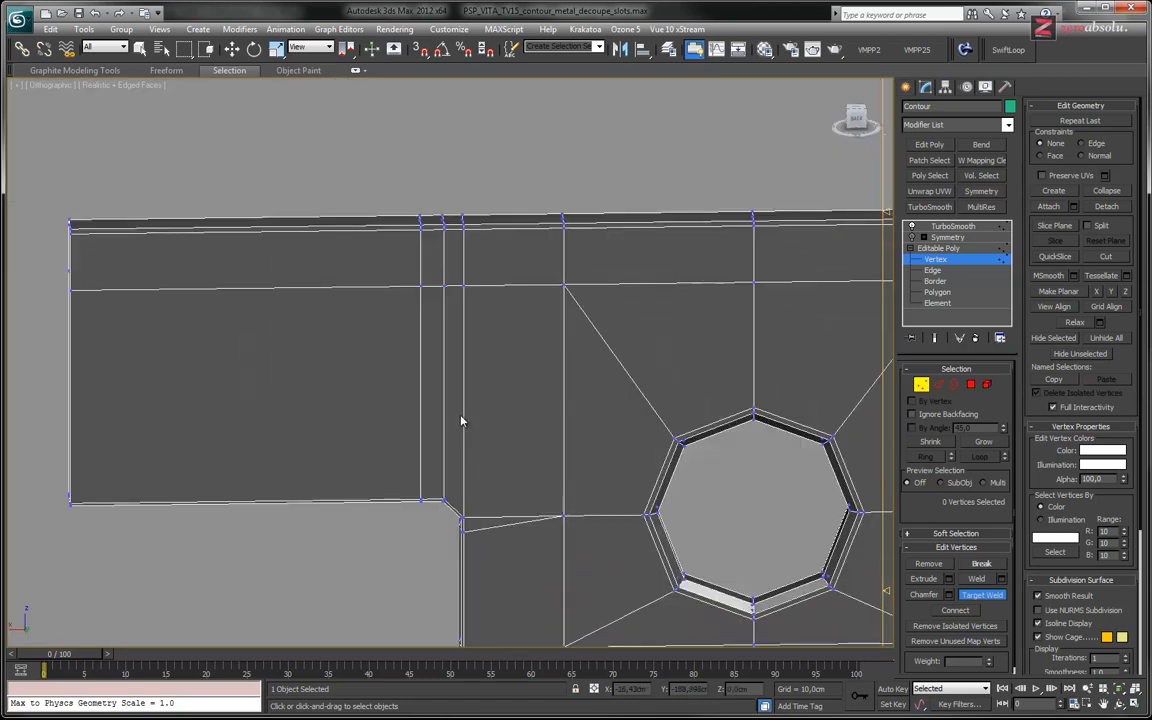
{"action": "key", "text": "w"}
{"action": "left_click", "coordinate": [462, 531]}
{"action": "middle_click_drag", "start_coordinate": [506, 398], "coordinate": [500, 508], "text": "alt"}
{"action": "middle_click_drag", "start_coordinate": [500, 508], "coordinate": [604, 392]}
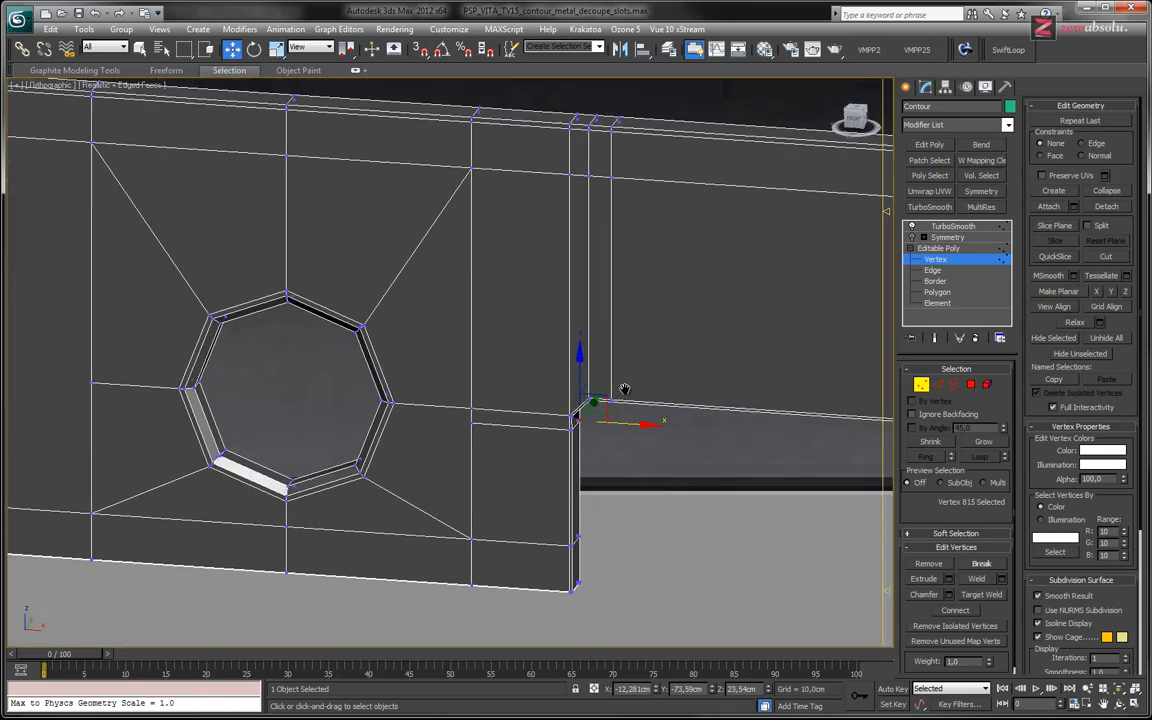
{"action": "scroll", "coordinate": [492, 431], "scroll_direction": "up", "scroll_amount": 3}
{"action": "left_click", "coordinate": [981, 594]}
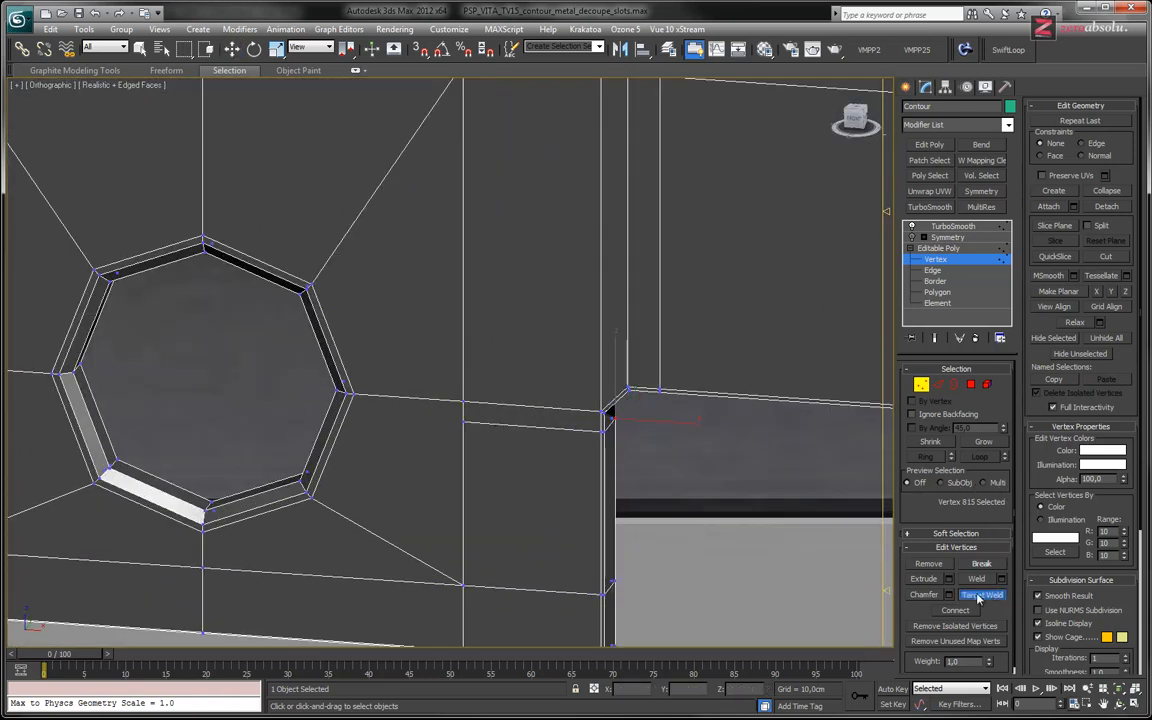
{"action": "left_click", "coordinate": [462, 403]}
Step: Examine the front-face topology around the welded support edge between the screw hole and the slot corner
{"action": "middle_click_drag", "start_coordinate": [600, 402], "coordinate": [578, 383]}
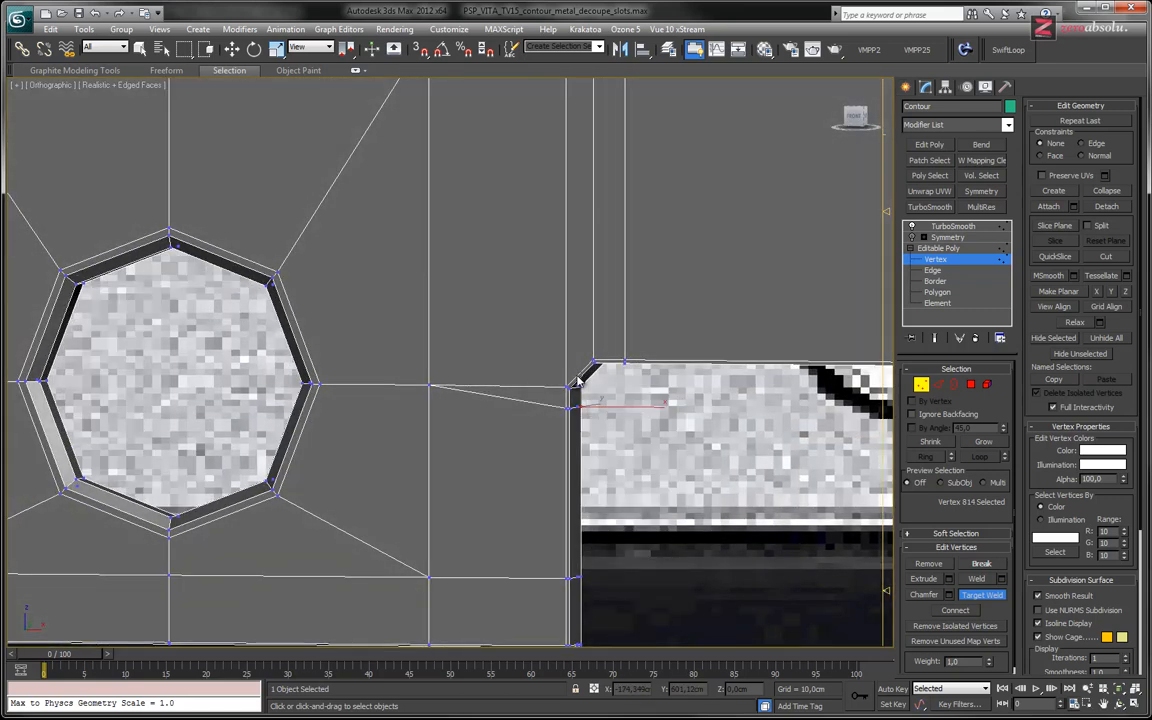
{"action": "middle_click_drag", "start_coordinate": [577, 383], "coordinate": [567, 391], "text": "alt"}
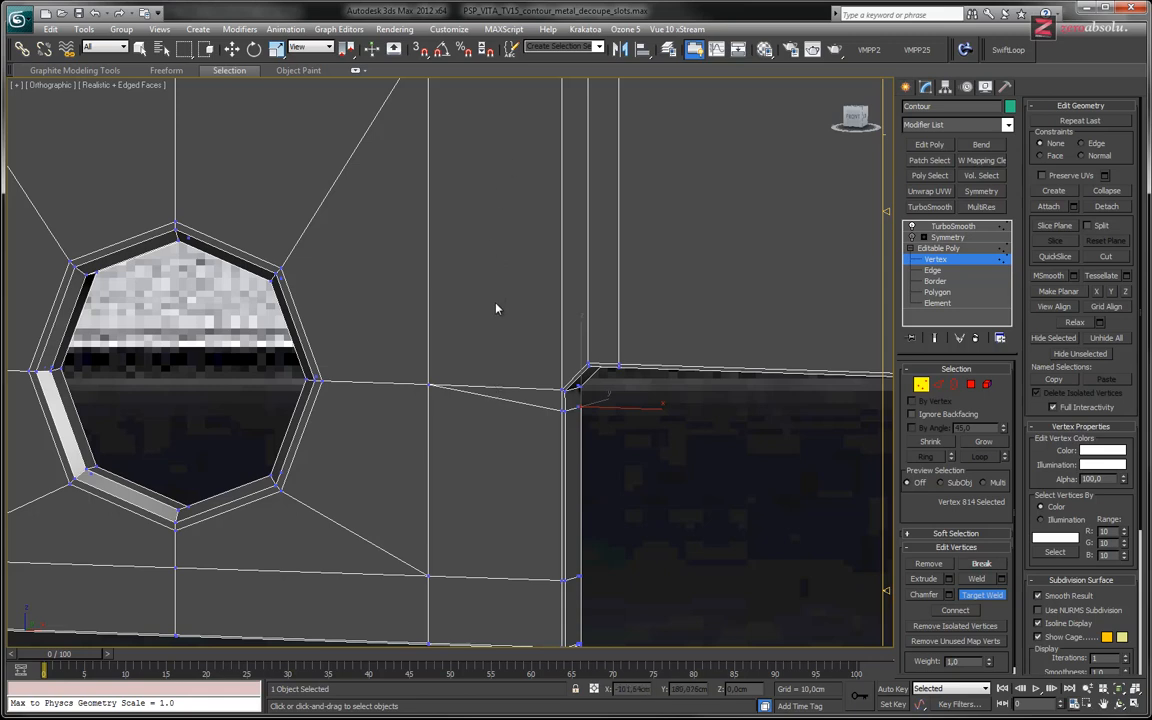
{"action": "middle_click_drag", "start_coordinate": [496, 308], "coordinate": [490, 453]}
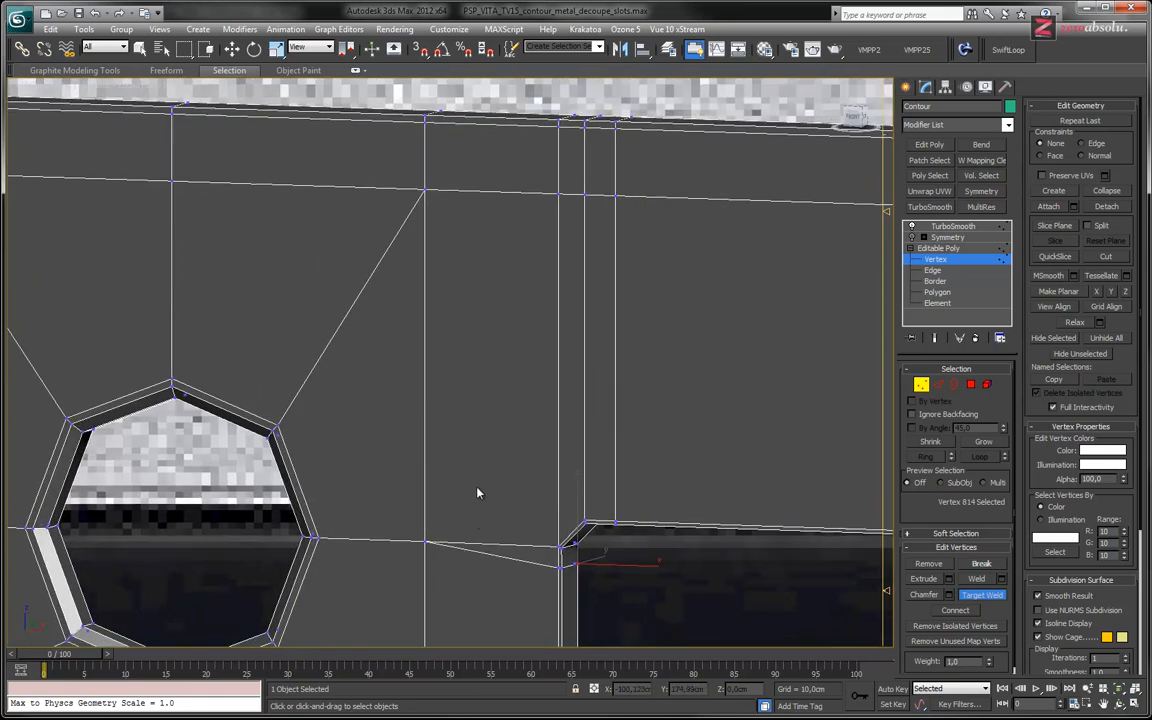
{"action": "middle_click_drag", "start_coordinate": [490, 573], "coordinate": [498, 398]}
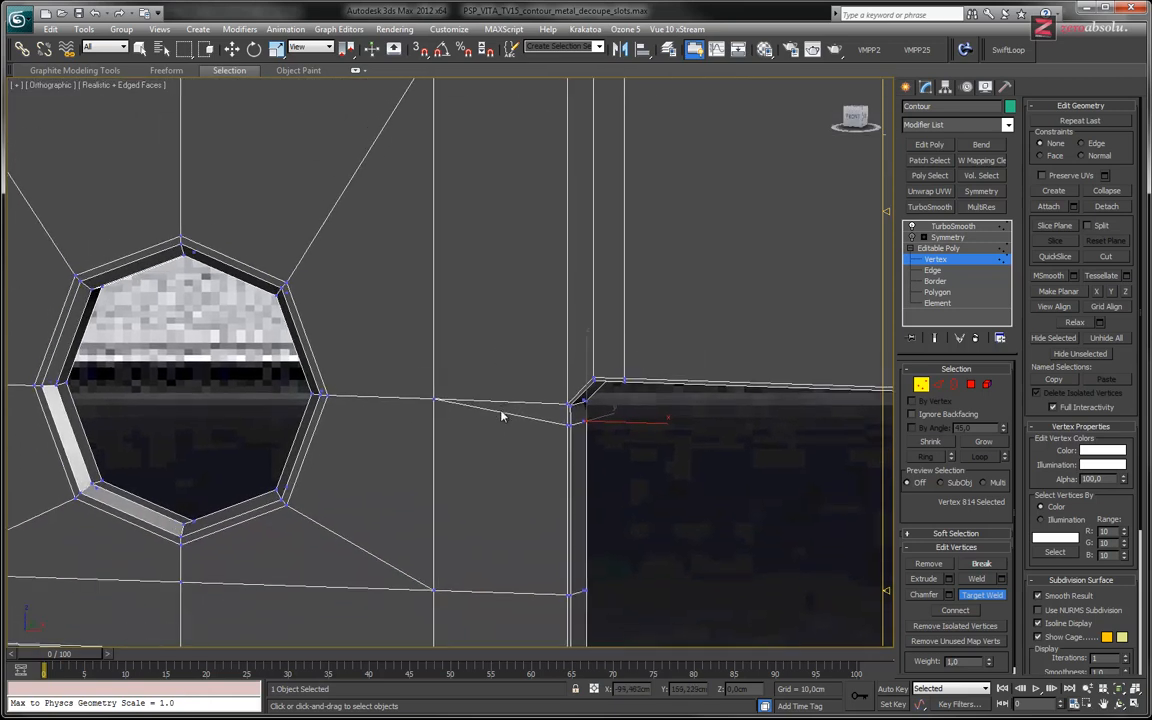
{"action": "middle_click_drag", "start_coordinate": [521, 266], "coordinate": [513, 365]}
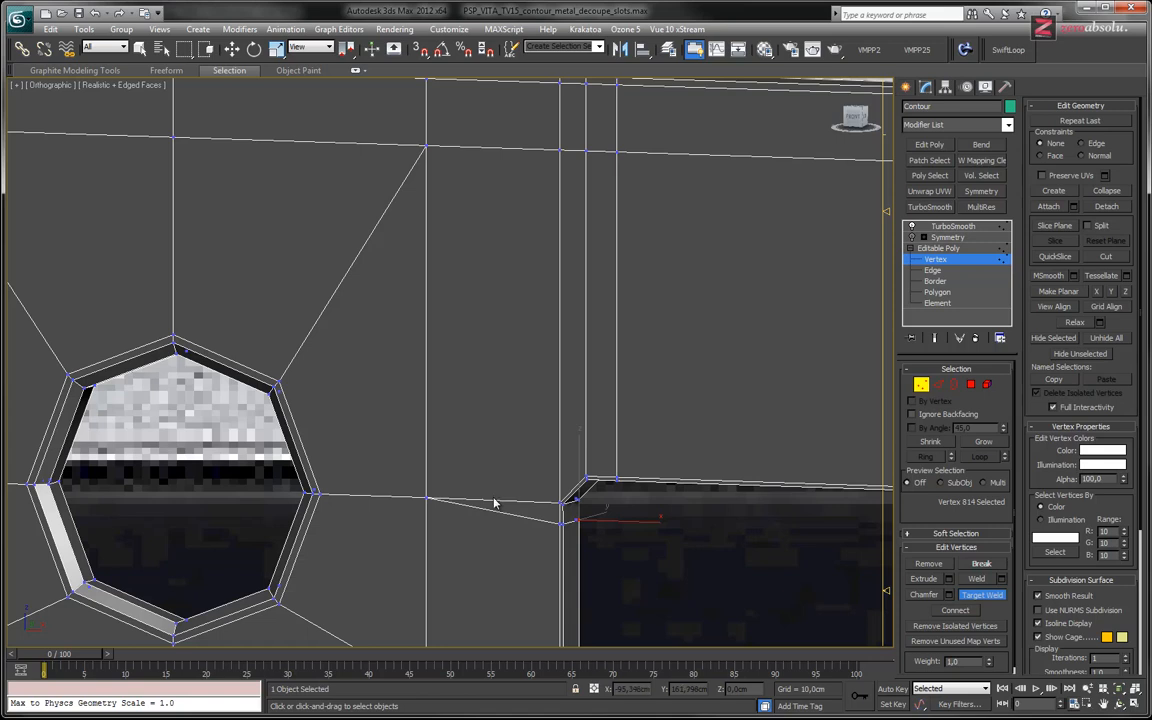
{"action": "middle_click_drag", "start_coordinate": [504, 343], "coordinate": [504, 384]}
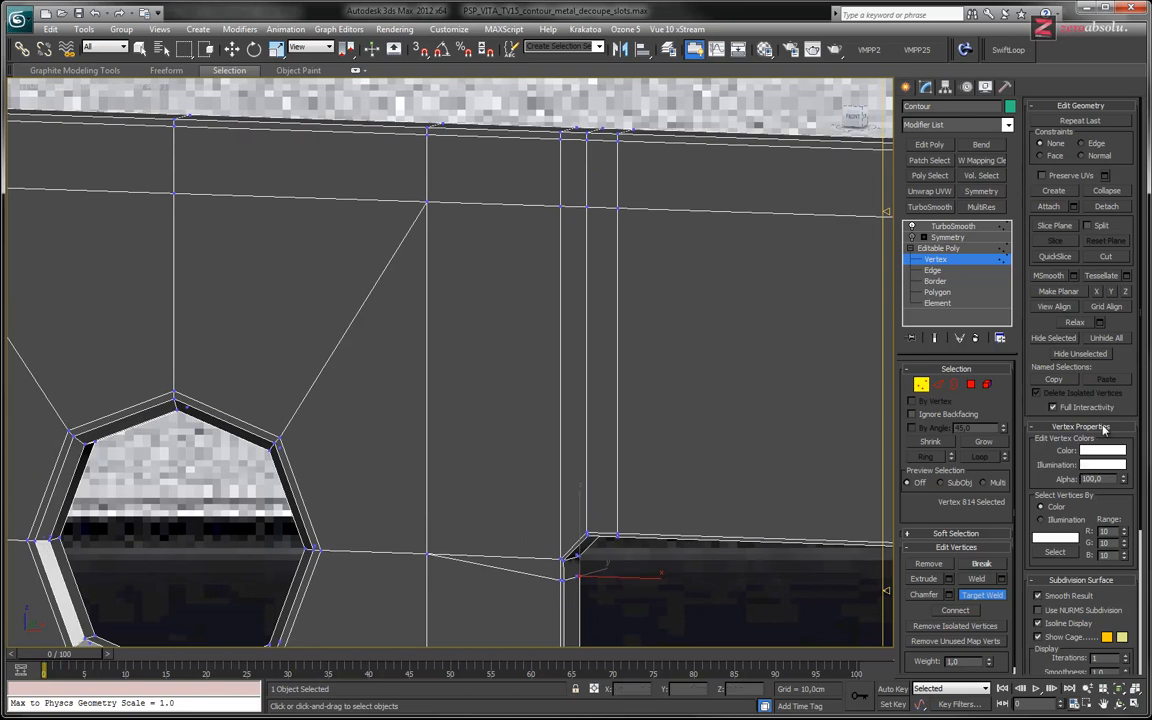
{"action": "middle_click_drag", "start_coordinate": [491, 530], "coordinate": [498, 490]}
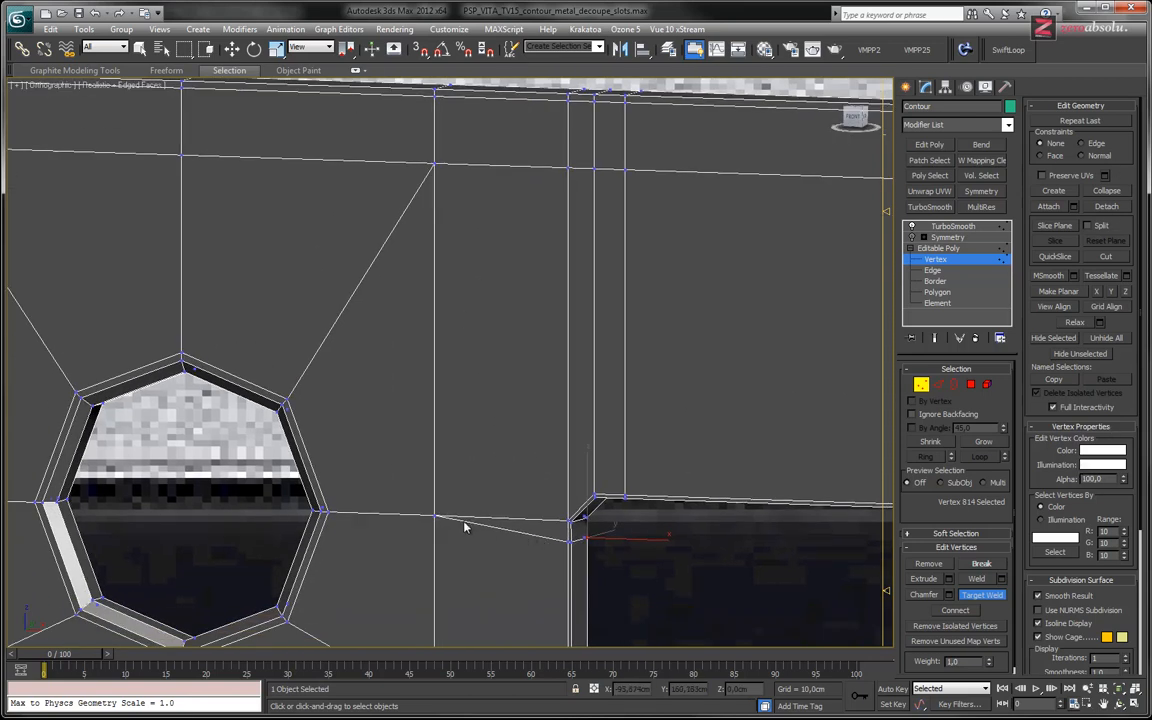
{"action": "middle_click_drag", "start_coordinate": [508, 520], "coordinate": [535, 490]}
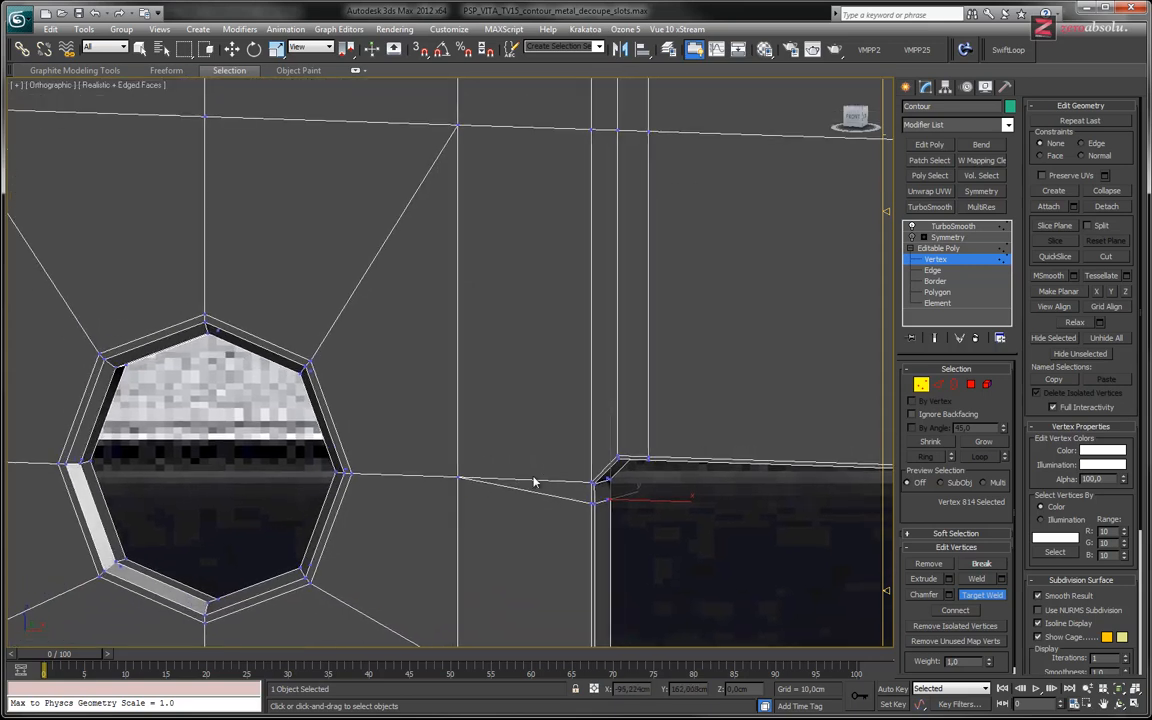
{"action": "middle_click_drag", "start_coordinate": [538, 430], "coordinate": [519, 531]}
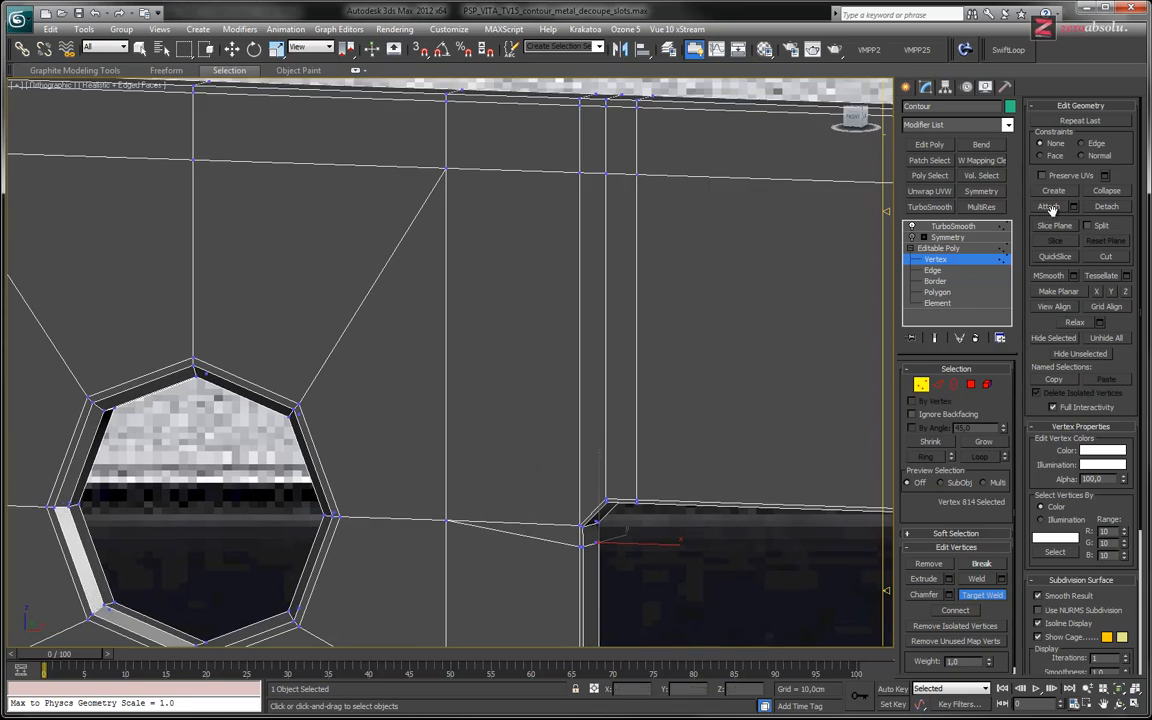
Step: Cut a vertical edge on the front face from the horizontal edge between screw hole and slot corner up to the contour's upper edge
{"action": "left_click", "coordinate": [1106, 256]}
{"action": "scroll", "coordinate": [465, 360], "scroll_direction": "down", "scroll_amount": 10}
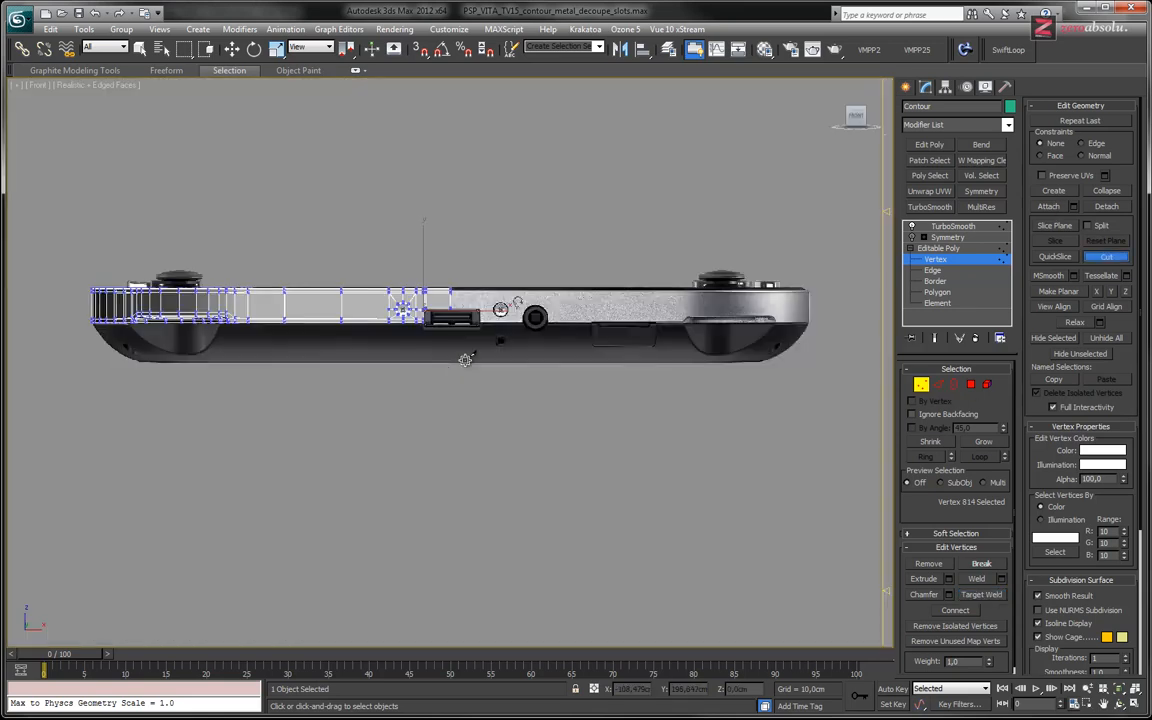
{"action": "scroll", "coordinate": [463, 362], "scroll_direction": "up", "scroll_amount": 15}
{"action": "middle_click_drag", "start_coordinate": [597, 205], "coordinate": [527, 608]}
{"action": "scroll", "coordinate": [504, 441], "scroll_direction": "up", "scroll_amount": 4}
{"action": "scroll", "coordinate": [564, 506], "scroll_direction": "down", "scroll_amount": 4}
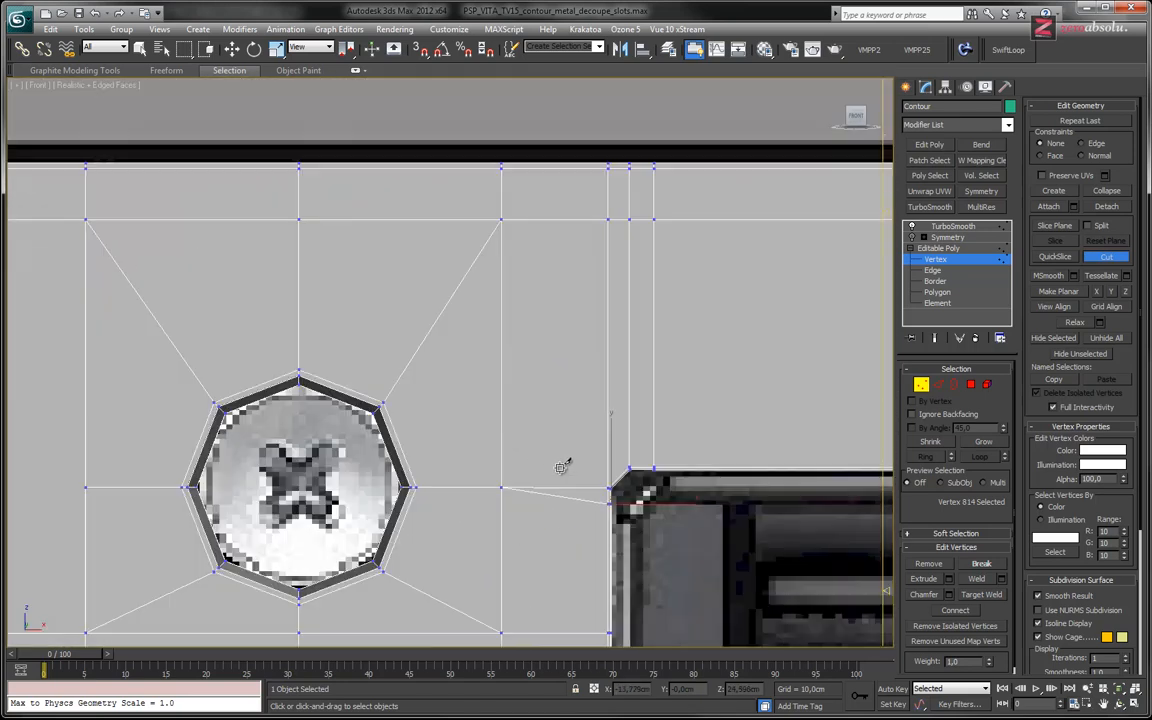
{"action": "middle_click_drag", "start_coordinate": [540, 406], "coordinate": [524, 442]}
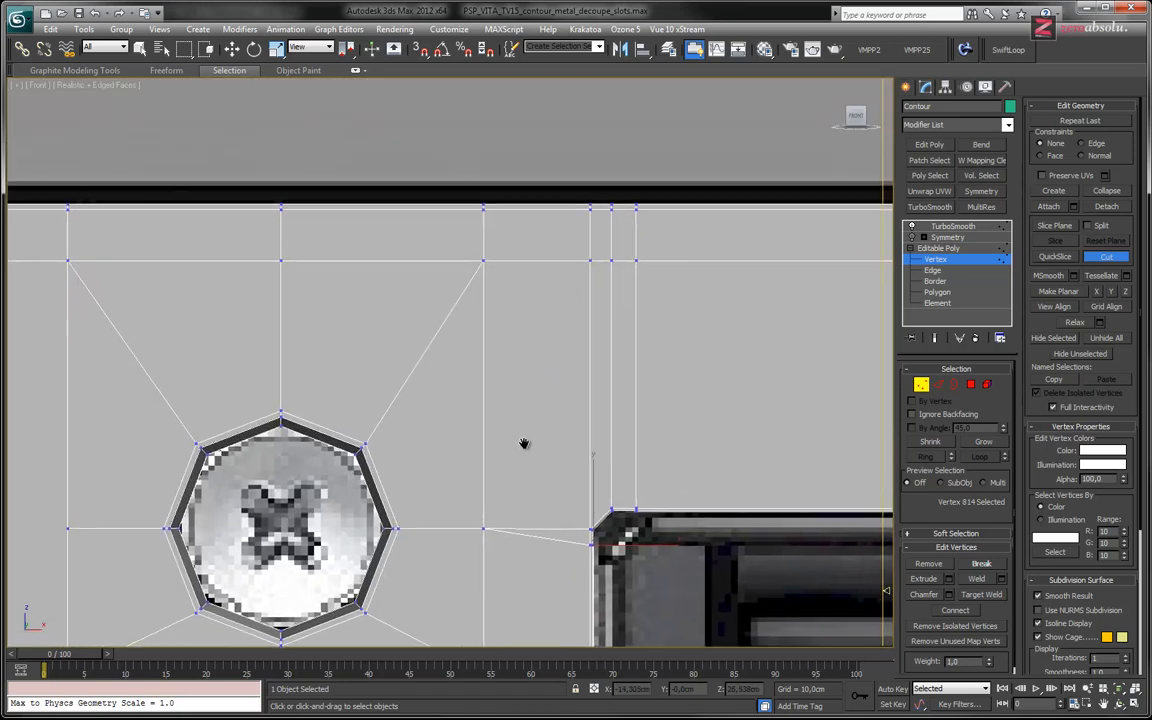
{"action": "left_click", "coordinate": [541, 528]}
{"action": "left_click", "coordinate": [541, 207]}
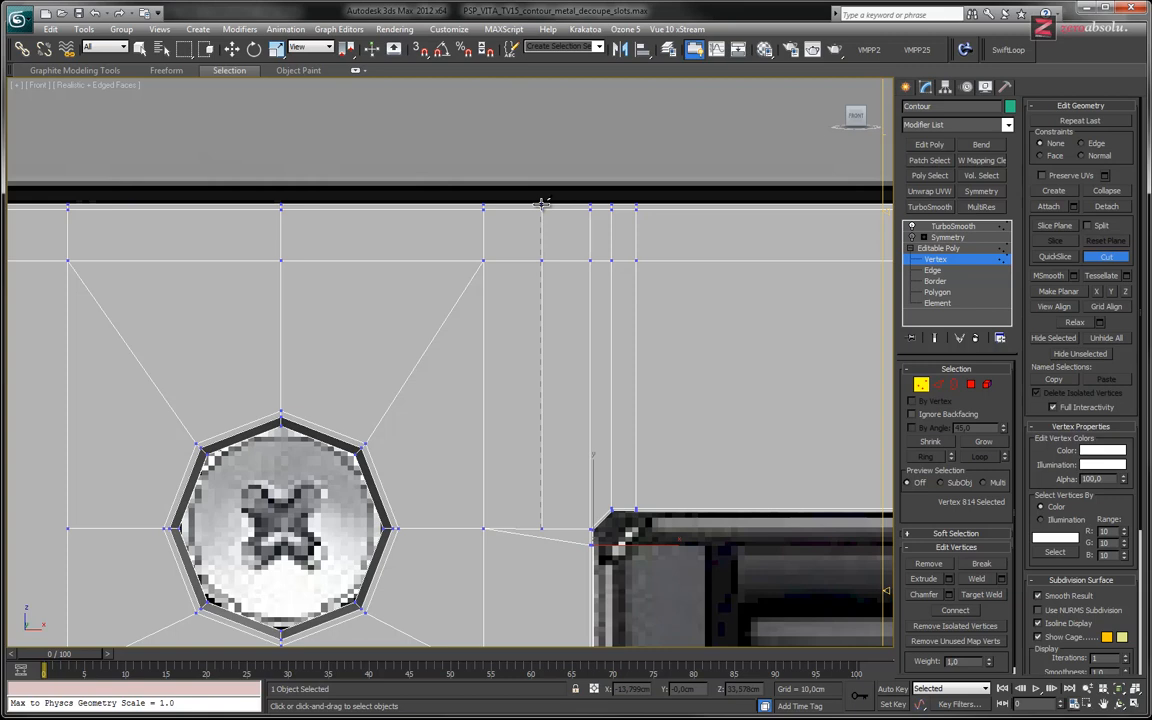
{"action": "left_click", "coordinate": [541, 203]}
{"action": "right_click", "coordinate": [541, 203]}
Step: Continue the new vertical cut across the contour's upper thickness face to its back edge
{"action": "middle_click_drag", "start_coordinate": [561, 286], "coordinate": [545, 427], "text": "alt"}
{"action": "scroll", "coordinate": [545, 427], "scroll_direction": "up", "scroll_amount": 3}
{"action": "left_click", "coordinate": [544, 458]}
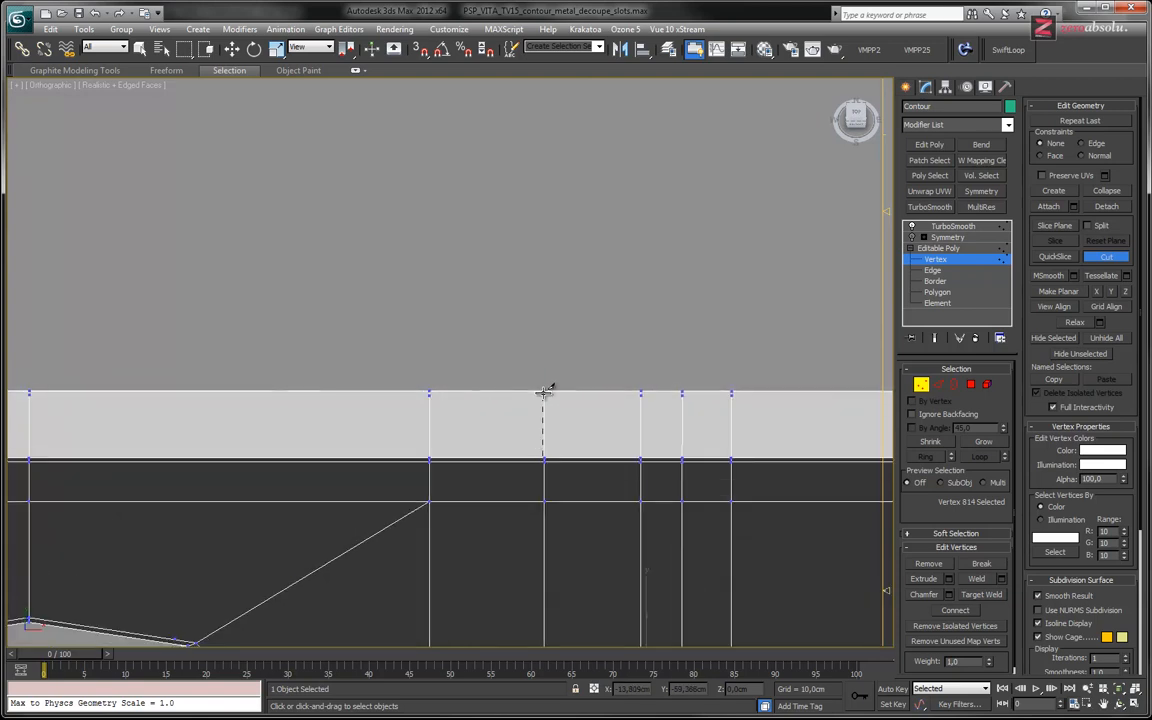
{"action": "left_click", "coordinate": [543, 391]}
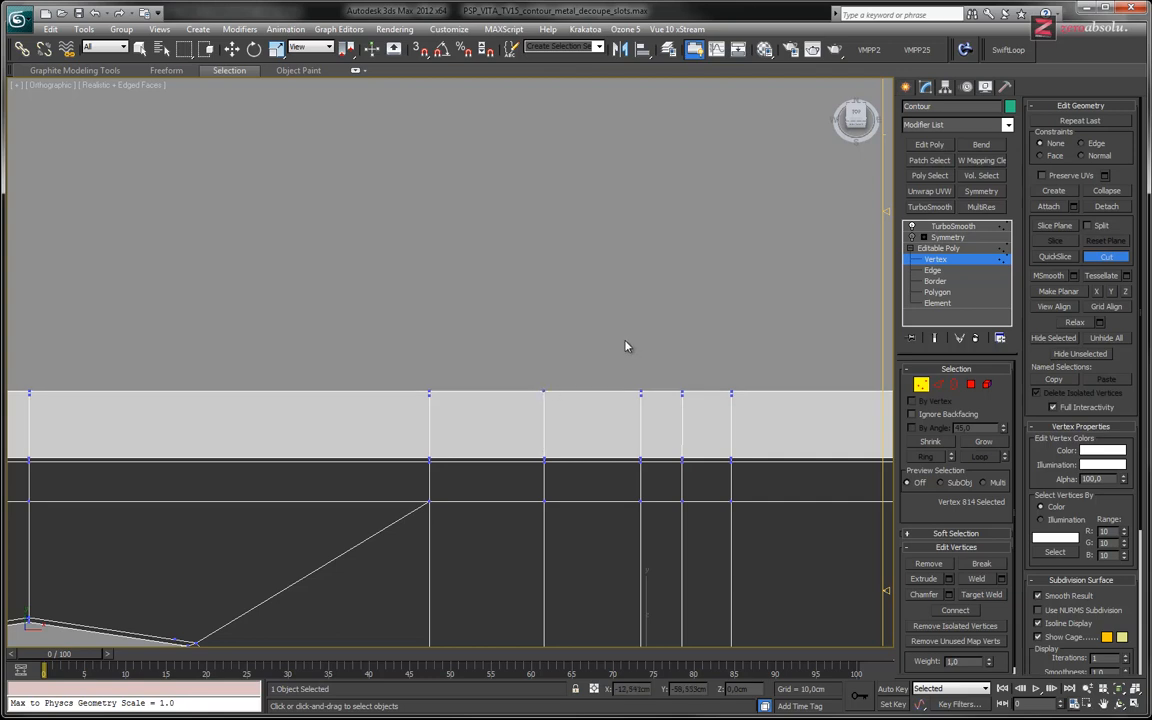
{"action": "right_click", "coordinate": [557, 391]}
Step: Cut the matching vertical edge down the back face to the horizontal edge between the screw hole and slot corner
{"action": "middle_click_drag", "start_coordinate": [546, 395], "coordinate": [374, 408], "text": "alt"}
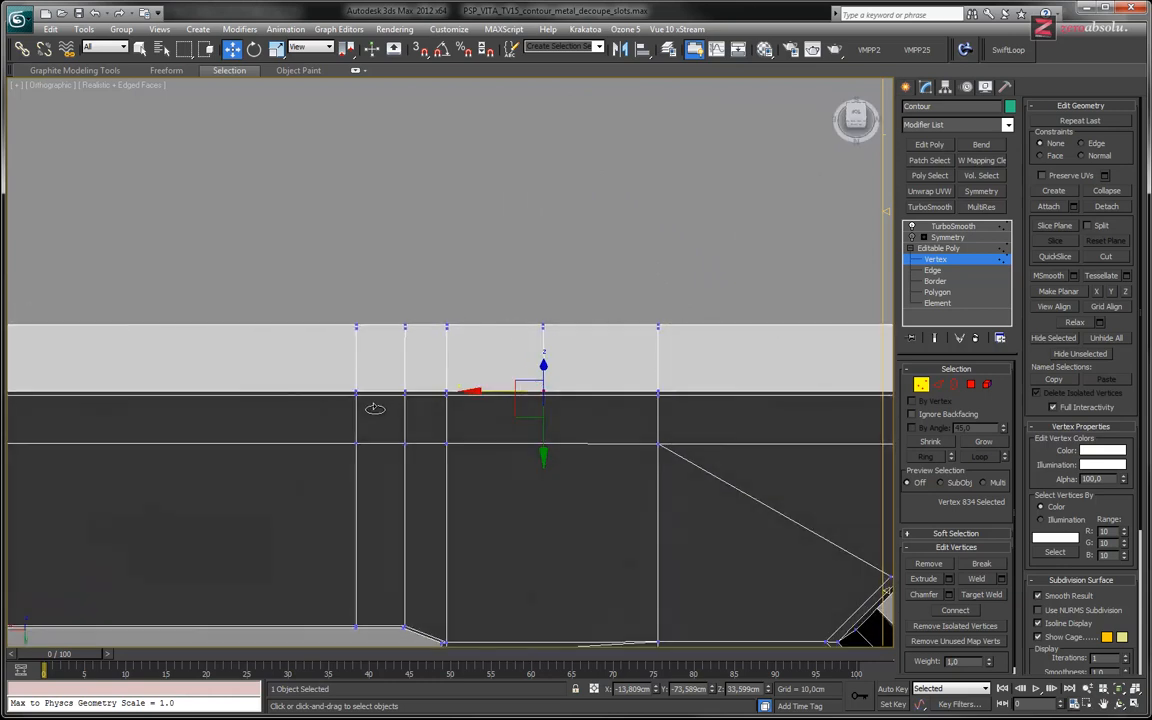
{"action": "middle_click_drag", "start_coordinate": [514, 442], "coordinate": [437, 275]}
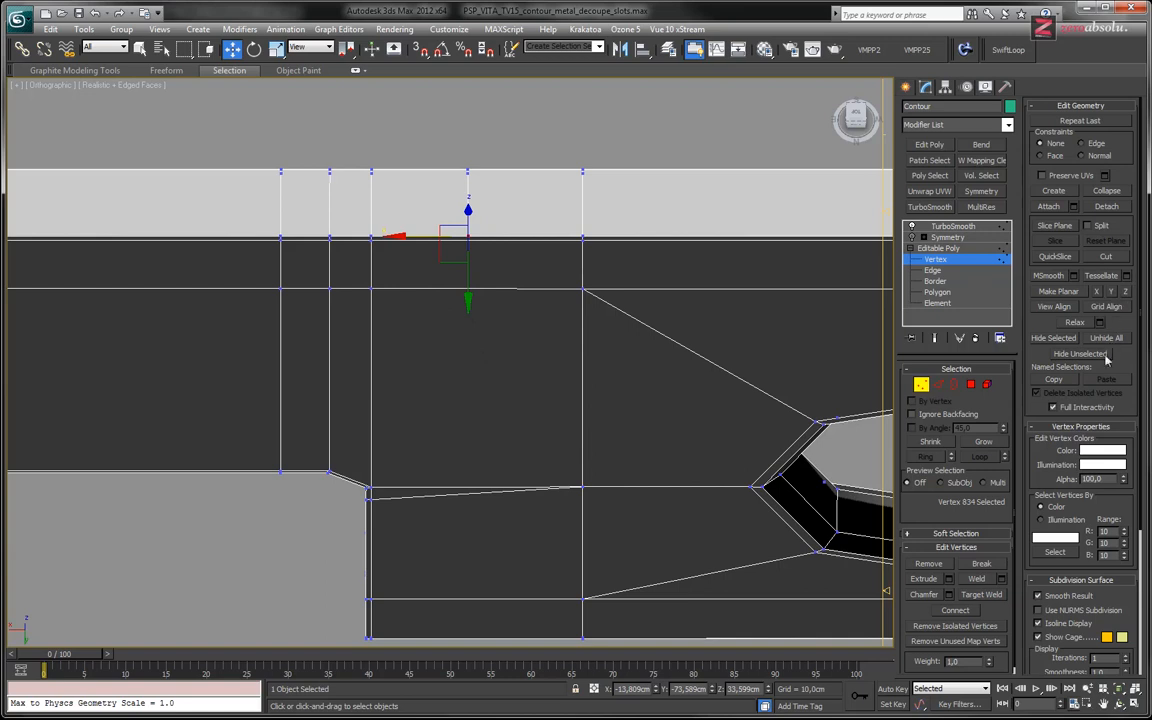
{"action": "left_click", "coordinate": [1118, 256]}
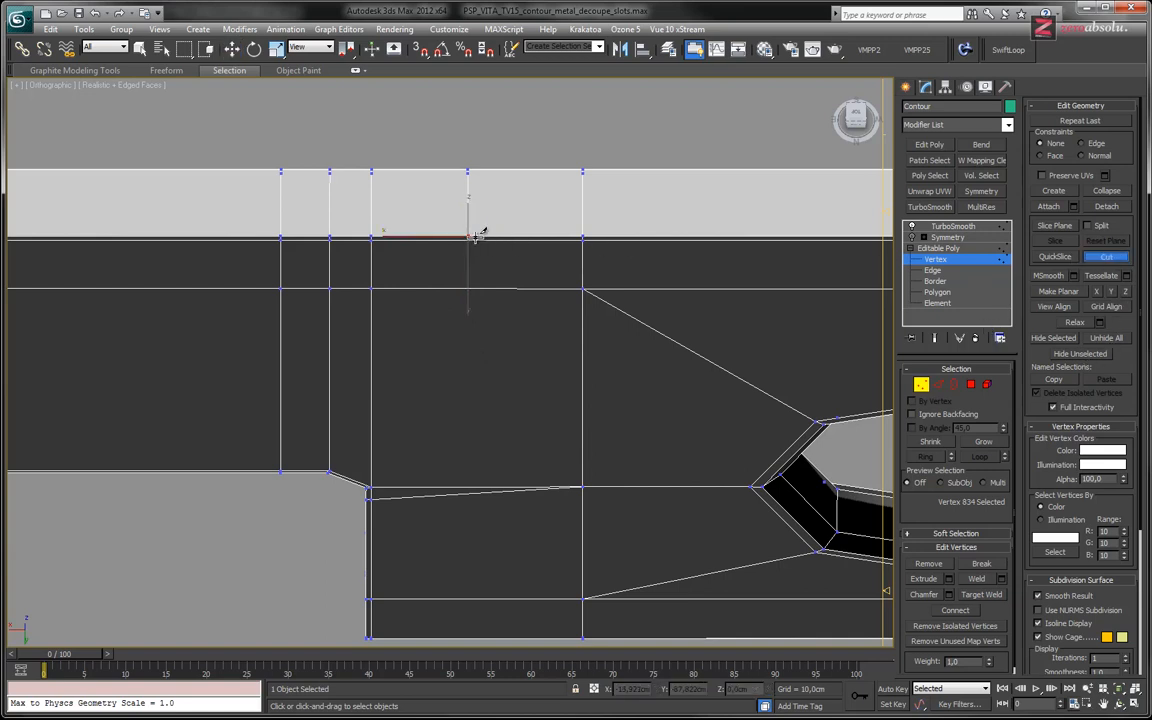
{"action": "scroll", "coordinate": [467, 257], "scroll_direction": "up", "scroll_amount": 3}
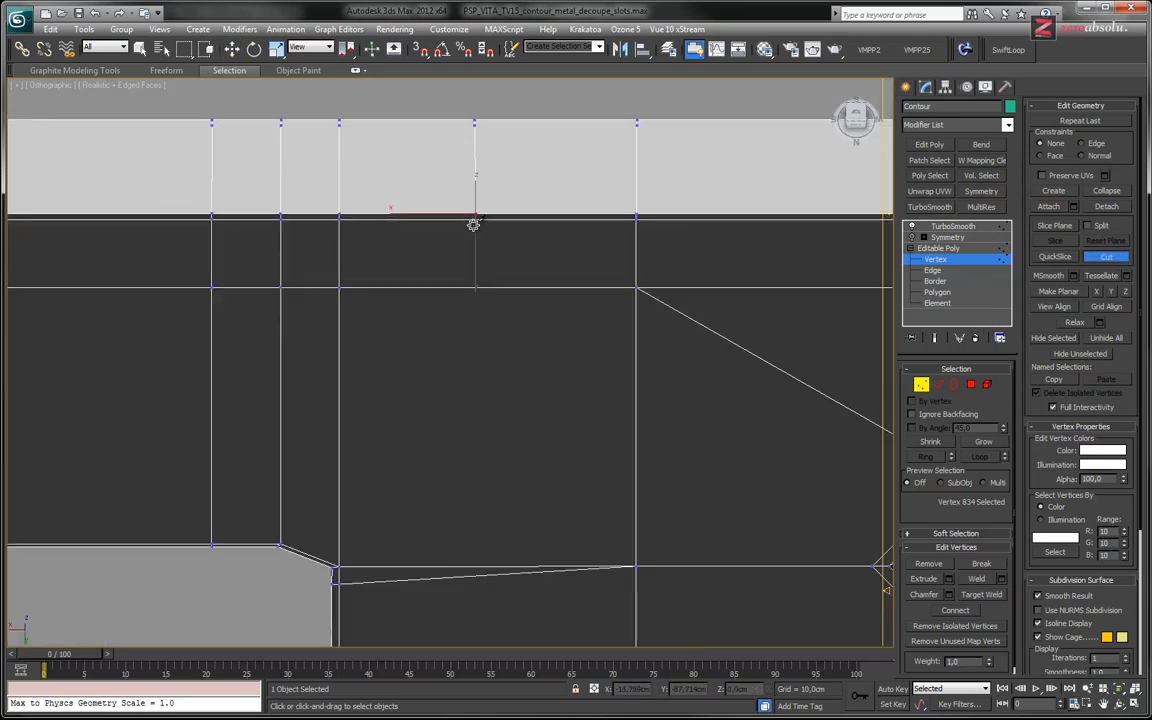
{"action": "left_click", "coordinate": [476, 212]}
{"action": "left_click", "coordinate": [478, 567]}
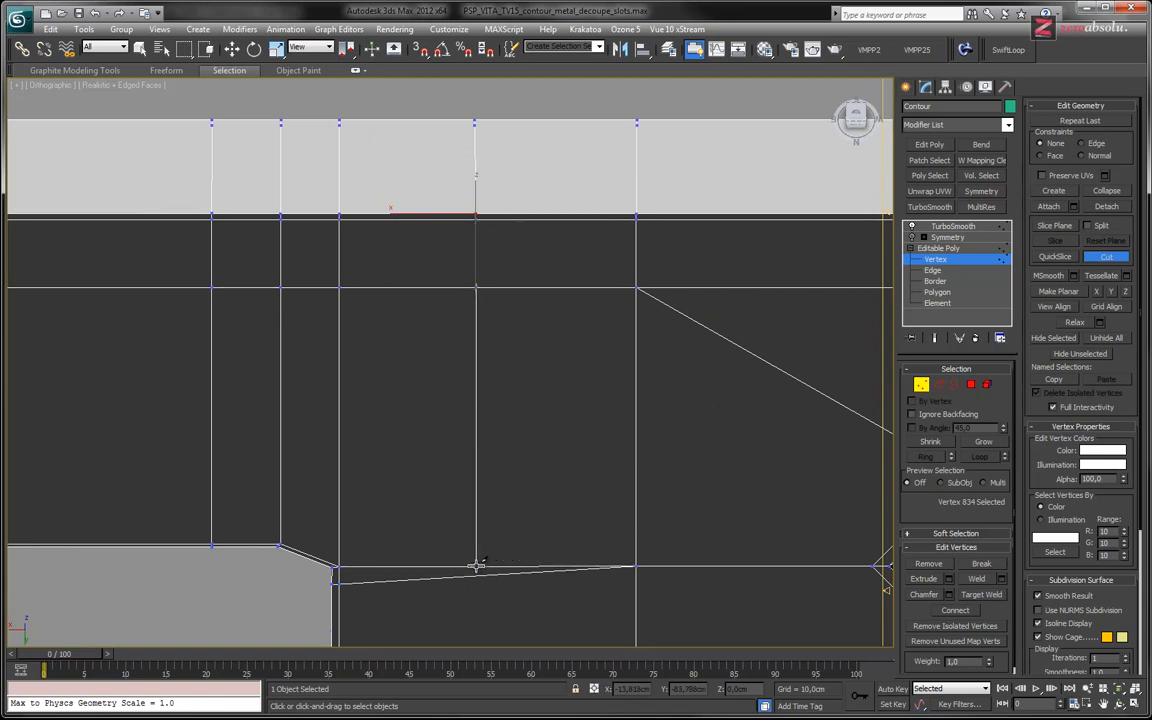
{"action": "left_click", "coordinate": [476, 566]}
{"action": "right_click", "coordinate": [496, 470]}
Step: Move the front and back vertices where the new vertical cuts meet the horizontal edges beside the slot corner slightly upward
{"action": "middle_click_drag", "start_coordinate": [496, 470], "coordinate": [536, 220], "text": "alt"}
{"action": "scroll", "coordinate": [530, 316], "scroll_direction": "down", "scroll_amount": 2}
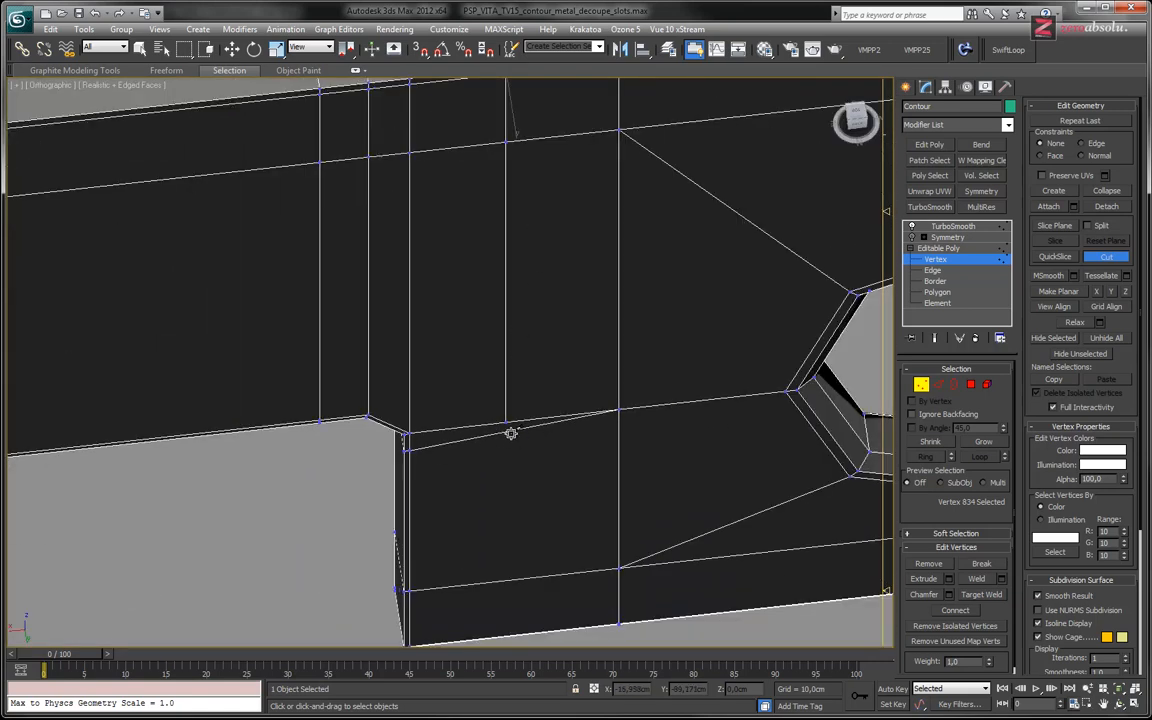
{"action": "key", "text": "w"}
{"action": "left_click", "coordinate": [506, 420]}
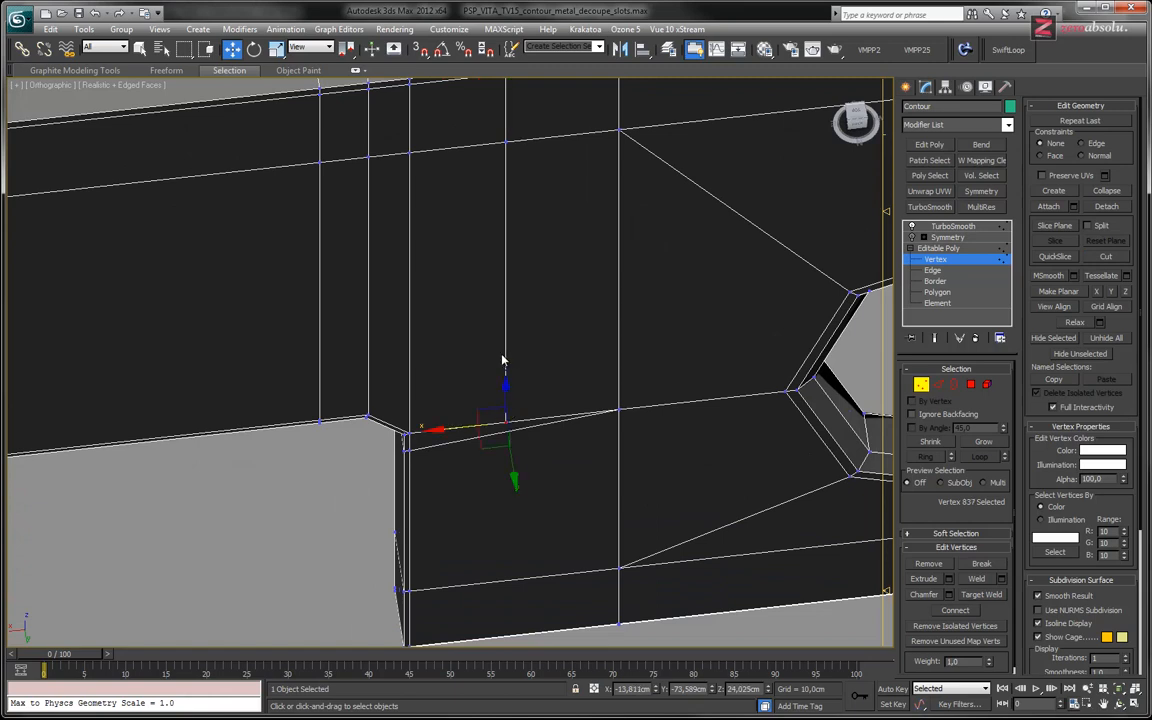
{"action": "middle_click_drag", "start_coordinate": [504, 362], "coordinate": [559, 371], "text": "alt"}
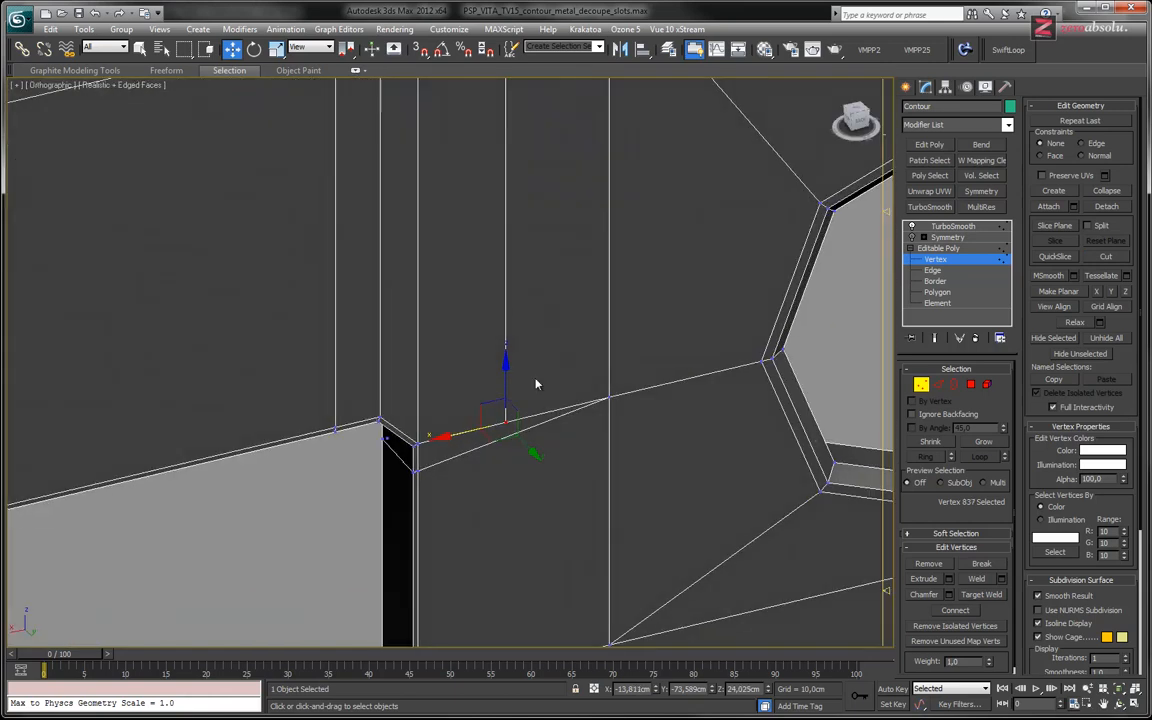
{"action": "key", "text": "F3"}
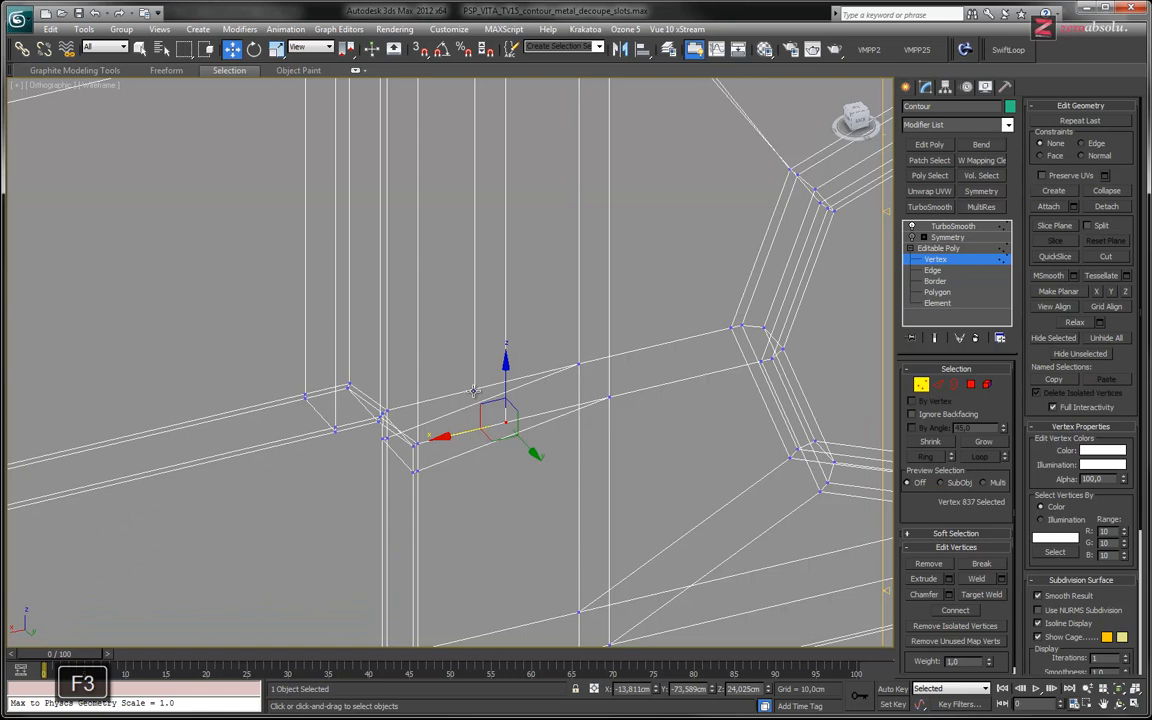
{"action": "left_click", "coordinate": [475, 389], "text": "ctrl"}
{"action": "key", "text": "F3"}
{"action": "left_click_drag", "start_coordinate": [497, 364], "coordinate": [491, 338]}
{"action": "scroll", "coordinate": [432, 340], "scroll_direction": "down", "scroll_amount": 5}
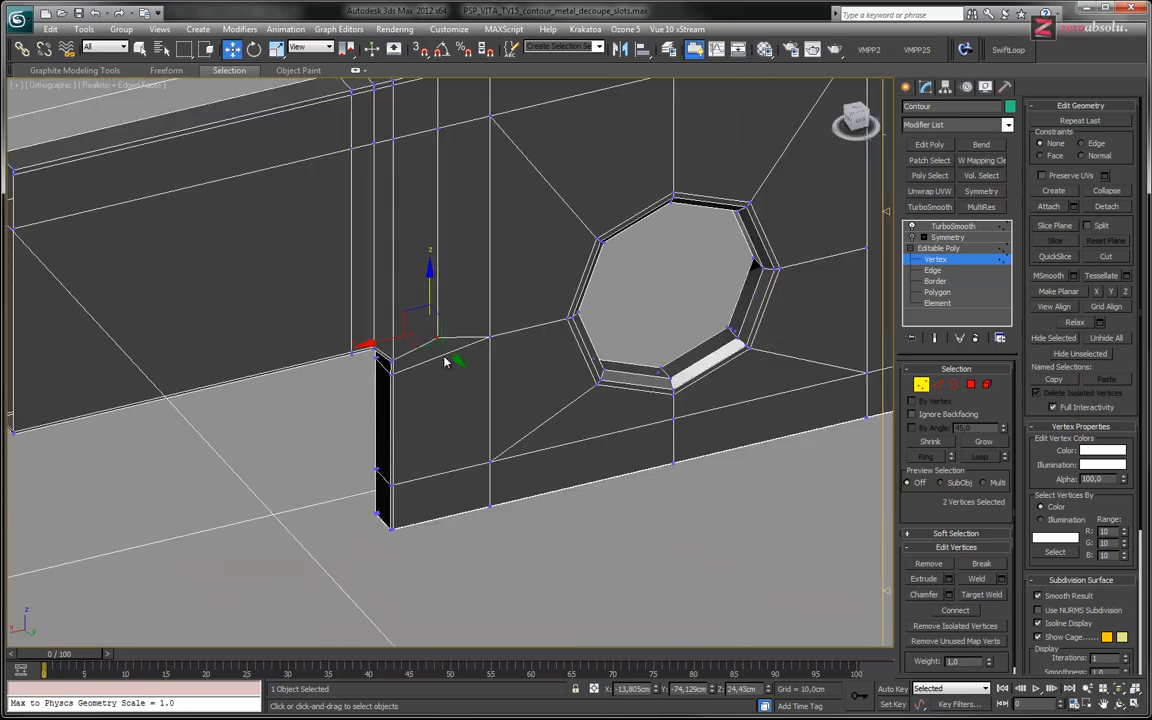
{"action": "middle_click_drag", "start_coordinate": [450, 413], "coordinate": [437, 471]}
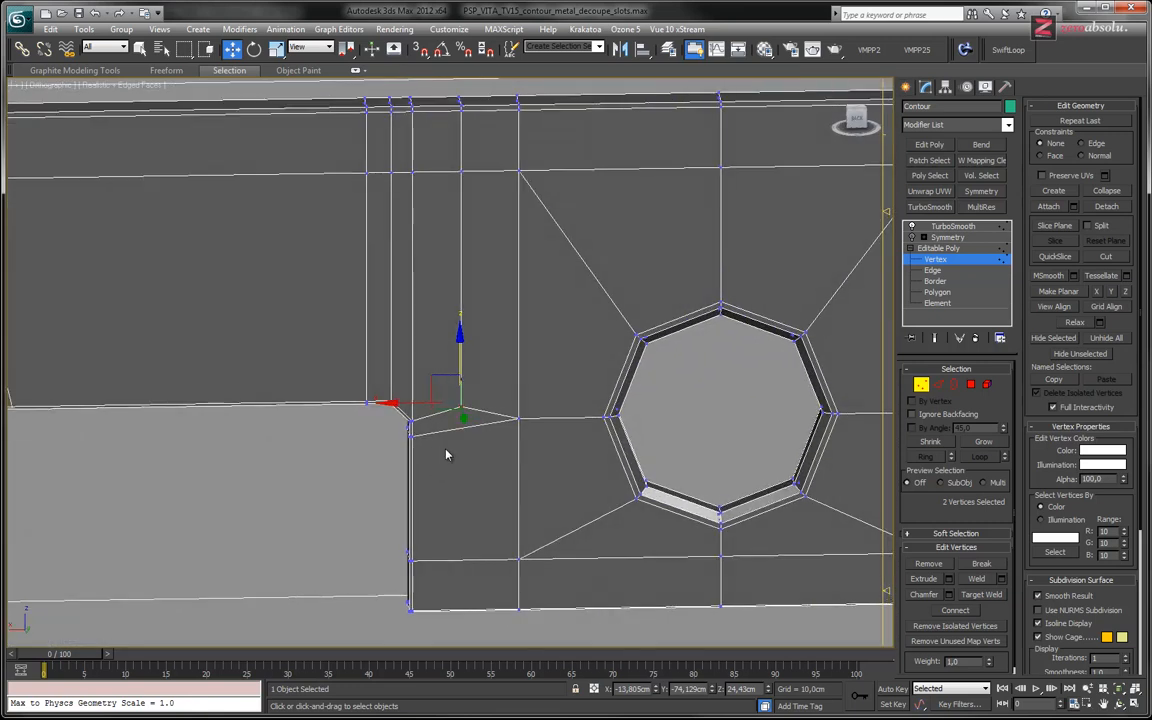
Step: Leave vertex editing, show the TurboSmooth end result, and check the smoothed slot opening with Symmetry toggled
{"action": "left_click", "coordinate": [937, 248]}
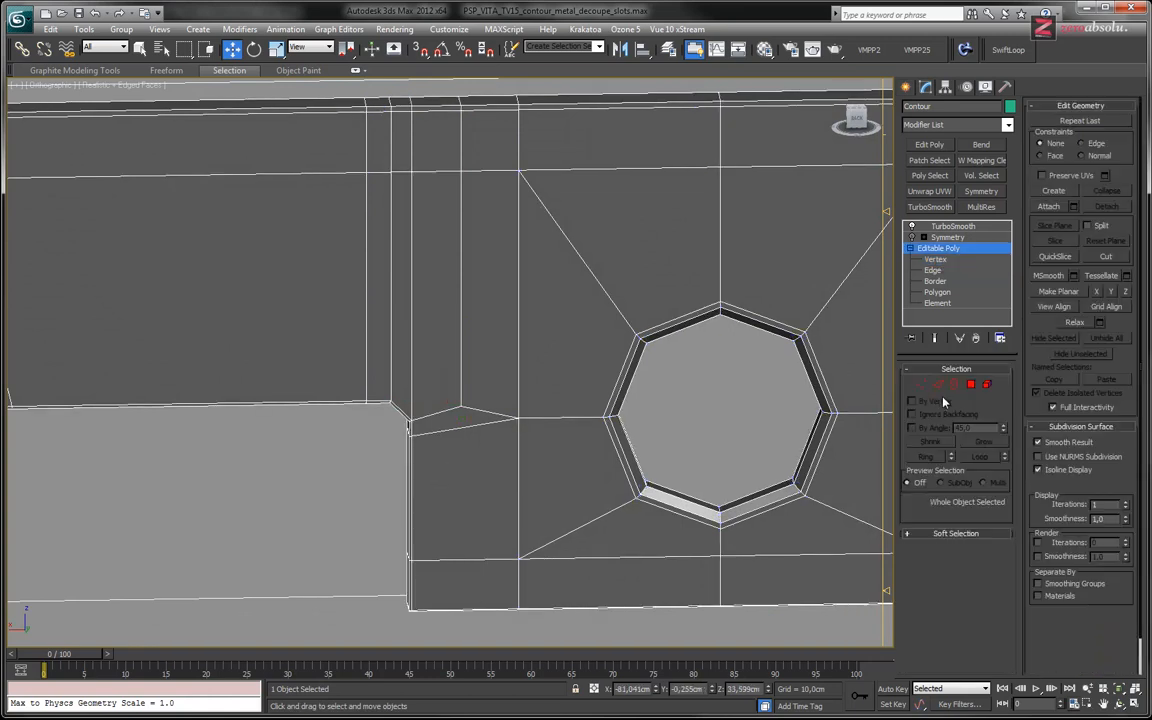
{"action": "left_click", "coordinate": [934, 339]}
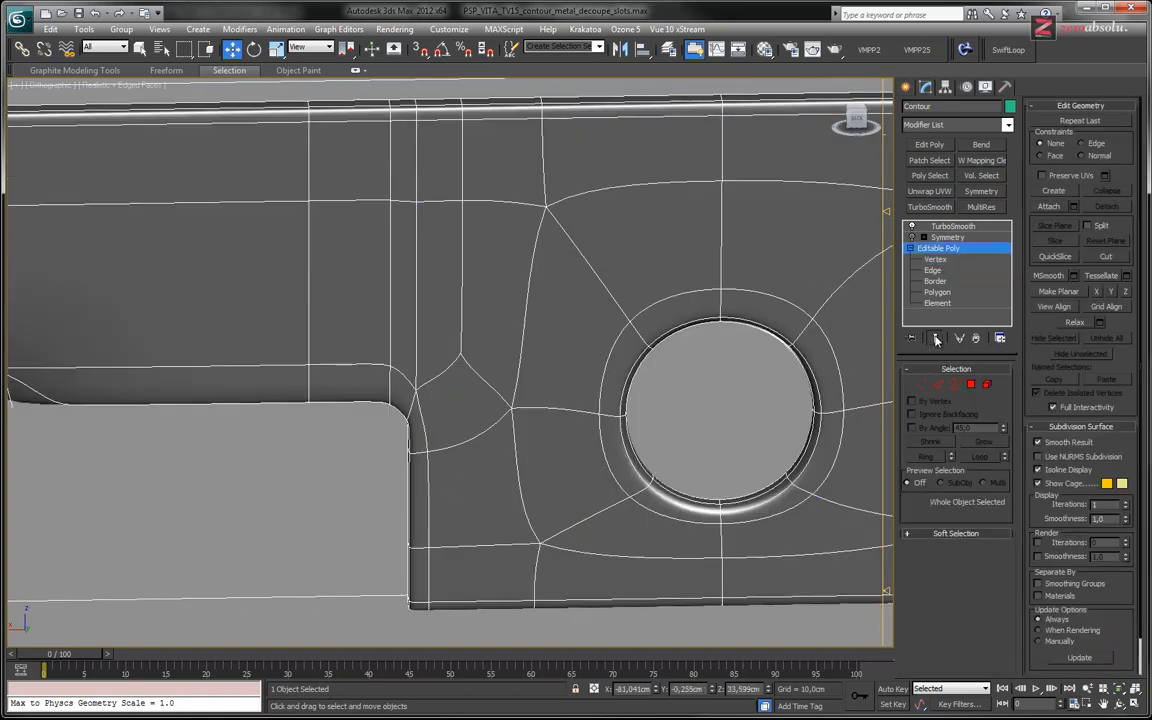
{"action": "middle_click_drag", "start_coordinate": [606, 376], "coordinate": [789, 320]}
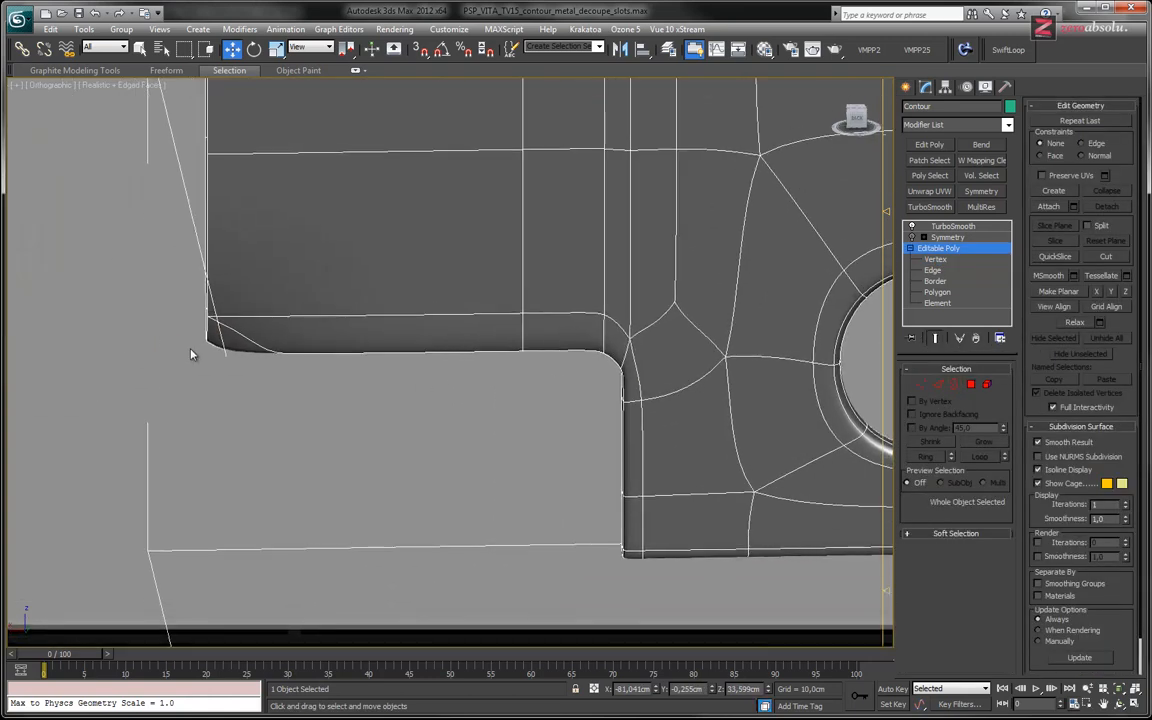
{"action": "middle_click_drag", "start_coordinate": [216, 328], "coordinate": [246, 343]}
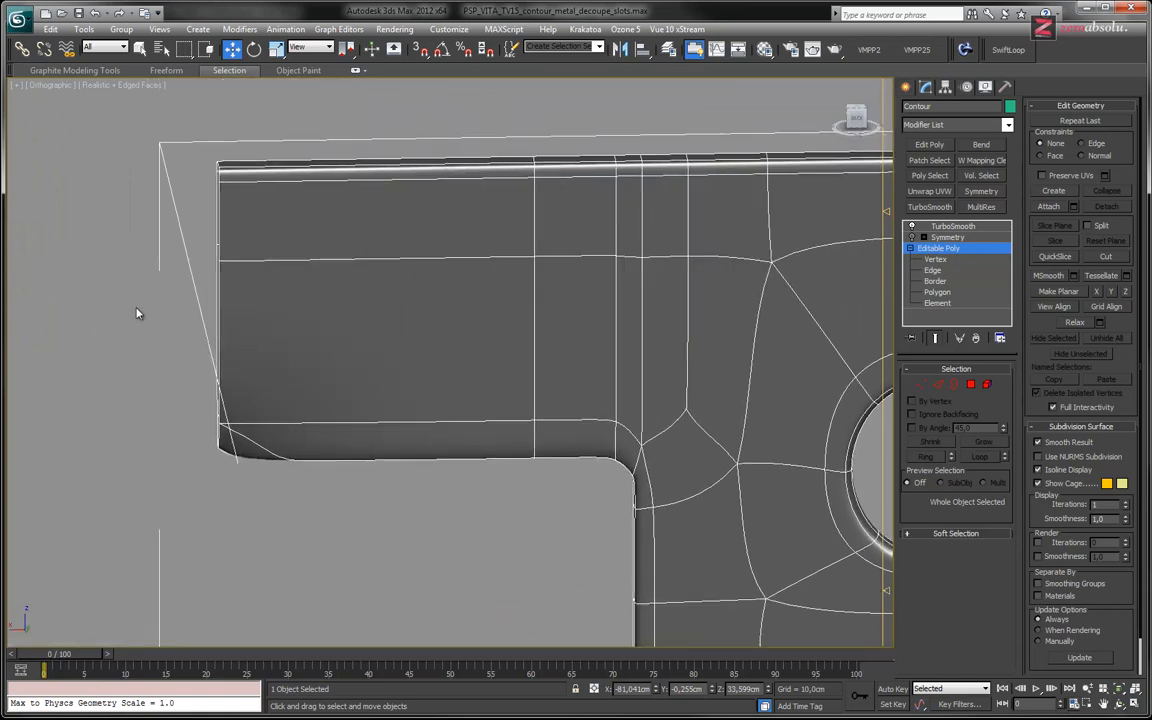
{"action": "left_click", "coordinate": [913, 237]}
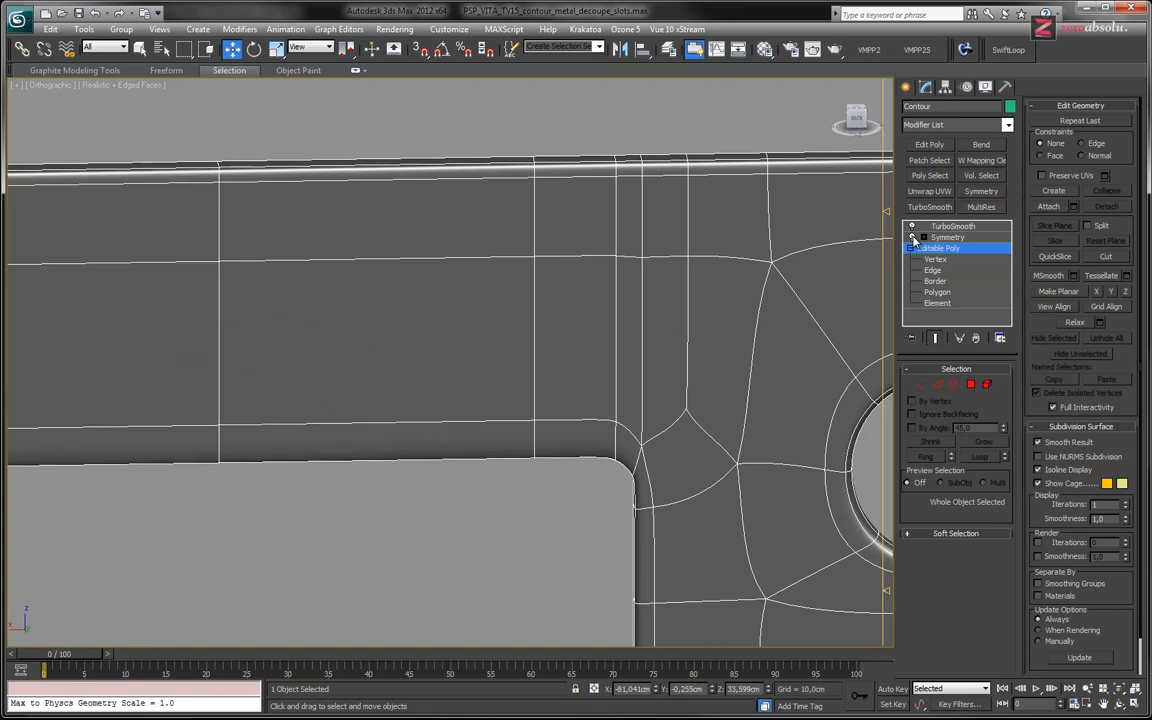
{"action": "scroll", "coordinate": [622, 342], "scroll_direction": "down", "scroll_amount": 8}
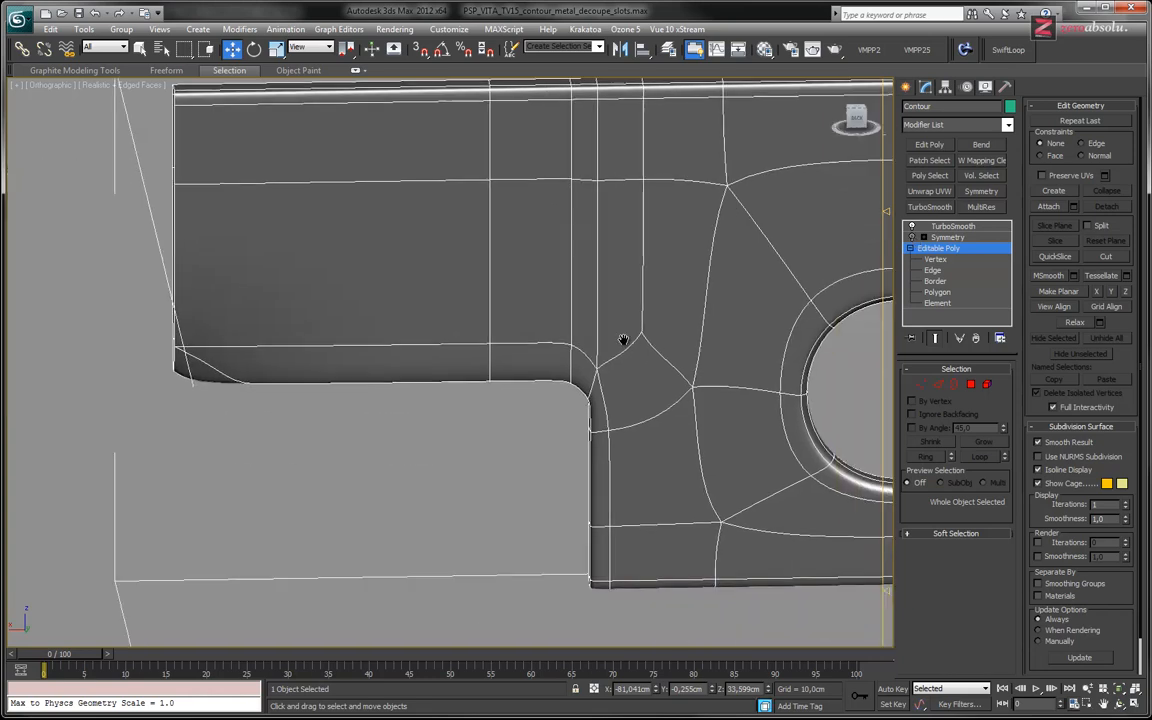
Step: Hide the edged faces, enable the contour's Symmetry modifier, and return to the TurboSmooth level of the stack
{"action": "middle_click_drag", "start_coordinate": [534, 265], "coordinate": [641, 390]}
{"action": "key", "text": "F4"}
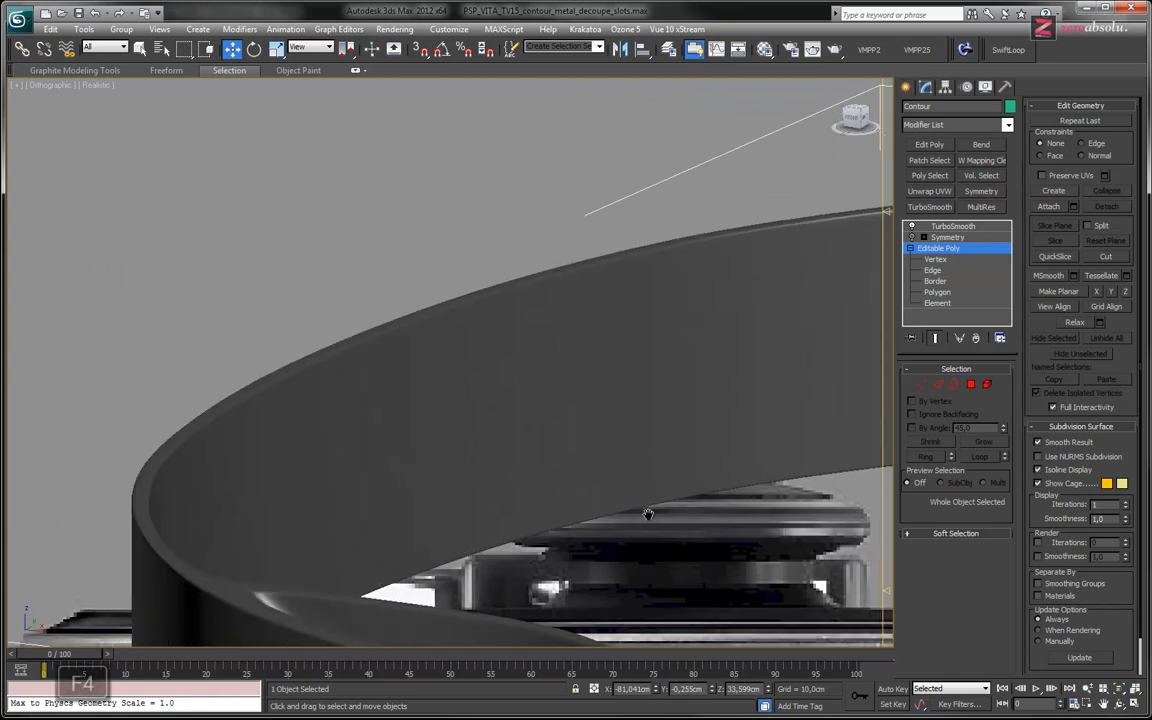
{"action": "scroll", "coordinate": [645, 514], "scroll_direction": "down", "scroll_amount": 4}
{"action": "middle_click_drag", "start_coordinate": [645, 514], "coordinate": [507, 283]}
{"action": "key", "text": "p"}
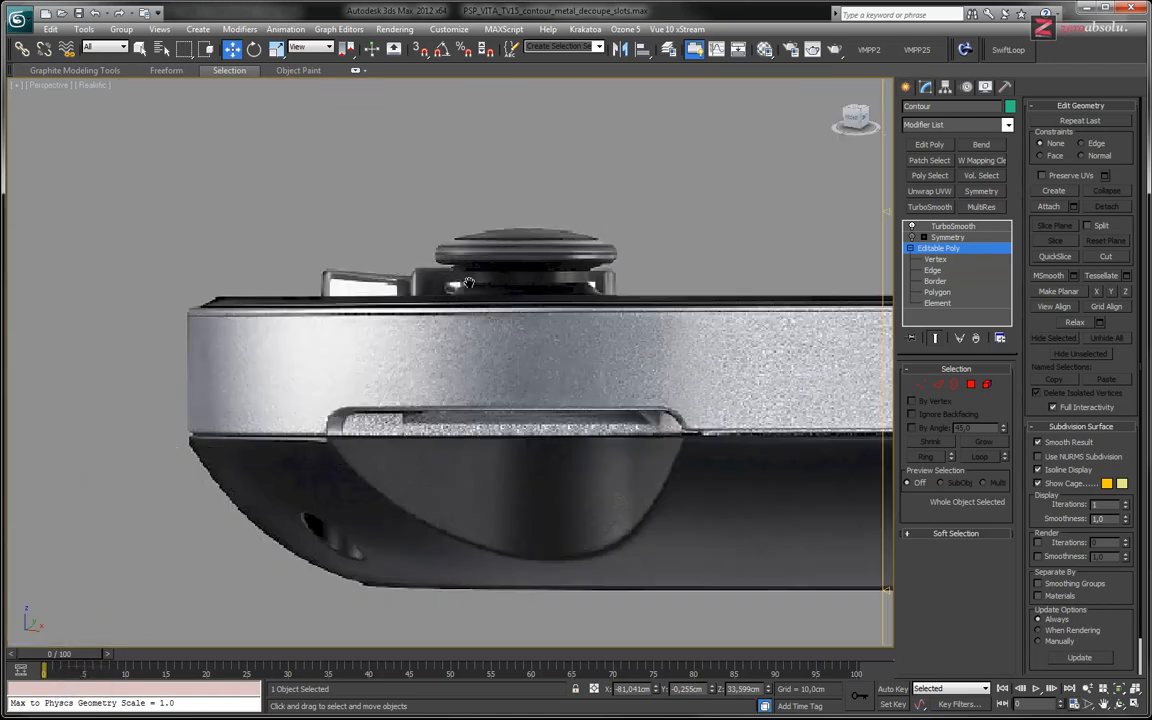
{"action": "scroll", "coordinate": [437, 312], "scroll_direction": "up", "scroll_amount": 3}
{"action": "key", "text": "z"}
{"action": "middle_click_drag", "start_coordinate": [461, 318], "coordinate": [391, 367], "text": "alt"}
{"action": "scroll", "coordinate": [641, 376], "scroll_direction": "up", "scroll_amount": 4}
{"action": "scroll", "coordinate": [641, 376], "scroll_direction": "down", "scroll_amount": 1}
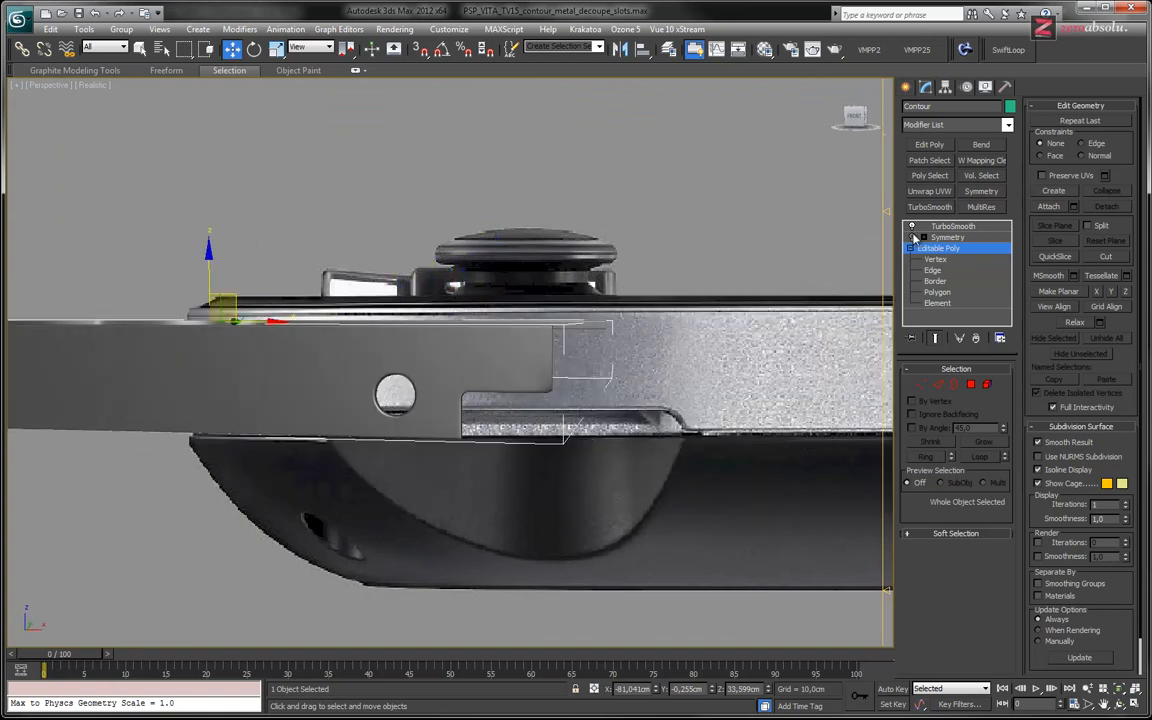
{"action": "left_click", "coordinate": [912, 237]}
{"action": "left_click", "coordinate": [947, 227]}
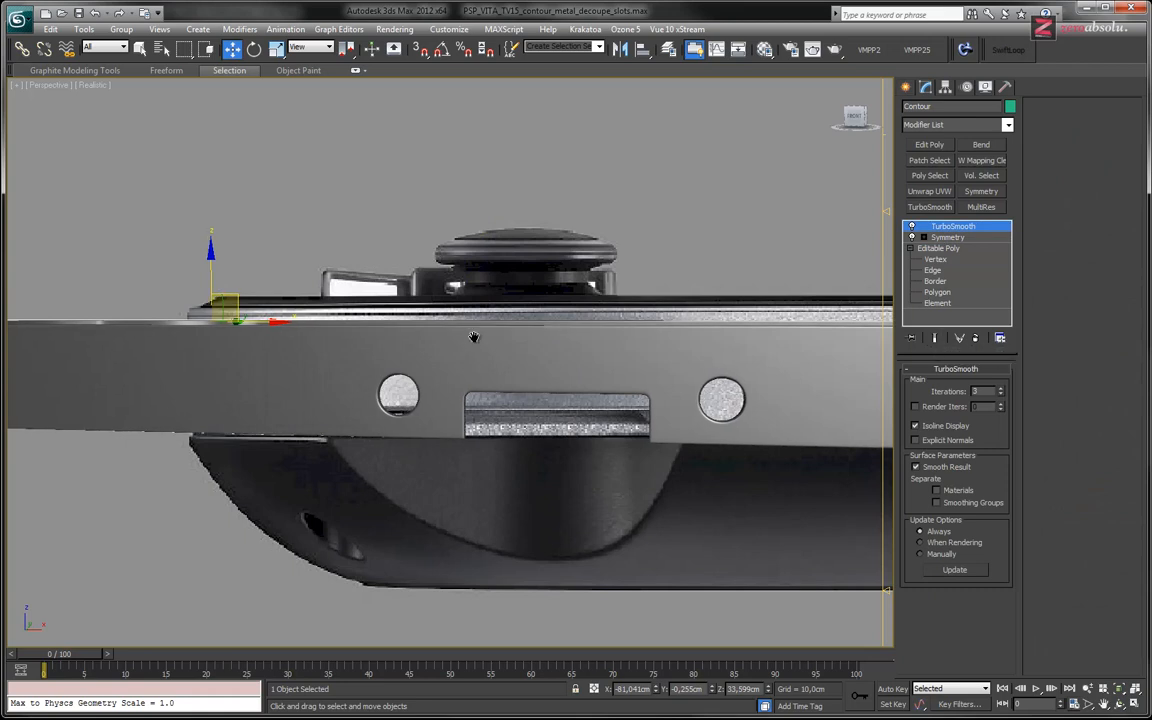
Step: Examine the smoothed connector slot and both screw holes against the reference image in the Front view
{"action": "scroll", "coordinate": [493, 334], "scroll_direction": "down", "scroll_amount": 10}
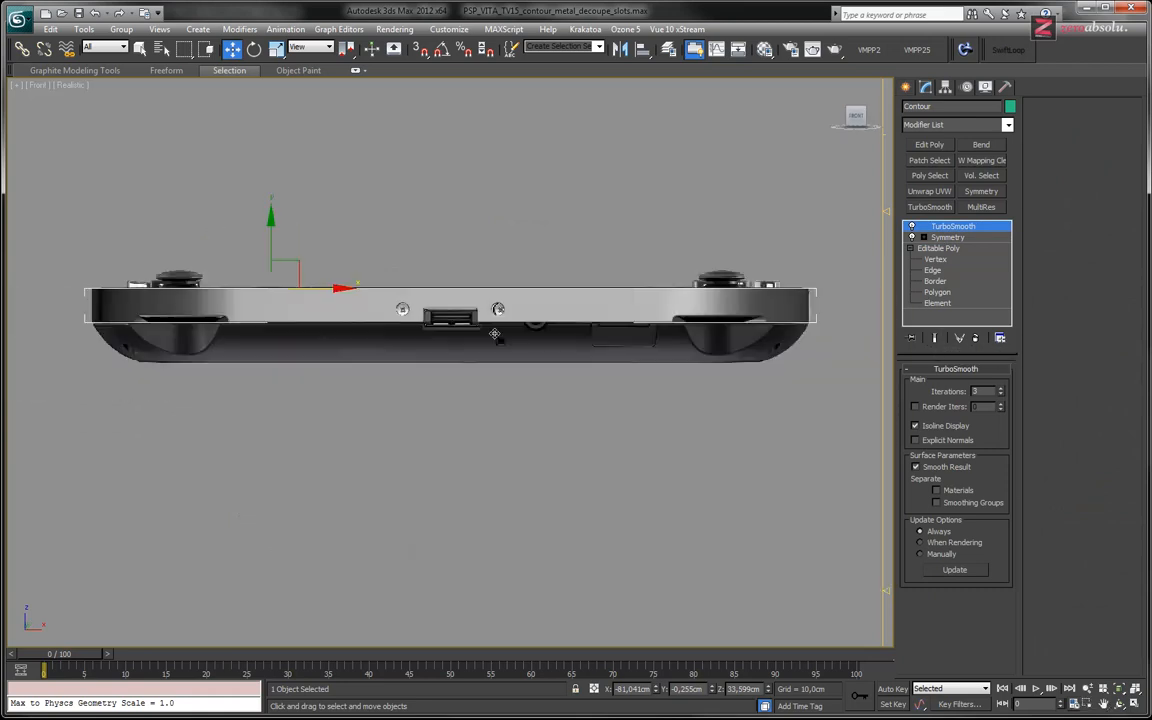
{"action": "scroll", "coordinate": [429, 357], "scroll_direction": "up", "scroll_amount": 12}
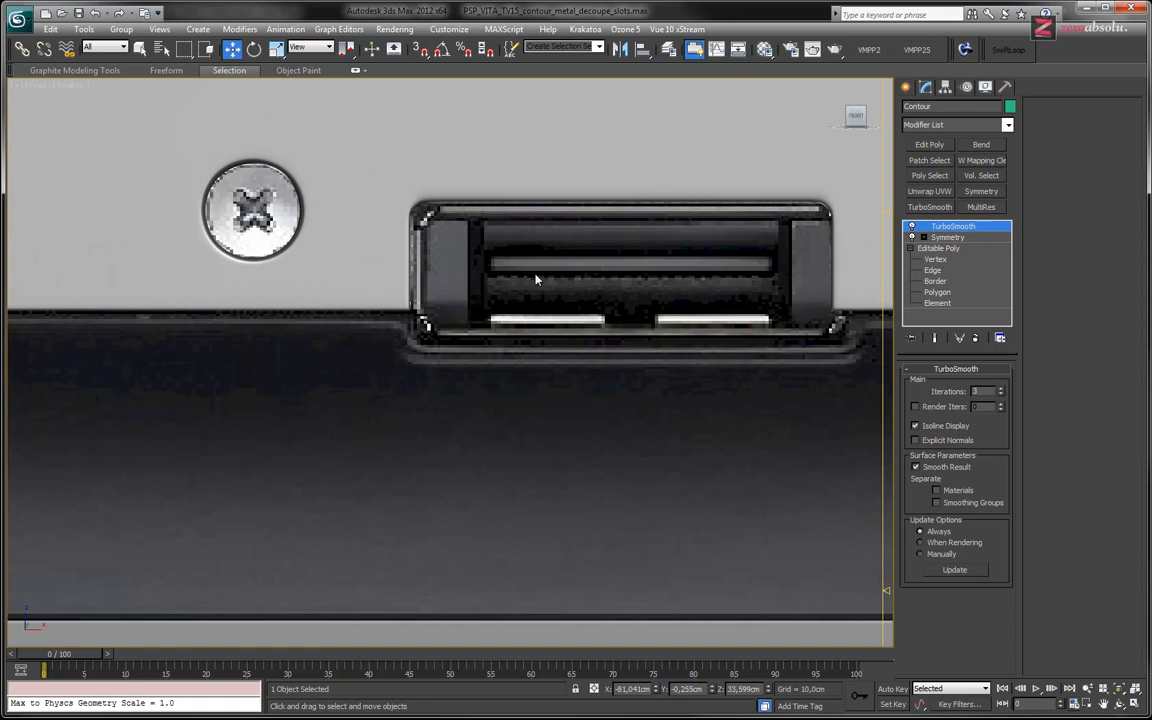
{"action": "scroll", "coordinate": [432, 356], "scroll_direction": "up", "scroll_amount": 4}
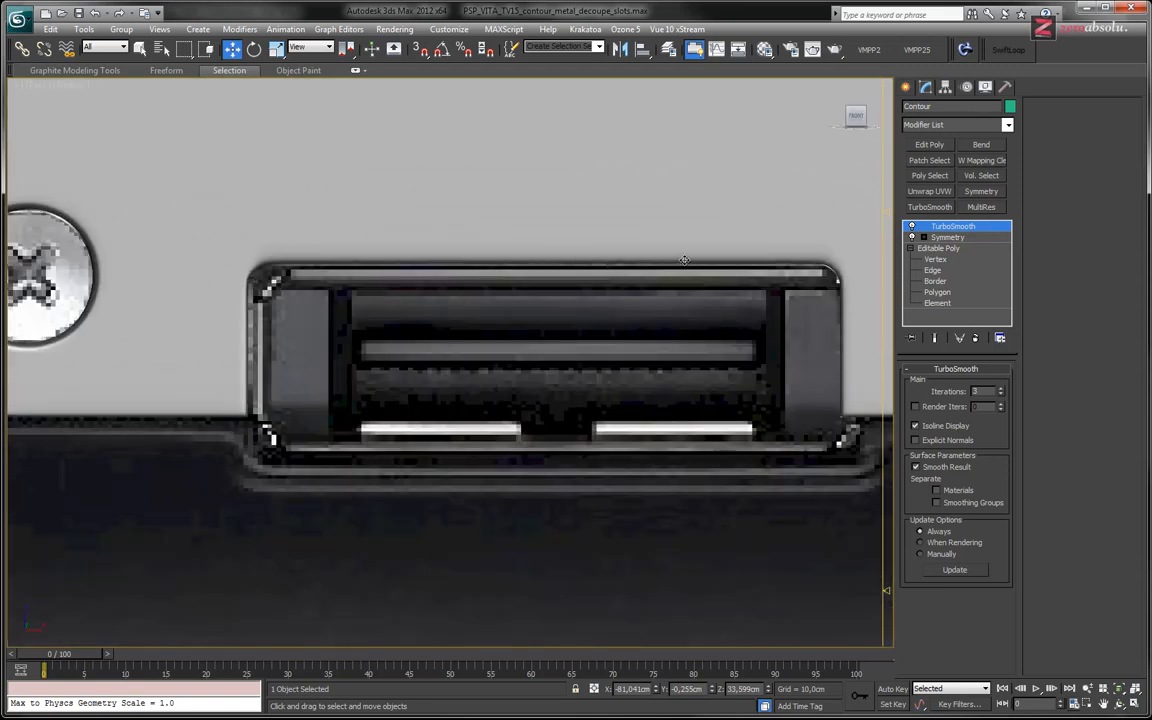
{"action": "middle_click_drag", "start_coordinate": [508, 323], "coordinate": [407, 312]}
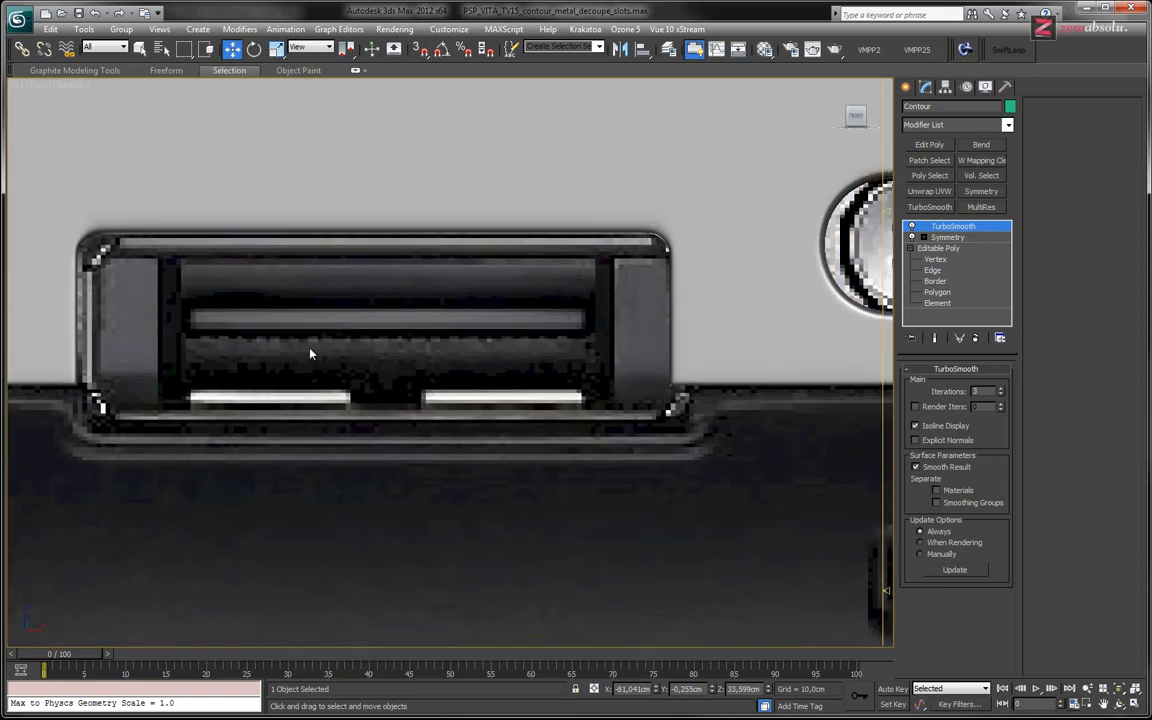
{"action": "middle_click_drag", "start_coordinate": [310, 353], "coordinate": [483, 318]}
{"action": "key", "text": "f"}
{"action": "middle_click_drag", "start_coordinate": [720, 286], "coordinate": [500, 340]}
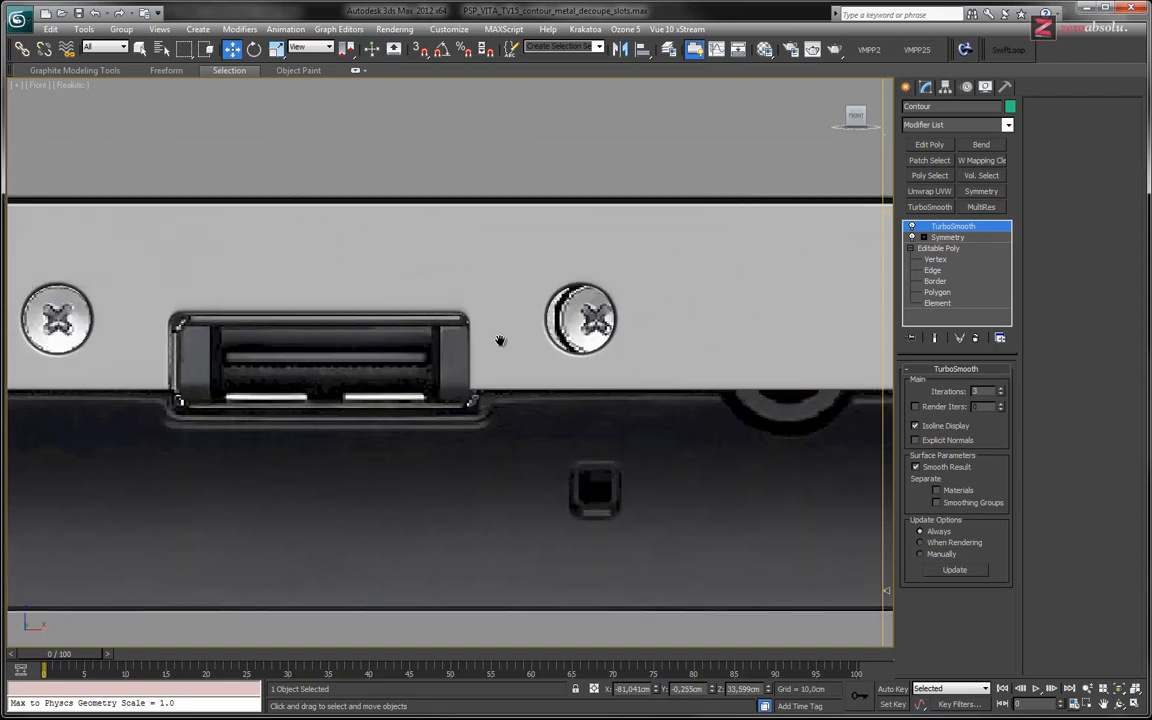
{"action": "scroll", "coordinate": [505, 339], "scroll_direction": "down", "scroll_amount": 3}
{"action": "scroll", "coordinate": [508, 337], "scroll_direction": "up", "scroll_amount": 3}
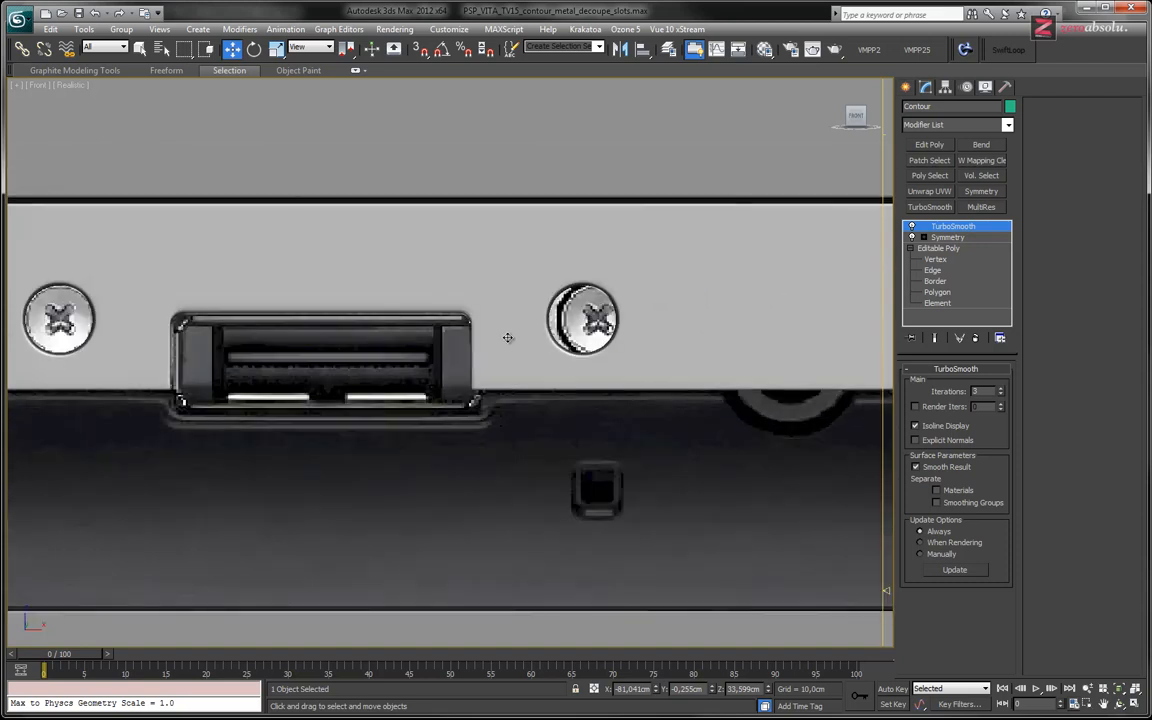
{"action": "scroll", "coordinate": [508, 337], "scroll_direction": "down", "scroll_amount": 2}
{"action": "middle_click_drag", "start_coordinate": [312, 386], "coordinate": [515, 421]}
{"action": "middle_click_drag", "start_coordinate": [617, 388], "coordinate": [468, 454]}
Step: Inspect both rounded ends of the contour and their lower cutouts against the console's front reference image
{"action": "scroll", "coordinate": [651, 416], "scroll_direction": "down", "scroll_amount": 5}
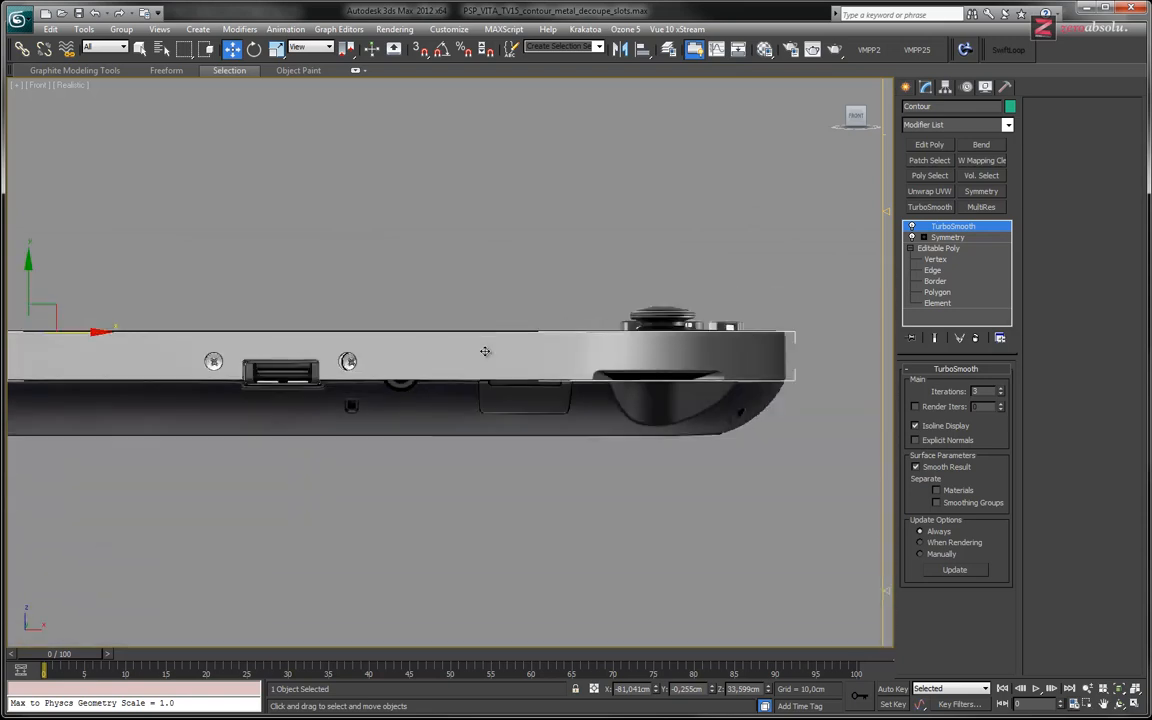
{"action": "scroll", "coordinate": [627, 386], "scroll_direction": "up", "scroll_amount": 2}
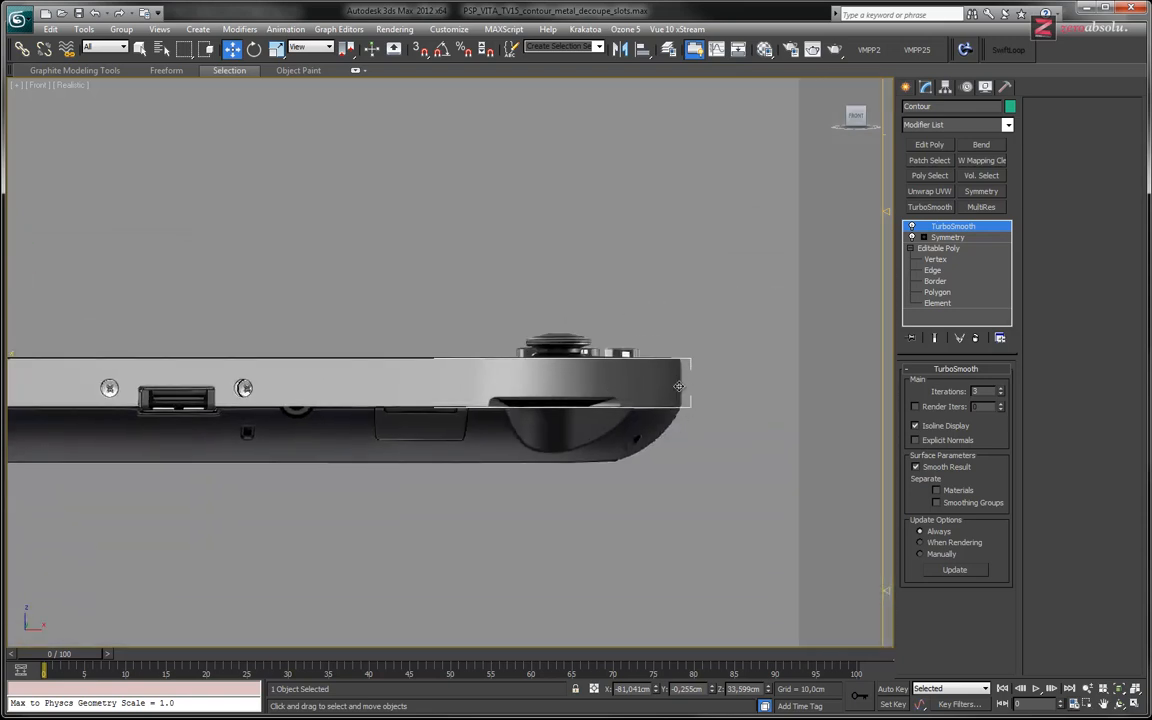
{"action": "middle_click_drag", "start_coordinate": [281, 417], "coordinate": [938, 402]}
{"action": "scroll", "coordinate": [342, 392], "scroll_direction": "up", "scroll_amount": 7}
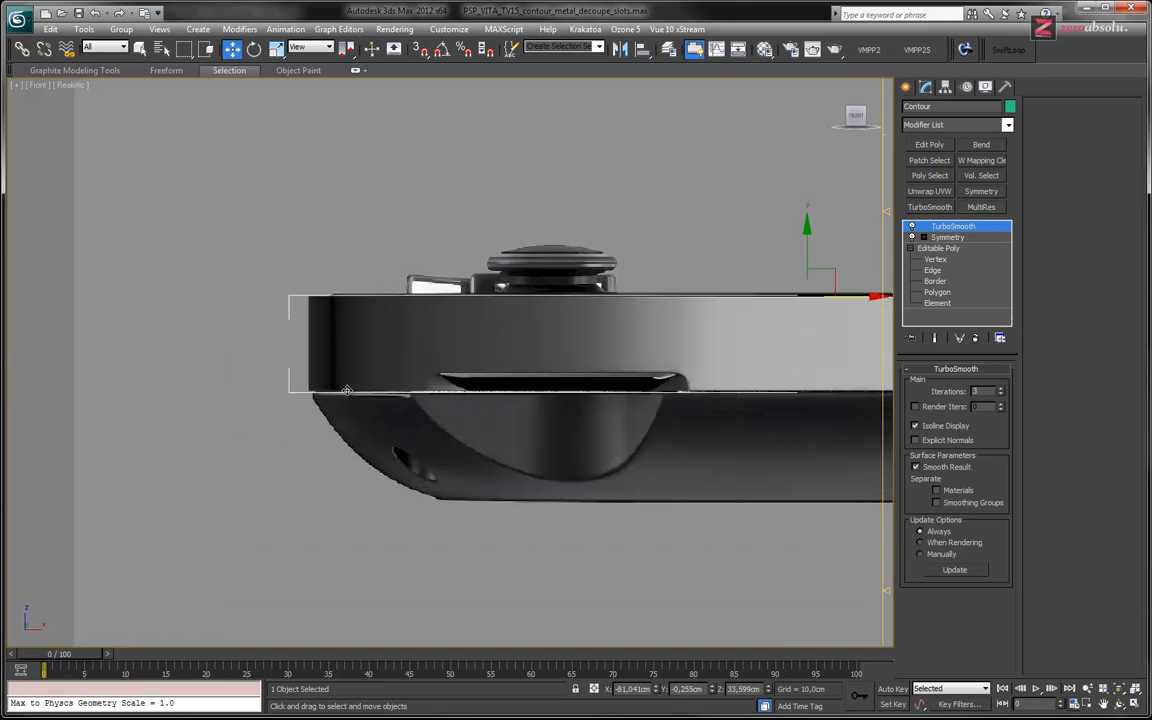
{"action": "scroll", "coordinate": [517, 360], "scroll_direction": "down", "scroll_amount": 6}
{"action": "middle_click_drag", "start_coordinate": [800, 358], "coordinate": [240, 376]}
{"action": "middle_click_drag", "start_coordinate": [885, 361], "coordinate": [190, 371]}
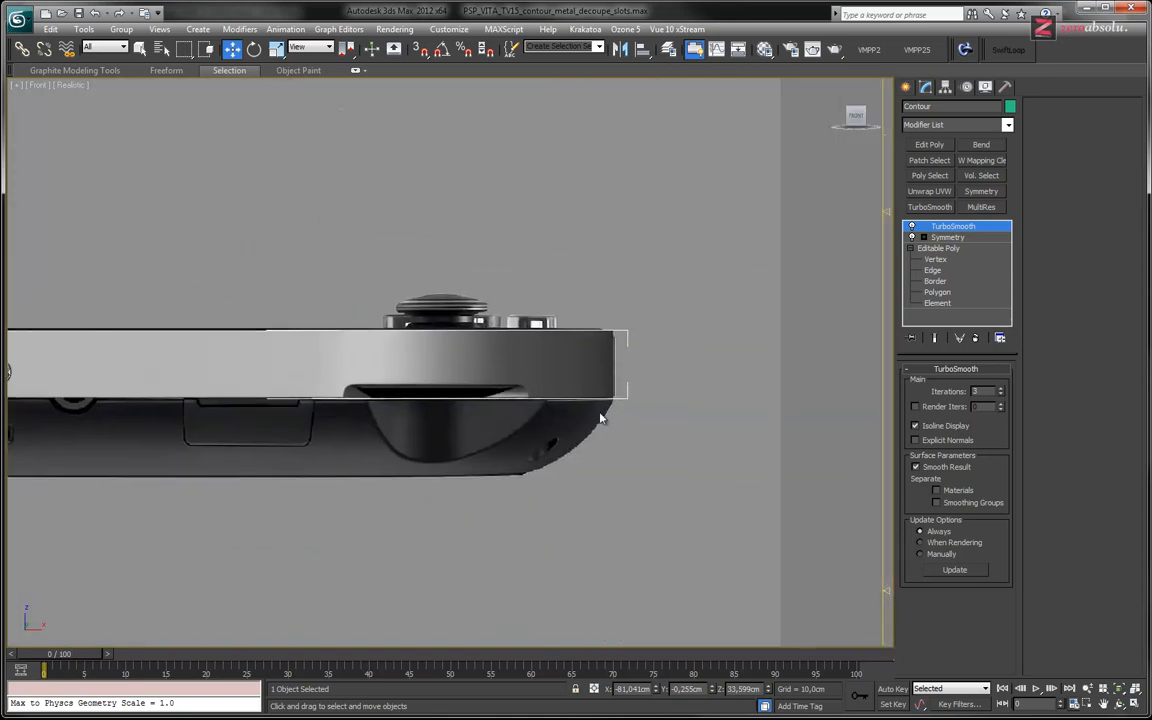
{"action": "middle_click_drag", "start_coordinate": [235, 423], "coordinate": [762, 409]}
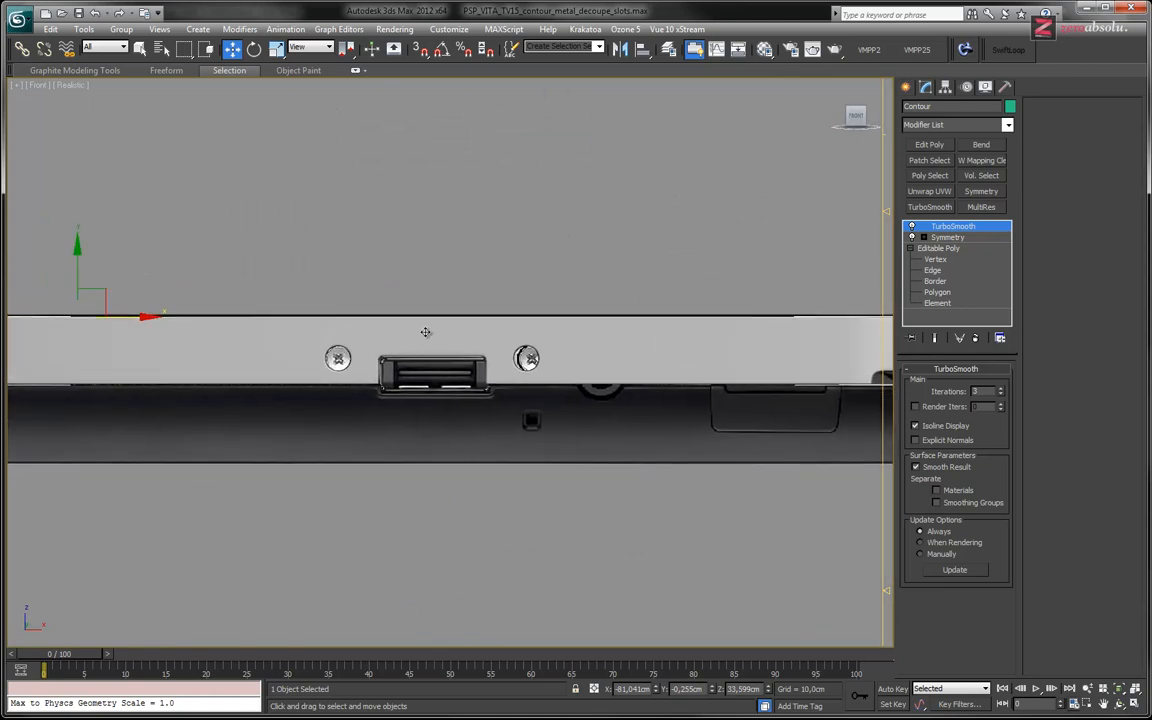
{"action": "middle_click_drag", "start_coordinate": [718, 365], "coordinate": [510, 381]}
{"action": "middle_click_drag", "start_coordinate": [782, 415], "coordinate": [668, 421]}
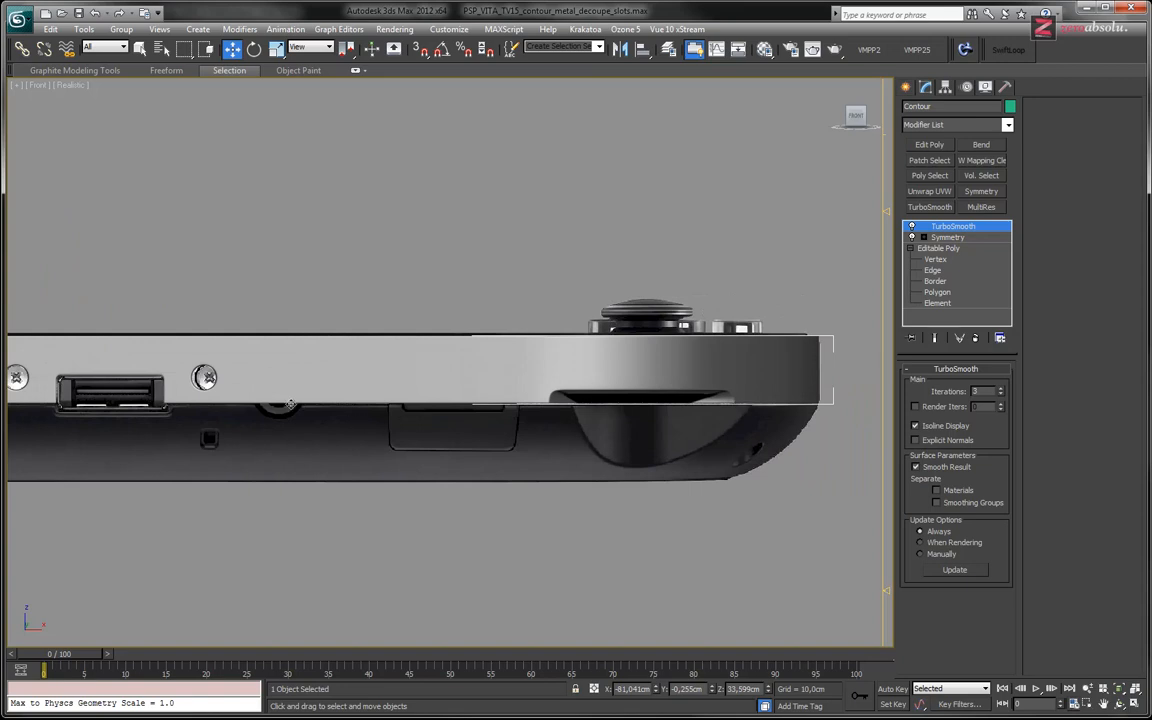
{"action": "middle_click_drag", "start_coordinate": [137, 430], "coordinate": [440, 413]}
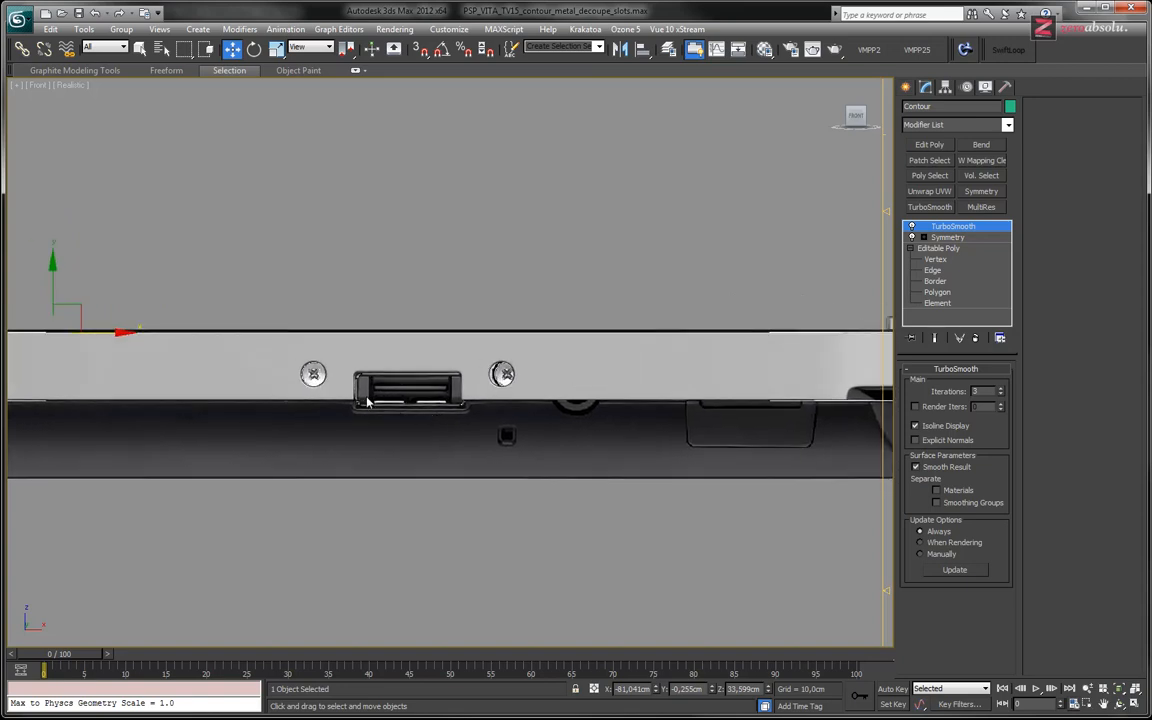
Step: Recheck the alignment of the screw holes and connector slot at the middle of the contour in the Front view
{"action": "middle_click_drag", "start_coordinate": [446, 353], "coordinate": [254, 329]}
{"action": "middle_click_drag", "start_coordinate": [633, 405], "coordinate": [755, 345]}
{"action": "middle_click_drag", "start_coordinate": [490, 359], "coordinate": [500, 398]}
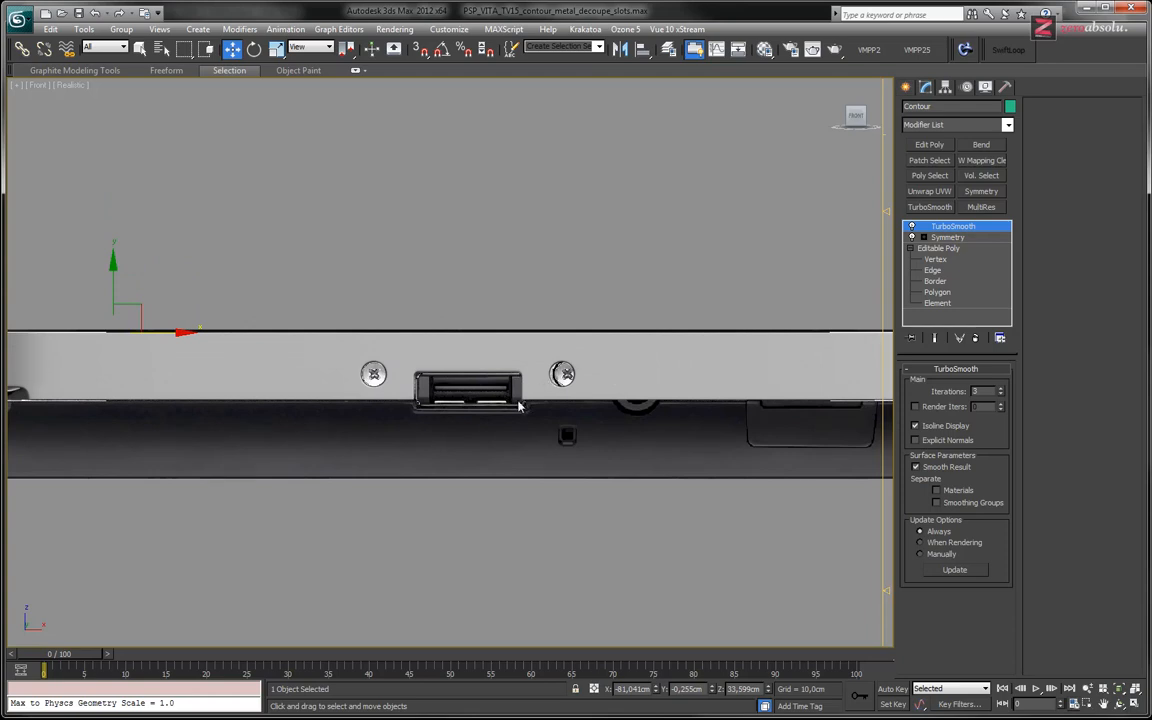
{"action": "scroll", "coordinate": [519, 405], "scroll_direction": "up", "scroll_amount": 4}
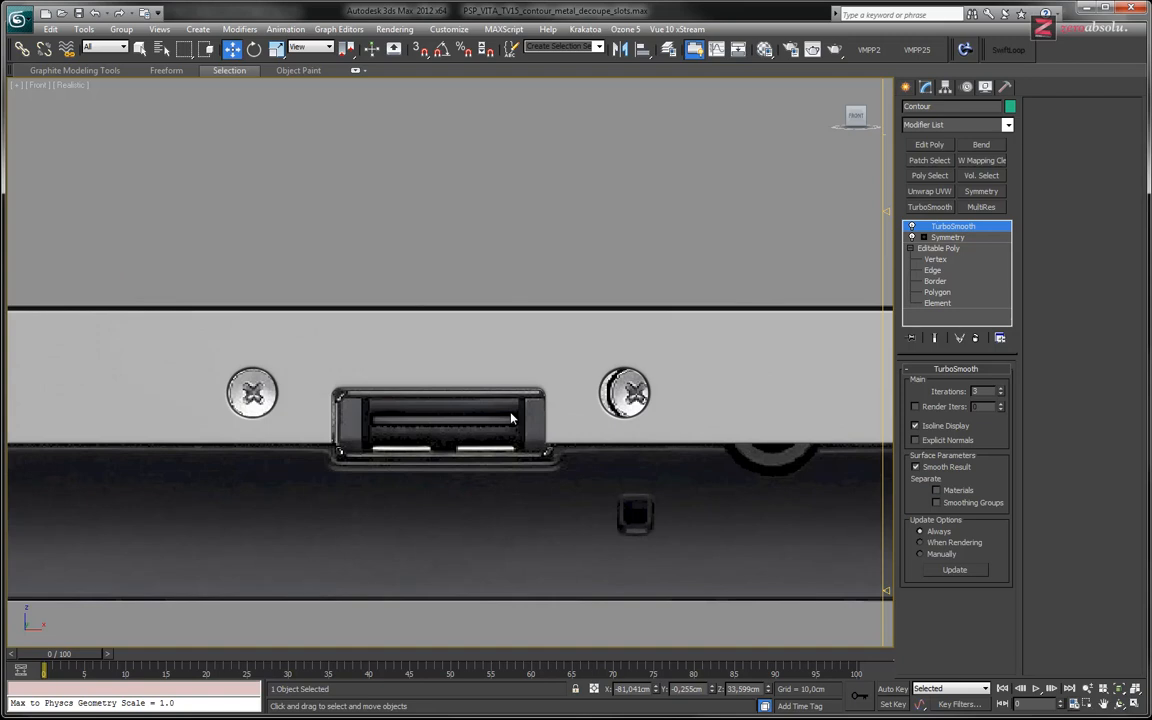
{"action": "middle_click_drag", "start_coordinate": [497, 414], "coordinate": [519, 405]}
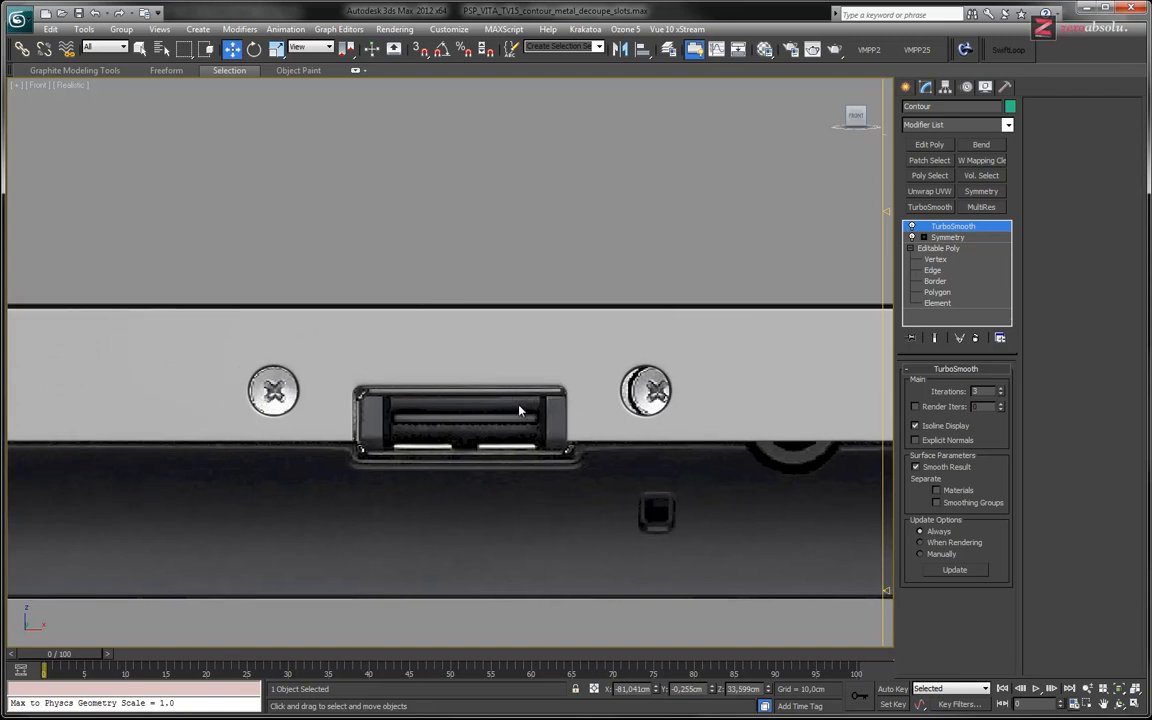
{"action": "scroll", "coordinate": [514, 411], "scroll_direction": "up", "scroll_amount": 5}
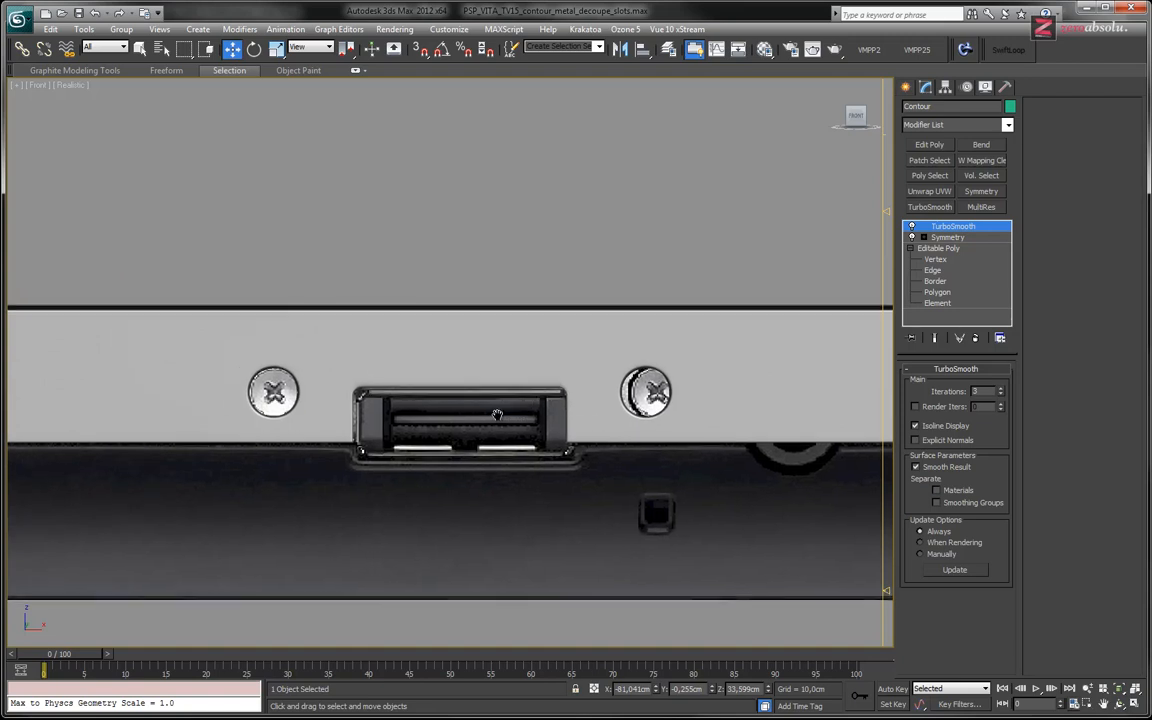
{"action": "scroll", "coordinate": [499, 436], "scroll_direction": "down", "scroll_amount": 4}
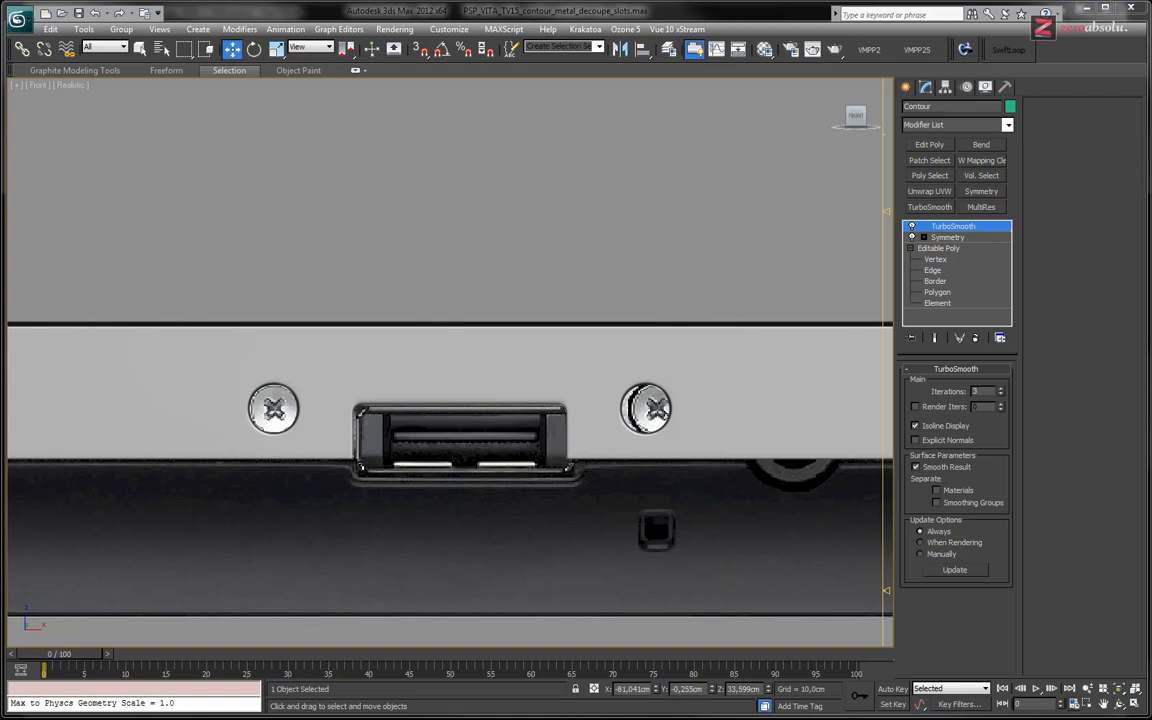
Step: Orbit out to an overall view of the contour and switch to the four-viewport layout
{"action": "middle_click_drag", "start_coordinate": [712, 357], "coordinate": [557, 438], "text": "alt"}
{"action": "scroll", "coordinate": [682, 385], "scroll_direction": "down", "scroll_amount": 6}
{"action": "key", "text": "alt+w"}
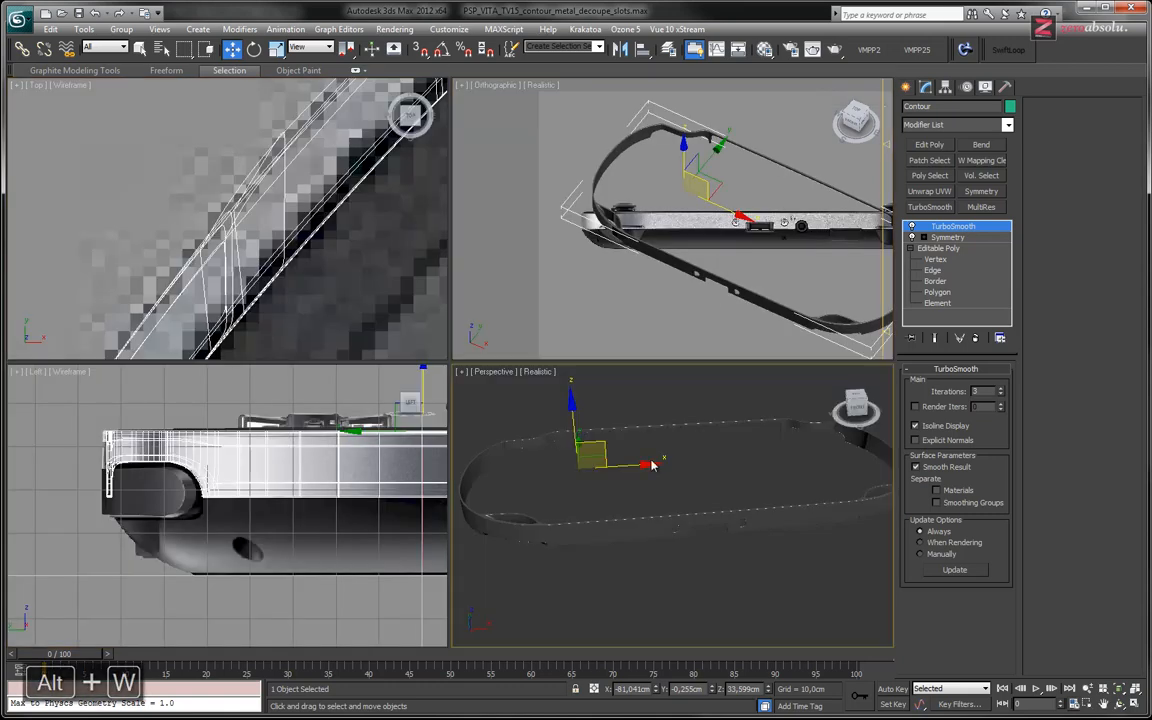
Step: Maximize the Perspective viewport and examine the cutout at the contour's rounded end with edged faces displayed
{"action": "middle_click_drag", "start_coordinate": [651, 465], "coordinate": [597, 465]}
{"action": "key", "text": "alt+w"}
{"action": "middle_click_drag", "start_coordinate": [440, 427], "coordinate": [374, 390], "text": "alt"}
{"action": "scroll", "coordinate": [397, 398], "scroll_direction": "up", "scroll_amount": 3}
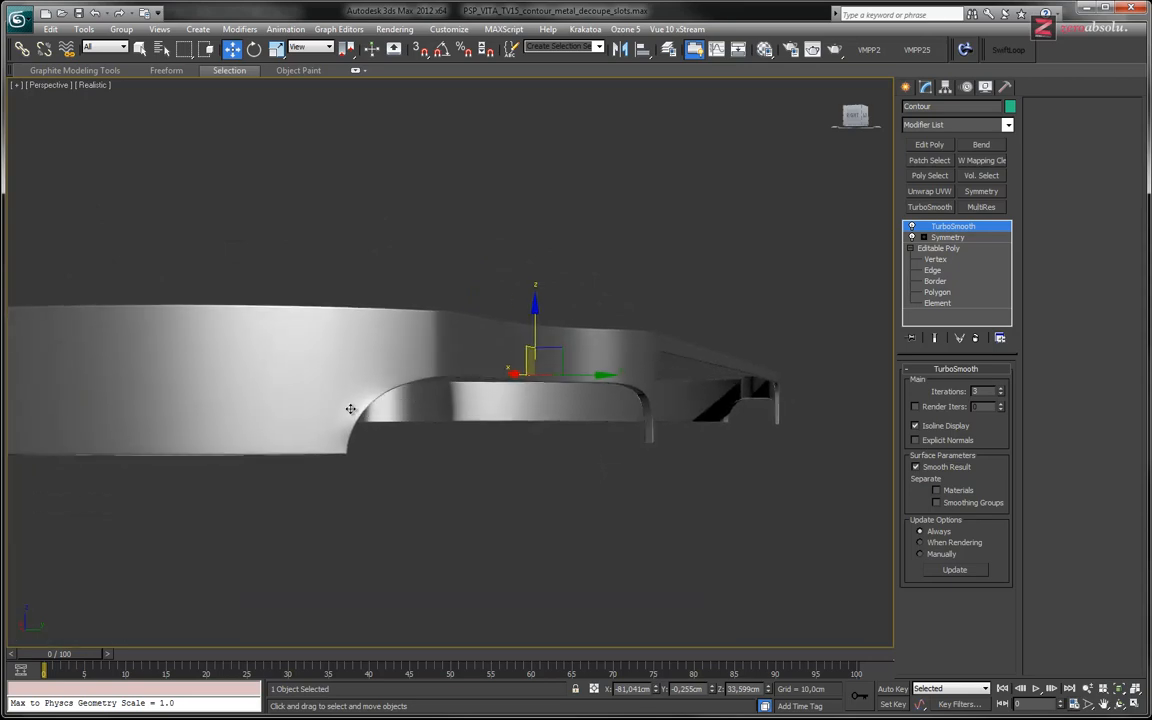
{"action": "key", "text": "F4"}
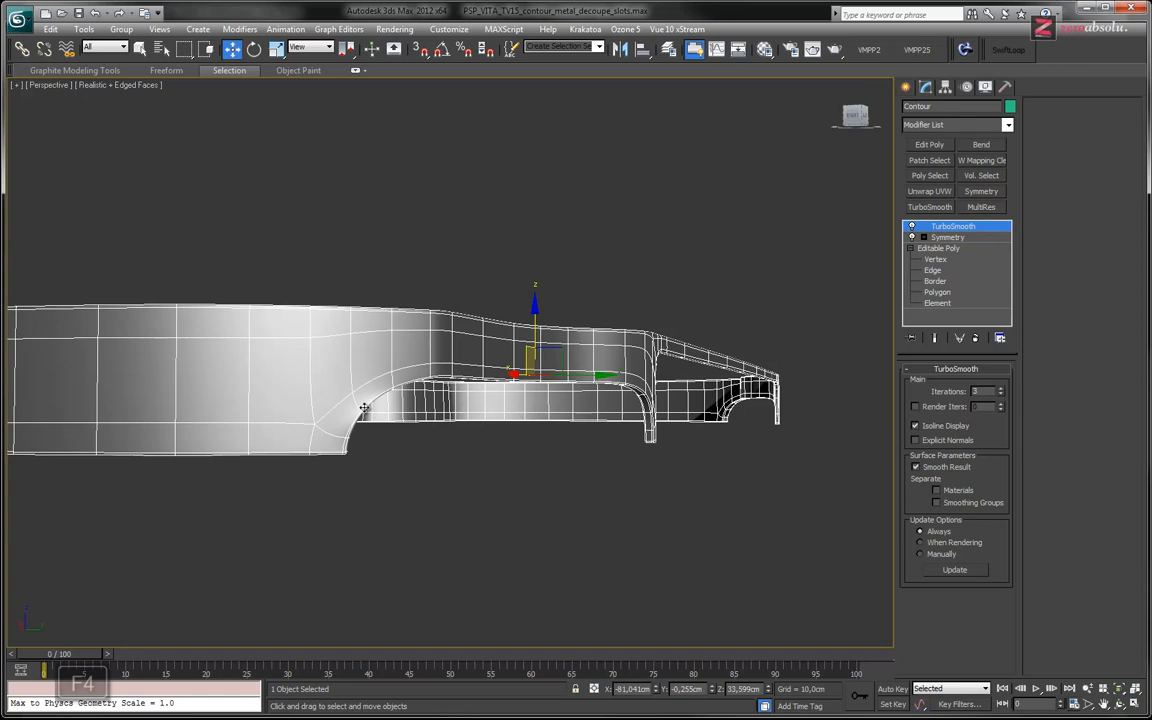
Step: Enter the Editable Poly's Vertex level and select the protruding vertex on the rounded end's cutout edge, with the end result displayed
{"action": "left_click", "coordinate": [907, 271]}
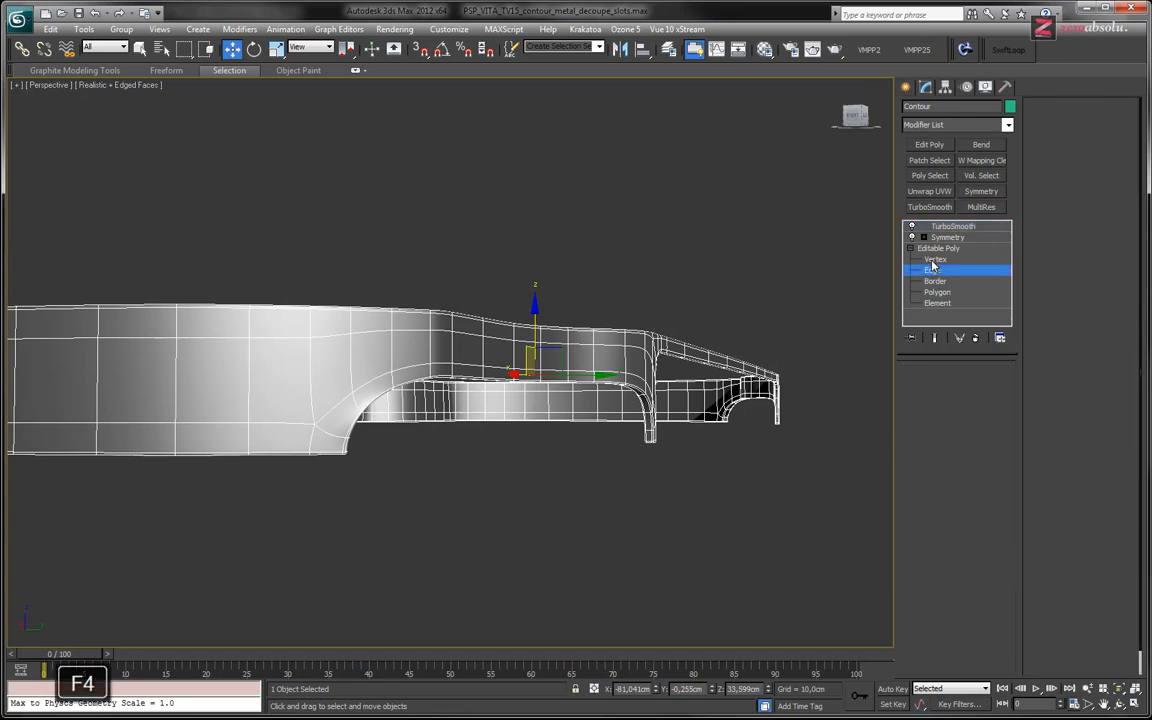
{"action": "middle_click_drag", "start_coordinate": [375, 427], "coordinate": [381, 450], "text": "alt"}
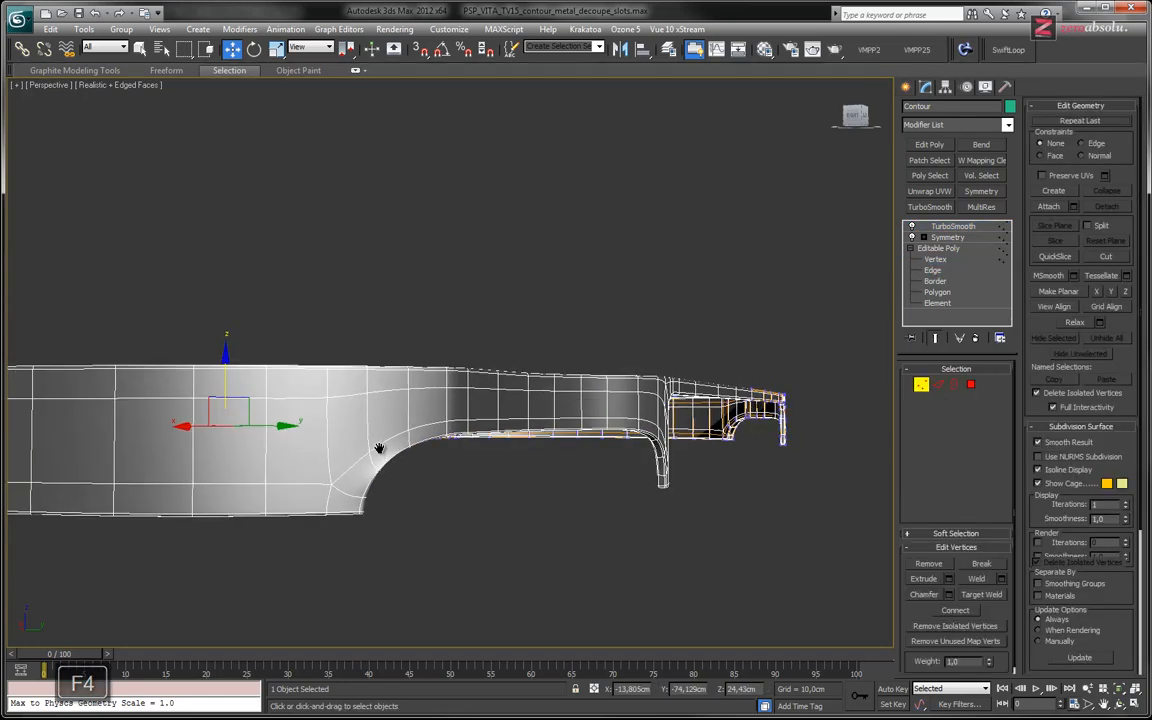
{"action": "key", "text": "1"}
{"action": "left_click", "coordinate": [934, 338]}
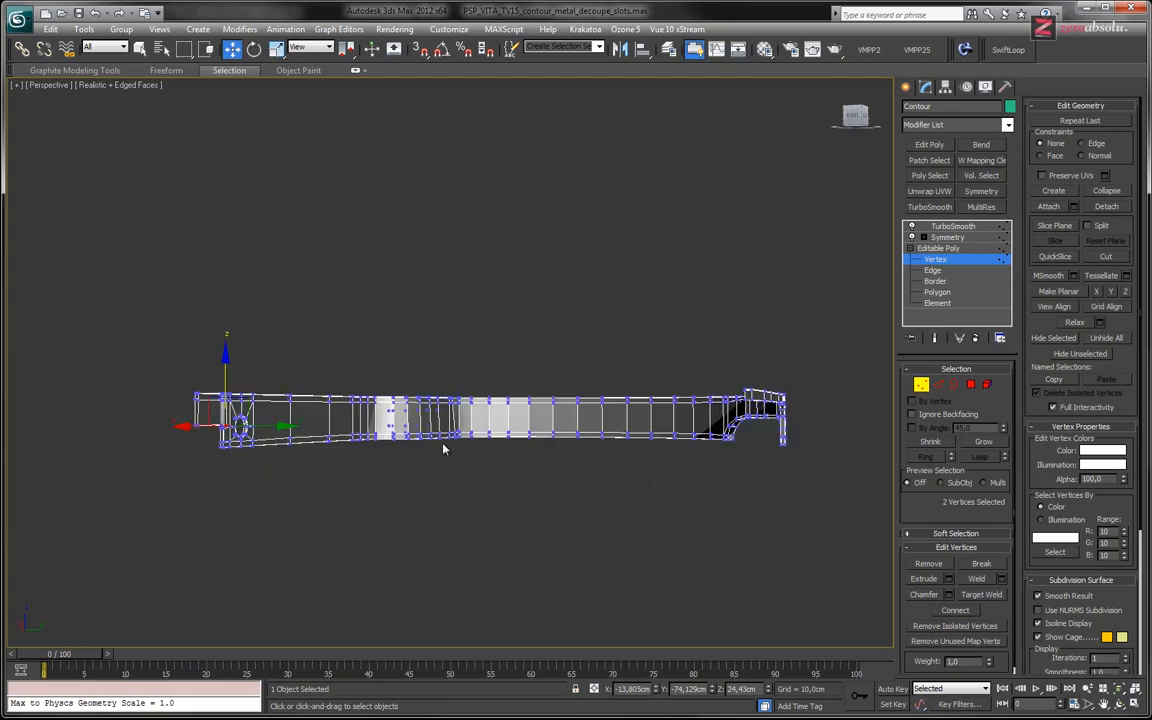
{"action": "middle_click_drag", "start_coordinate": [725, 438], "coordinate": [592, 431], "text": "alt"}
{"action": "middle_click_drag", "start_coordinate": [506, 411], "coordinate": [610, 458]}
{"action": "scroll", "coordinate": [500, 405], "scroll_direction": "up", "scroll_amount": 5}
{"action": "left_click", "coordinate": [938, 338]}
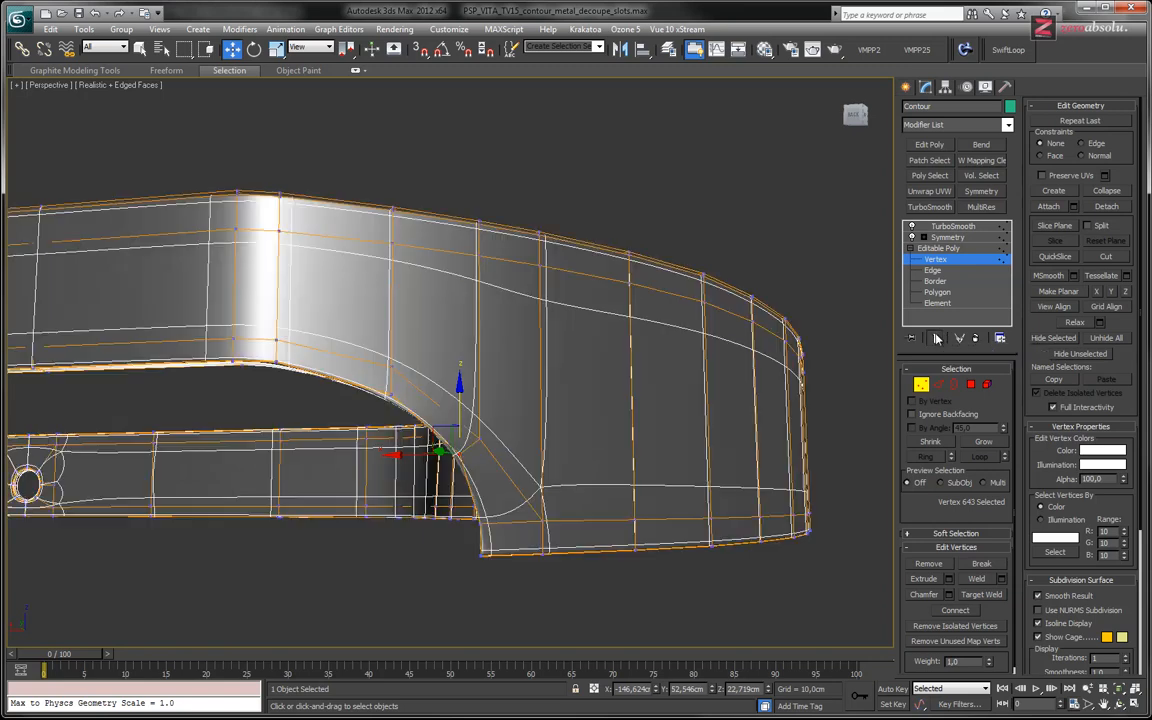
Step: Turn off edged faces and, in the Top view, move the two protruding cutout vertices about -0.51 cm along Y onto the contour's outline
{"action": "key", "text": "F4"}
{"action": "middle_click_drag", "start_coordinate": [630, 370], "coordinate": [640, 624], "text": "alt"}
{"action": "key", "text": "t"}
{"action": "scroll", "coordinate": [338, 378], "scroll_direction": "up", "scroll_amount": 8}
{"action": "middle_click_drag", "start_coordinate": [607, 493], "coordinate": [529, 463]}
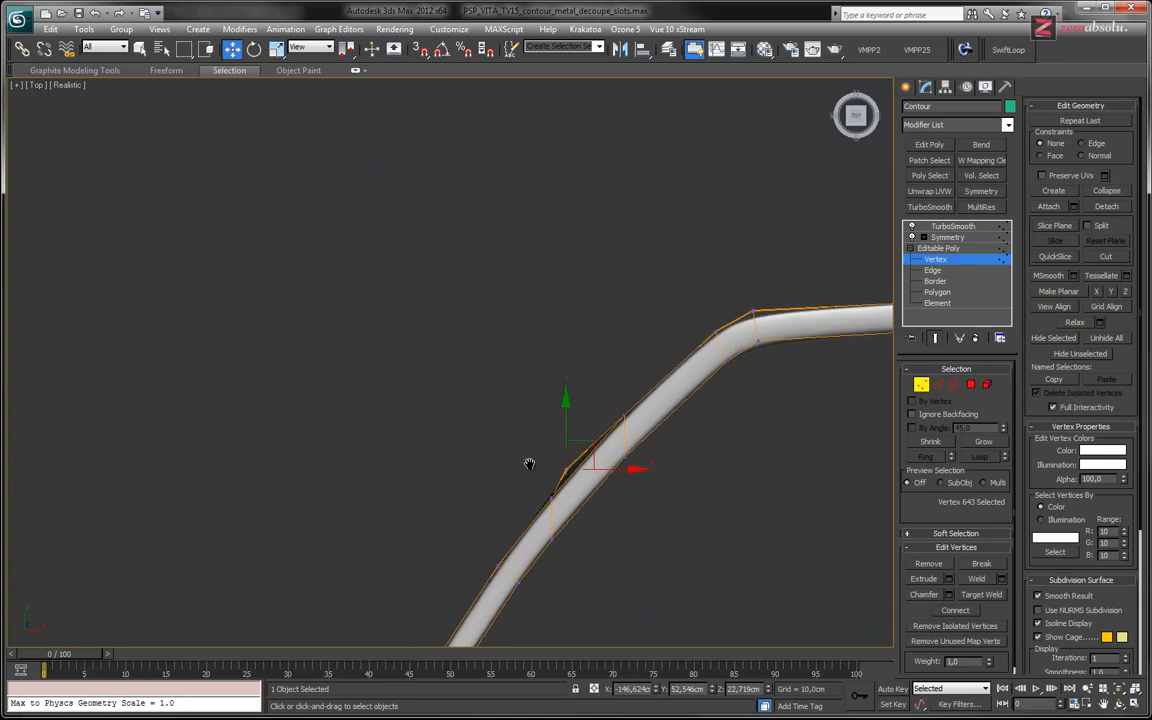
{"action": "scroll", "coordinate": [529, 463], "scroll_direction": "up", "scroll_amount": 3}
{"action": "scroll", "coordinate": [532, 424], "scroll_direction": "up", "scroll_amount": 2}
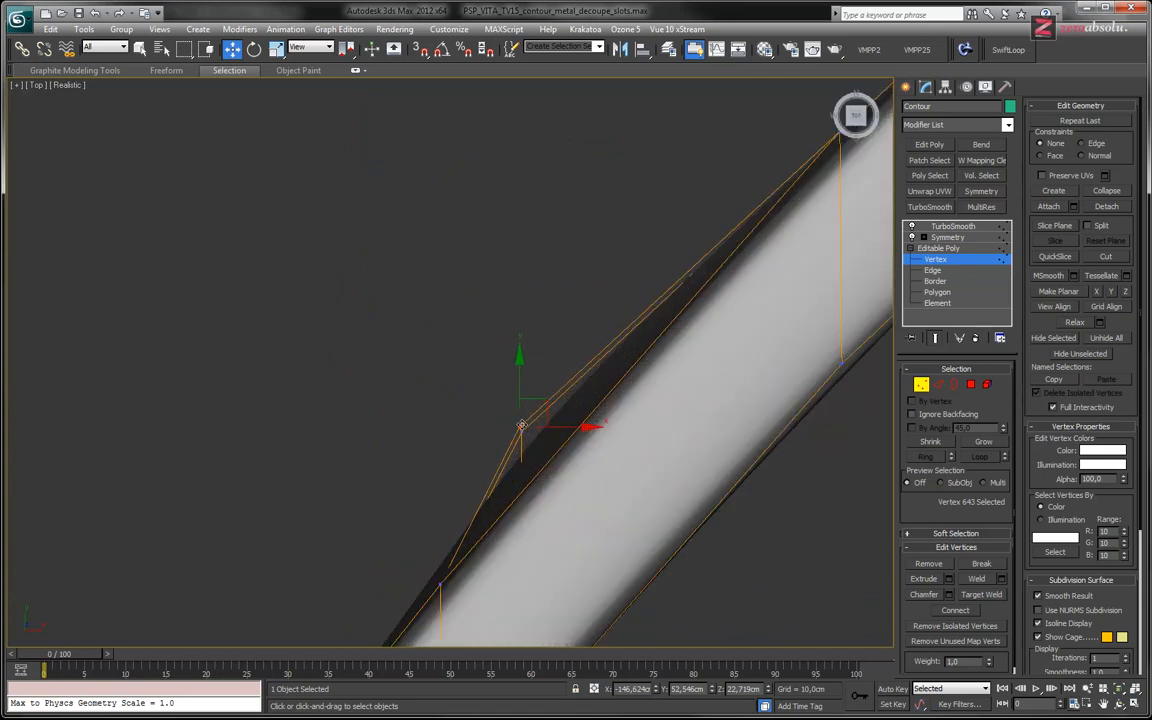
{"action": "left_click", "coordinate": [529, 443]}
{"action": "middle_click_drag", "start_coordinate": [529, 443], "coordinate": [470, 318]}
{"action": "left_click_drag", "start_coordinate": [459, 261], "coordinate": [460, 326]}
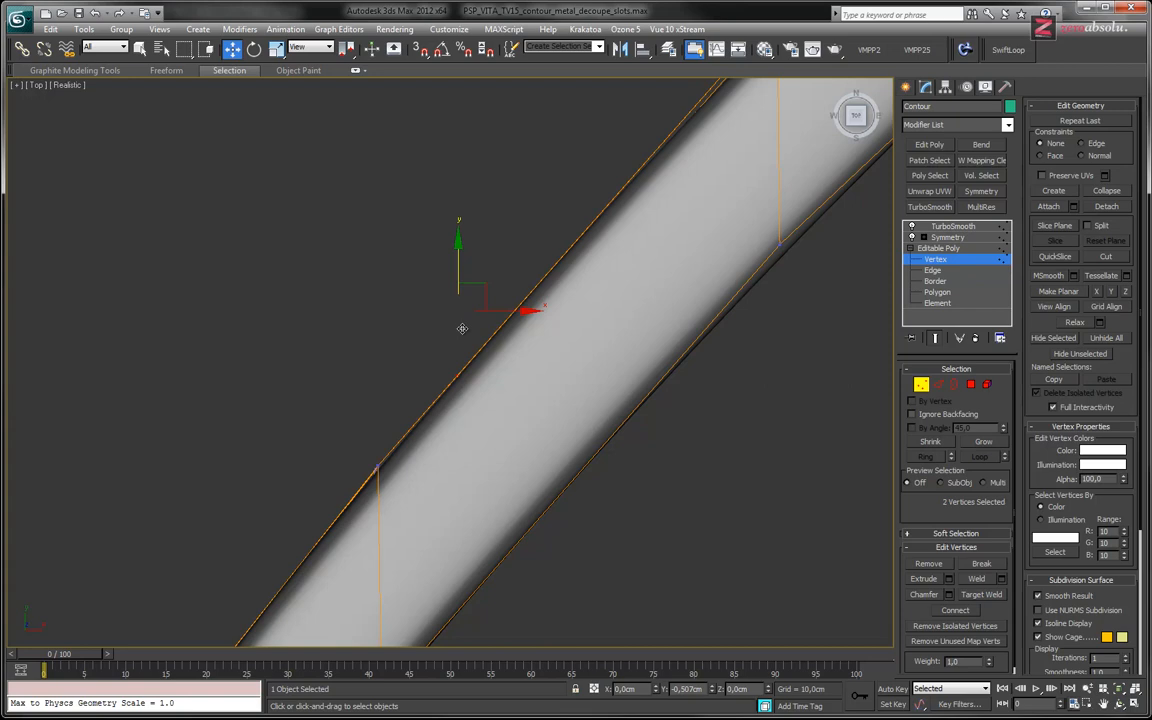
Step: Return to the TurboSmooth level and inspect the corrected cutout and the whole smoothed contour in the Perspective view
{"action": "middle_click_drag", "start_coordinate": [457, 324], "coordinate": [490, 381], "text": "alt"}
{"action": "scroll", "coordinate": [730, 314], "scroll_direction": "down", "scroll_amount": 3}
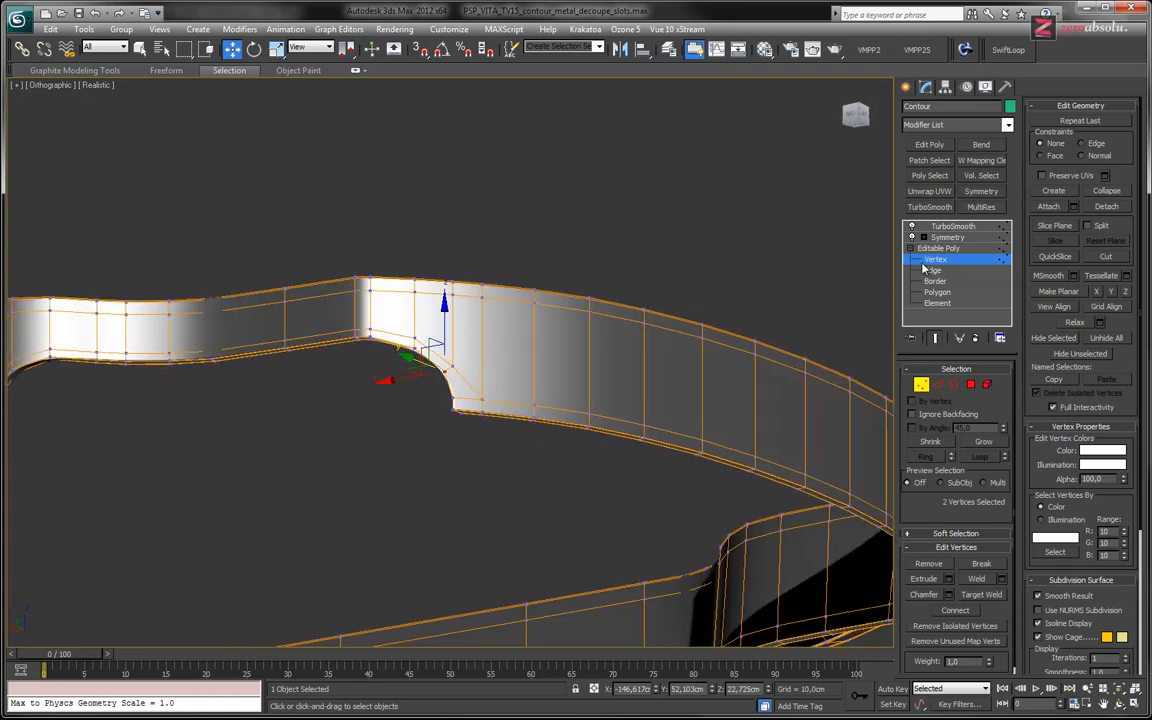
{"action": "left_click", "coordinate": [952, 226]}
{"action": "middle_click_drag", "start_coordinate": [414, 386], "coordinate": [718, 286], "text": "alt"}
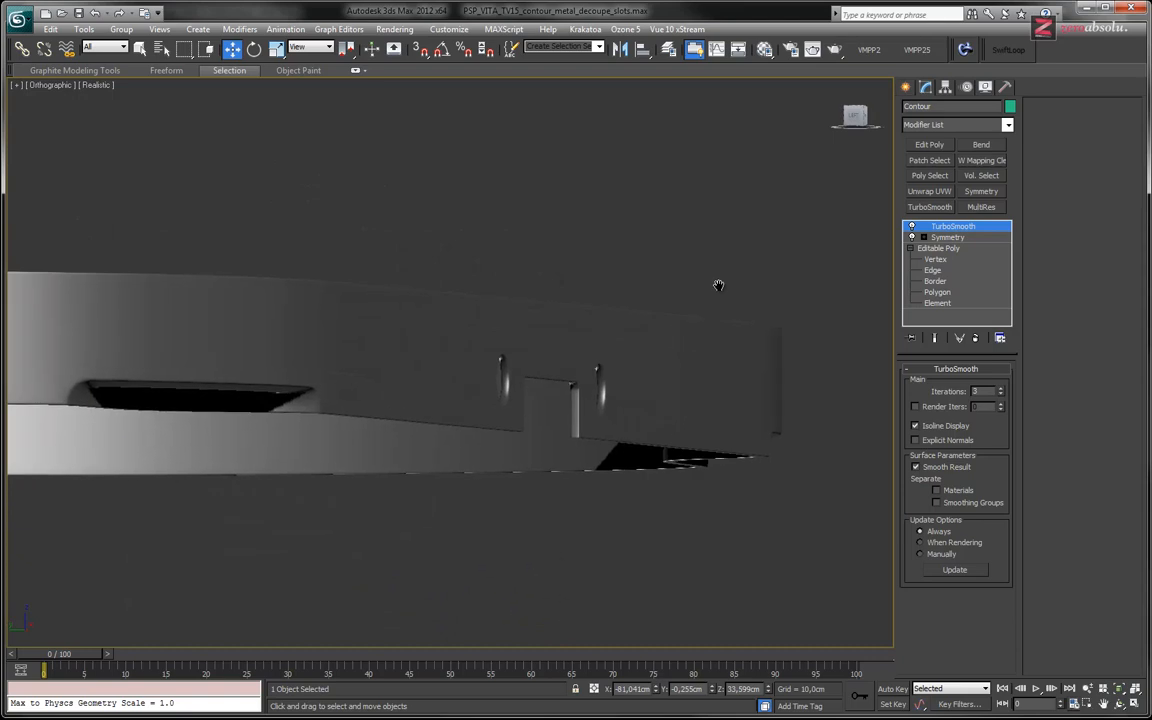
{"action": "key", "text": "p"}
{"action": "middle_click_drag", "start_coordinate": [584, 384], "coordinate": [637, 411], "text": "alt"}
{"action": "scroll", "coordinate": [557, 371], "scroll_direction": "down", "scroll_amount": 2}
{"action": "middle_click_drag", "start_coordinate": [578, 422], "coordinate": [772, 433], "text": "alt"}
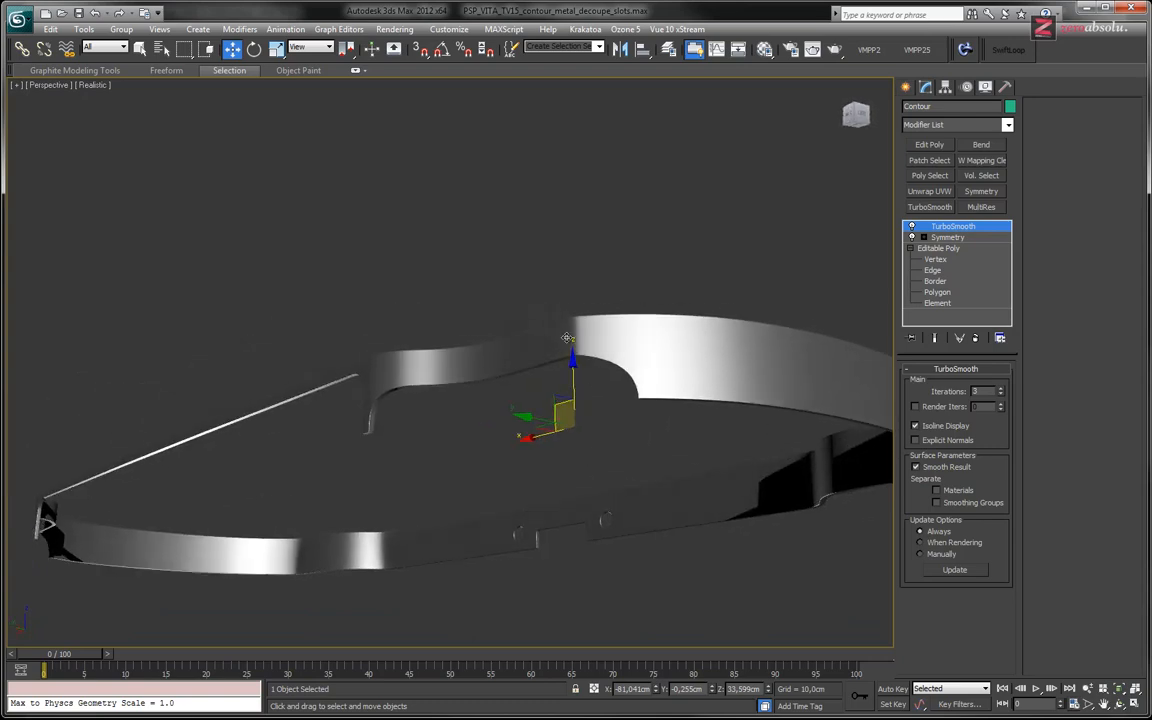
{"action": "scroll", "coordinate": [563, 342], "scroll_direction": "down", "scroll_amount": 4}
{"action": "middle_click_drag", "start_coordinate": [563, 342], "coordinate": [512, 398], "text": "alt"}
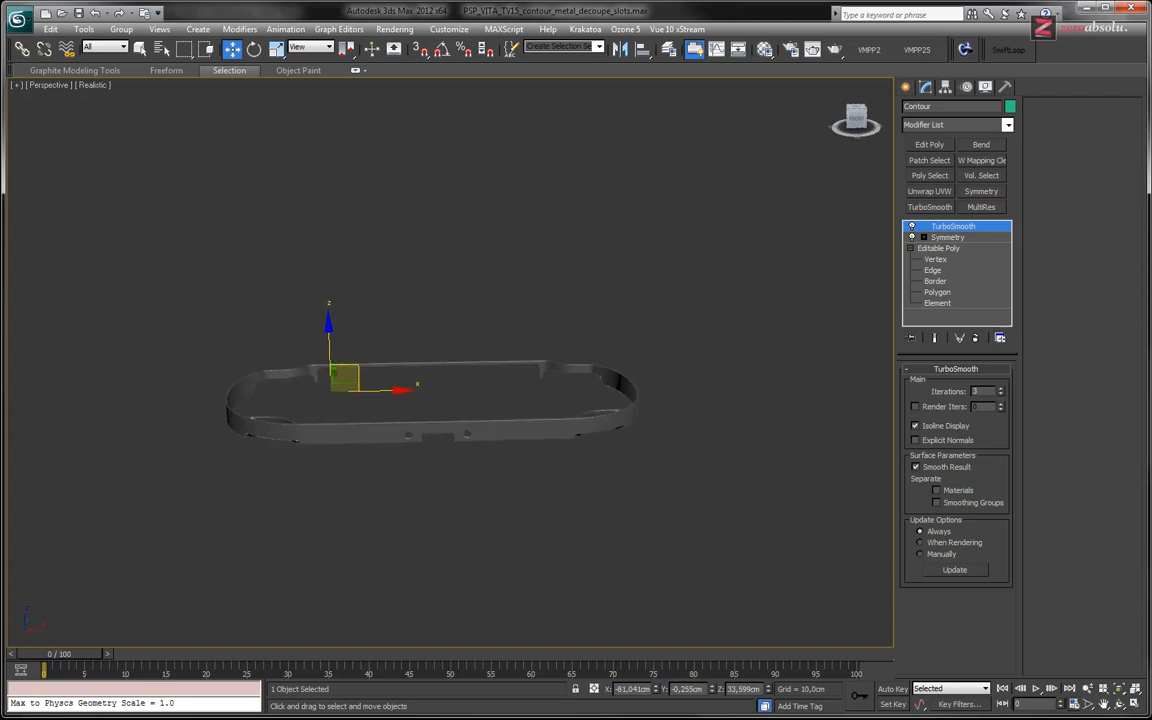
Step: Switch to Pale Moon and examine the screws, connector slot and headphone jack in the 10588PSVITA_under.jpg reference image
{"action": "key", "text": "alt+Tab"}
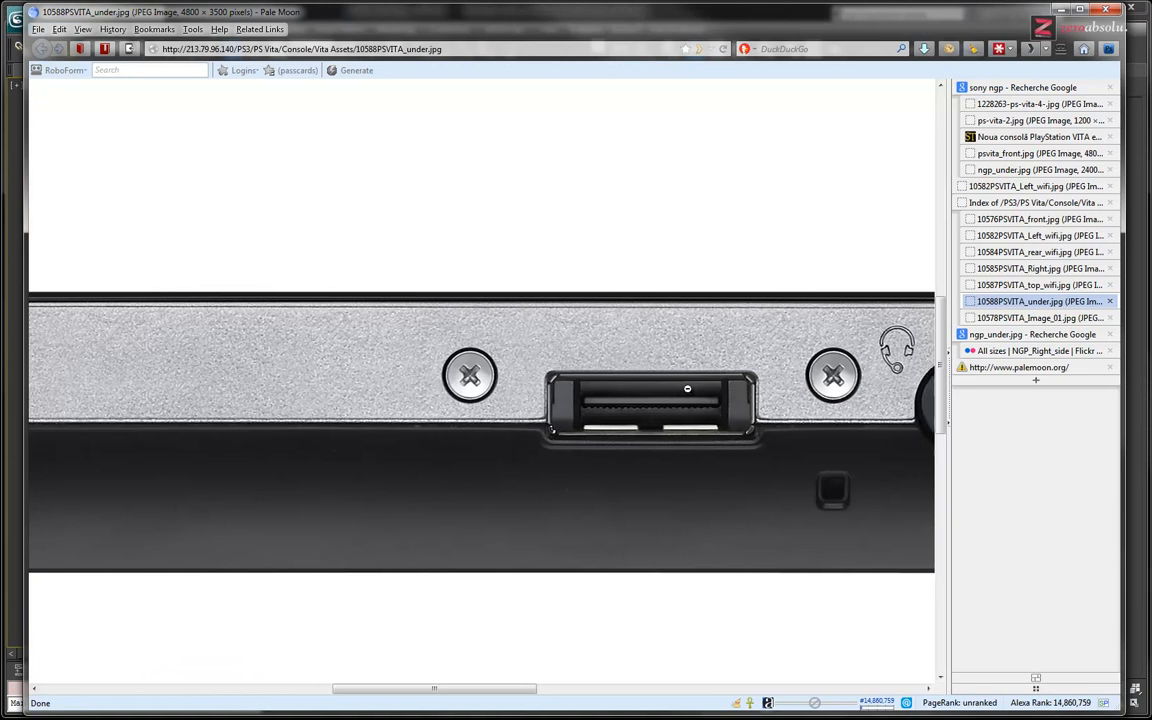
{"action": "scroll", "coordinate": [695, 389], "scroll_direction": "right", "scroll_amount": 5}
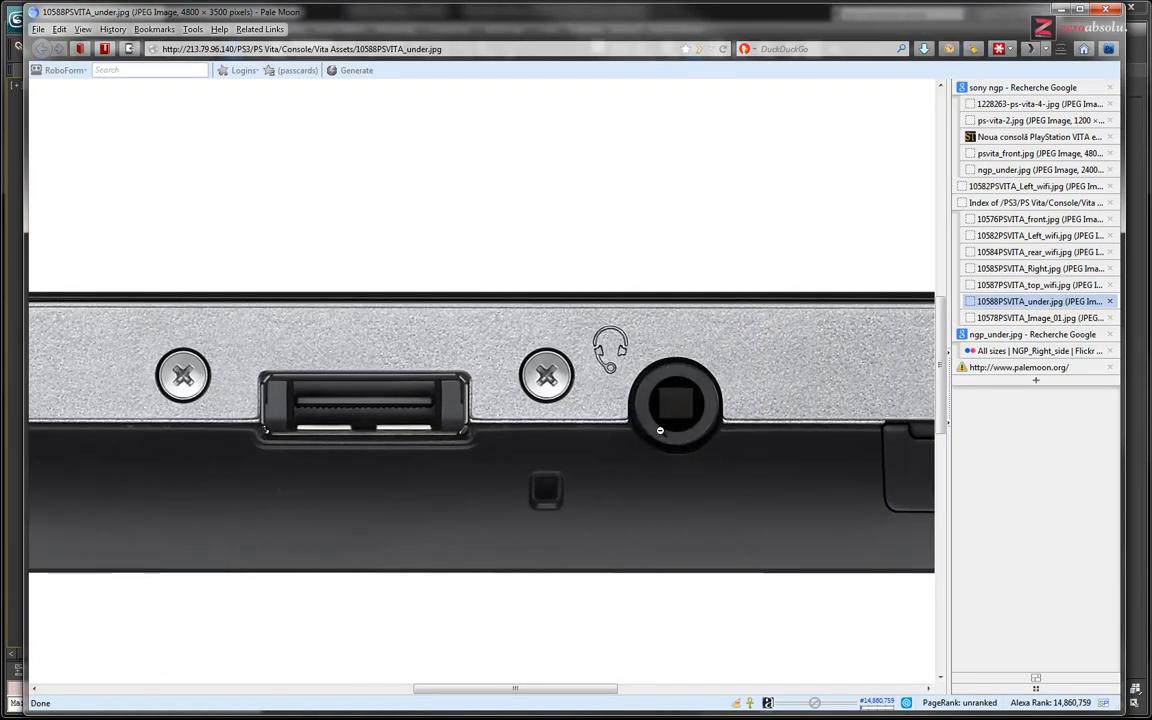
{"action": "scroll", "coordinate": [520, 435], "scroll_direction": "left", "scroll_amount": 5}
{"action": "scroll", "coordinate": [491, 418], "scroll_direction": "right", "scroll_amount": 9}
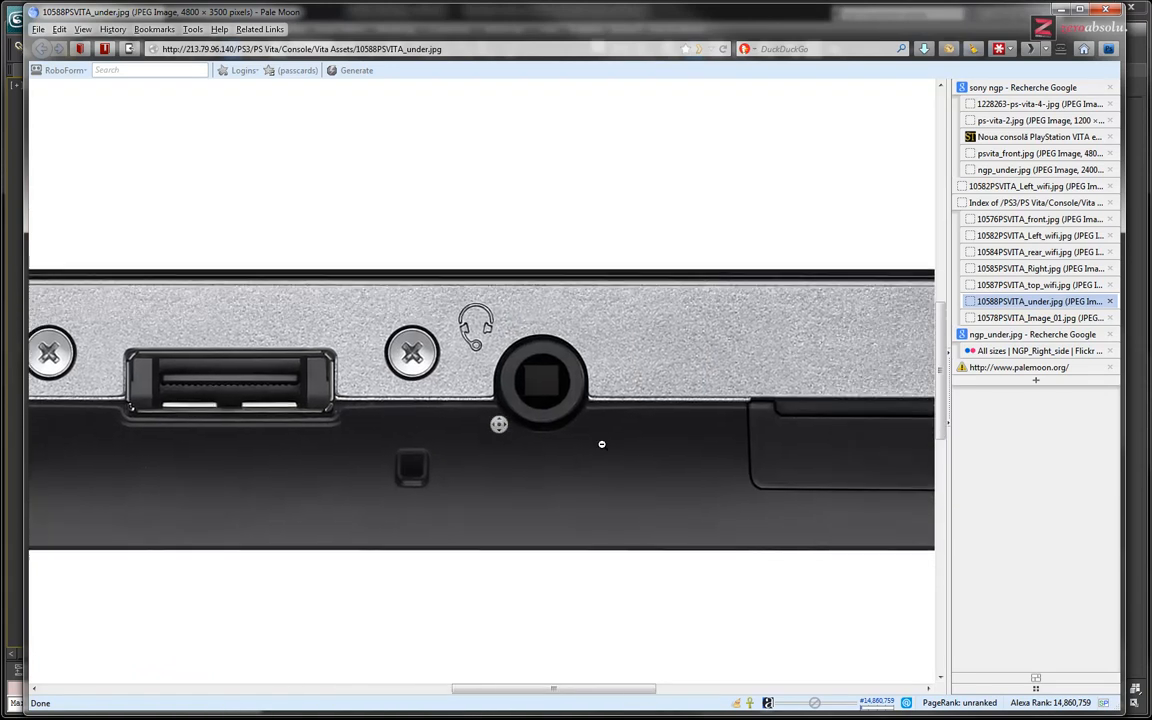
{"action": "middle_click_drag", "start_coordinate": [476, 439], "coordinate": [448, 429]}
{"action": "middle_click_drag", "start_coordinate": [383, 394], "coordinate": [388, 398]}
{"action": "scroll", "coordinate": [390, 394], "scroll_direction": "down", "scroll_amount": 6}
{"action": "scroll", "coordinate": [399, 386], "scroll_direction": "up", "scroll_amount": 6}
{"action": "scroll", "coordinate": [440, 380], "scroll_direction": "right", "scroll_amount": 3}
{"action": "scroll", "coordinate": [481, 382], "scroll_direction": "down", "scroll_amount": 3}
{"action": "scroll", "coordinate": [481, 380], "scroll_direction": "up", "scroll_amount": 3}
Step: Examine the headphone jack, card cover and lower end cutout along the metal band's edge in the underside reference image
{"action": "left_click", "coordinate": [481, 375]}
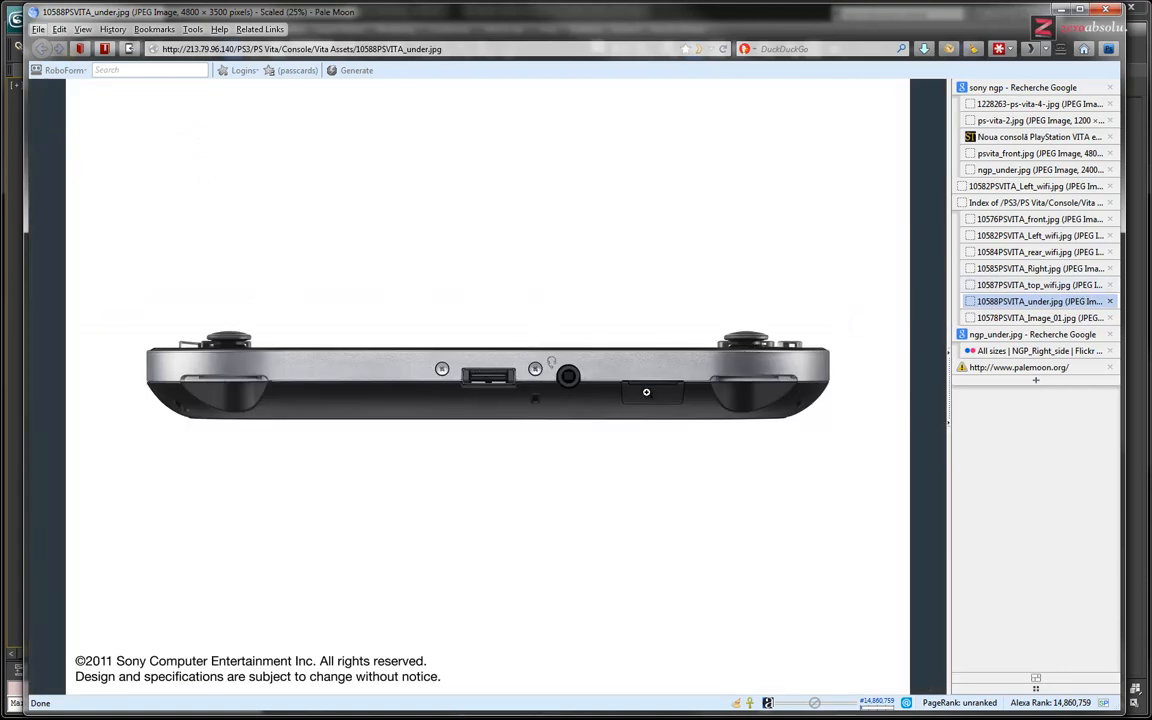
{"action": "left_click", "coordinate": [646, 392]}
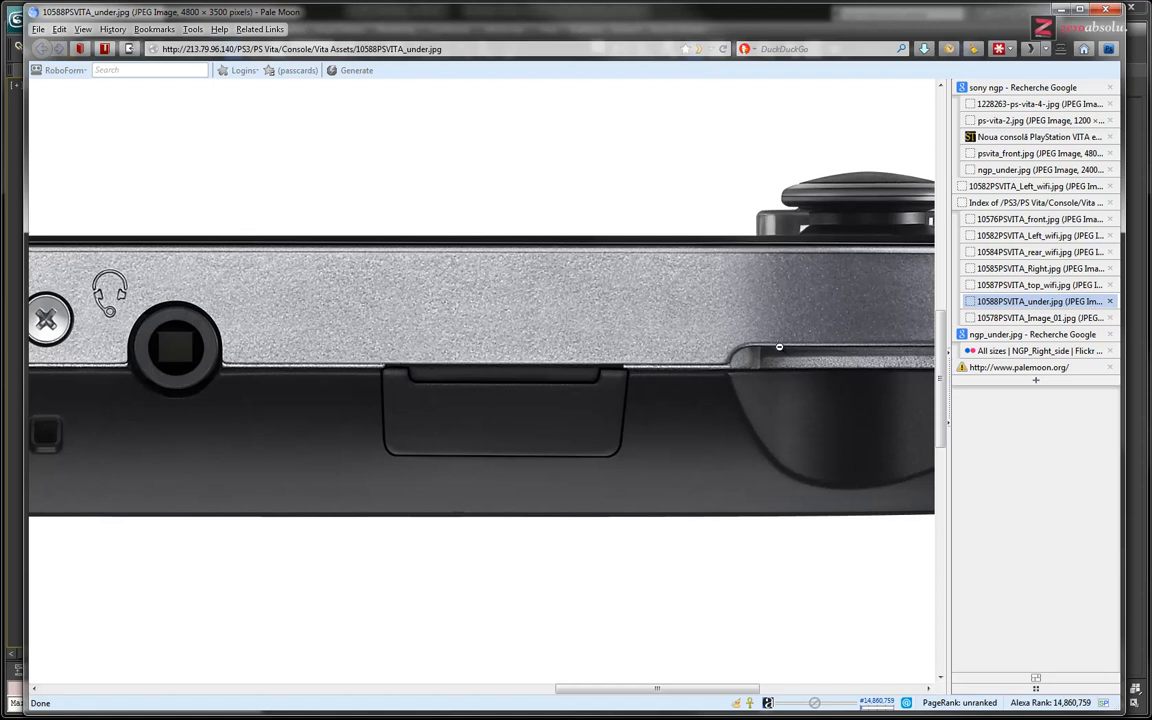
{"action": "scroll", "coordinate": [770, 345], "scroll_direction": "right", "scroll_amount": 5}
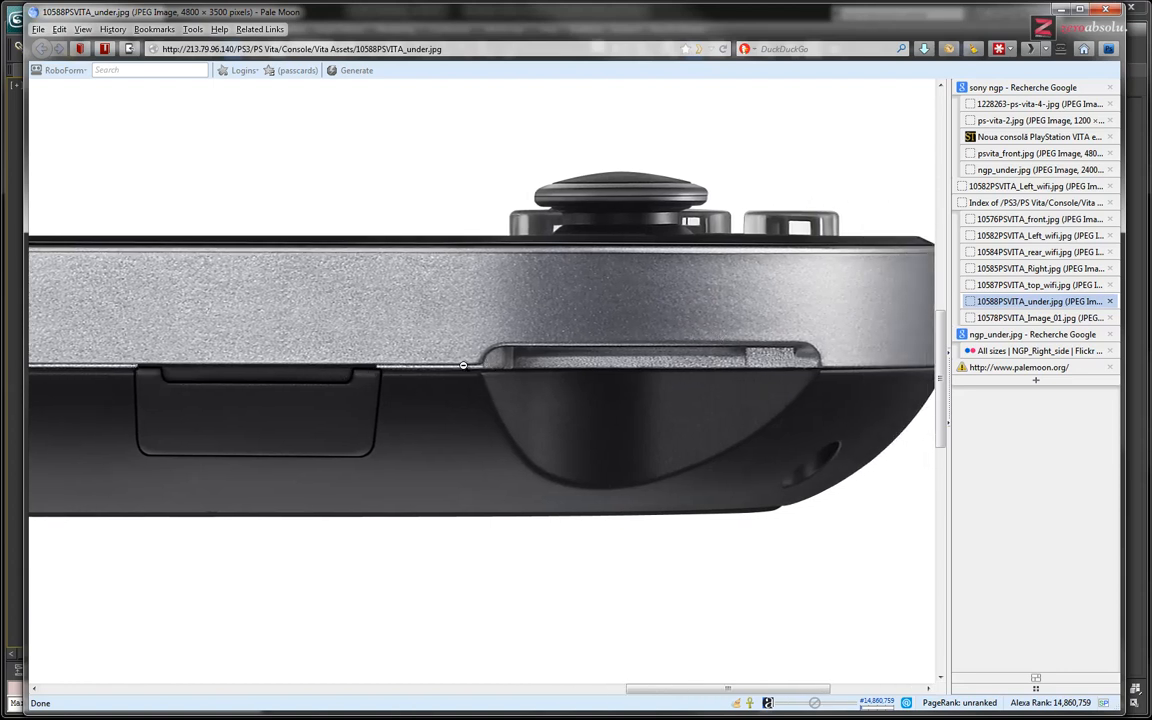
{"action": "scroll", "coordinate": [393, 365], "scroll_direction": "left", "scroll_amount": 8}
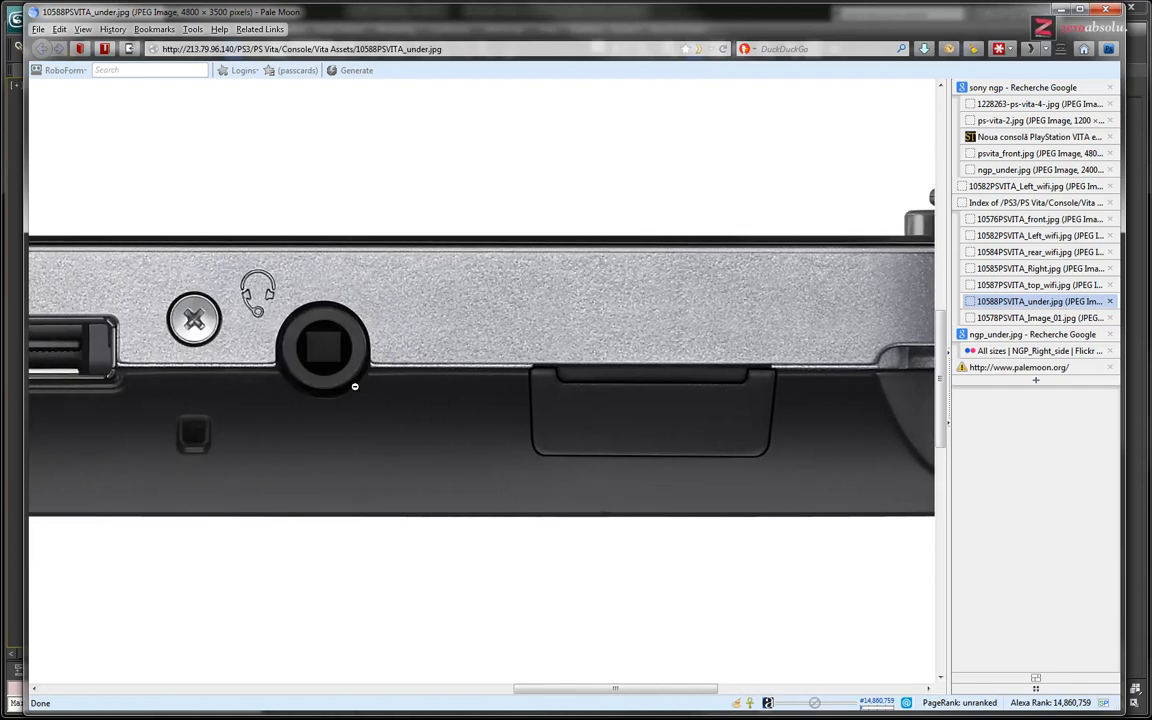
{"action": "scroll", "coordinate": [354, 386], "scroll_direction": "left", "scroll_amount": 7}
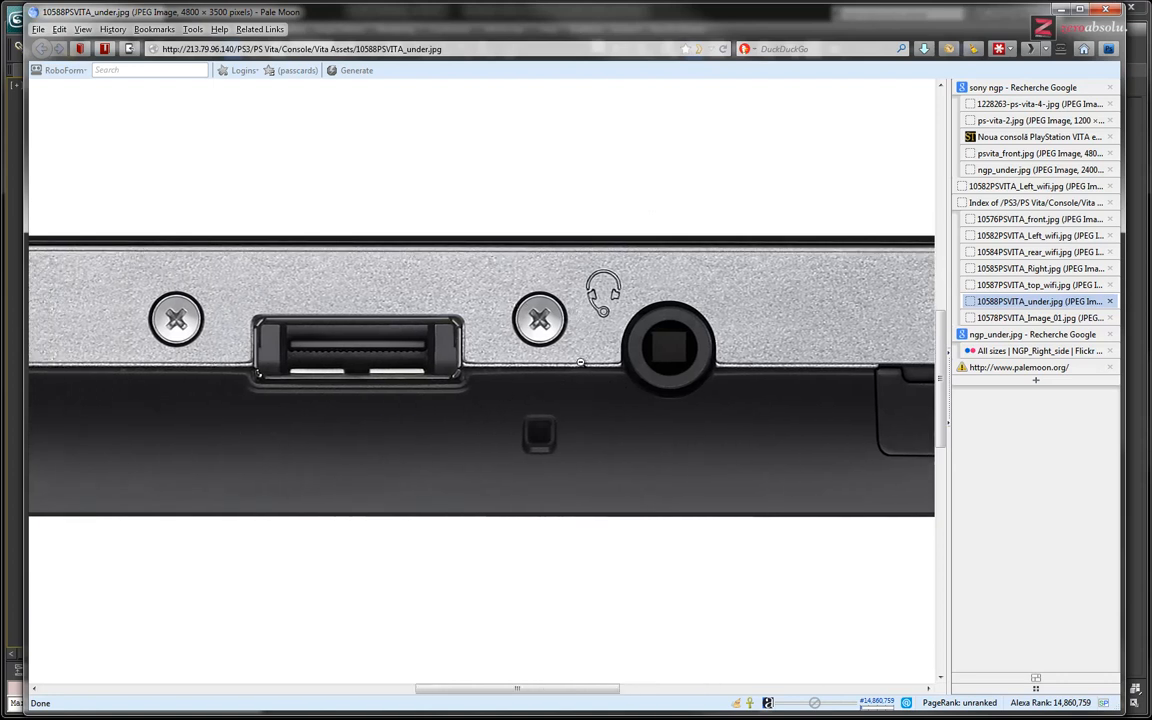
{"action": "scroll", "coordinate": [580, 362], "scroll_direction": "right", "scroll_amount": 10}
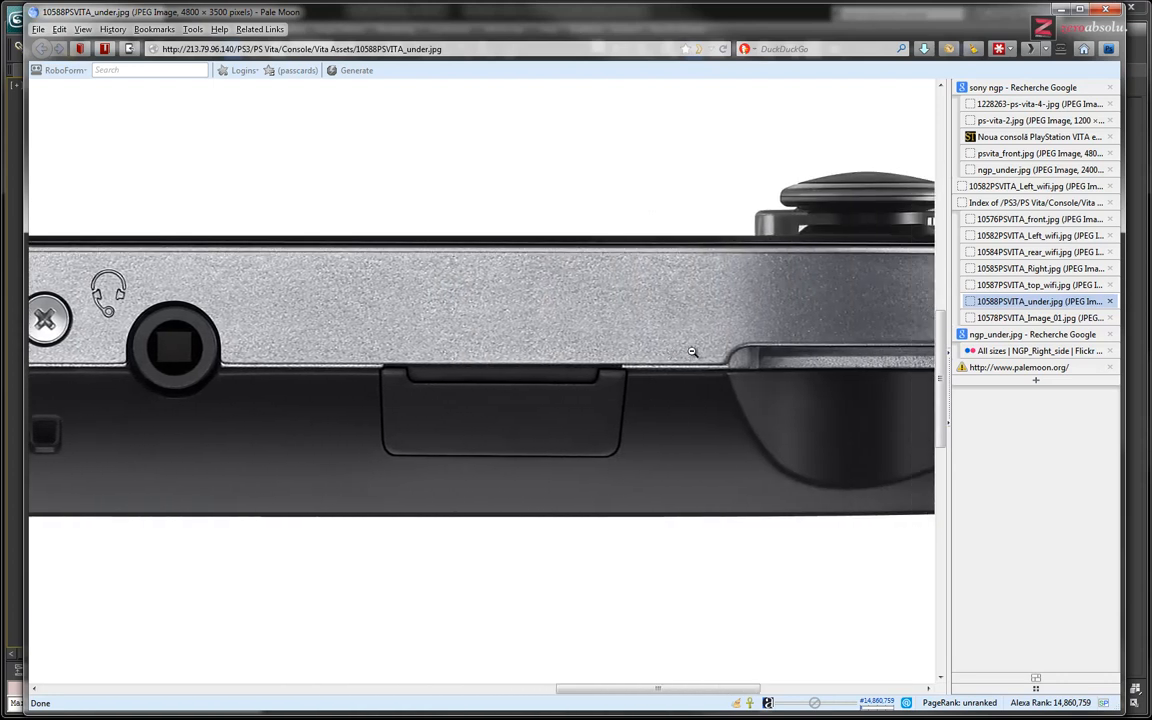
{"action": "scroll", "coordinate": [692, 352], "scroll_direction": "right", "scroll_amount": 4}
{"action": "left_click", "coordinate": [630, 314]}
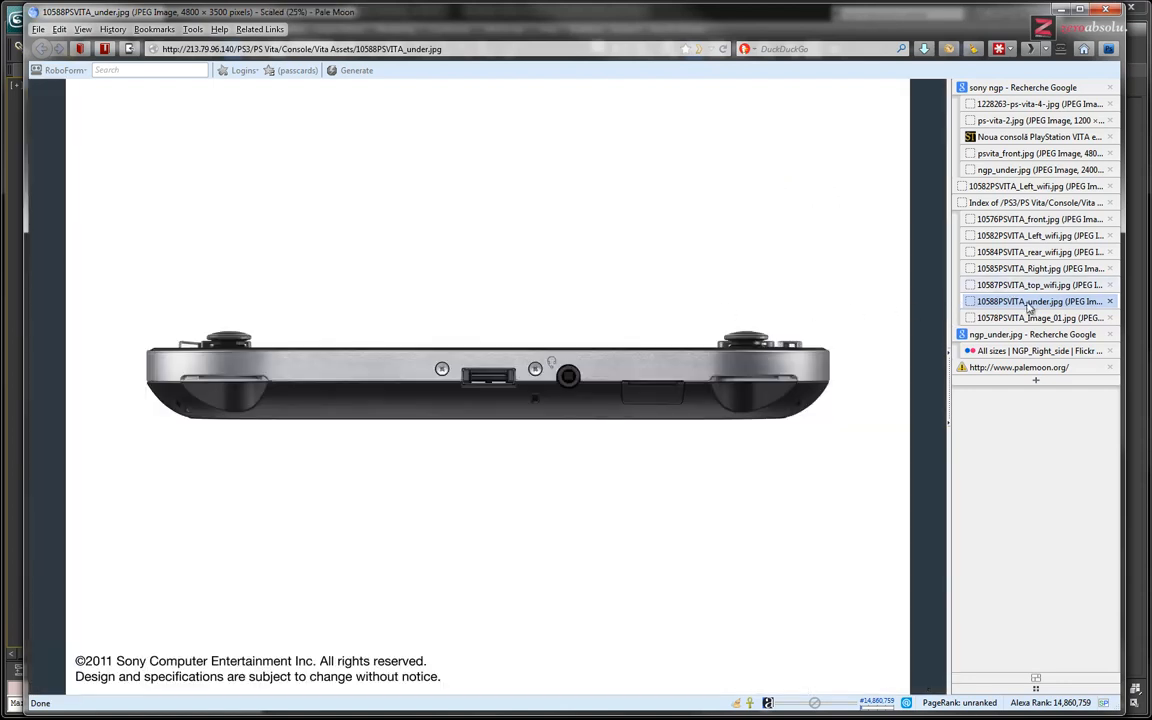
Step: Review the front, left and rear reference images of the console
{"action": "left_click", "coordinate": [990, 219]}
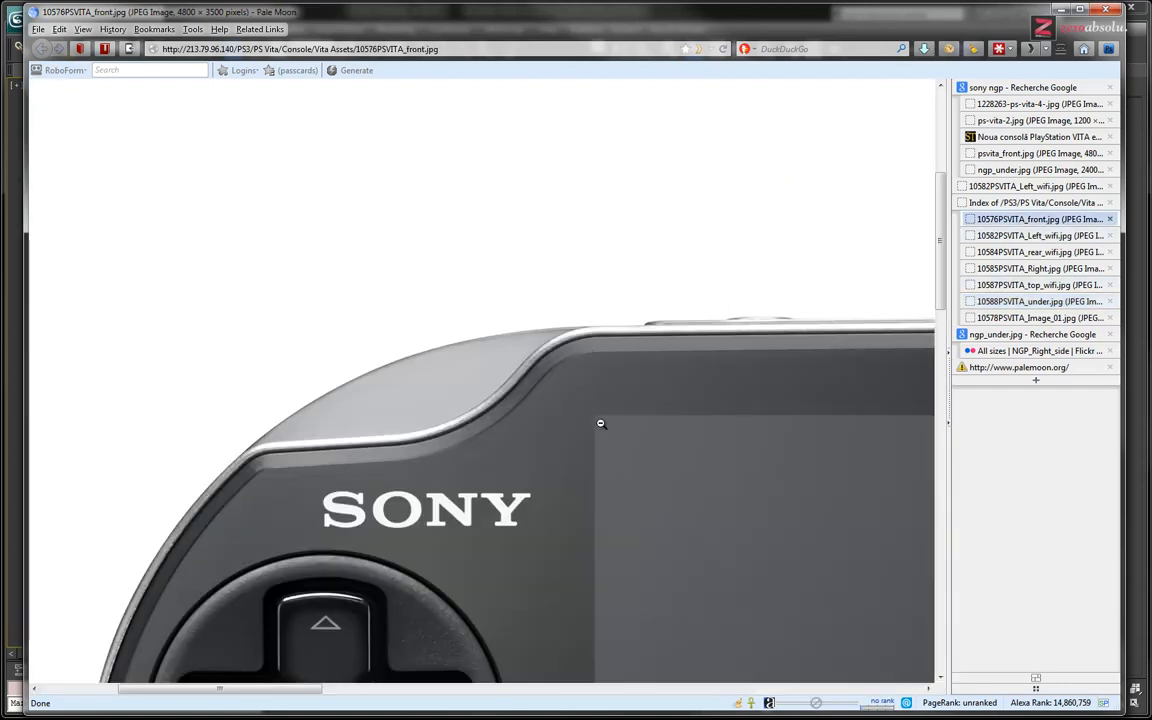
{"action": "left_click", "coordinate": [650, 376]}
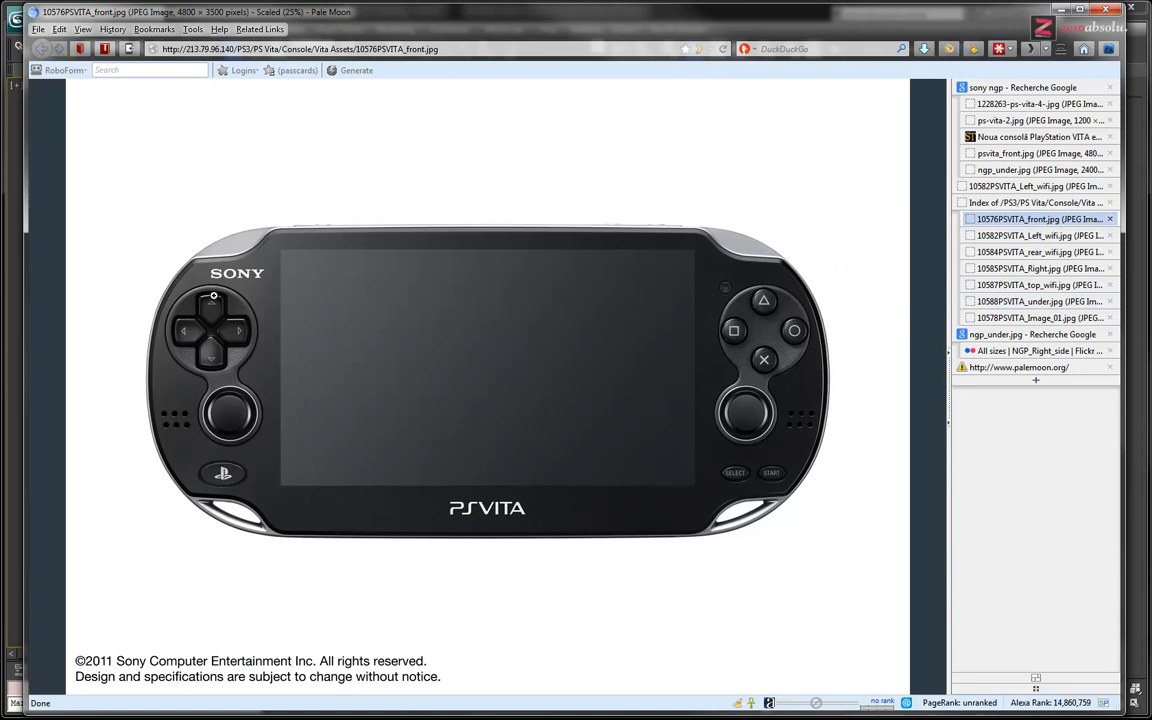
{"action": "left_click", "coordinate": [1040, 236]}
{"action": "left_click", "coordinate": [1040, 252]}
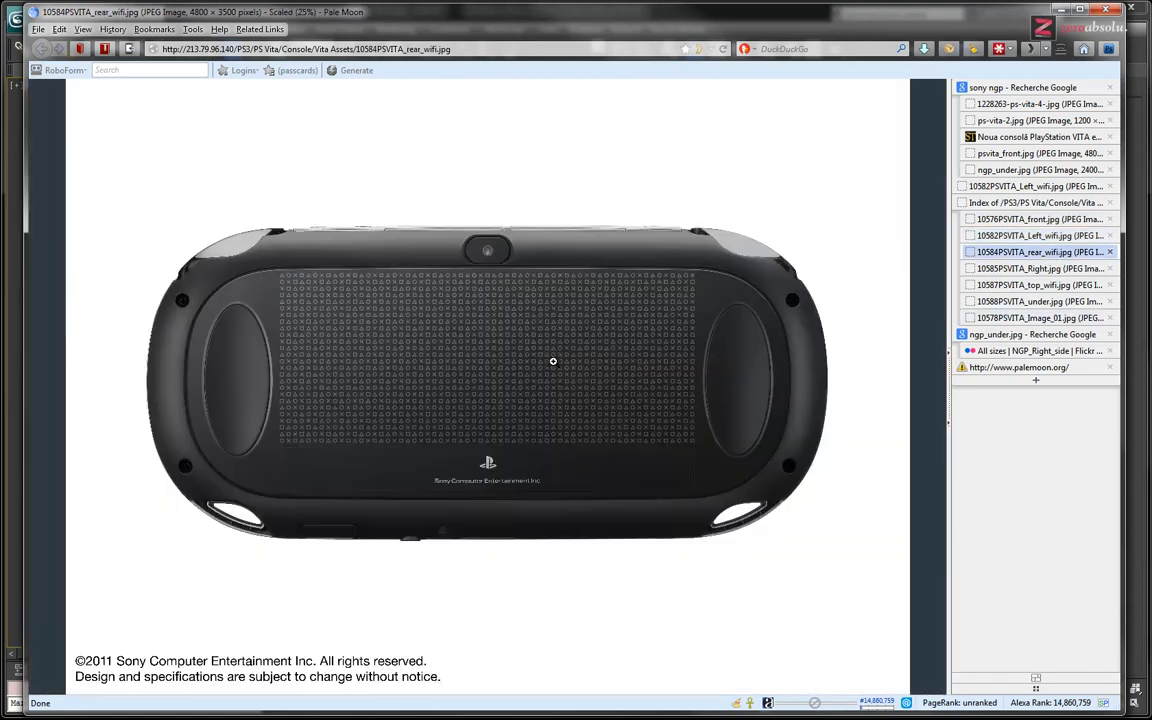